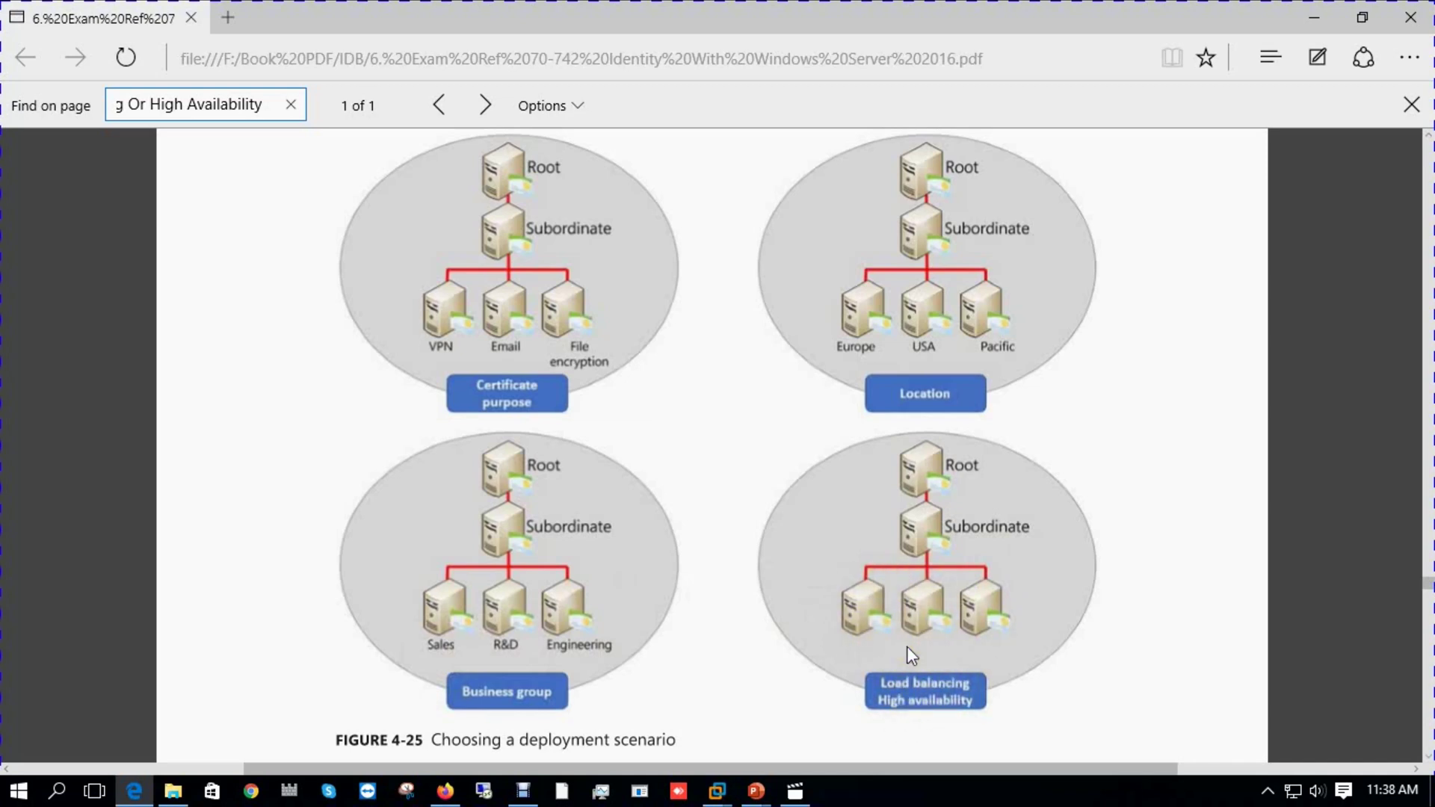
On the Root CA VM, begin adding other servers to manage and go full screen.
mouse_move(718, 787)
click(684, 710)
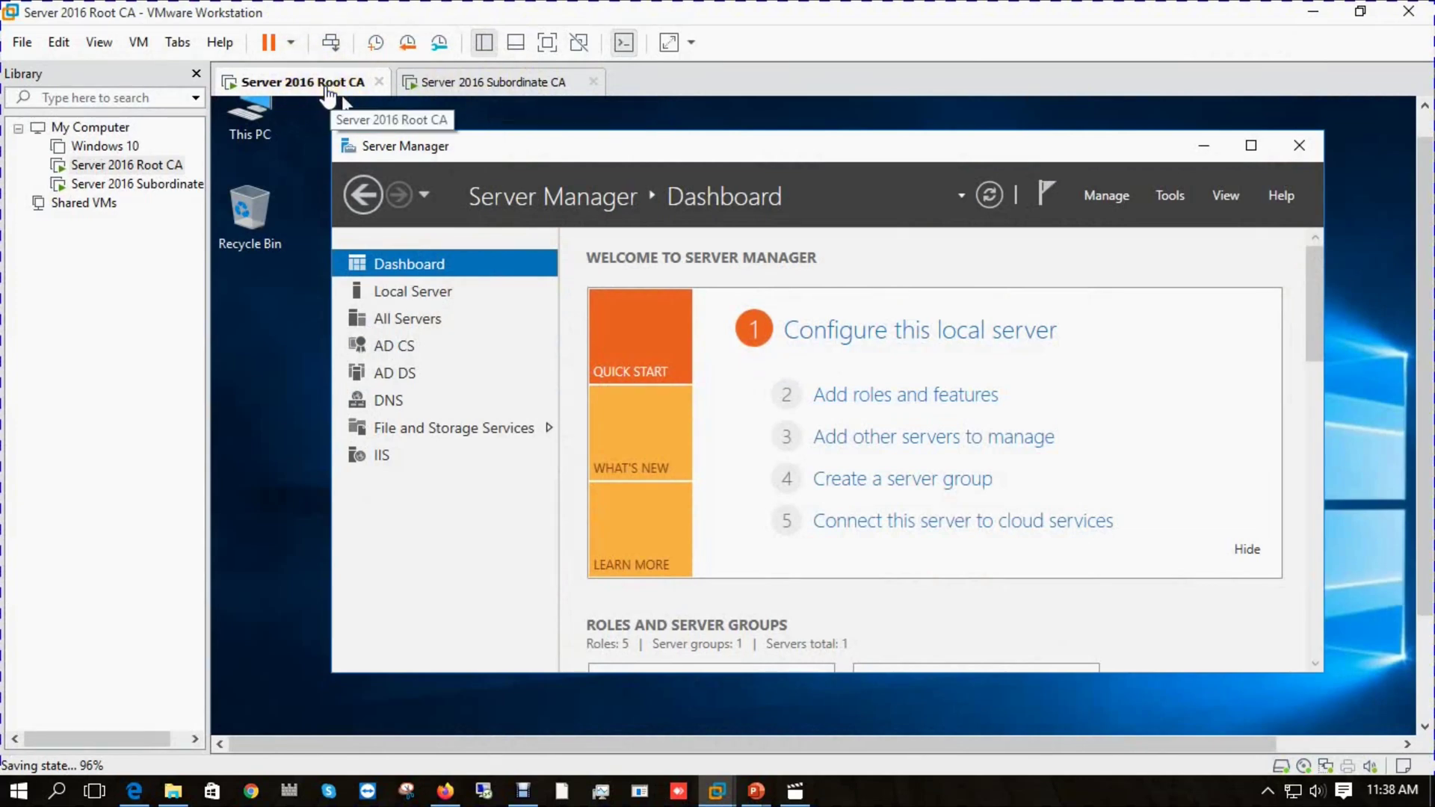
click(494, 90)
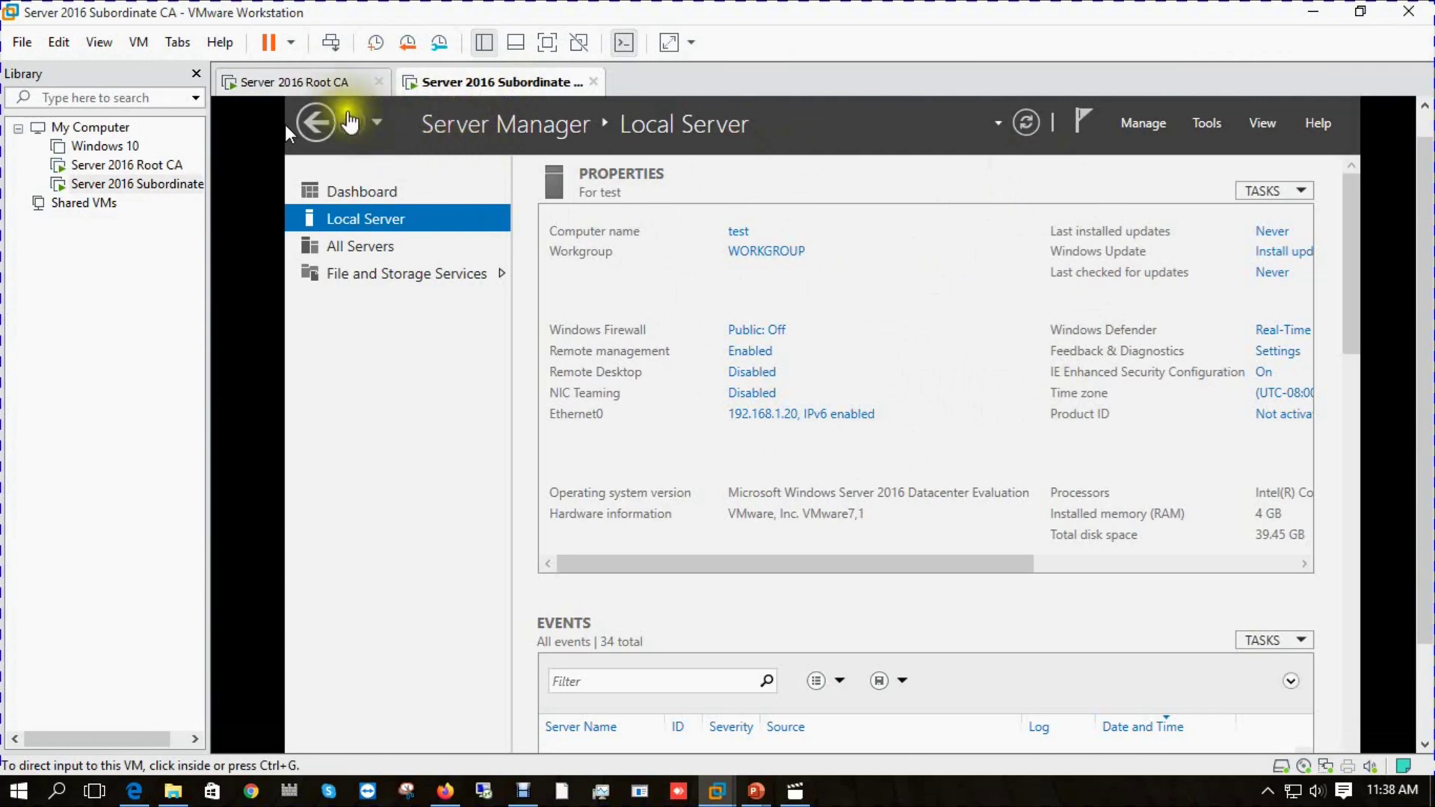
click(327, 86)
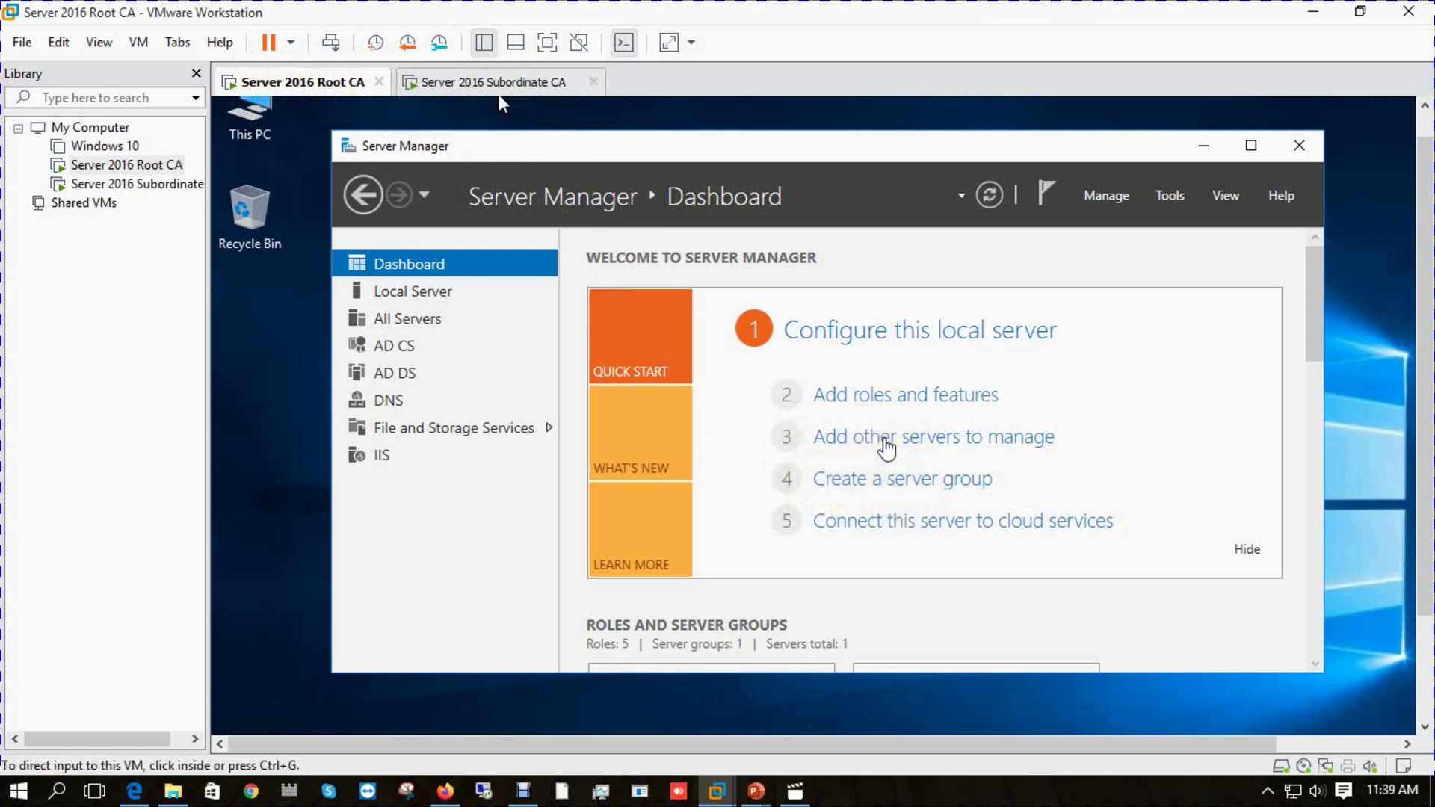
click(888, 447)
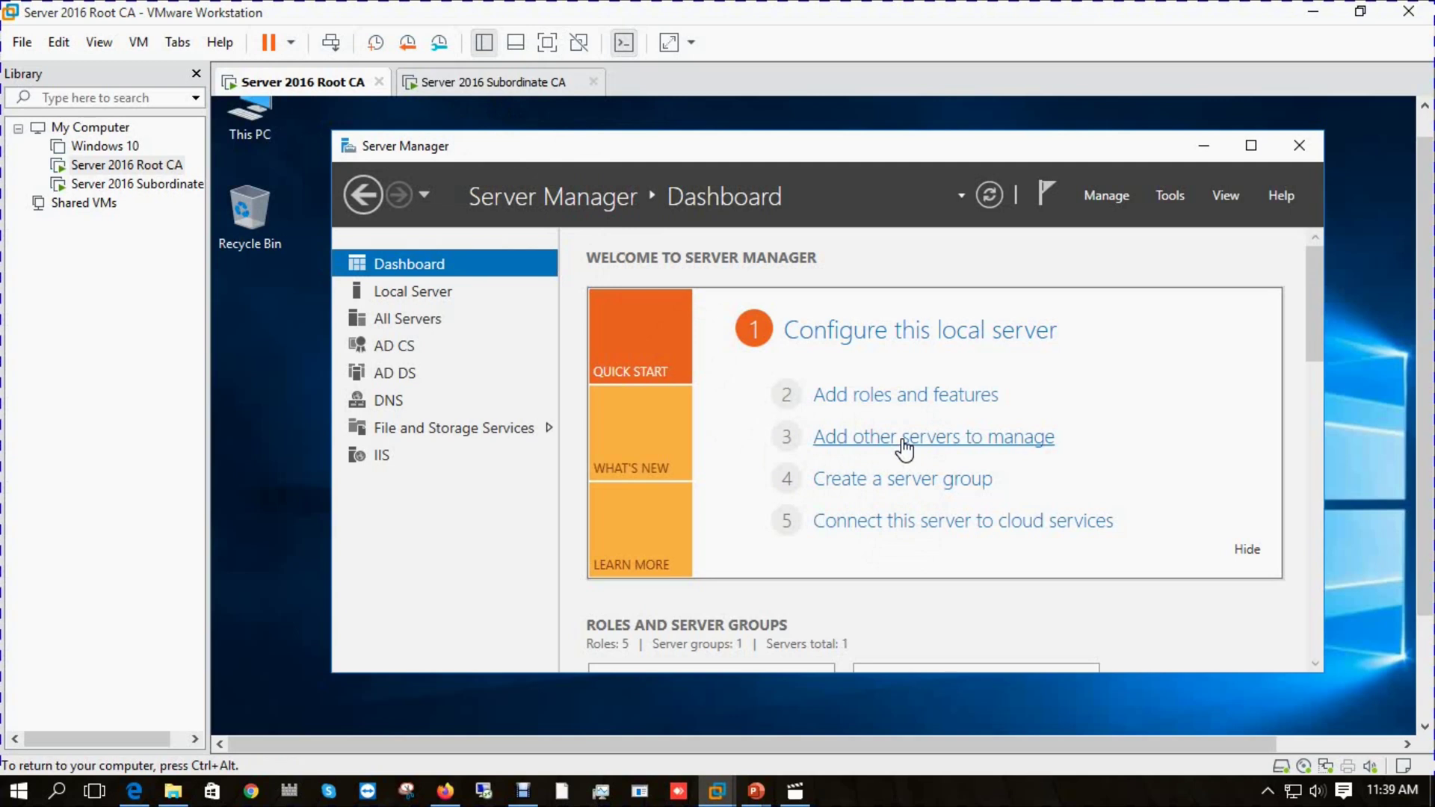
click(961, 393)
click(627, 157)
click(547, 43)
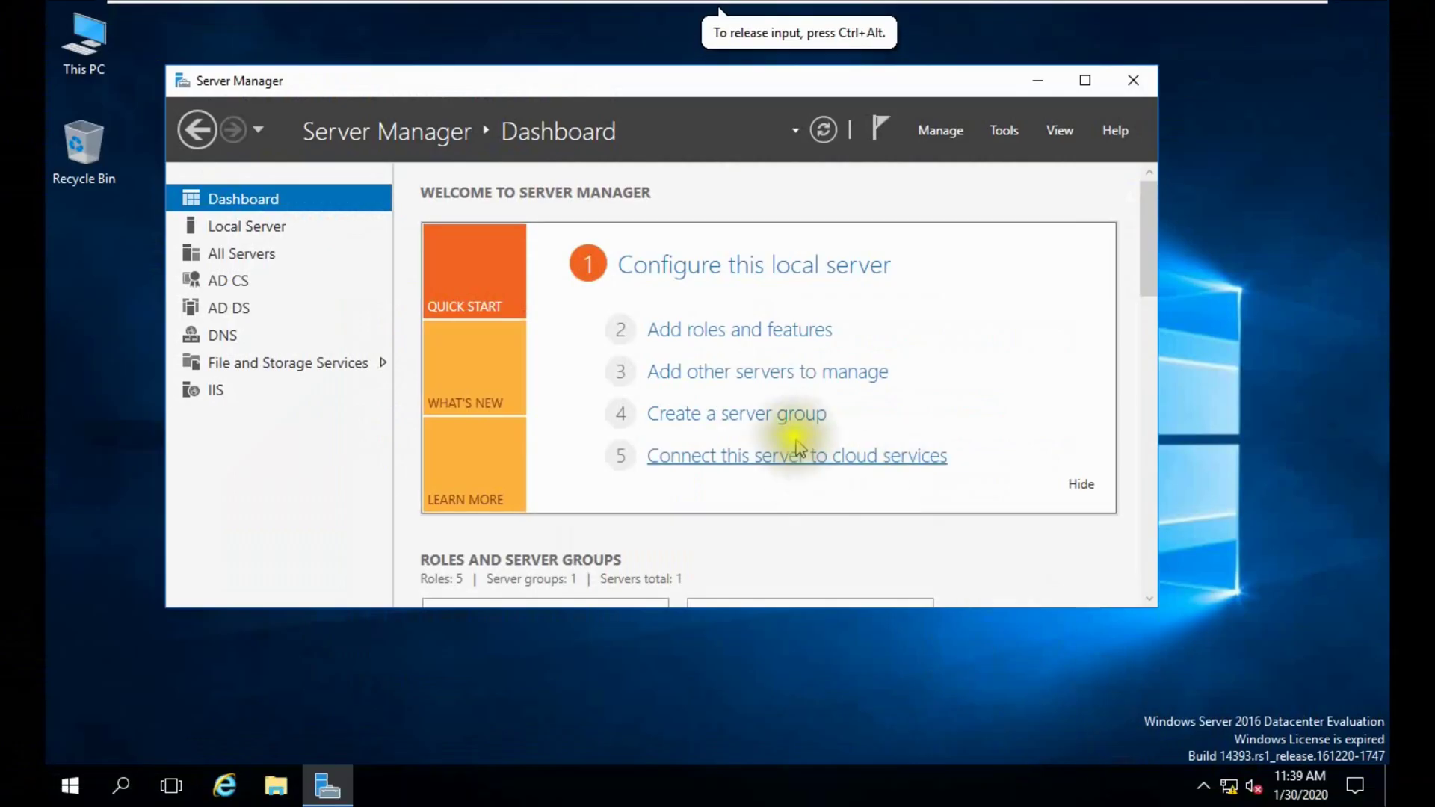
Search the directory for computer 'test' (nothing found), then refresh the Subordinate CA's Local Server page.
click(713, 374)
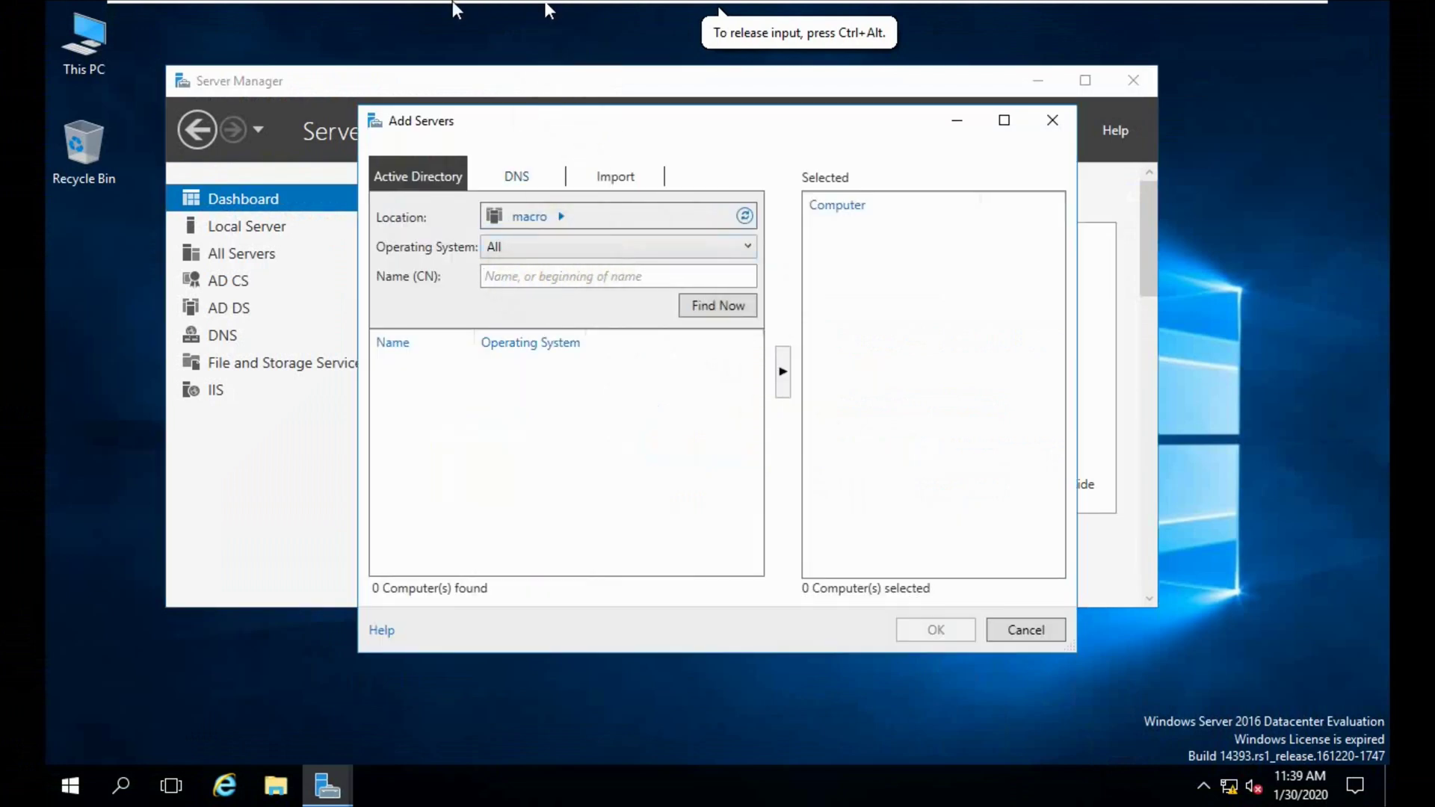
mouse_move(553, 8)
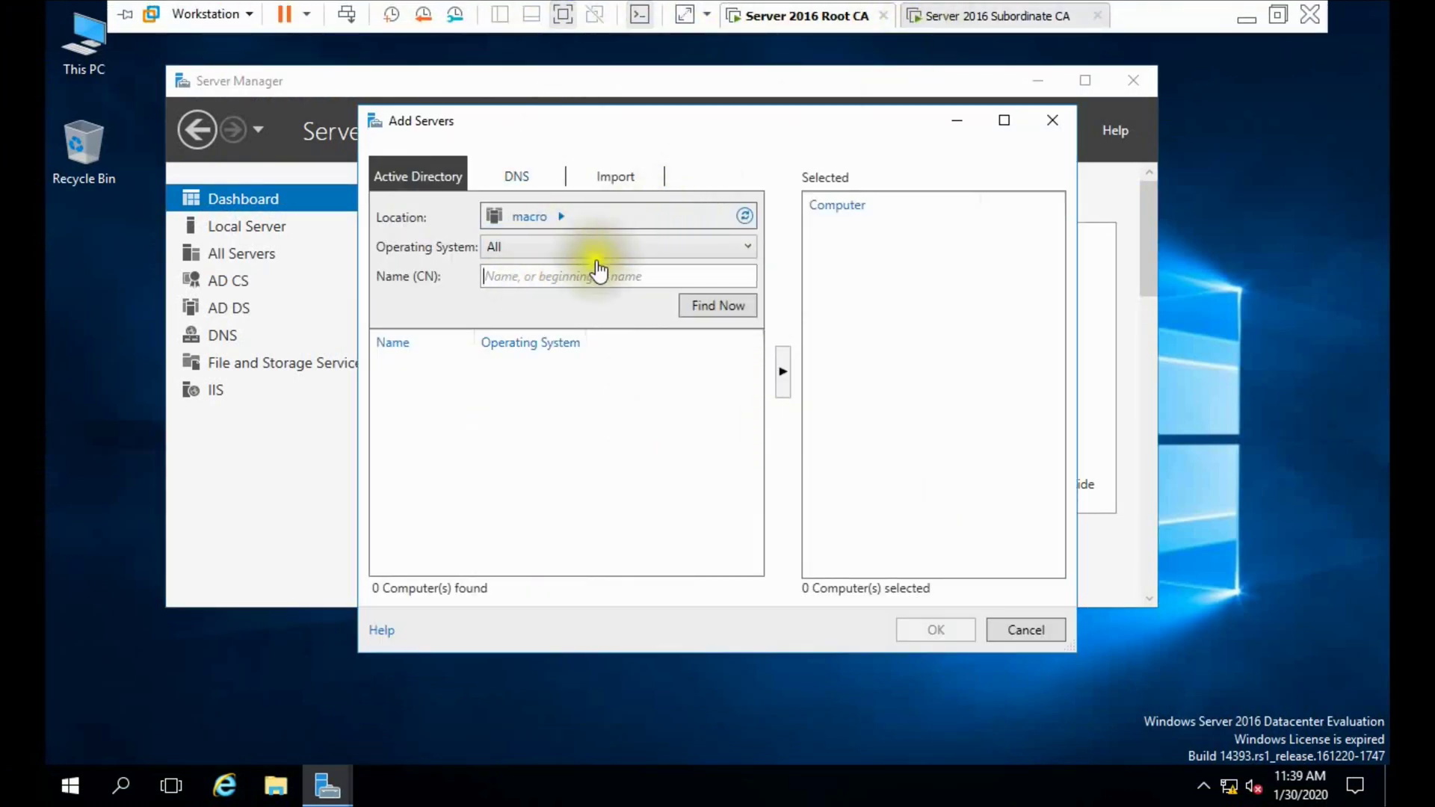
click(584, 285)
text(test)
click(715, 306)
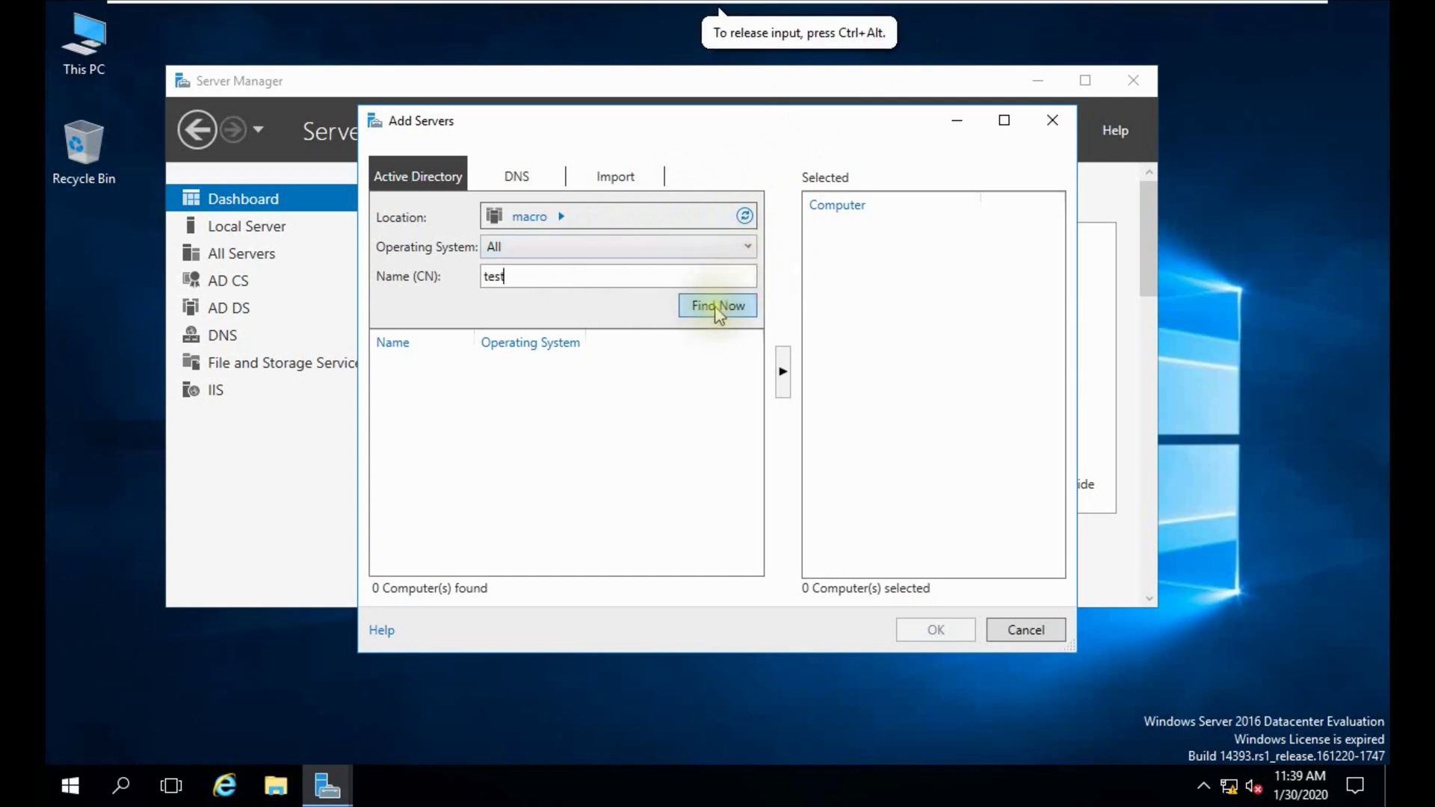
mouse_move(793, 8)
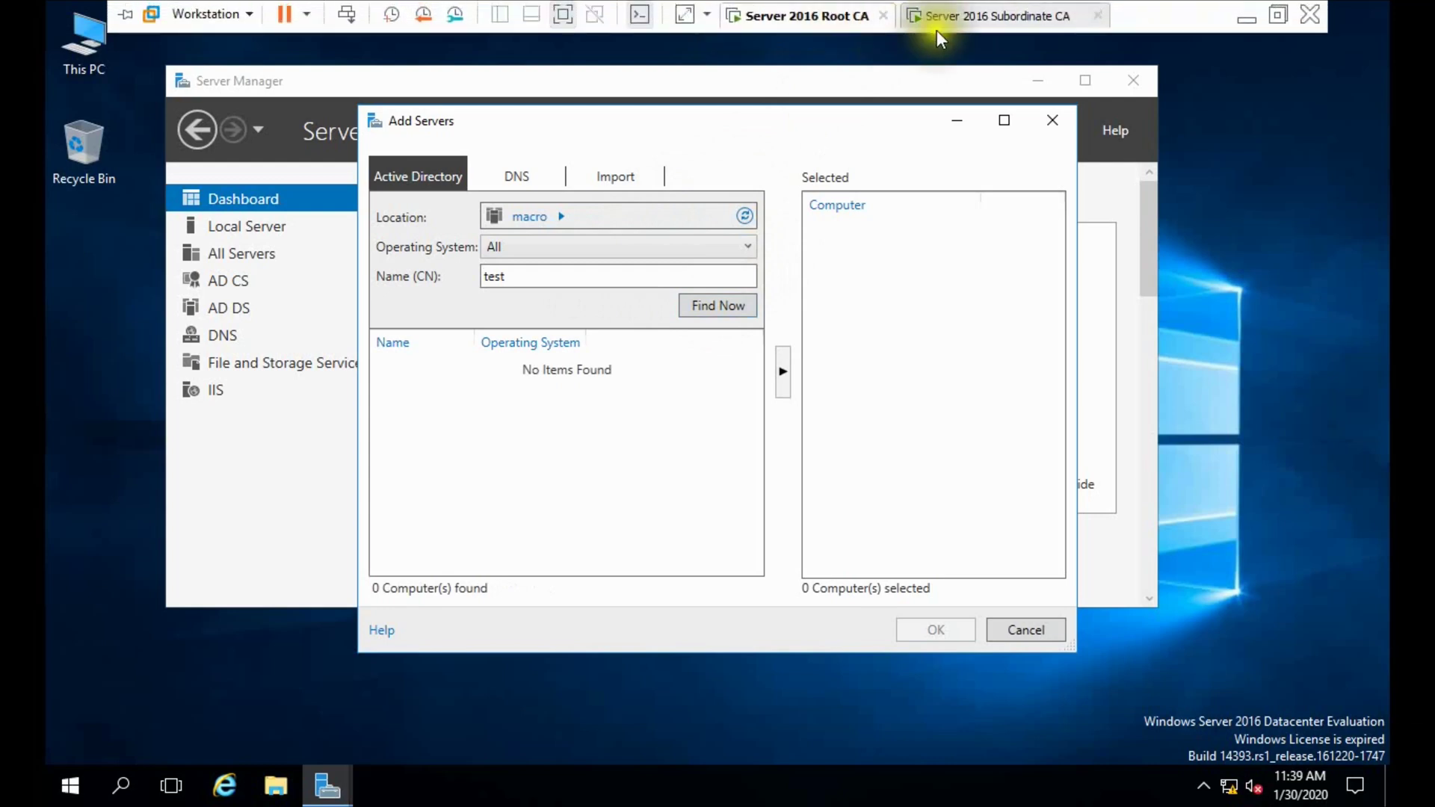
click(1009, 15)
click(921, 58)
Put the Root CA full screen, then bring up This PC's actions on the Subordinate CA.
mouse_move(624, 9)
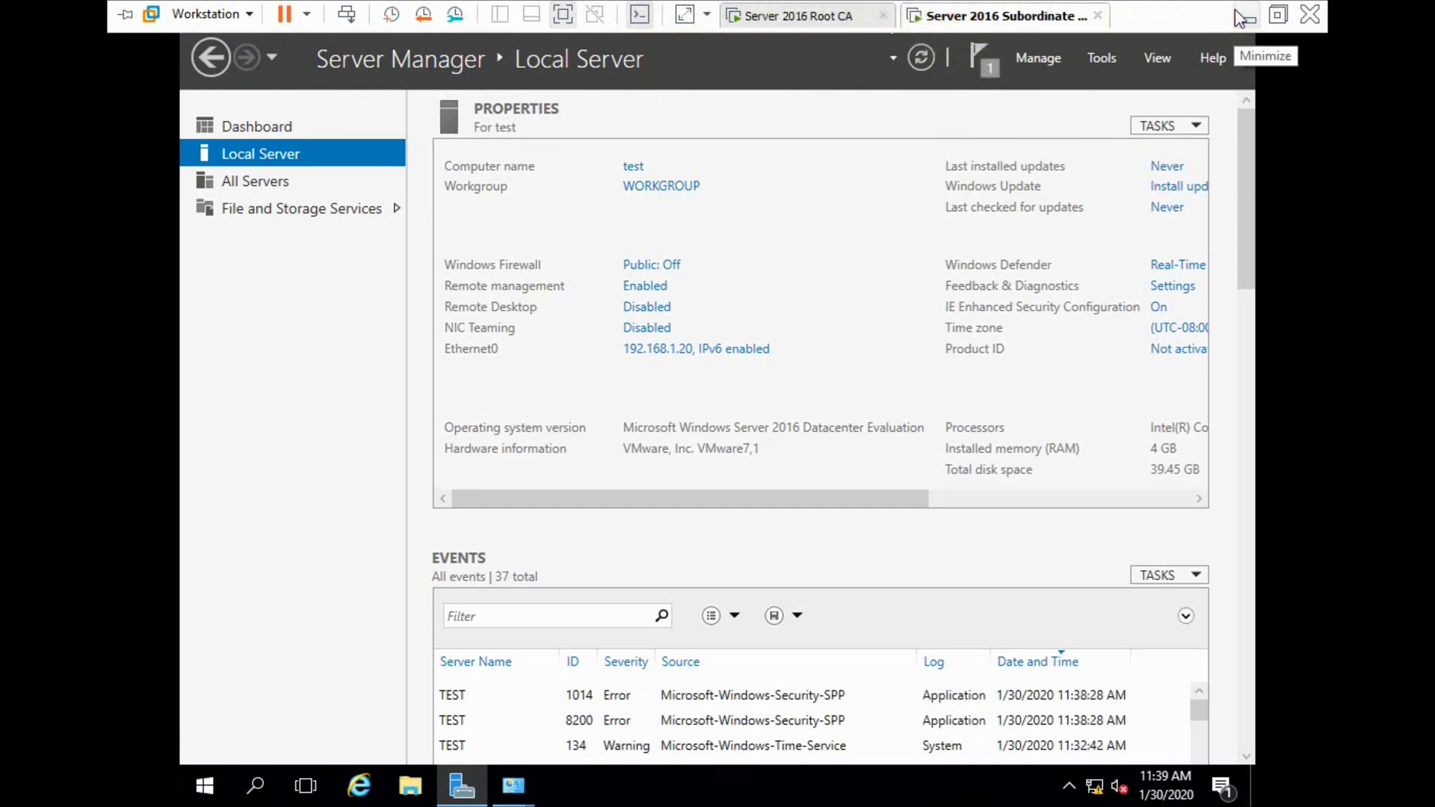
click(1271, 14)
click(467, 82)
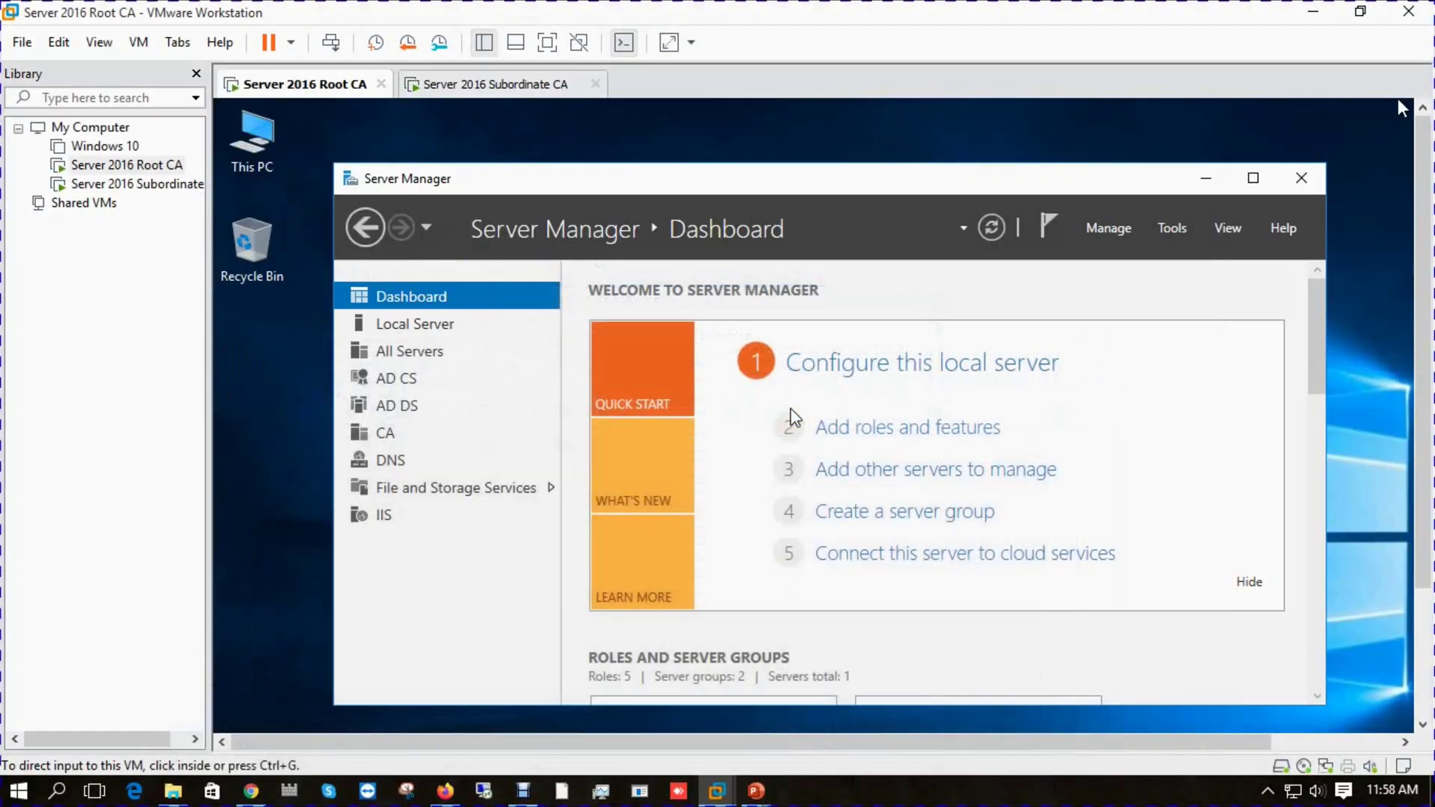
click(547, 43)
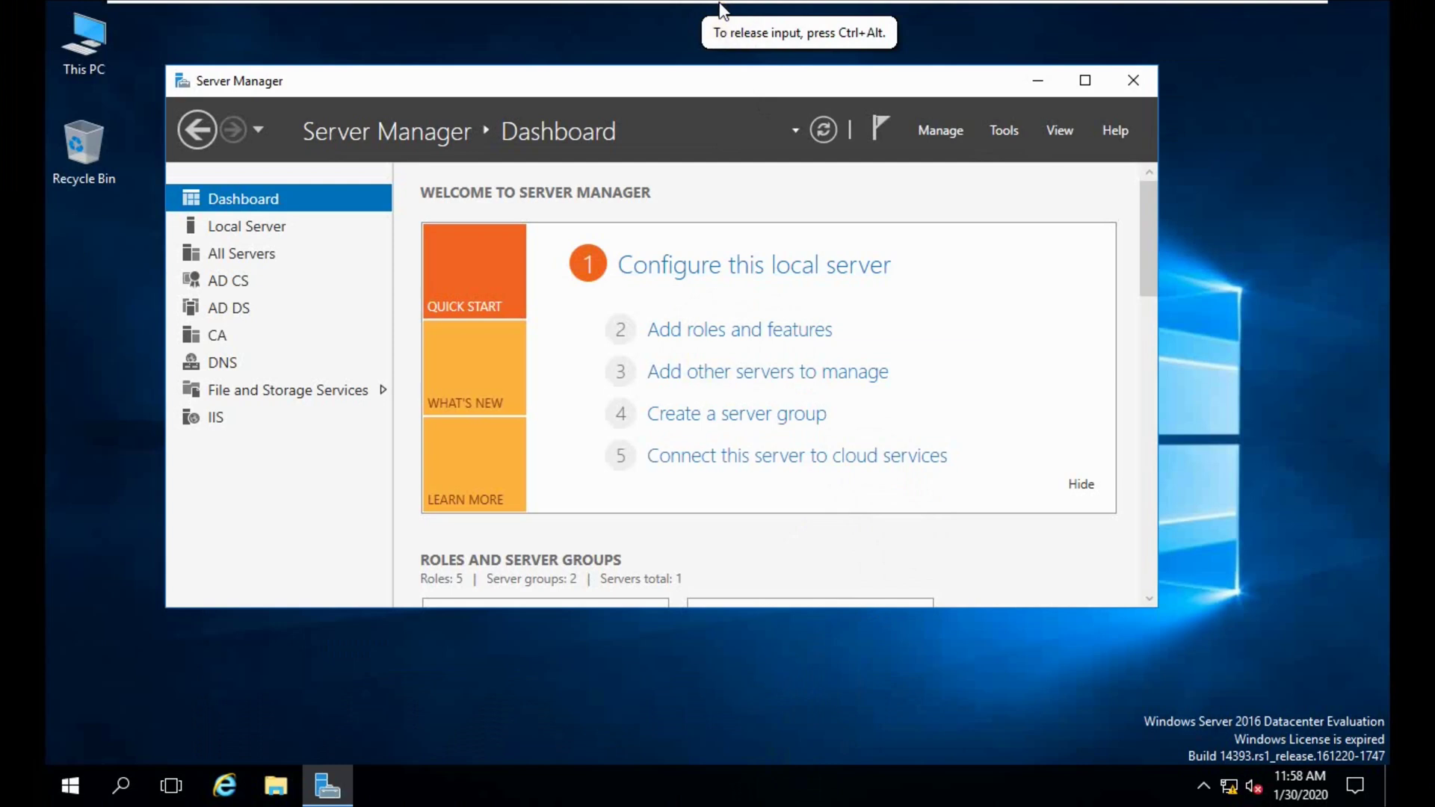
mouse_move(720, 6)
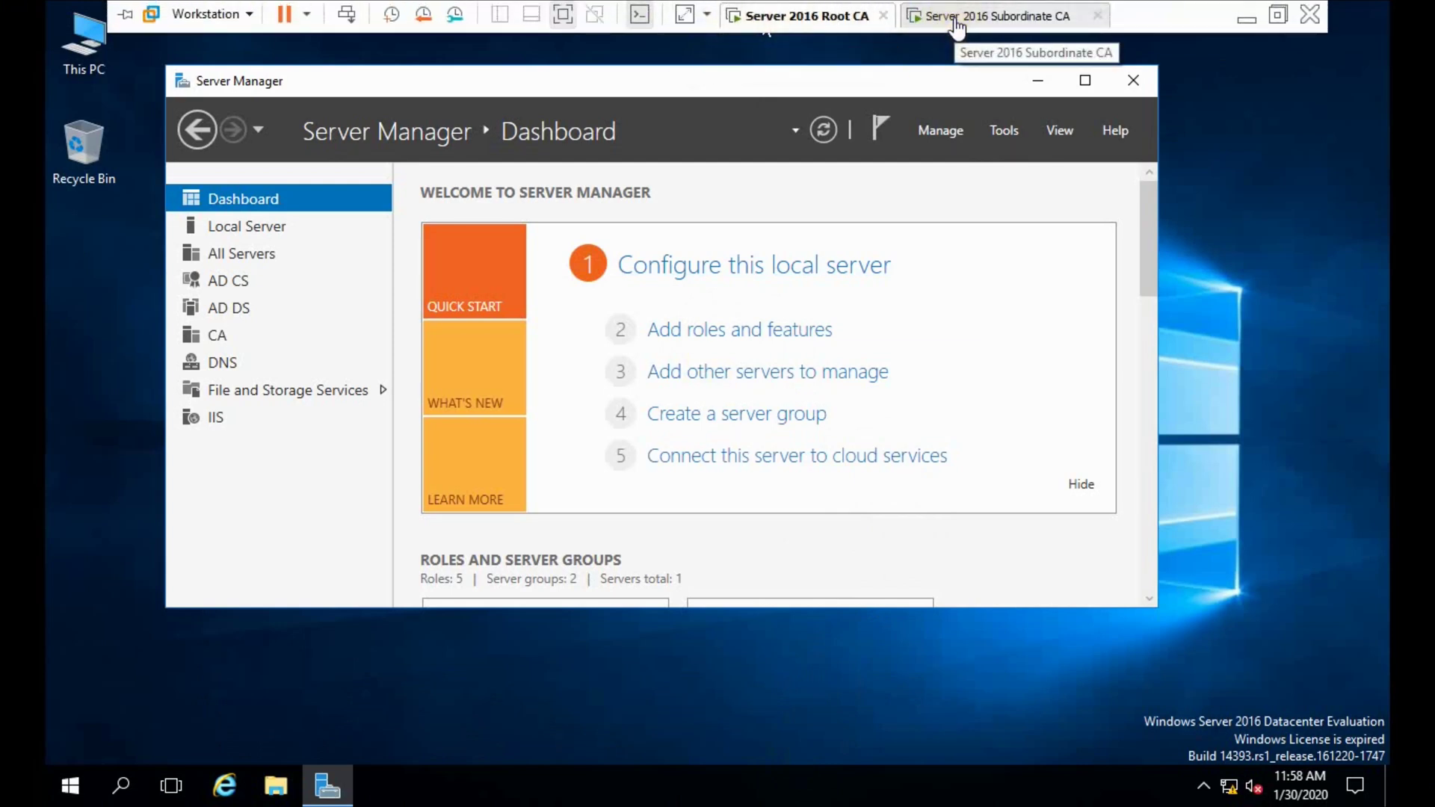
click(994, 22)
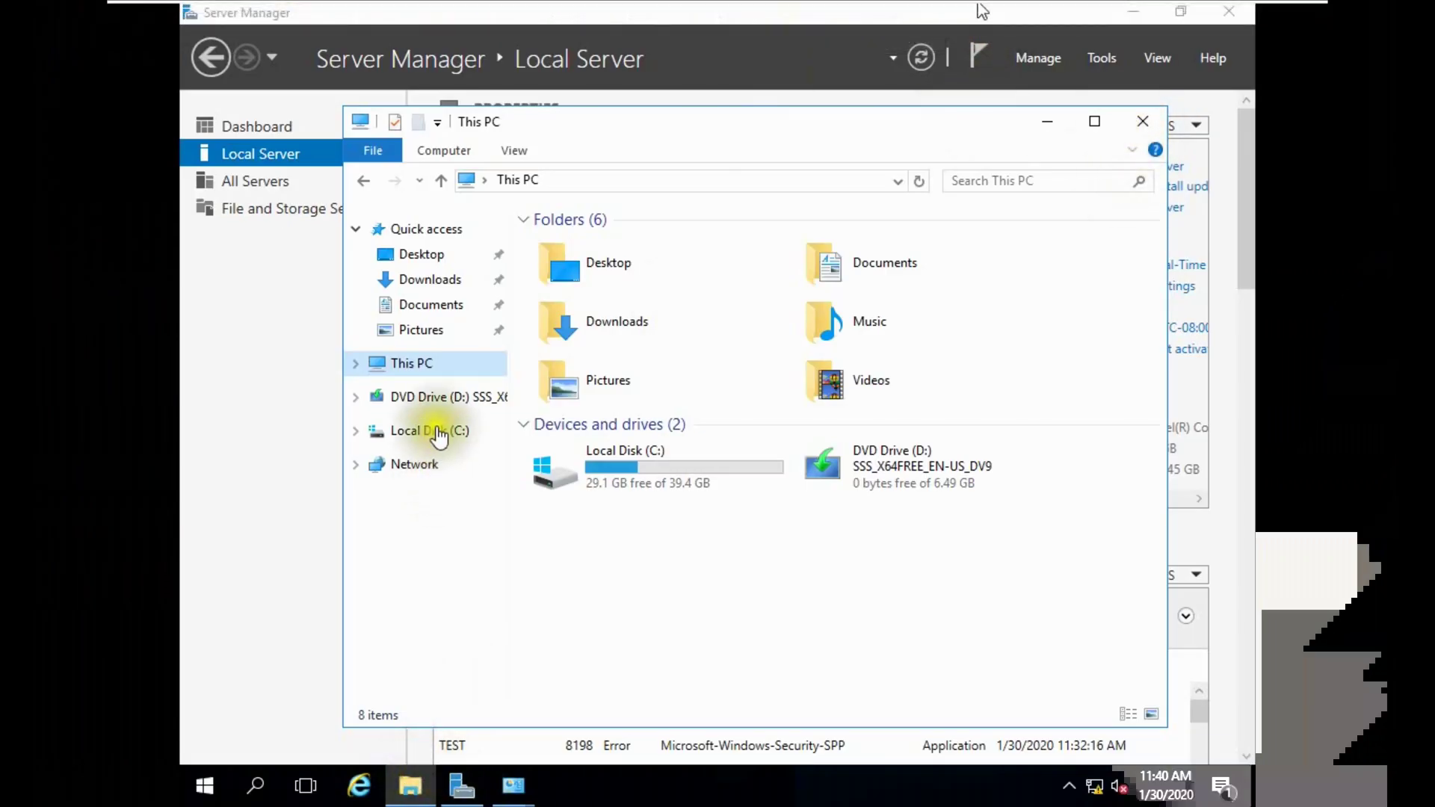
right_click(439, 364)
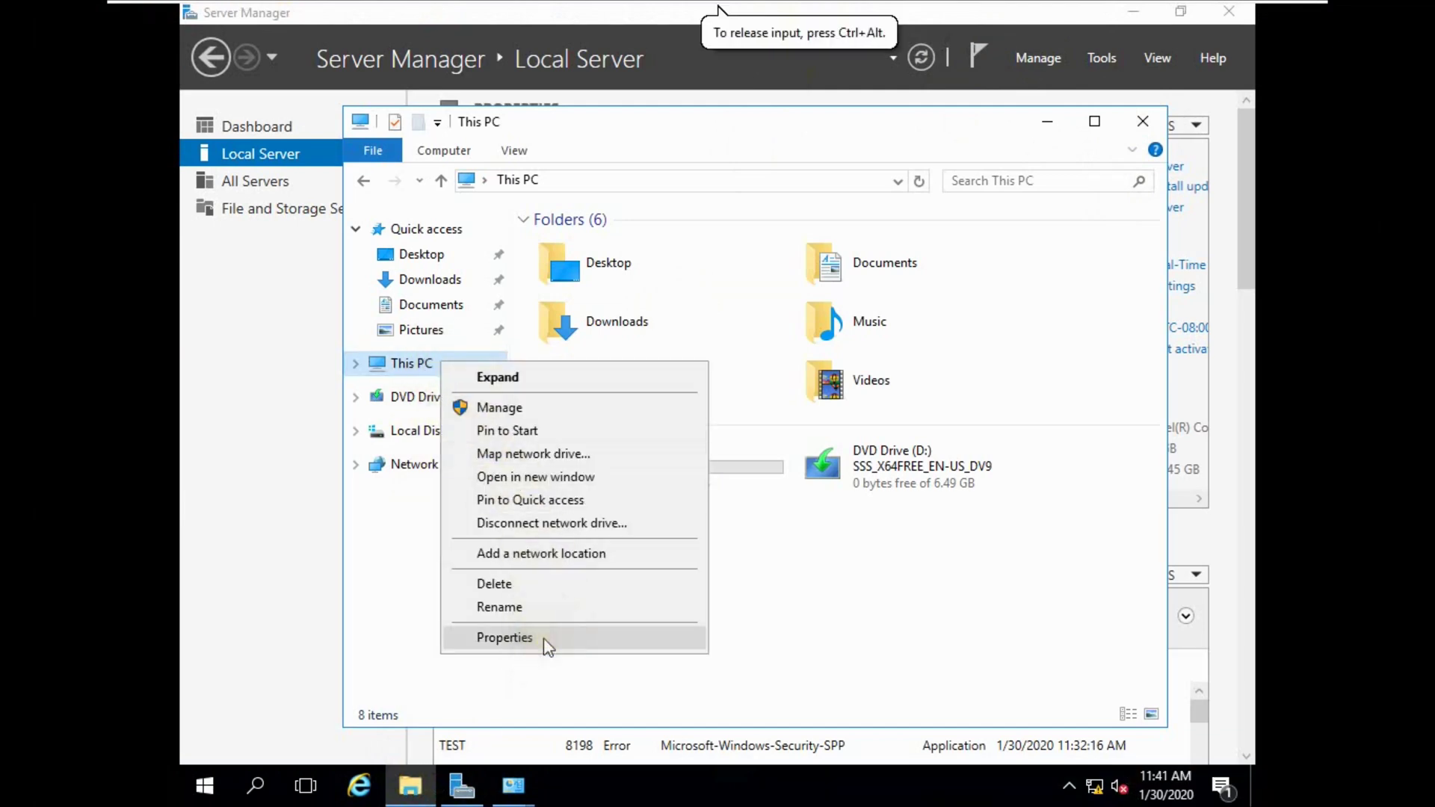
From This PC's system properties, change the computer's membership to domain macro.com.
click(548, 639)
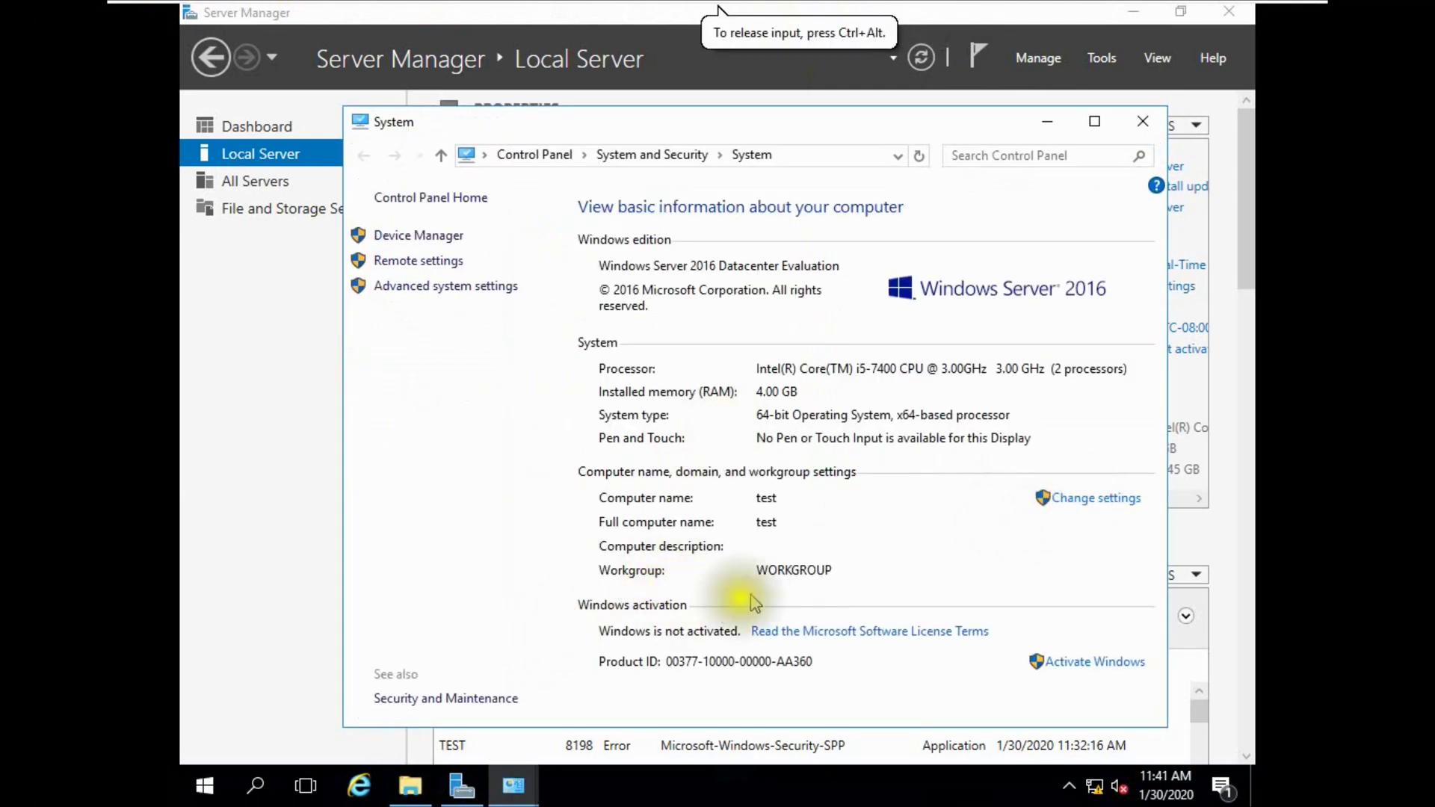
click(1099, 499)
click(632, 338)
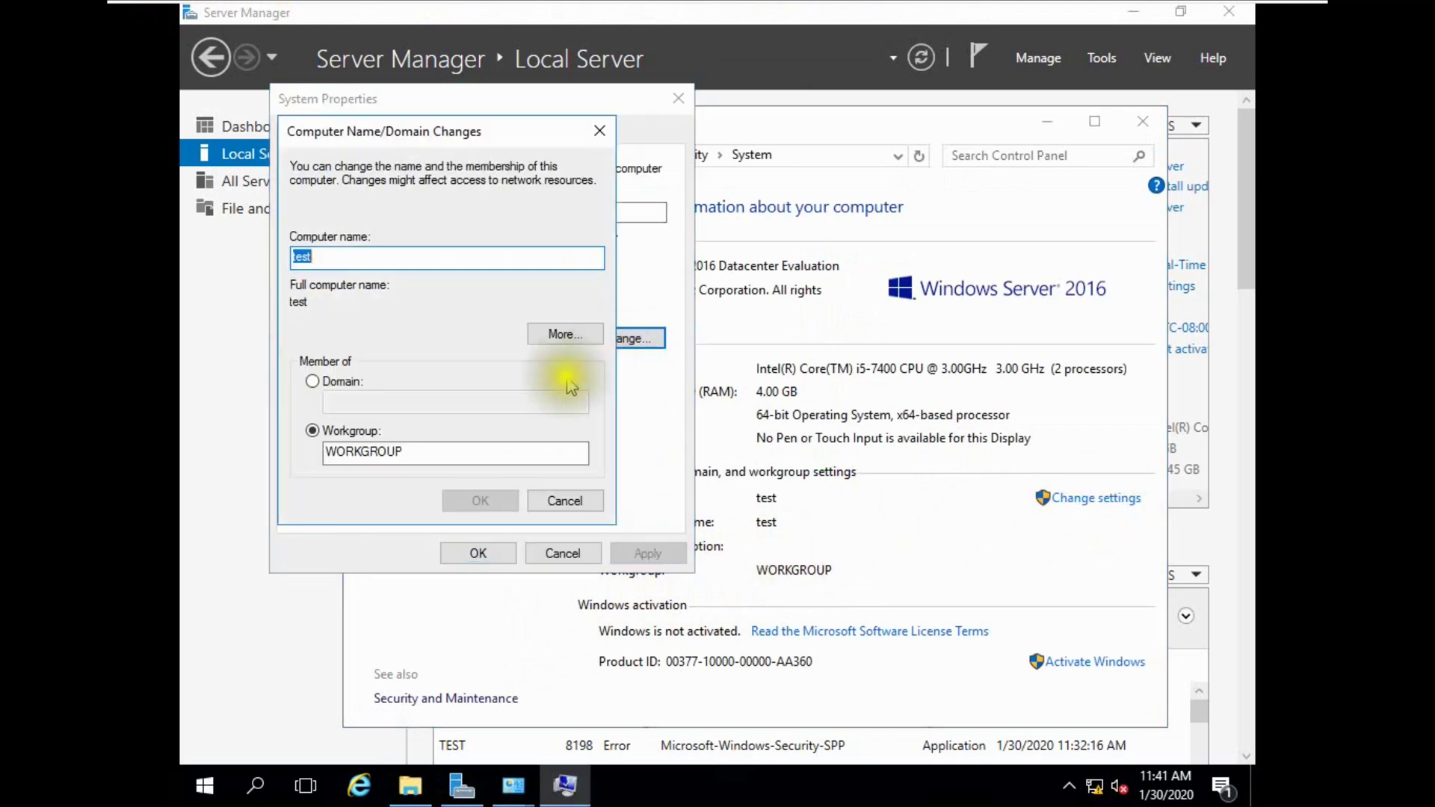
click(312, 381)
click(329, 401)
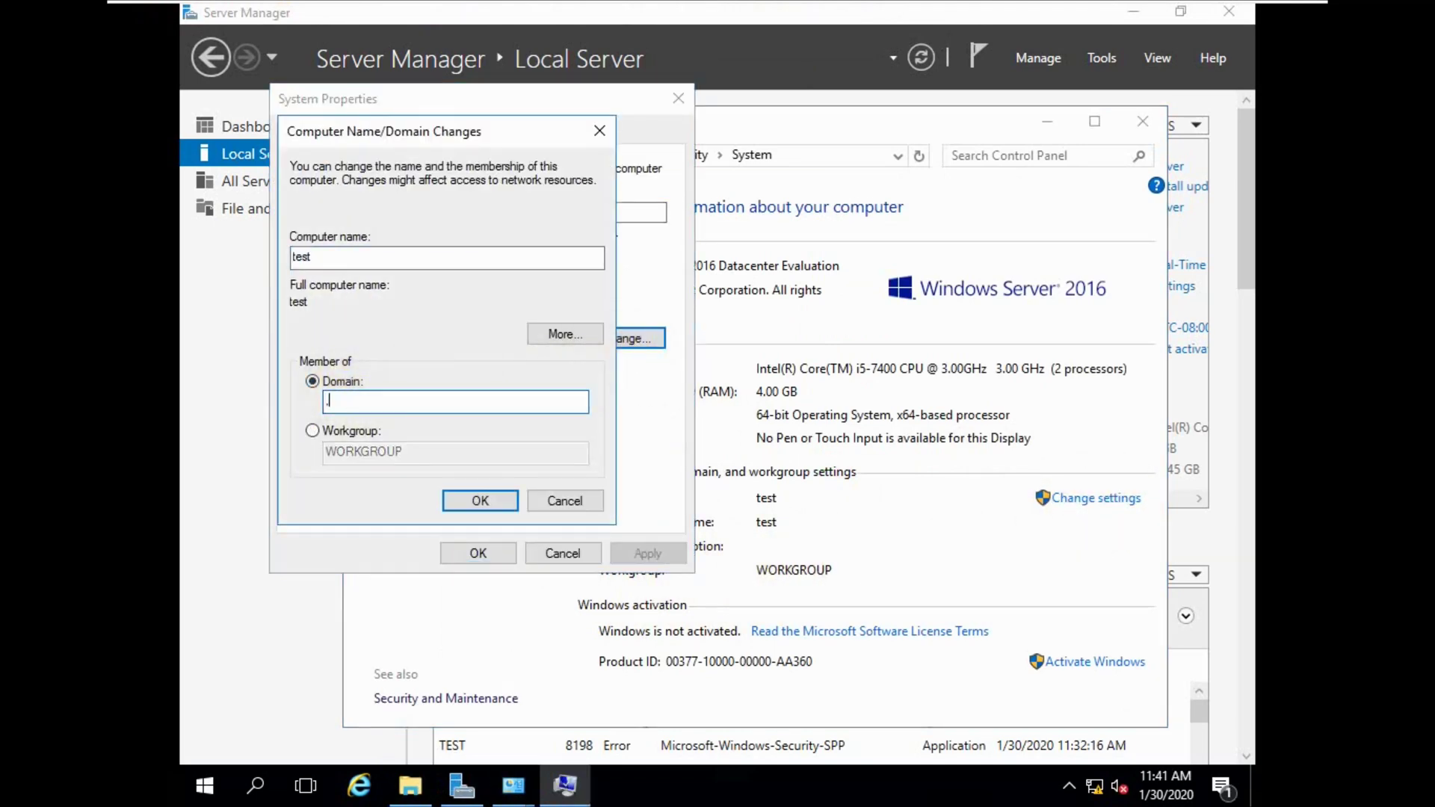
text(macro.com)
click(479, 500)
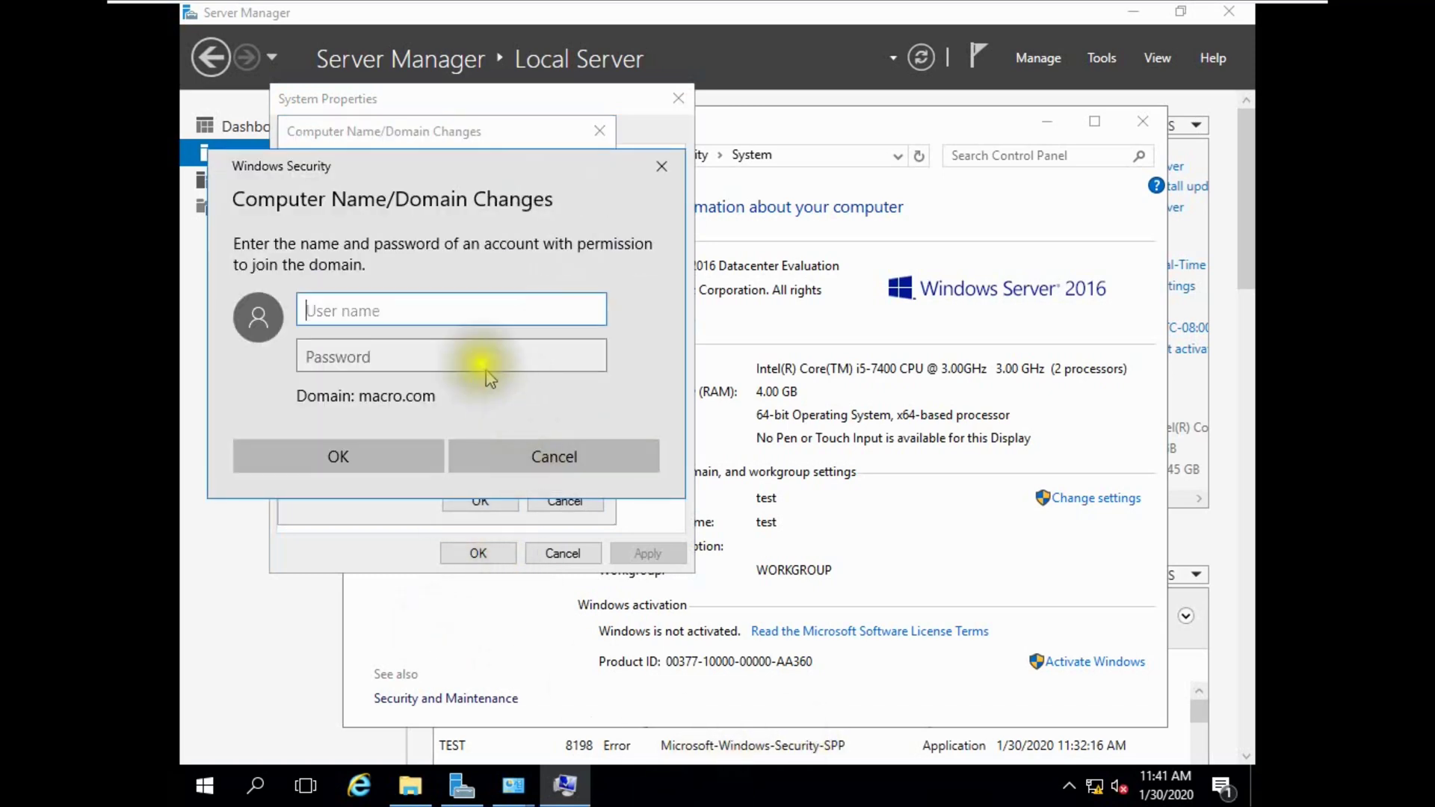
Enter the domain administrator's user name and password, retrying after an incorrect-credentials error.
text(Administration)
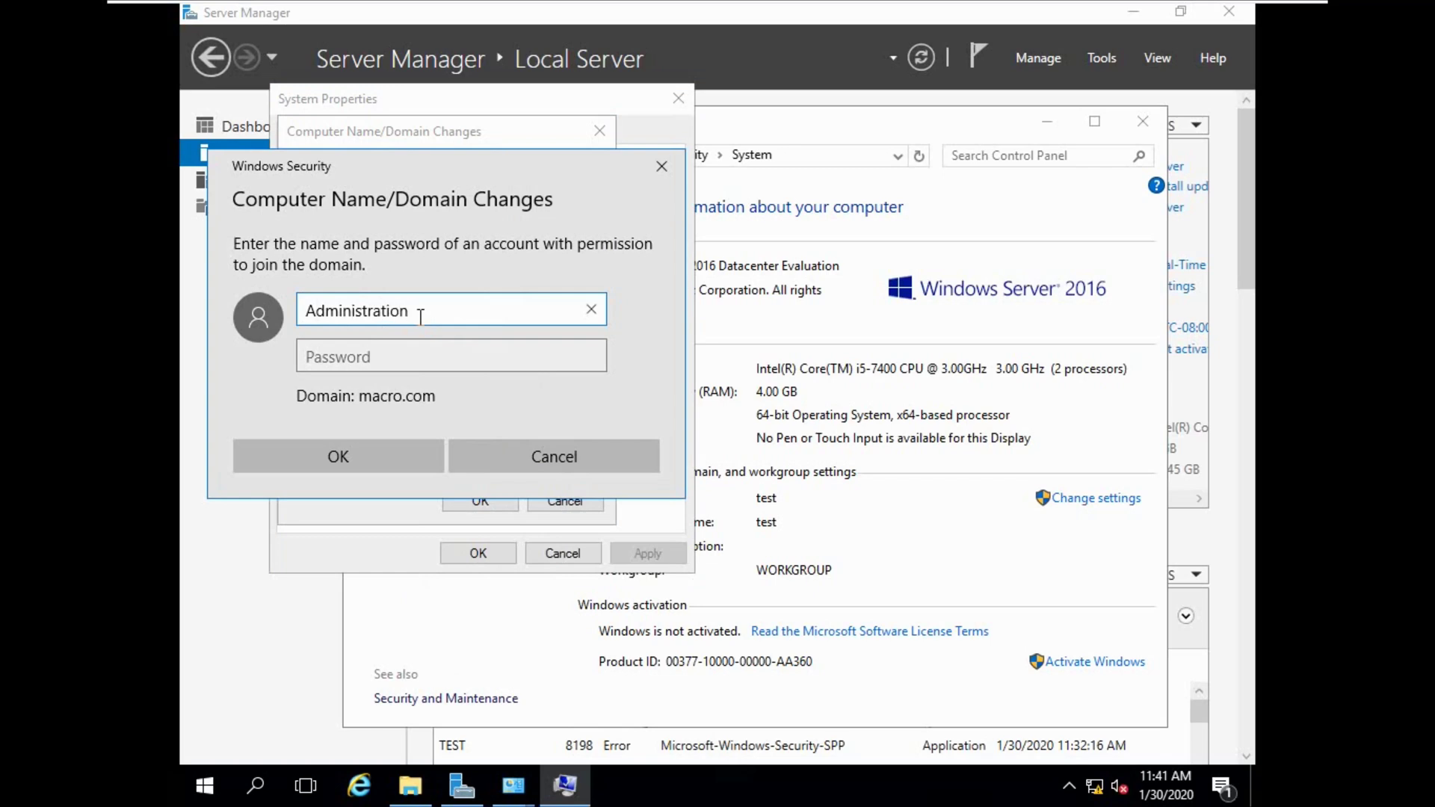
key(Tab)
text(Pa)
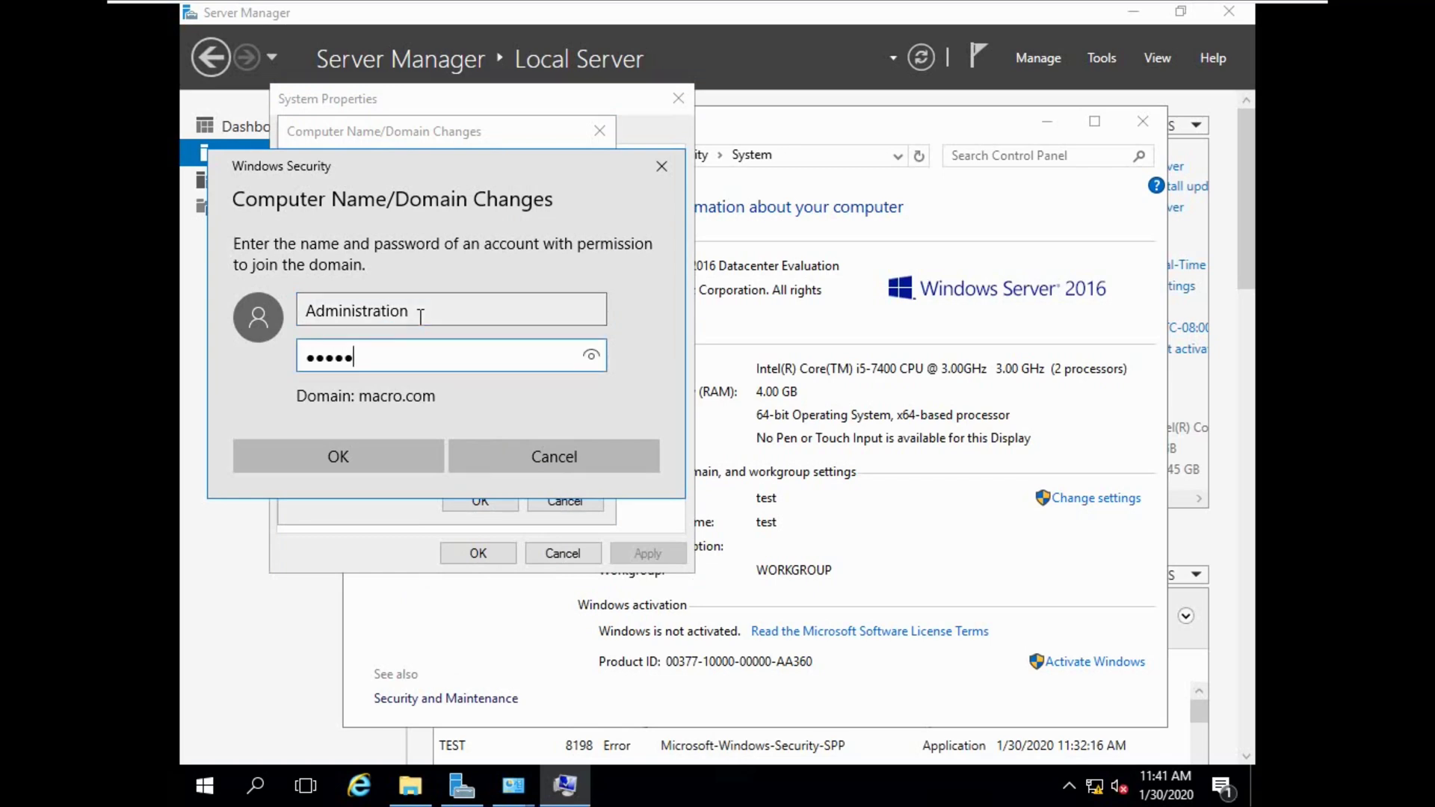
key(Return)
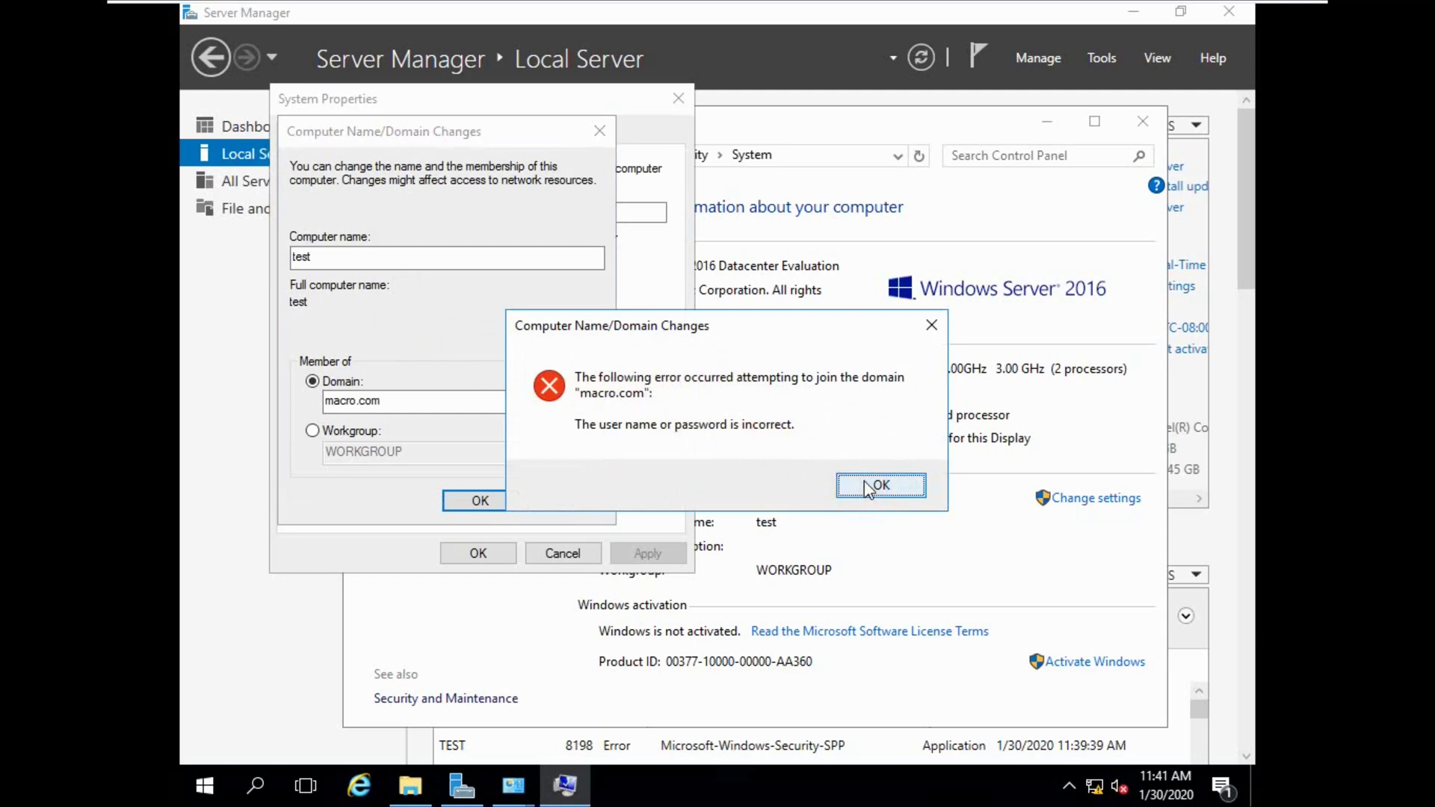
click(867, 488)
click(475, 499)
click(451, 308)
text(Administrator)
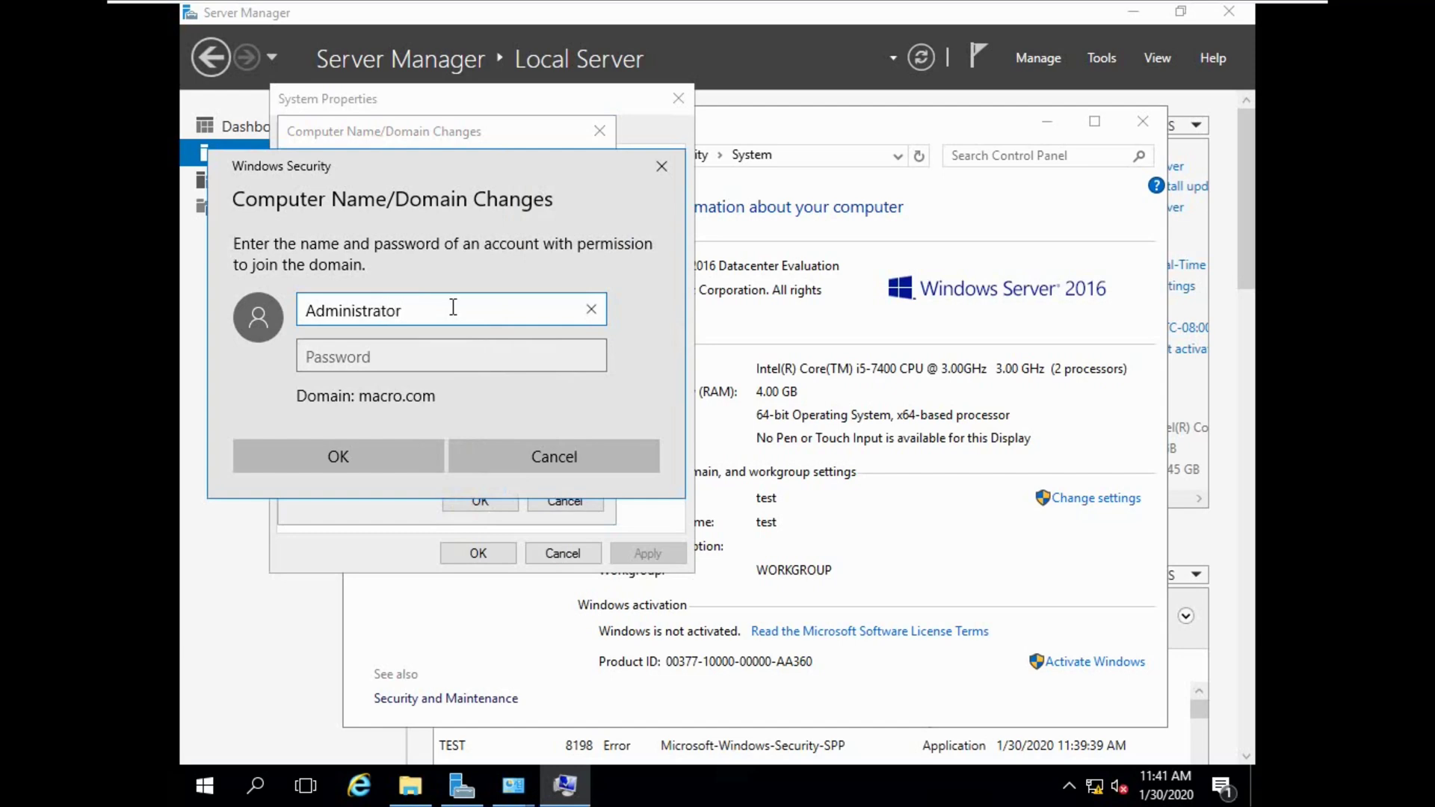
key(Tab)
text(*********)
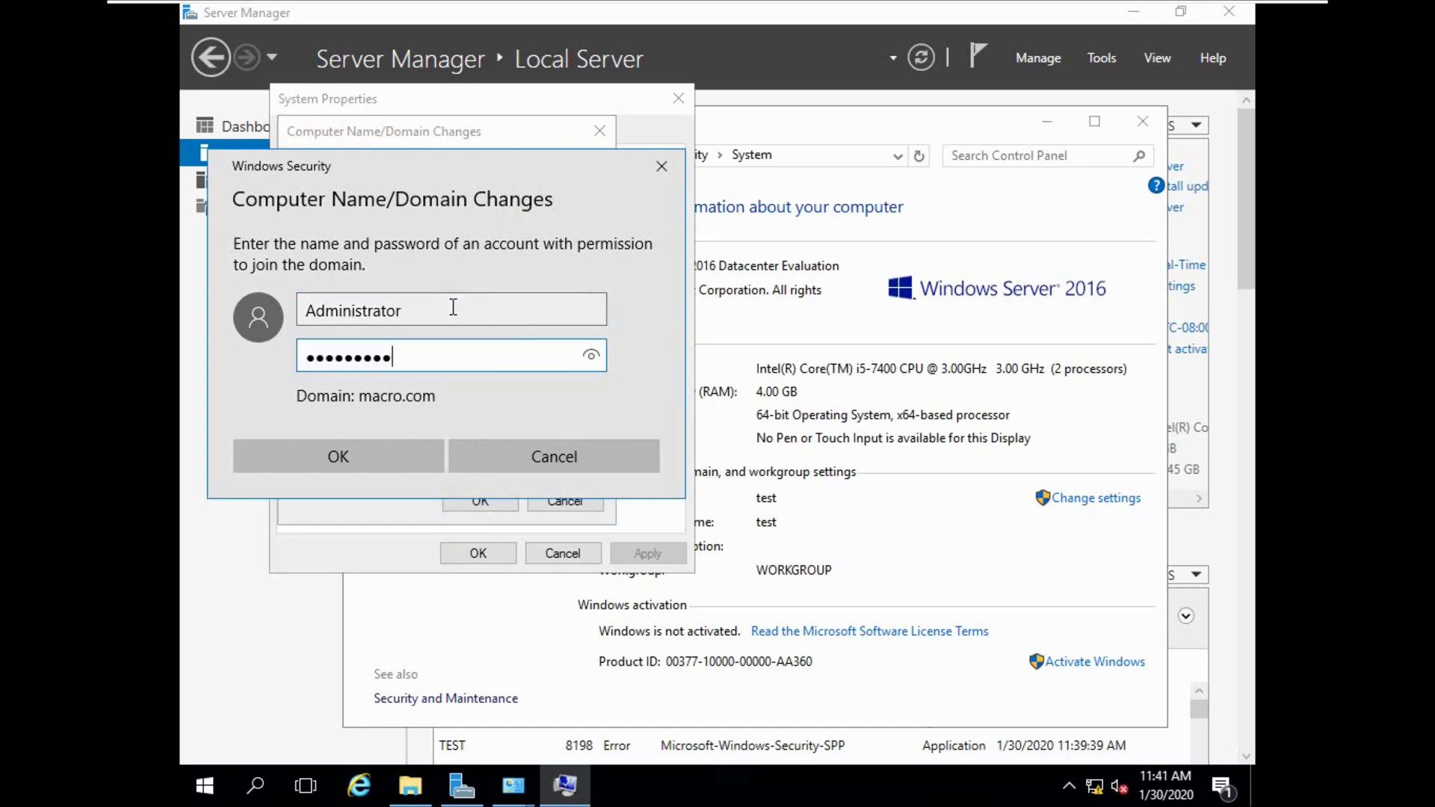
key(Return)
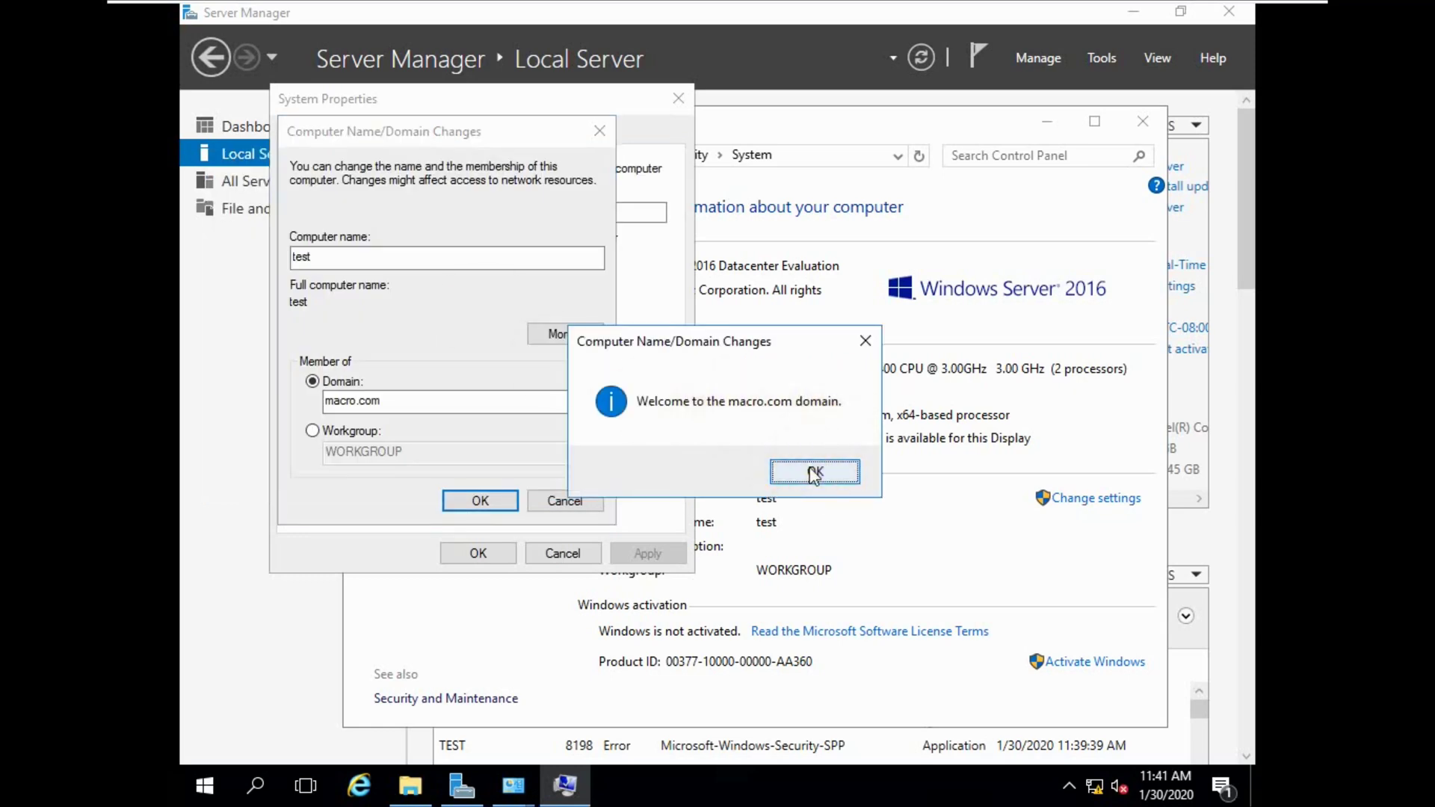
Acknowledge the macro.com welcome and restart notice, close System Properties, and restart now.
click(814, 473)
click(837, 419)
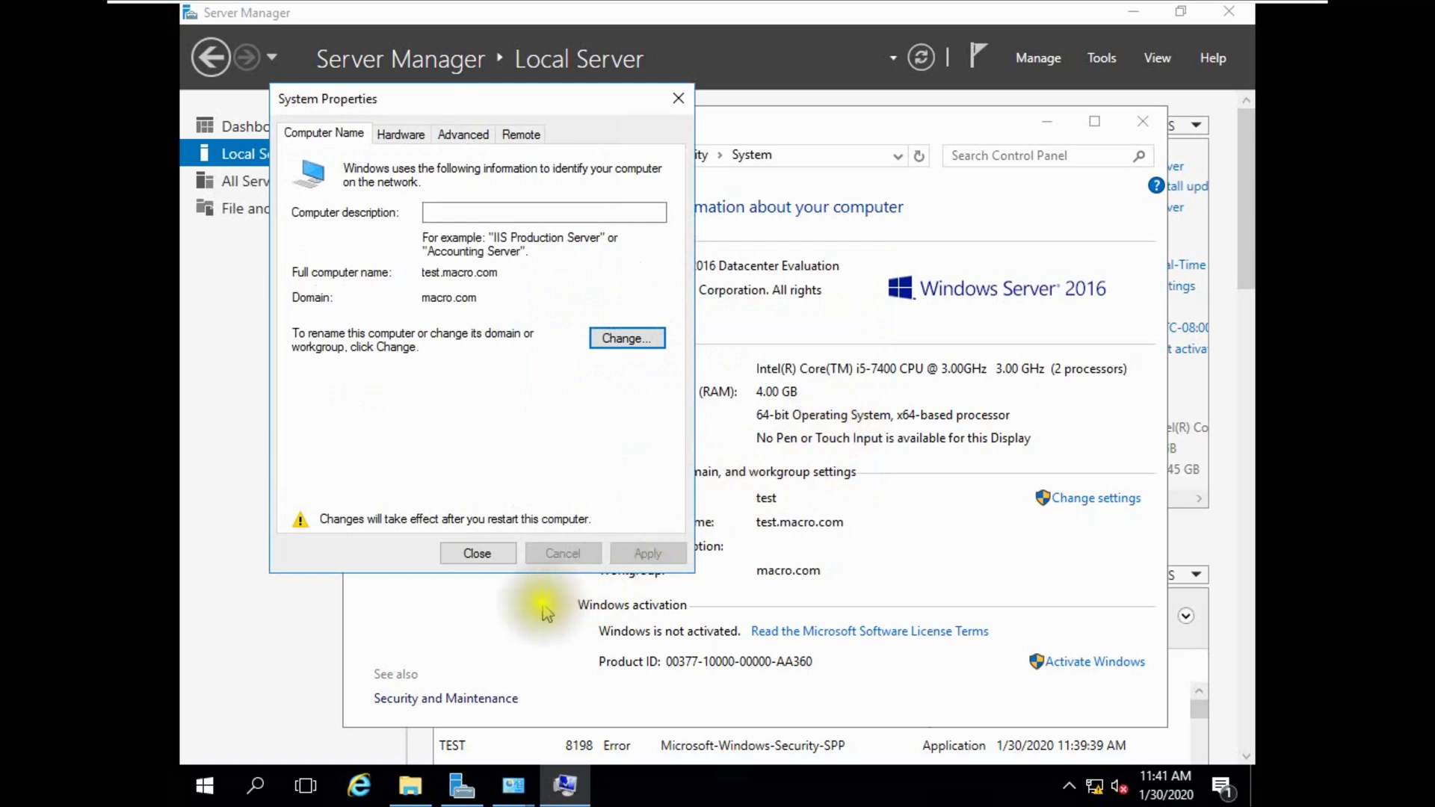
click(477, 553)
key(Return)
Sign in to the restarted Subordinate CA as Administrator, then switch to the Root CA.
mouse_move(939, 2)
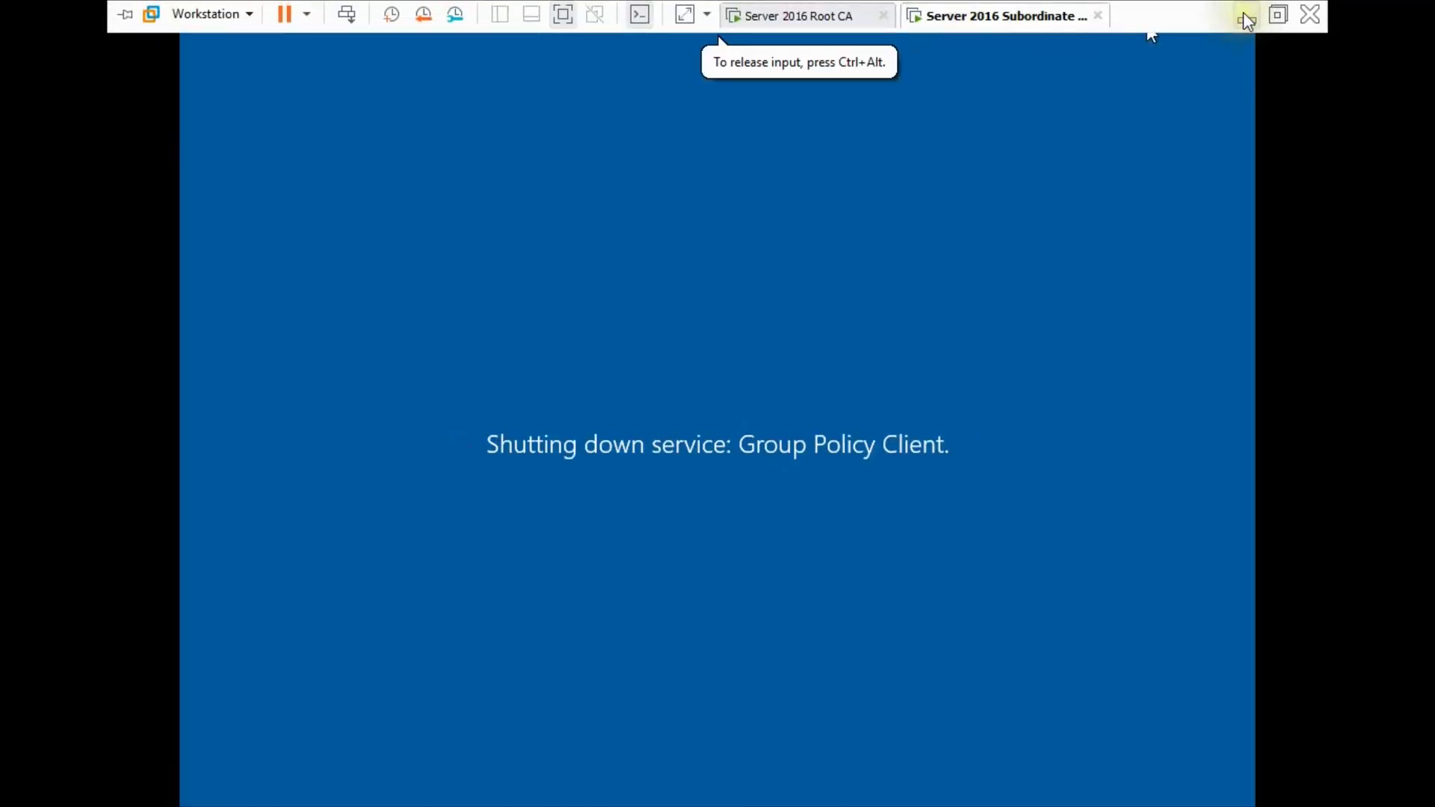
click(1272, 16)
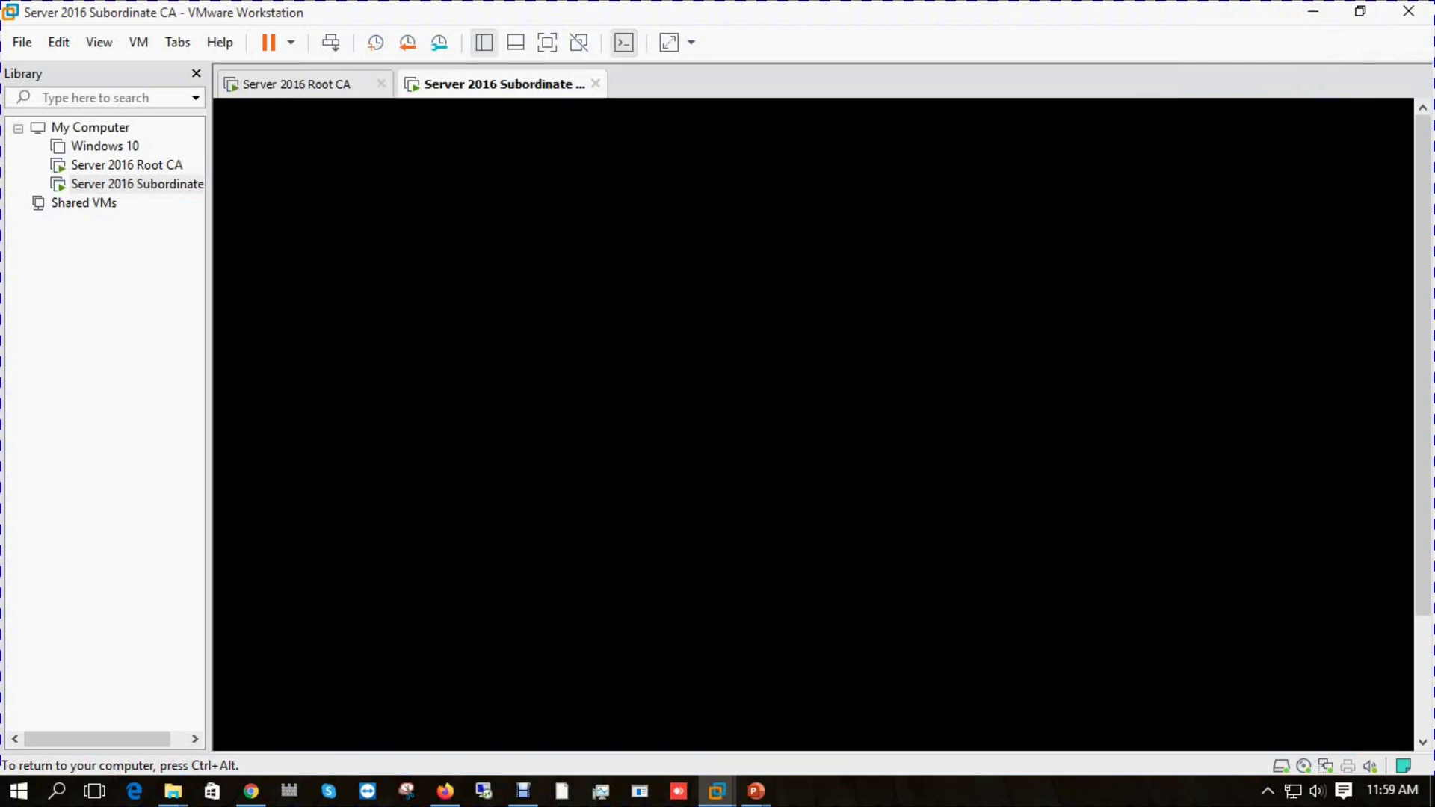
click(859, 796)
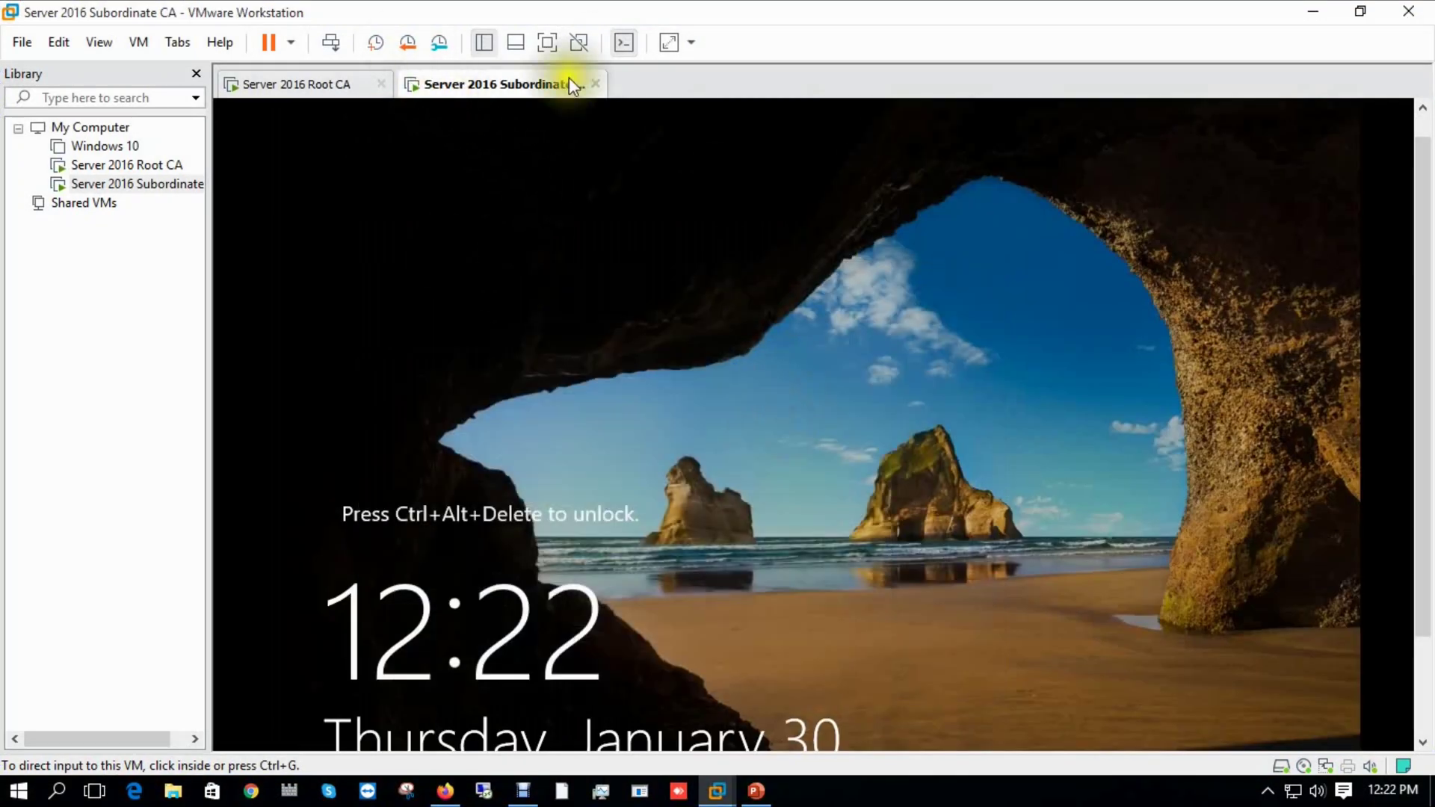
click(328, 45)
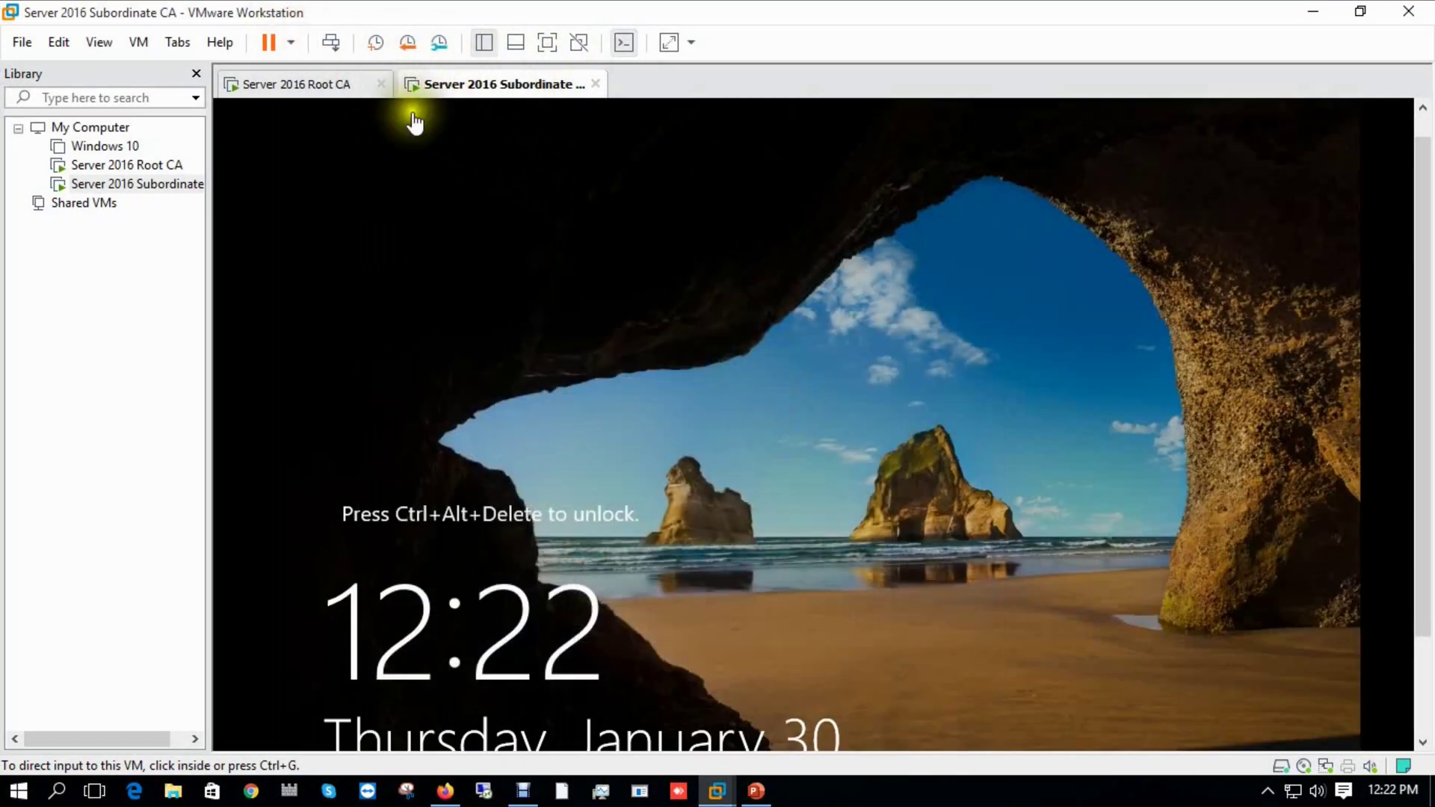
click(757, 559)
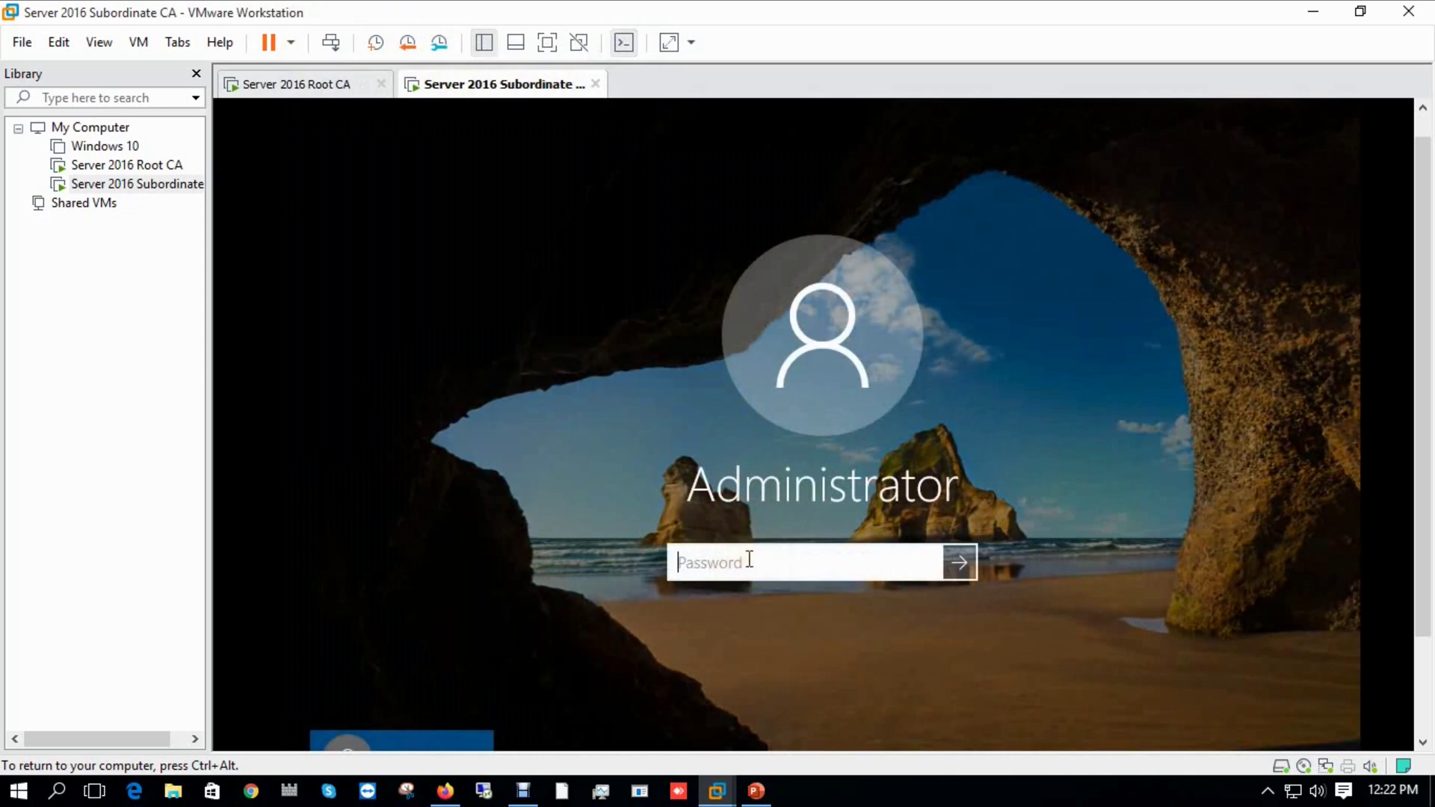
text(•••••••••••)
key(Return)
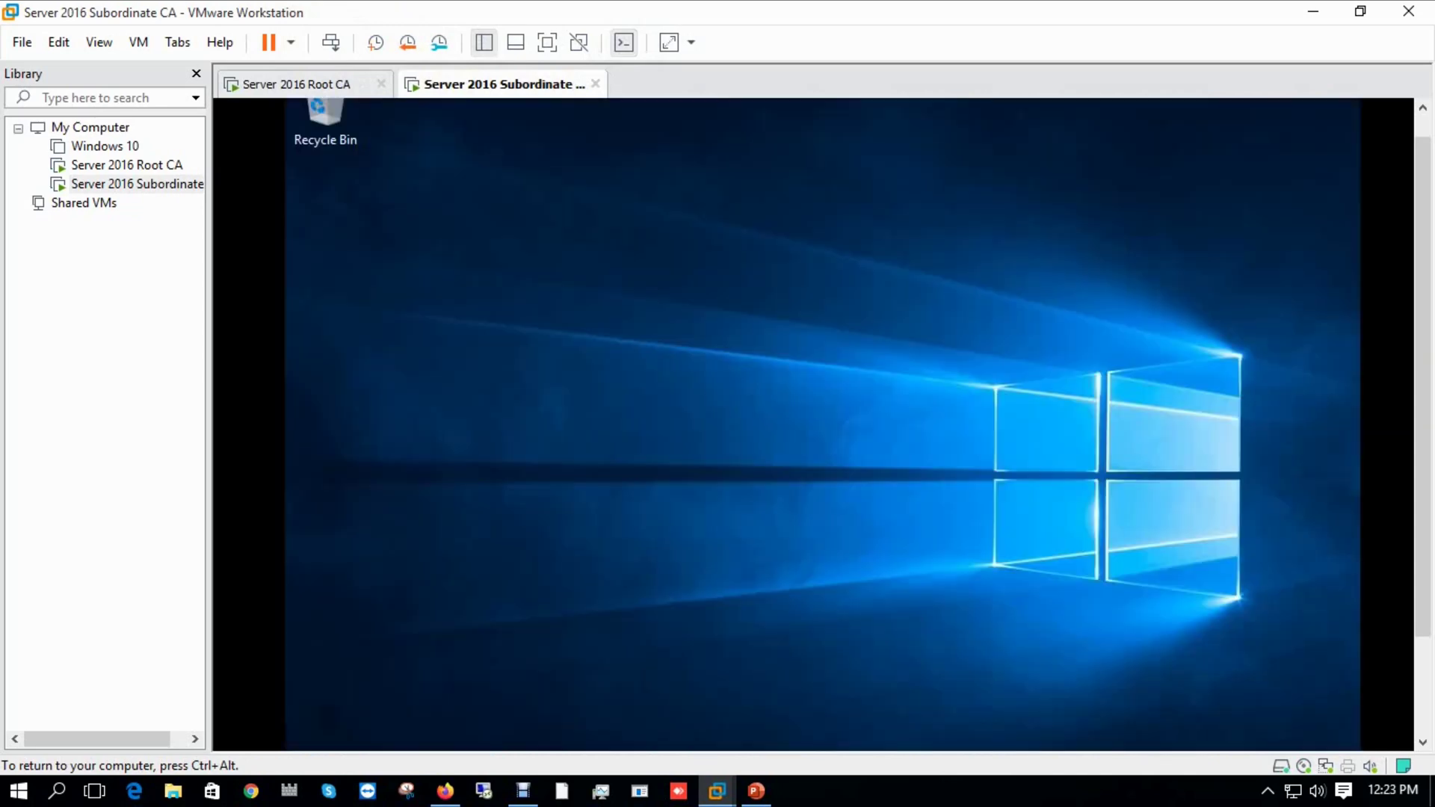
click(271, 84)
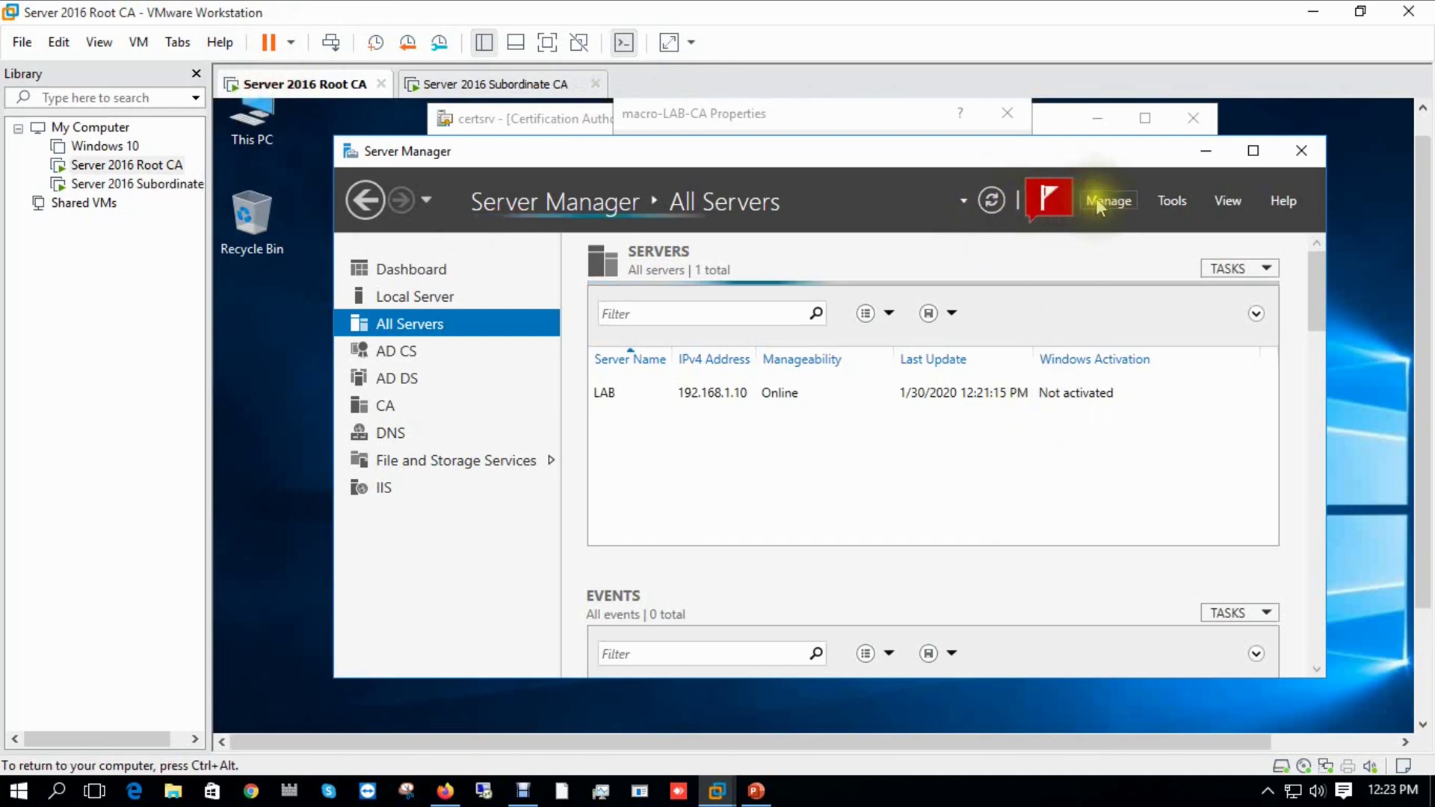
Add the test server through Manage > Add Servers and start its performance counters.
click(1104, 202)
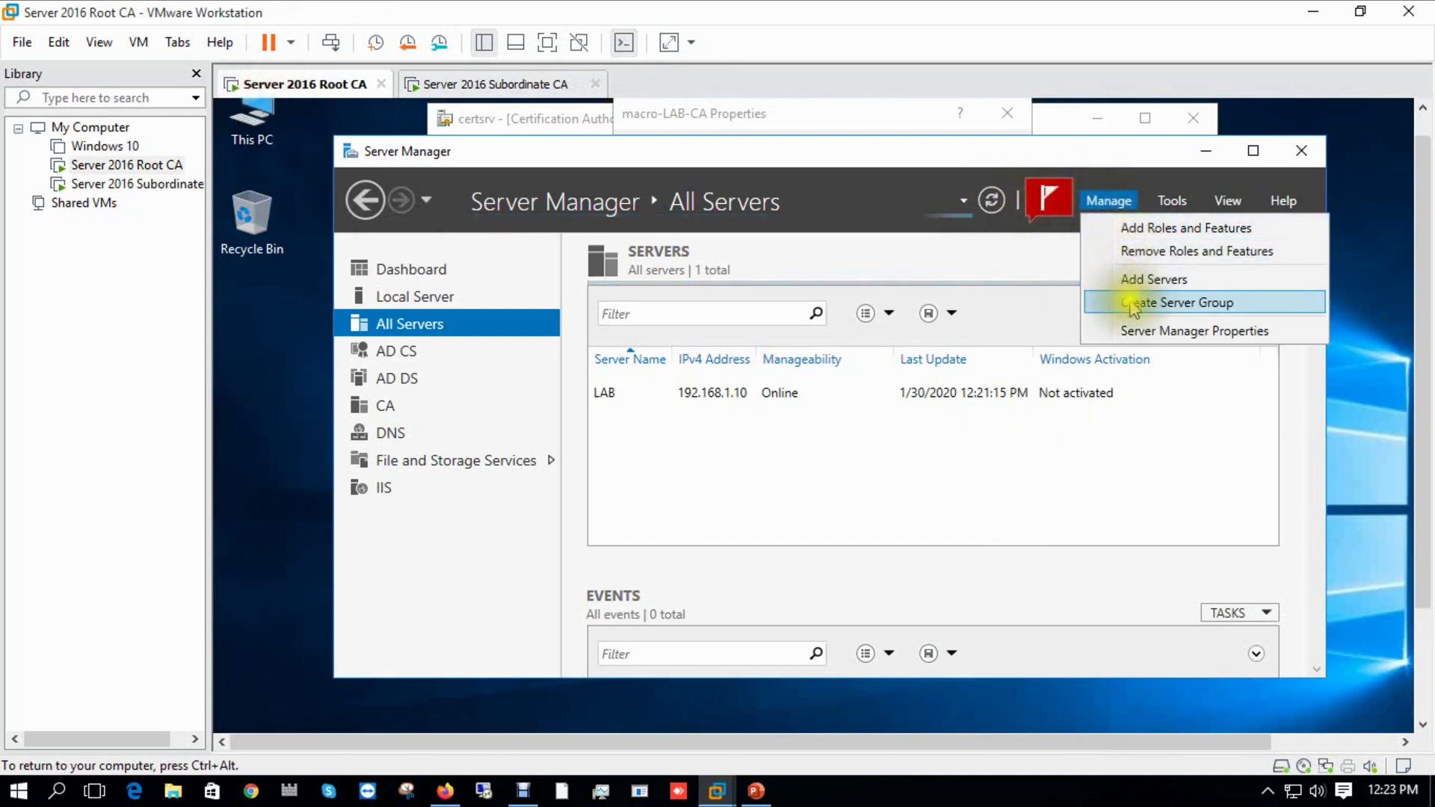
click(1128, 278)
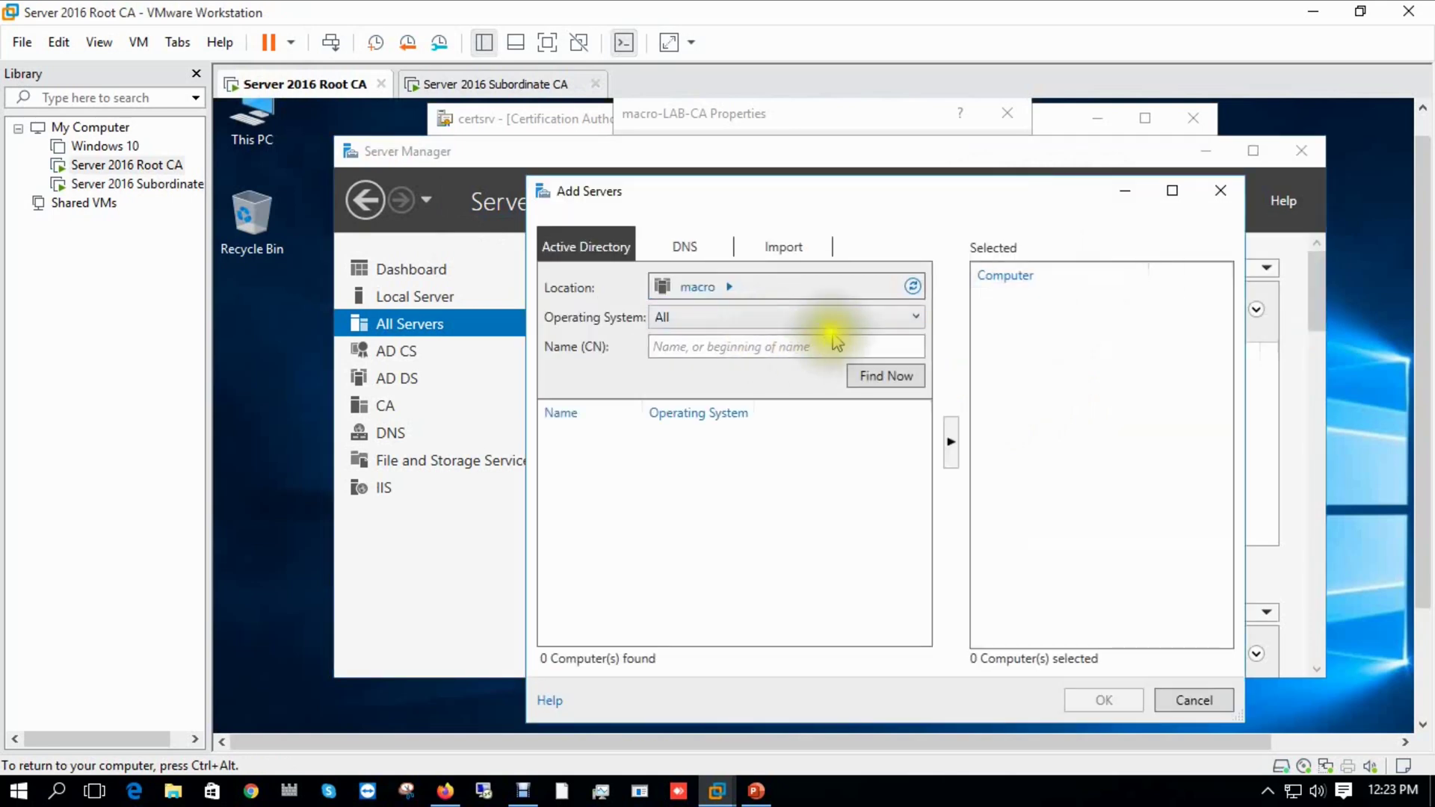
text(test)
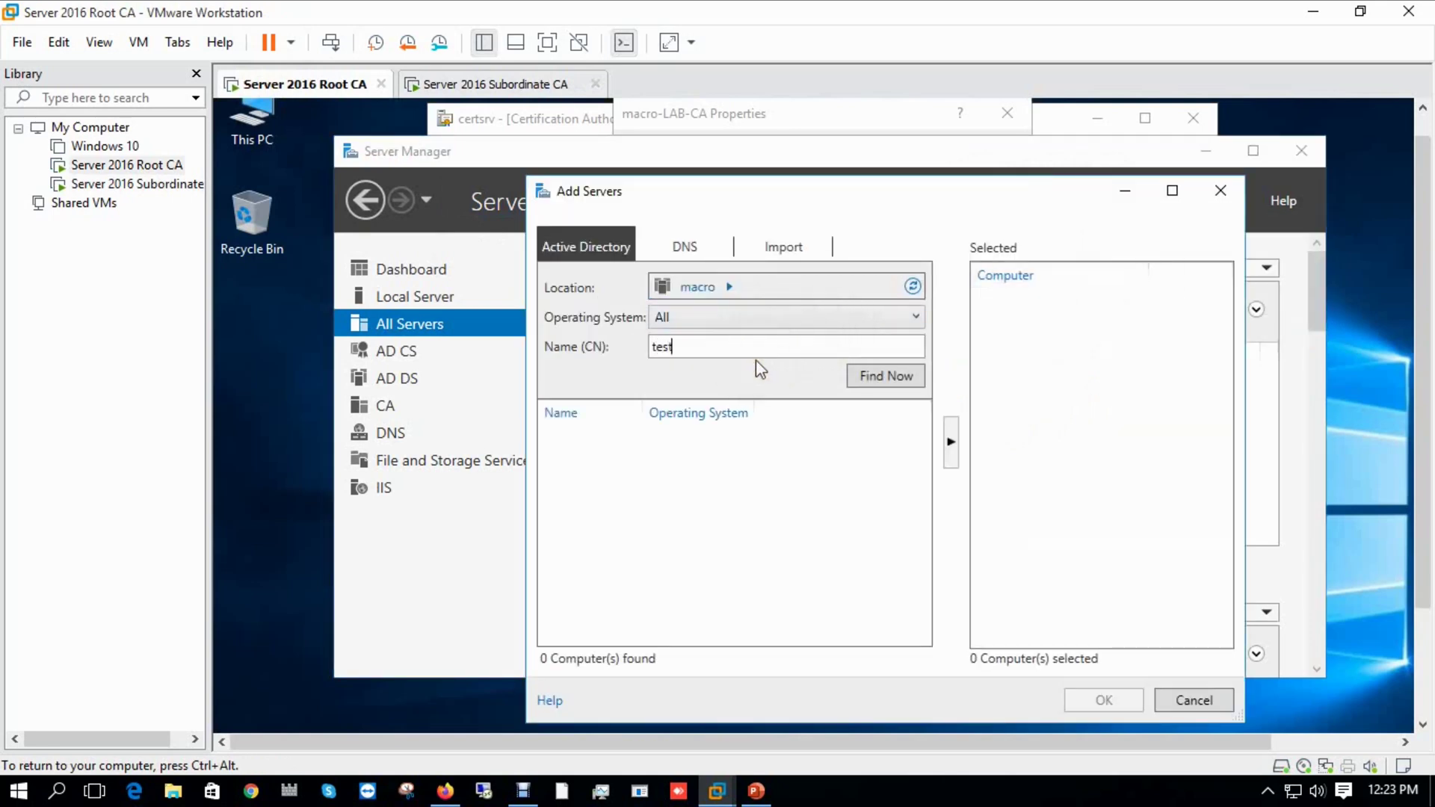
click(884, 375)
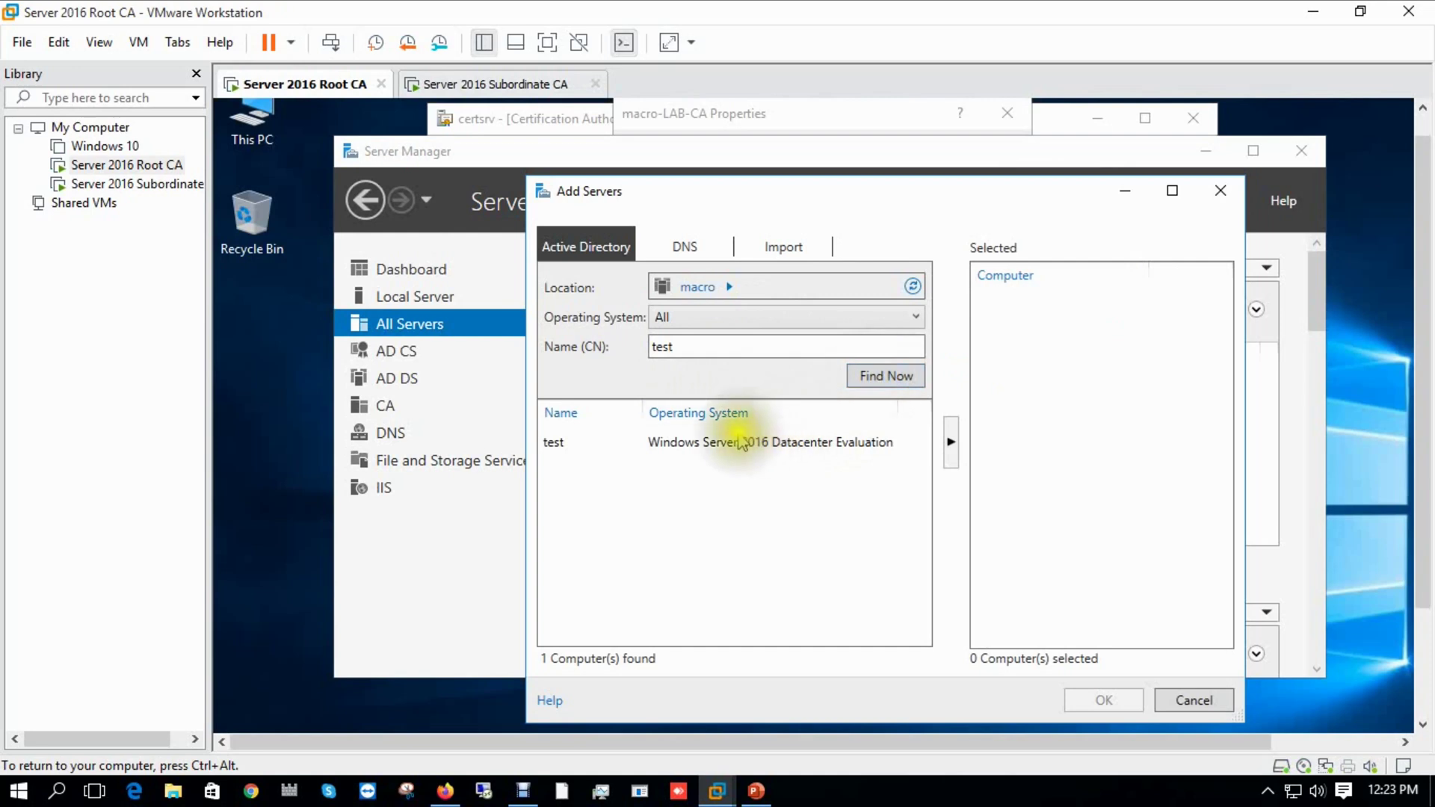
click(724, 443)
click(951, 442)
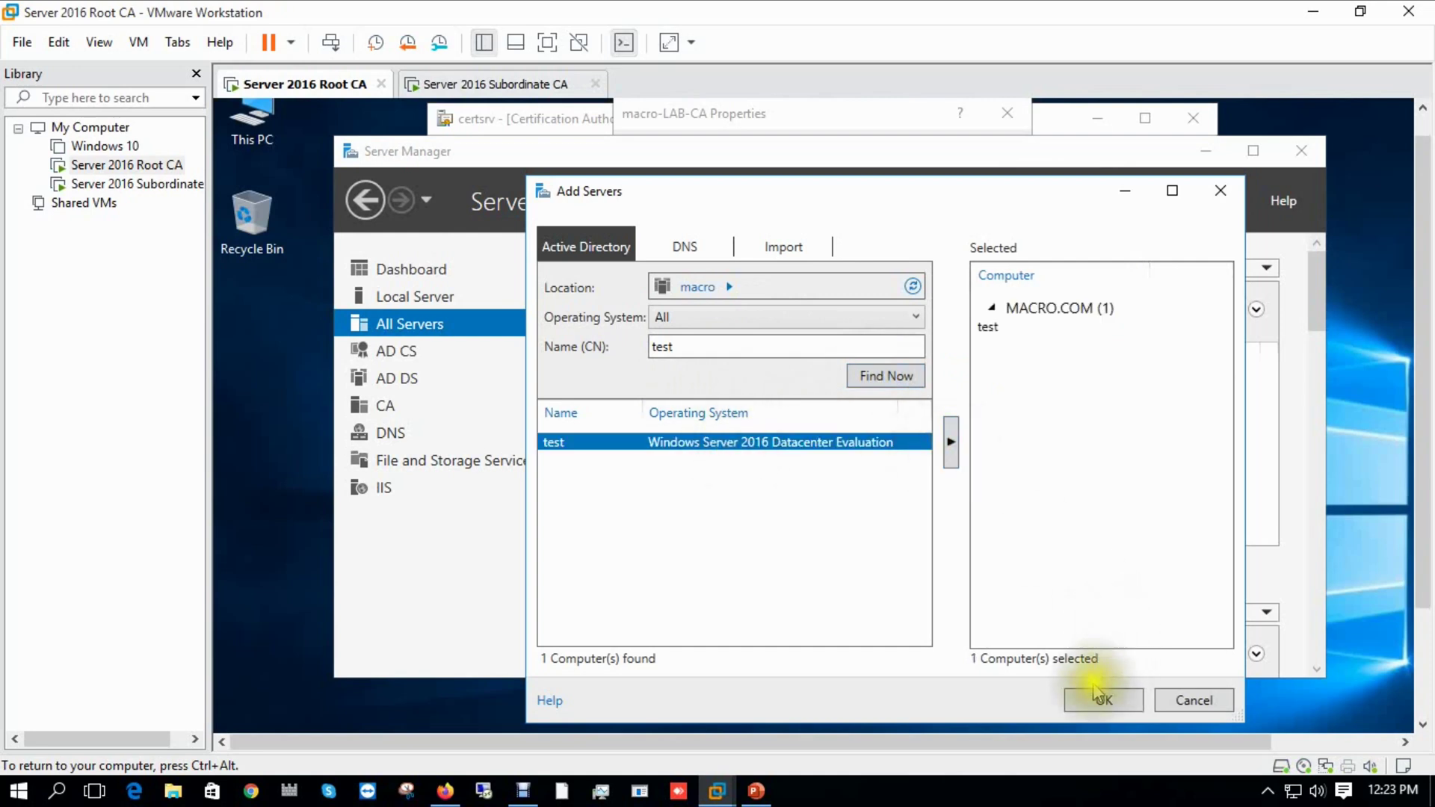
click(1095, 699)
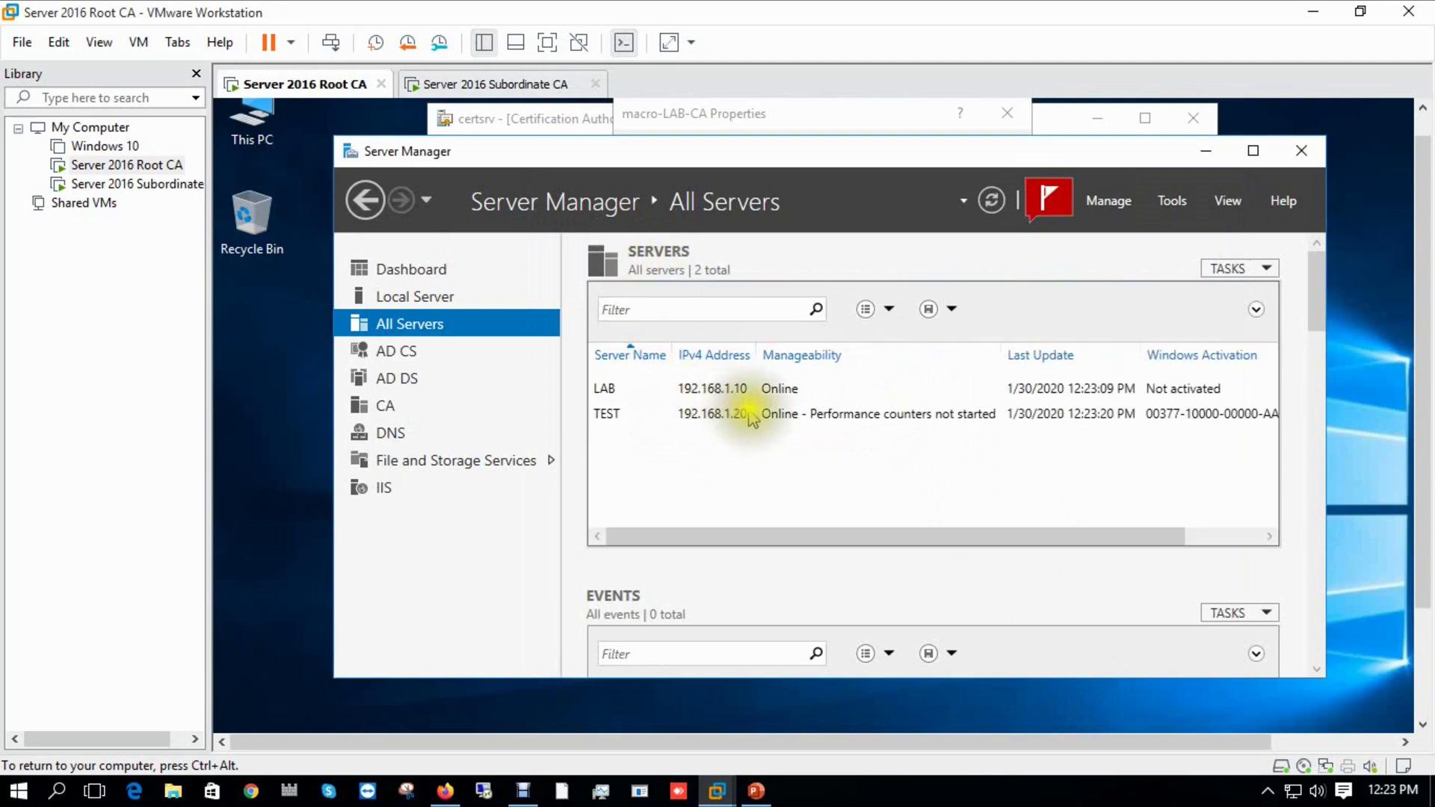
right_click(780, 423)
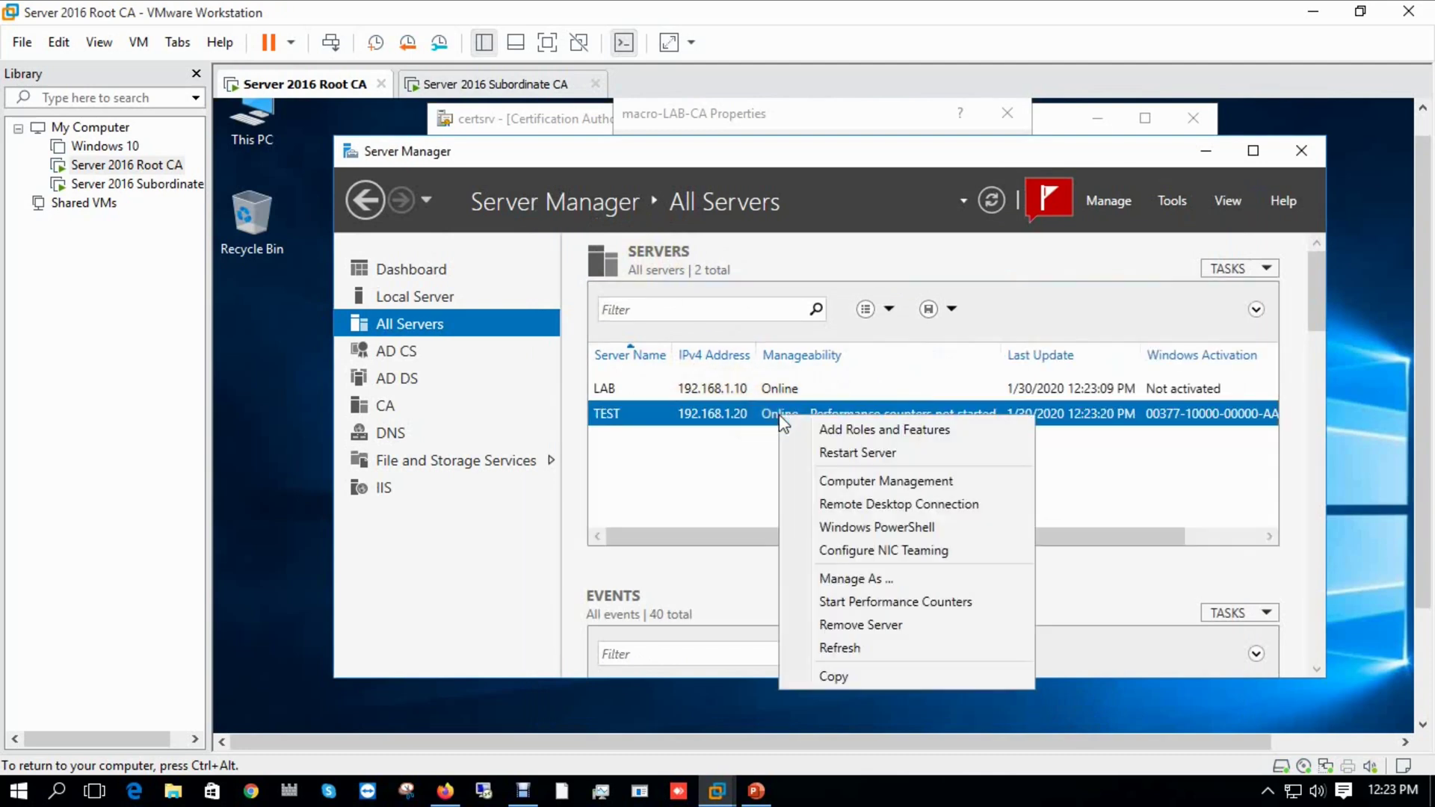
click(849, 602)
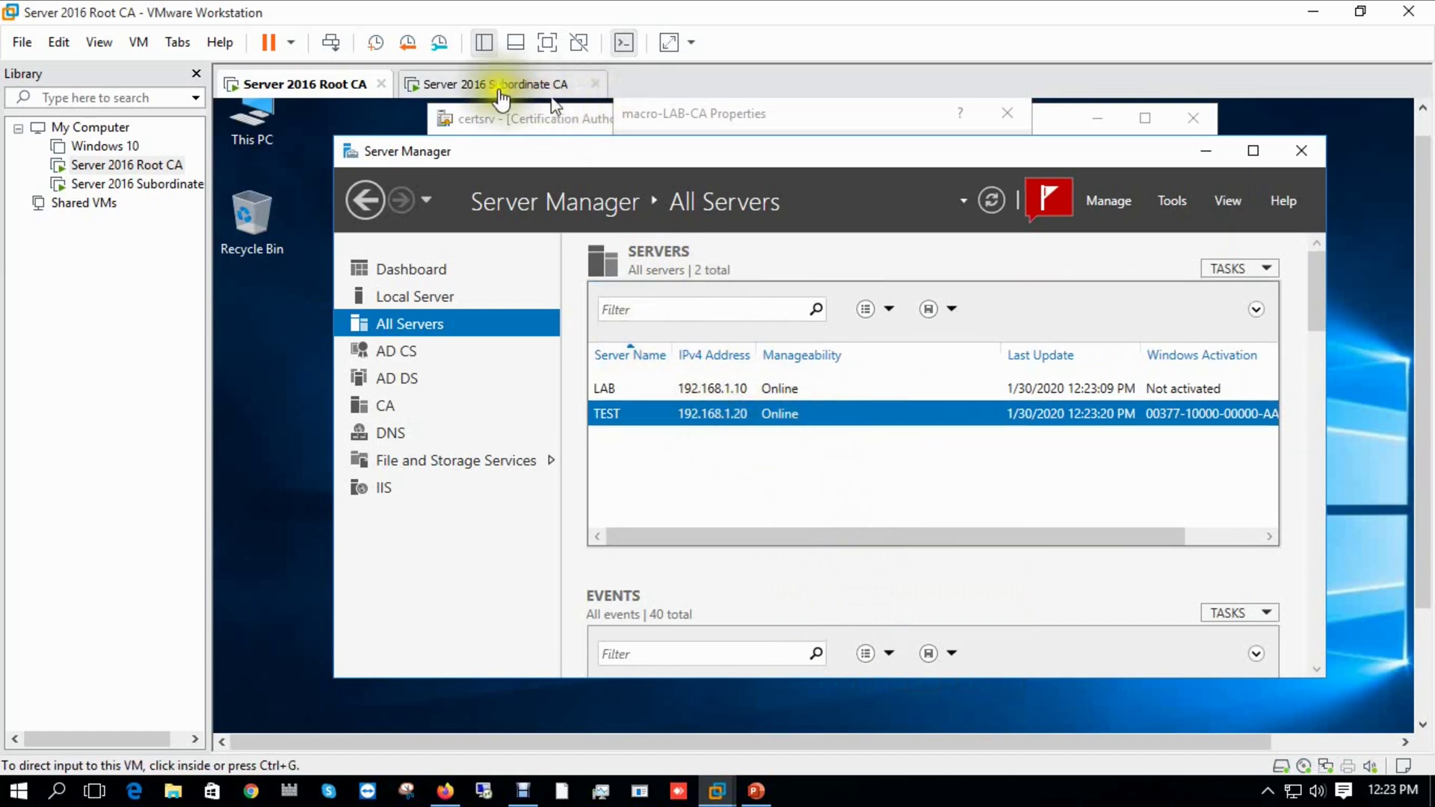
On the Subordinate CA, run Add Roles and Features for test.macro.com and select Active Directory Certificate Services.
click(527, 85)
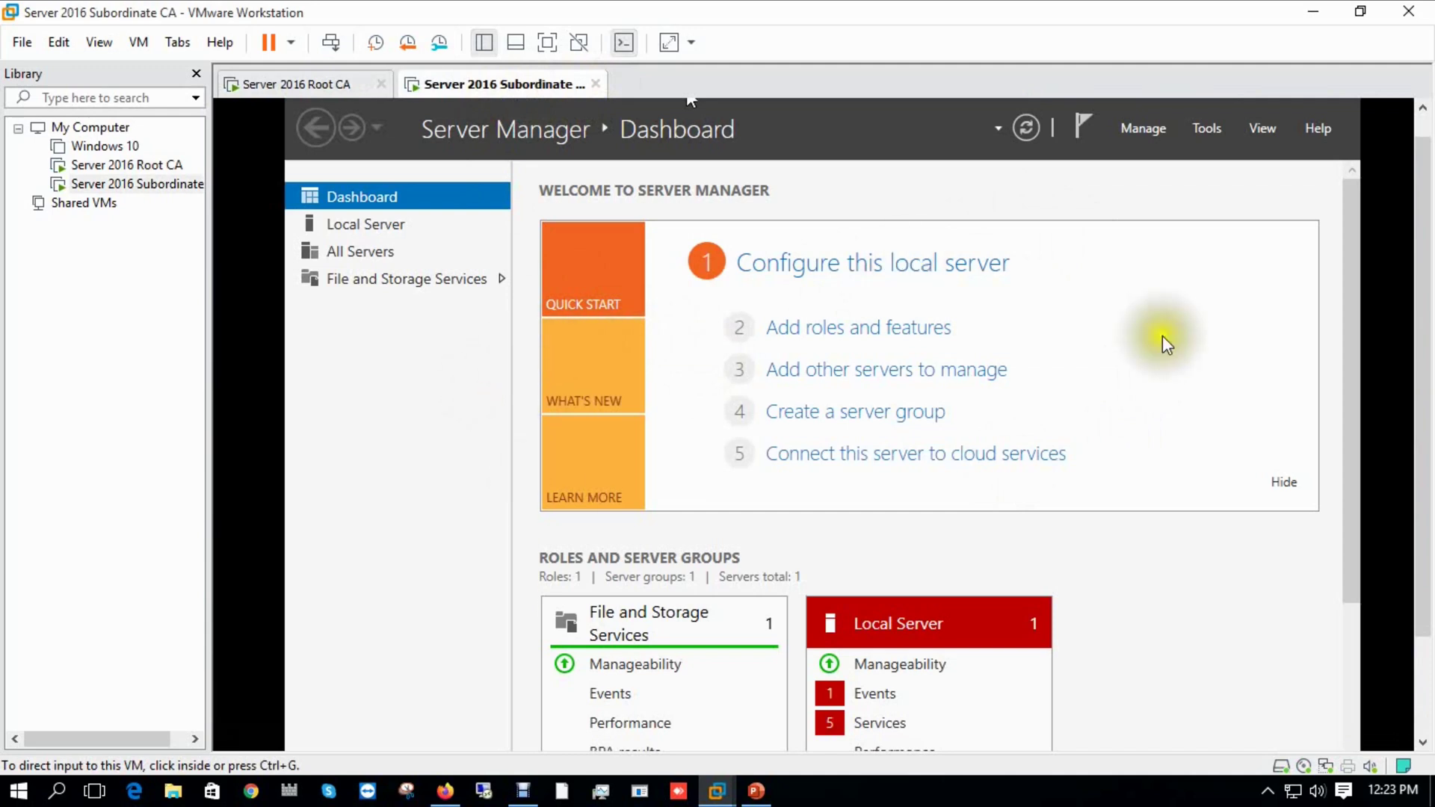
click(1153, 134)
click(1179, 156)
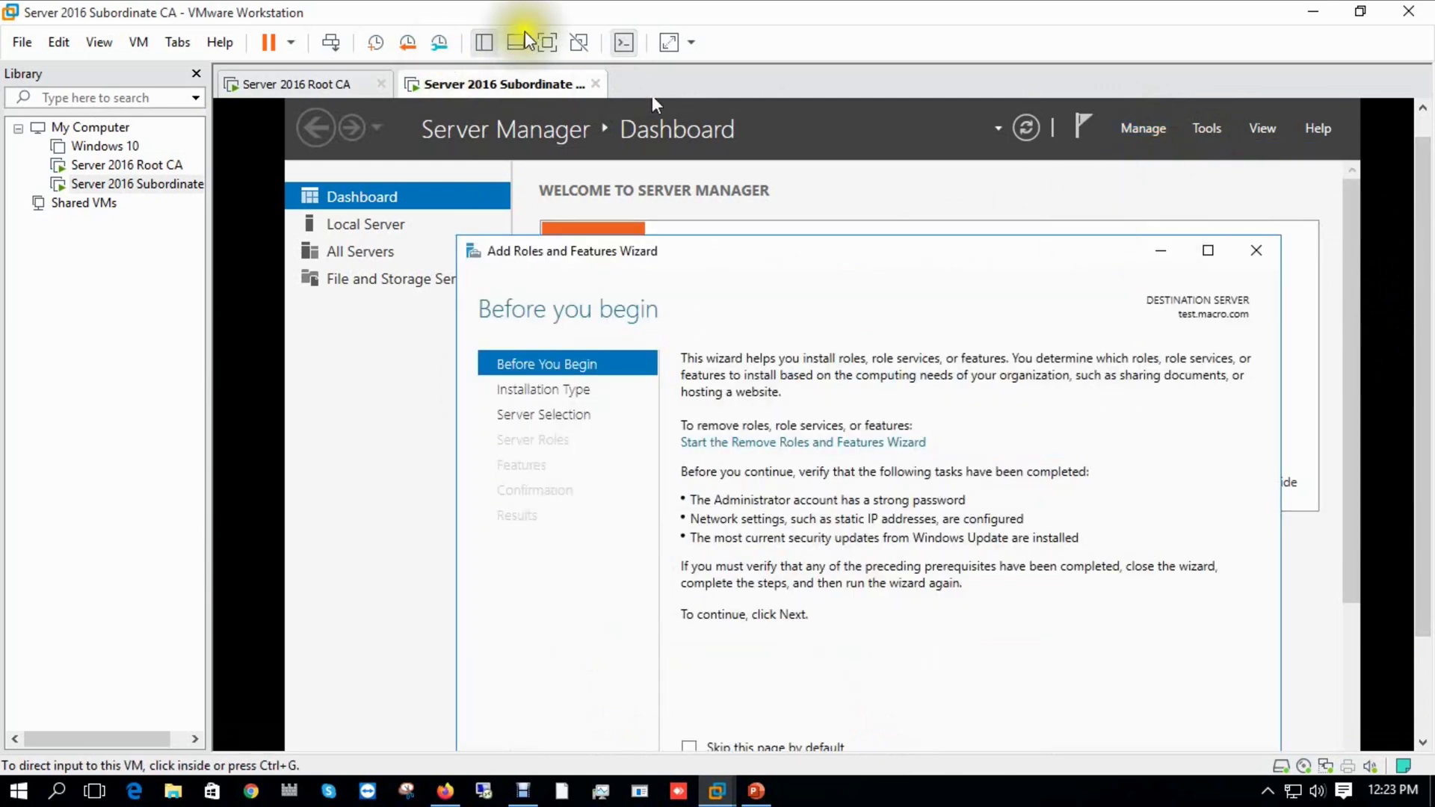
click(547, 42)
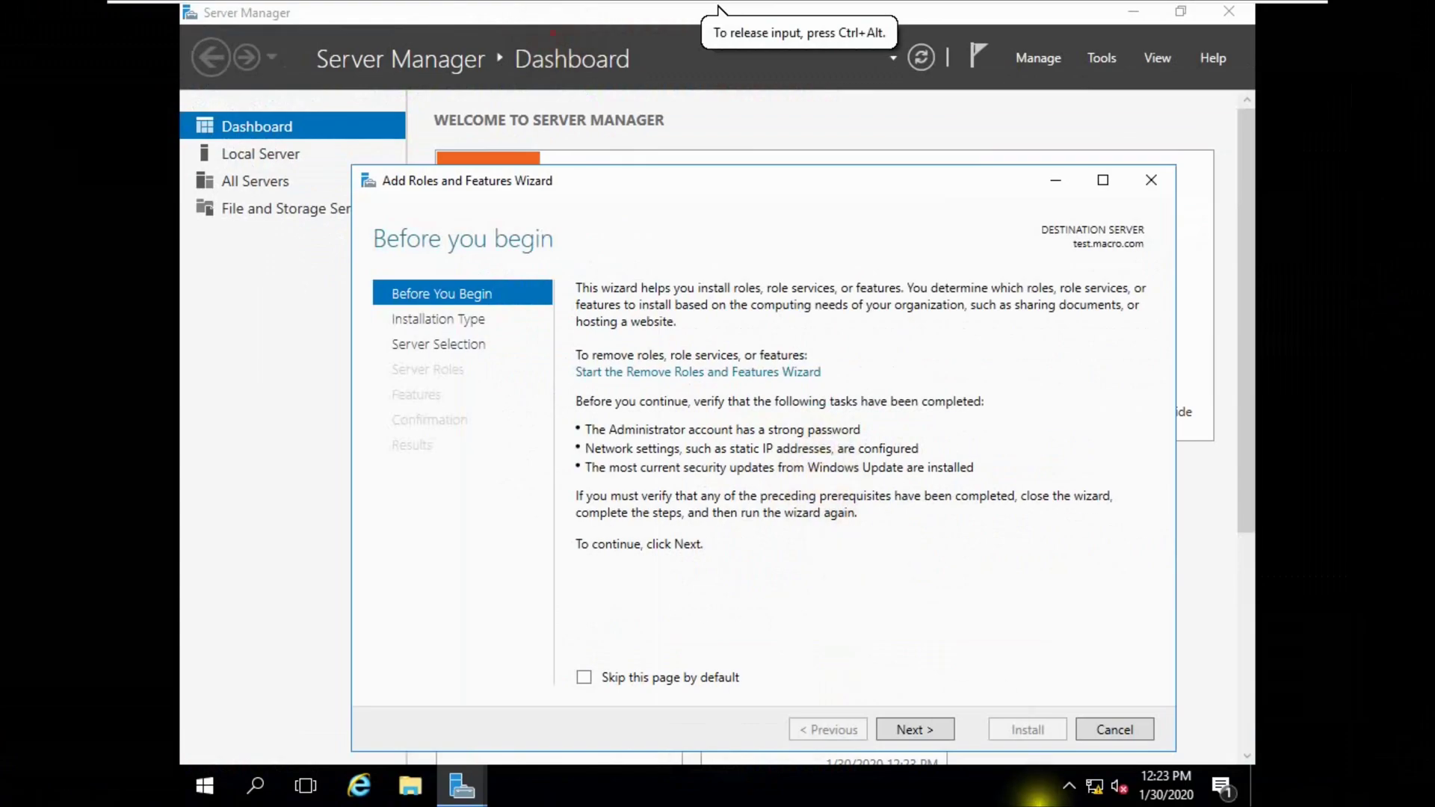
click(913, 730)
click(924, 733)
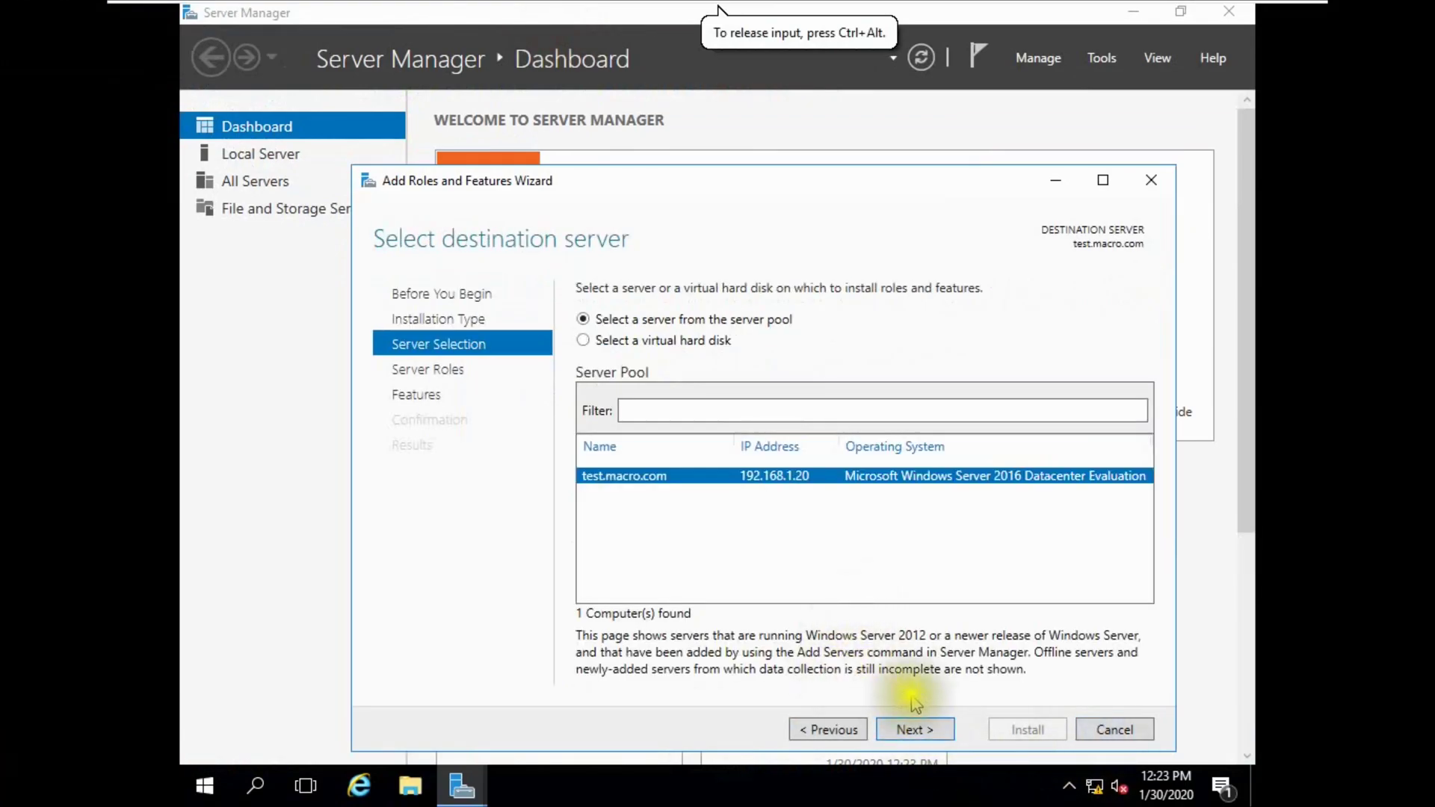
click(912, 731)
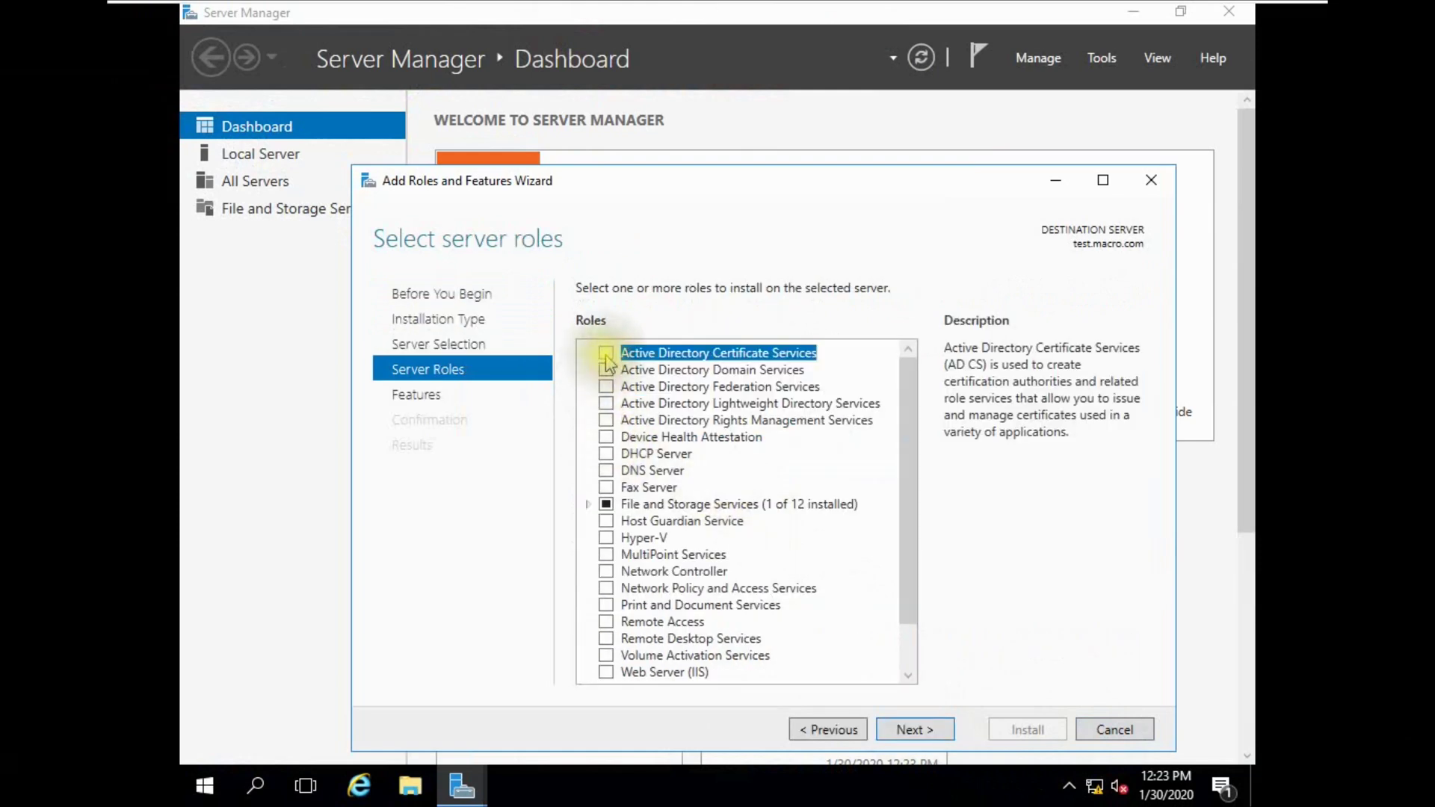
click(598, 352)
click(827, 644)
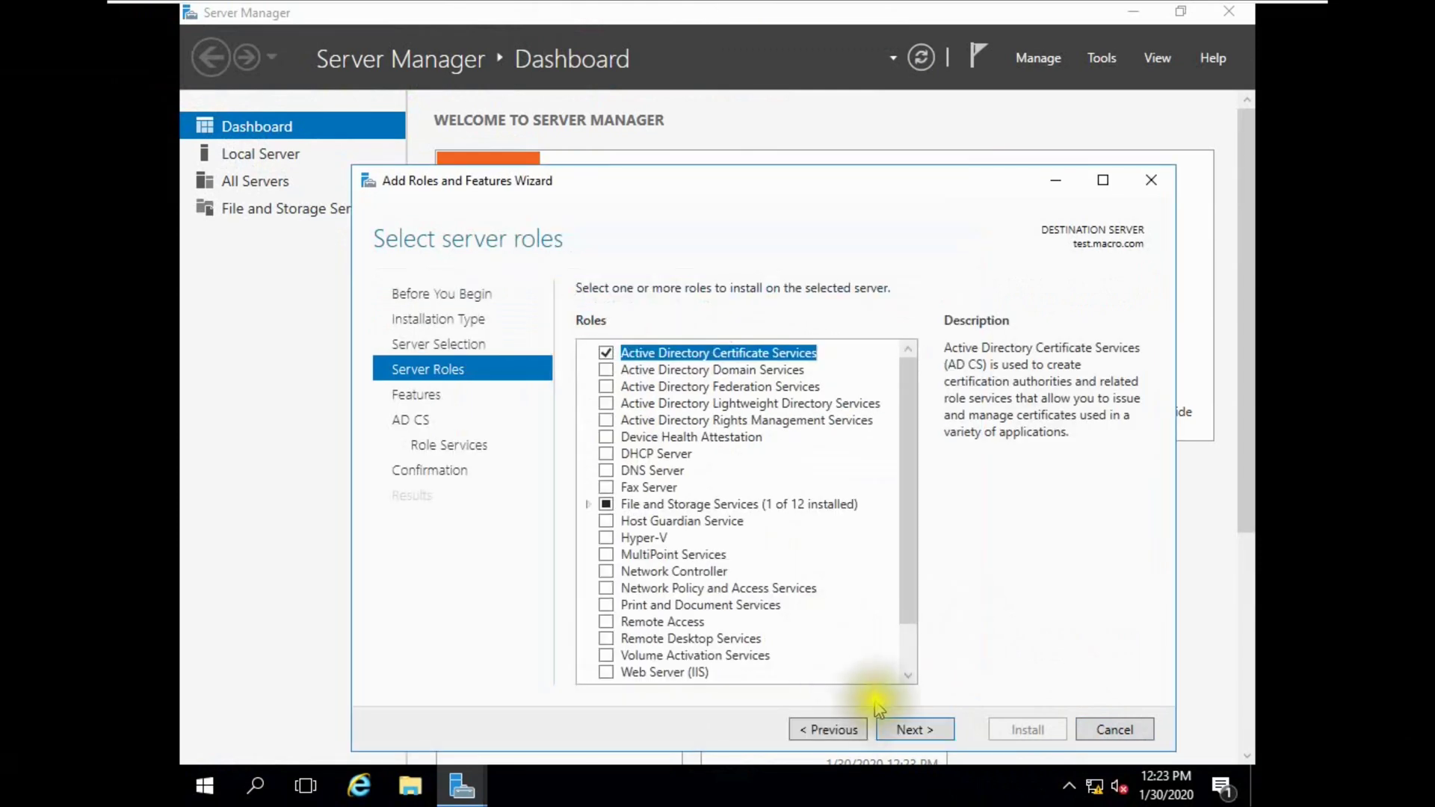
click(899, 731)
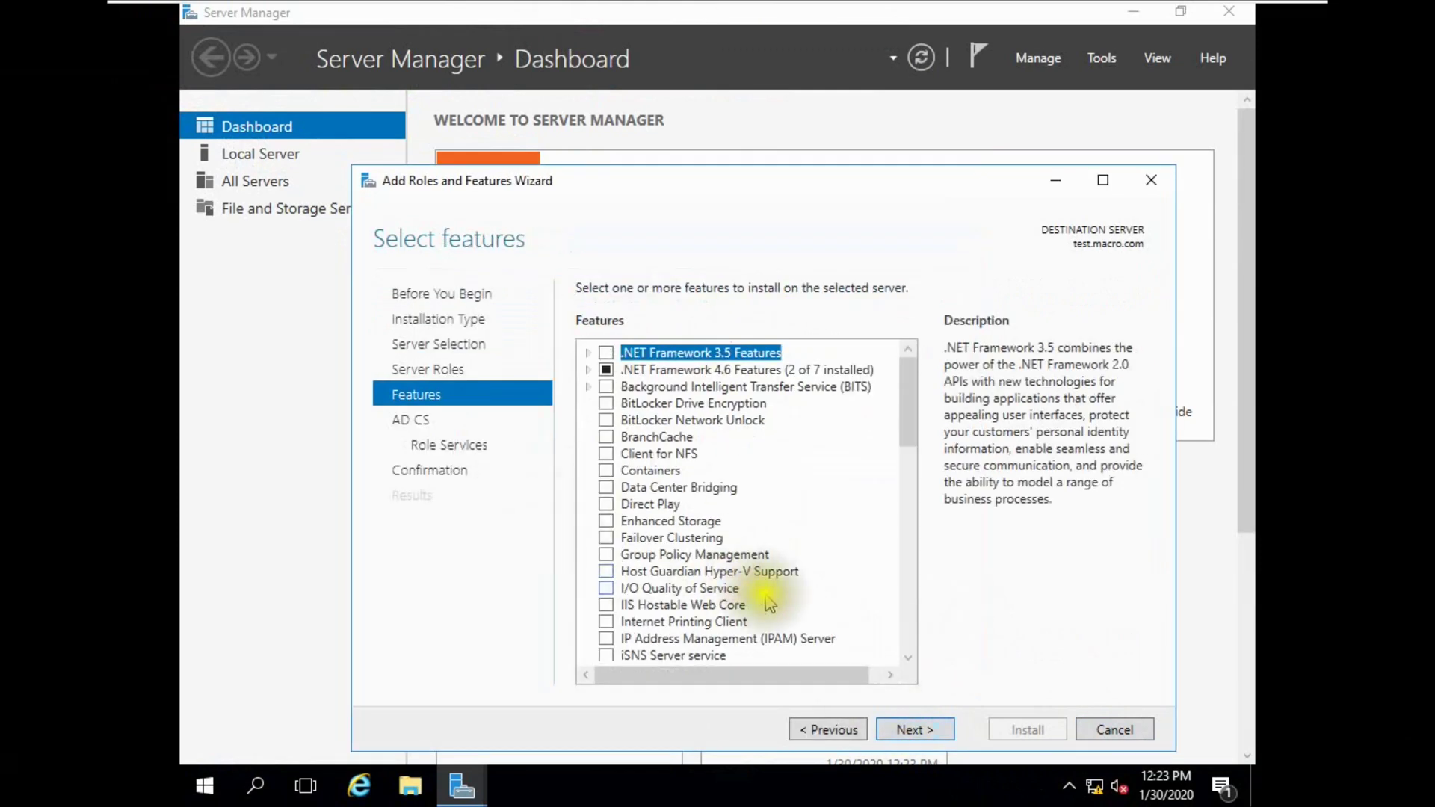
click(901, 731)
click(901, 729)
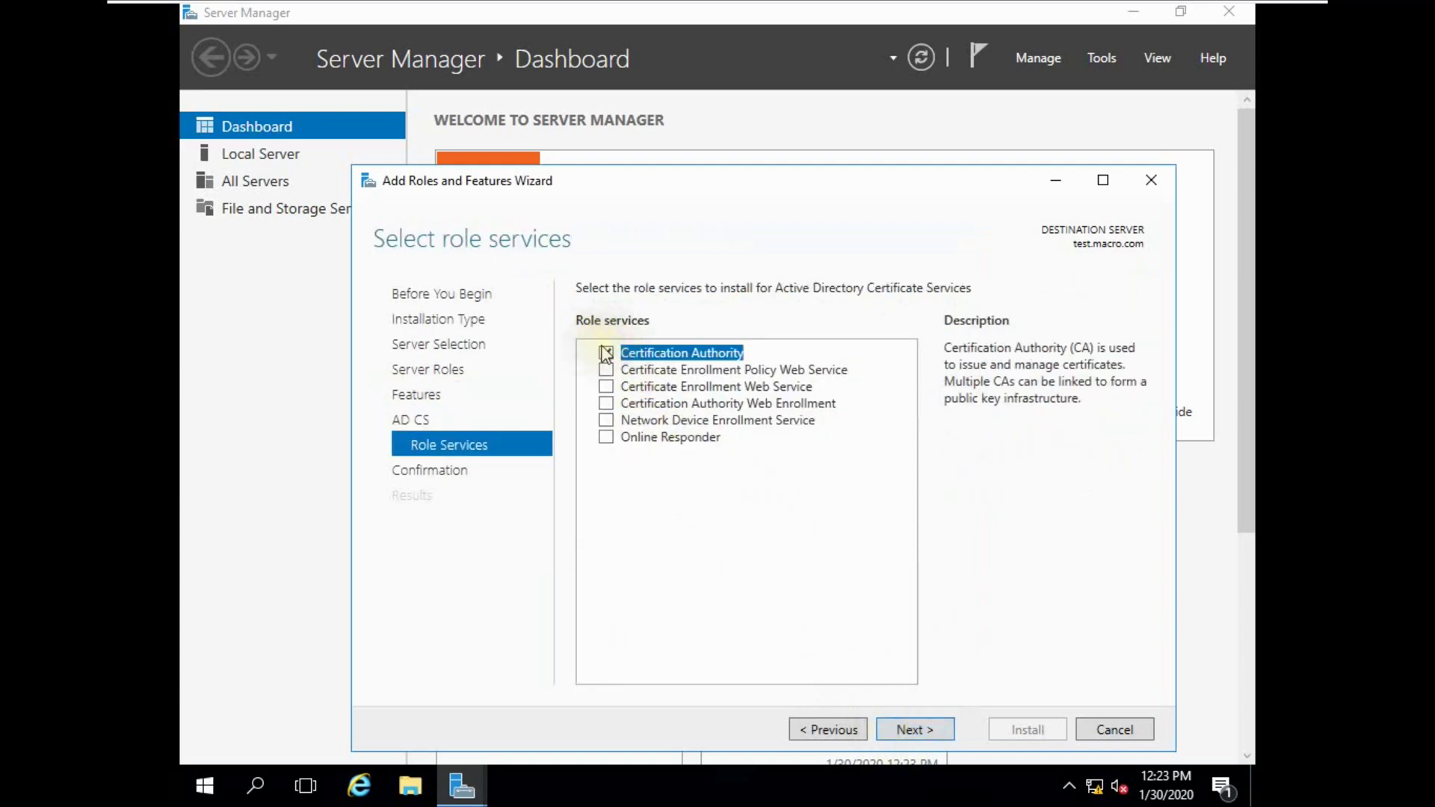
Select Certification Authority, both enrollment web services and CA Web Enrollment, accept IIS defaults, and install.
click(605, 455)
click(827, 645)
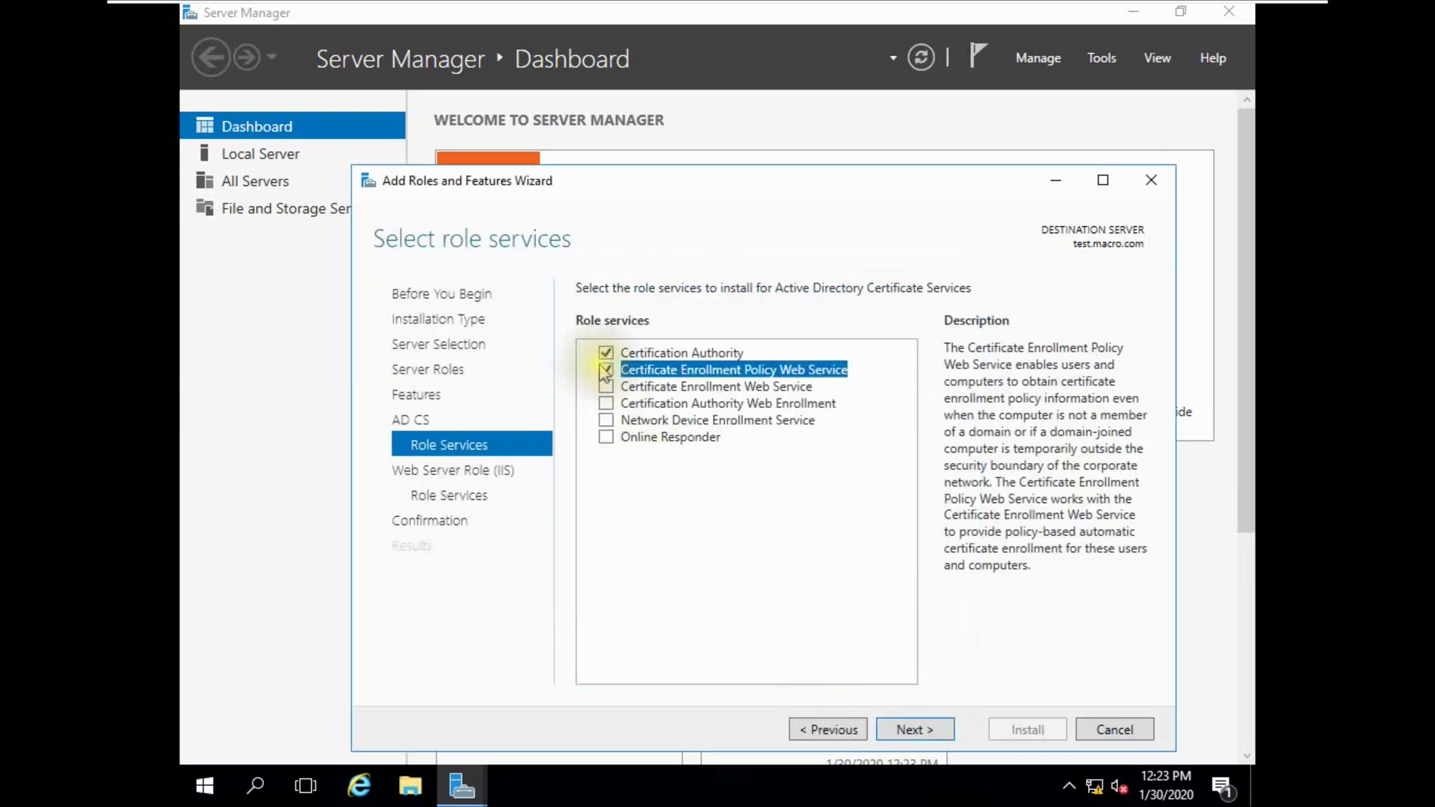
click(605, 386)
click(605, 404)
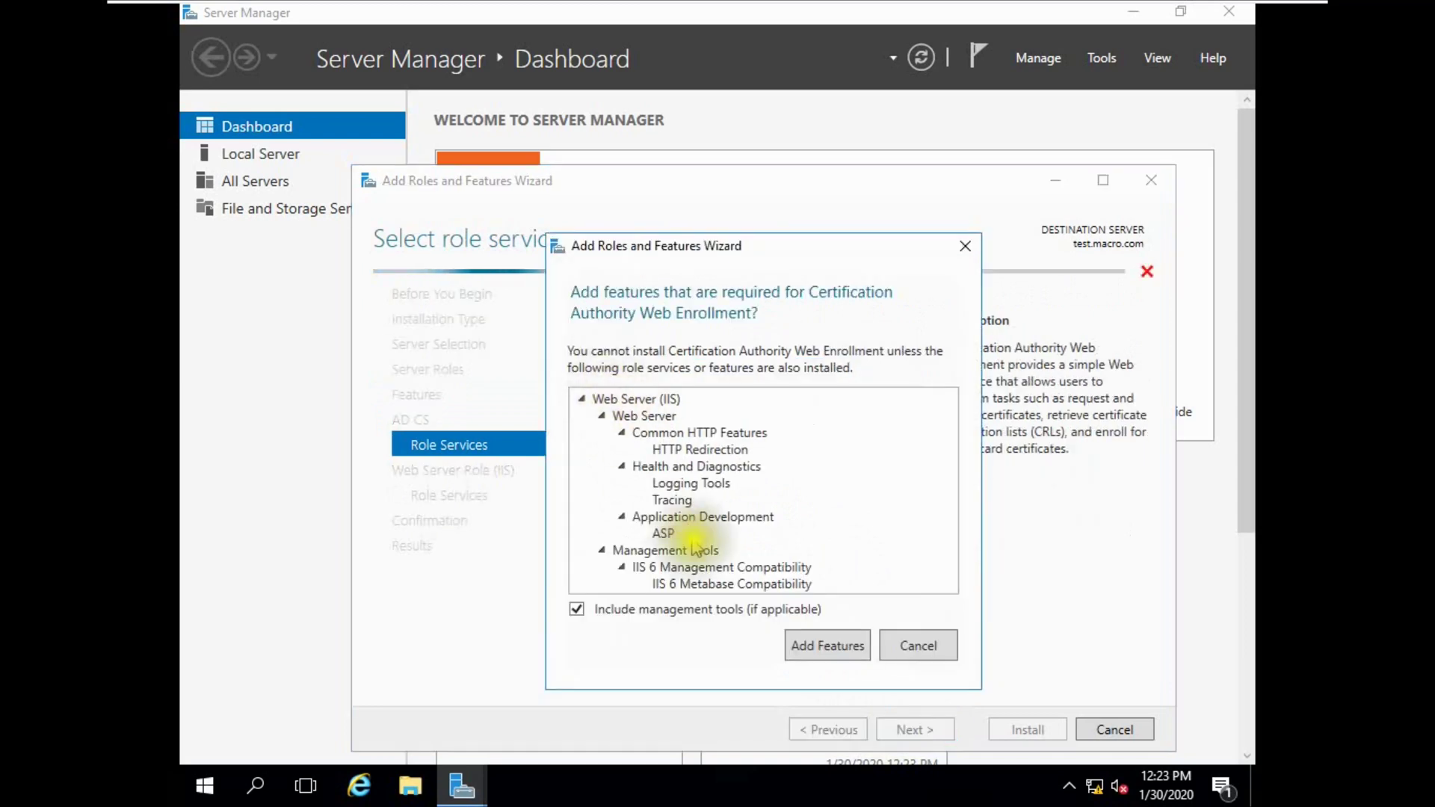
click(826, 648)
click(596, 387)
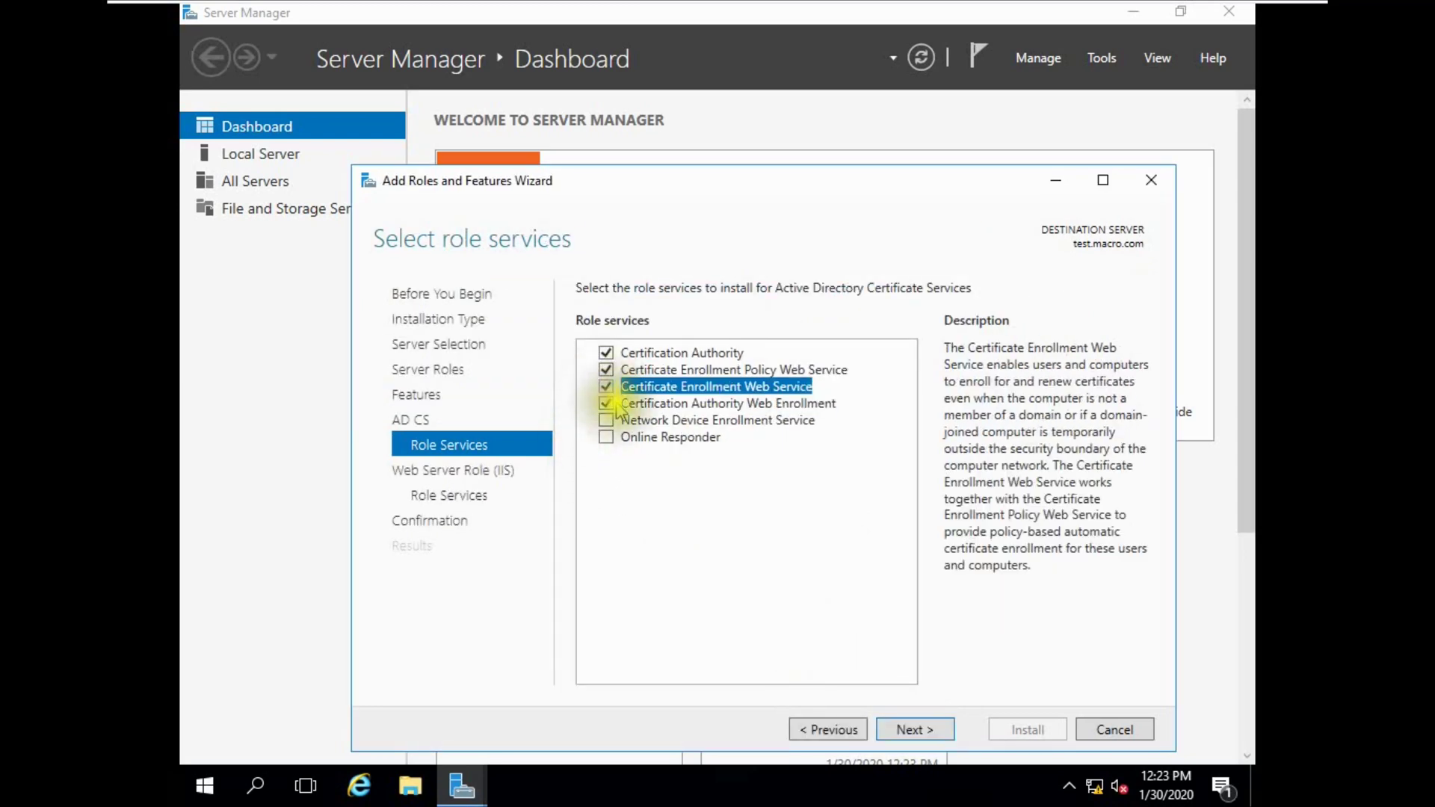
click(913, 729)
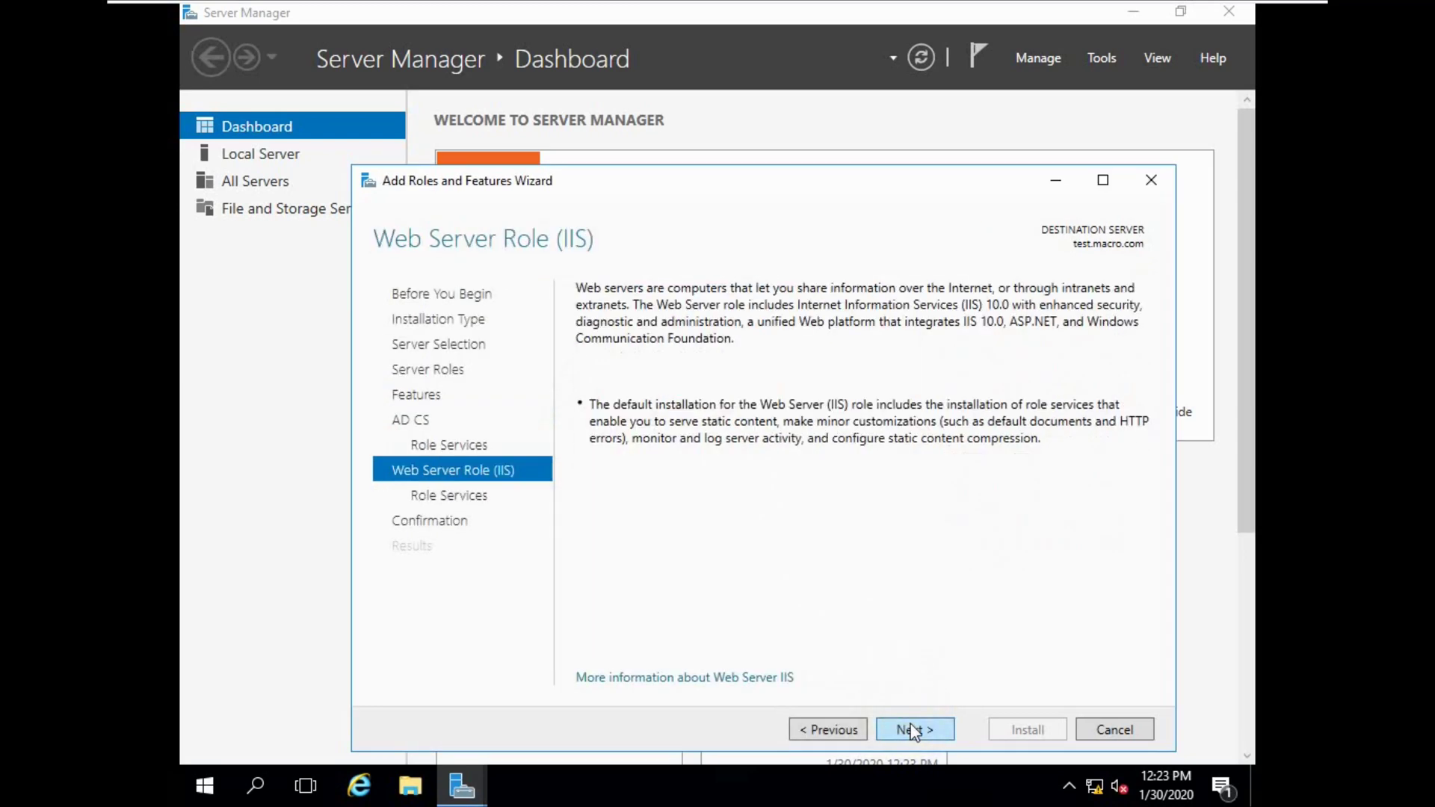
click(913, 729)
click(912, 730)
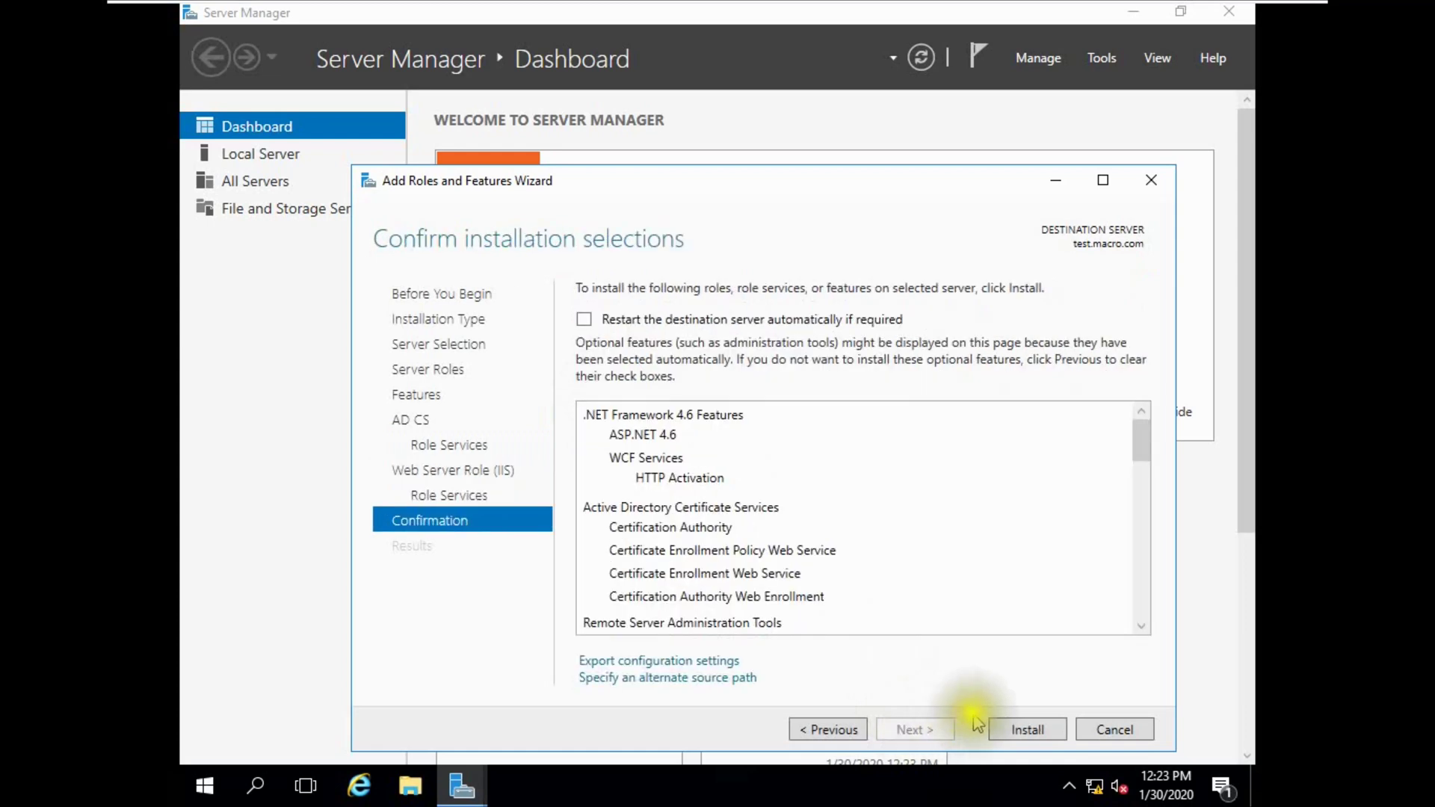
click(1025, 731)
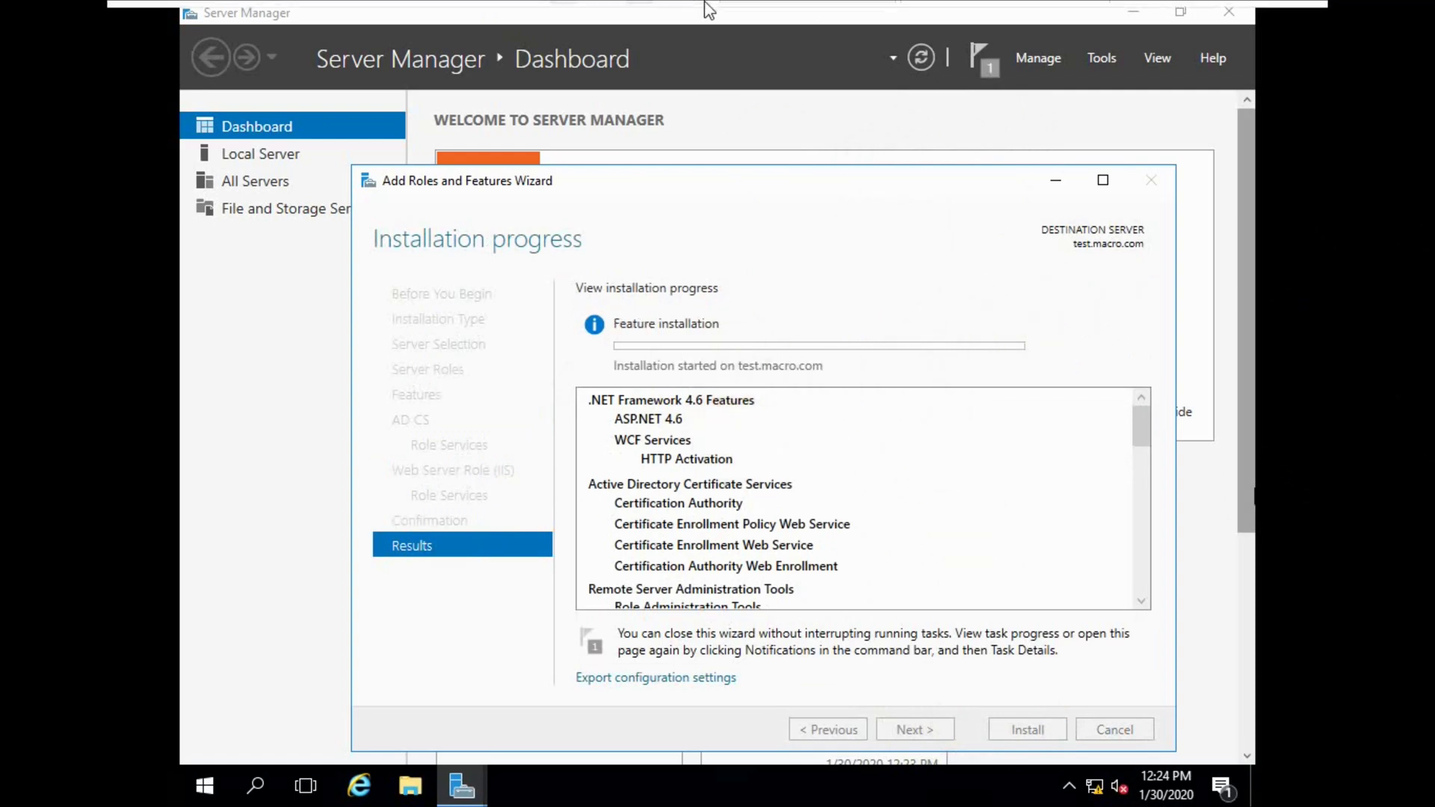
mouse_move(838, 30)
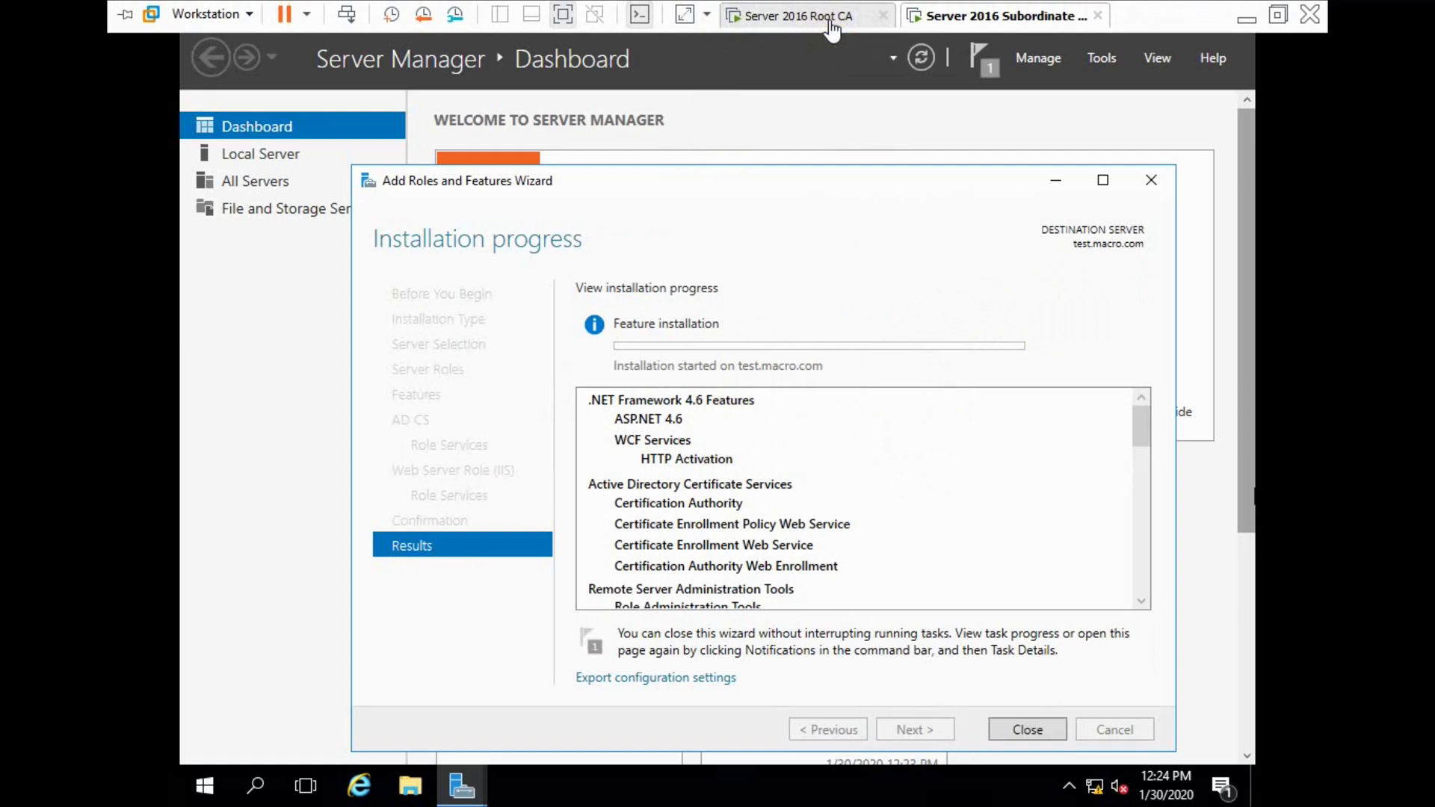
On the Root CA, open the Certification Authority console and macro-LAB-CA's properties.
click(831, 22)
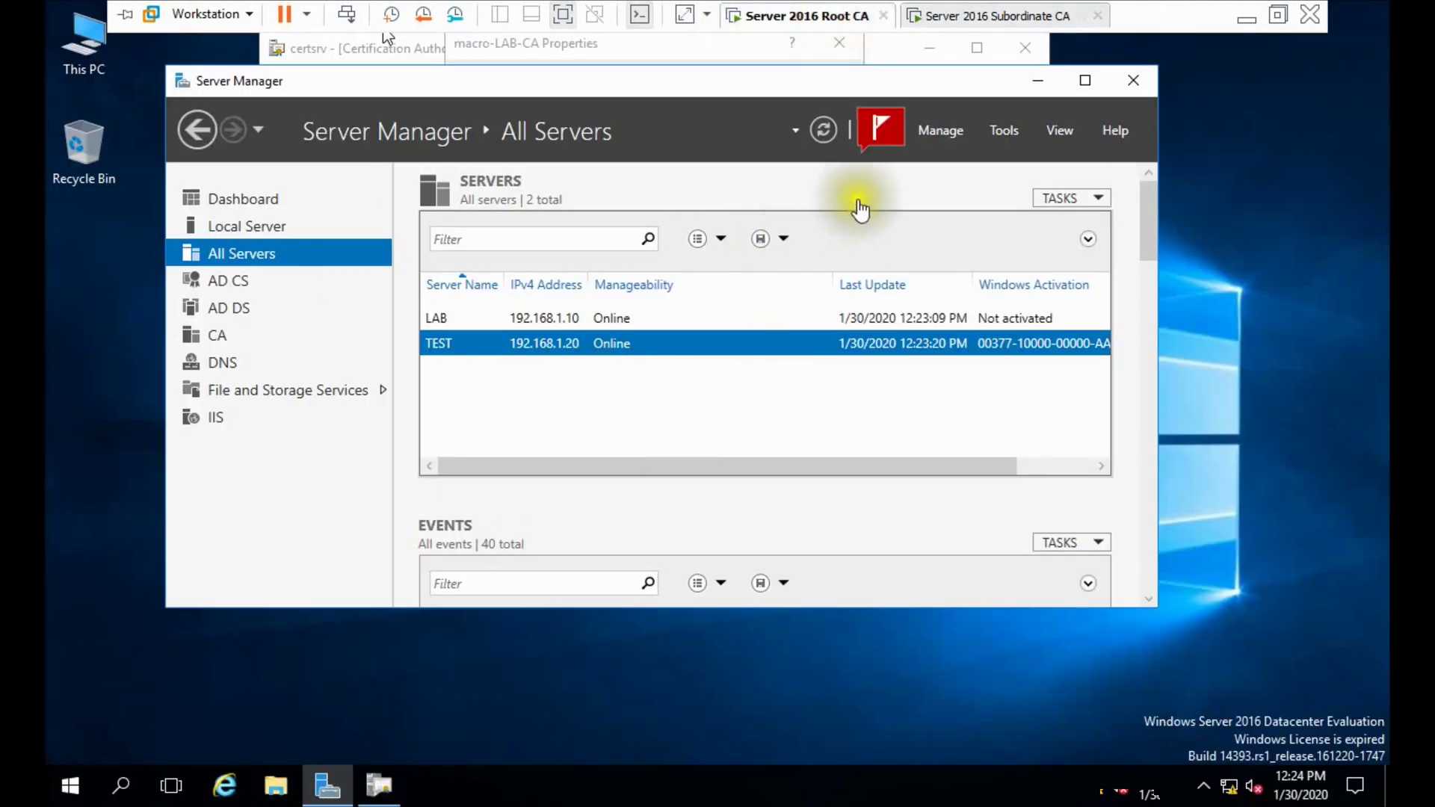
click(995, 130)
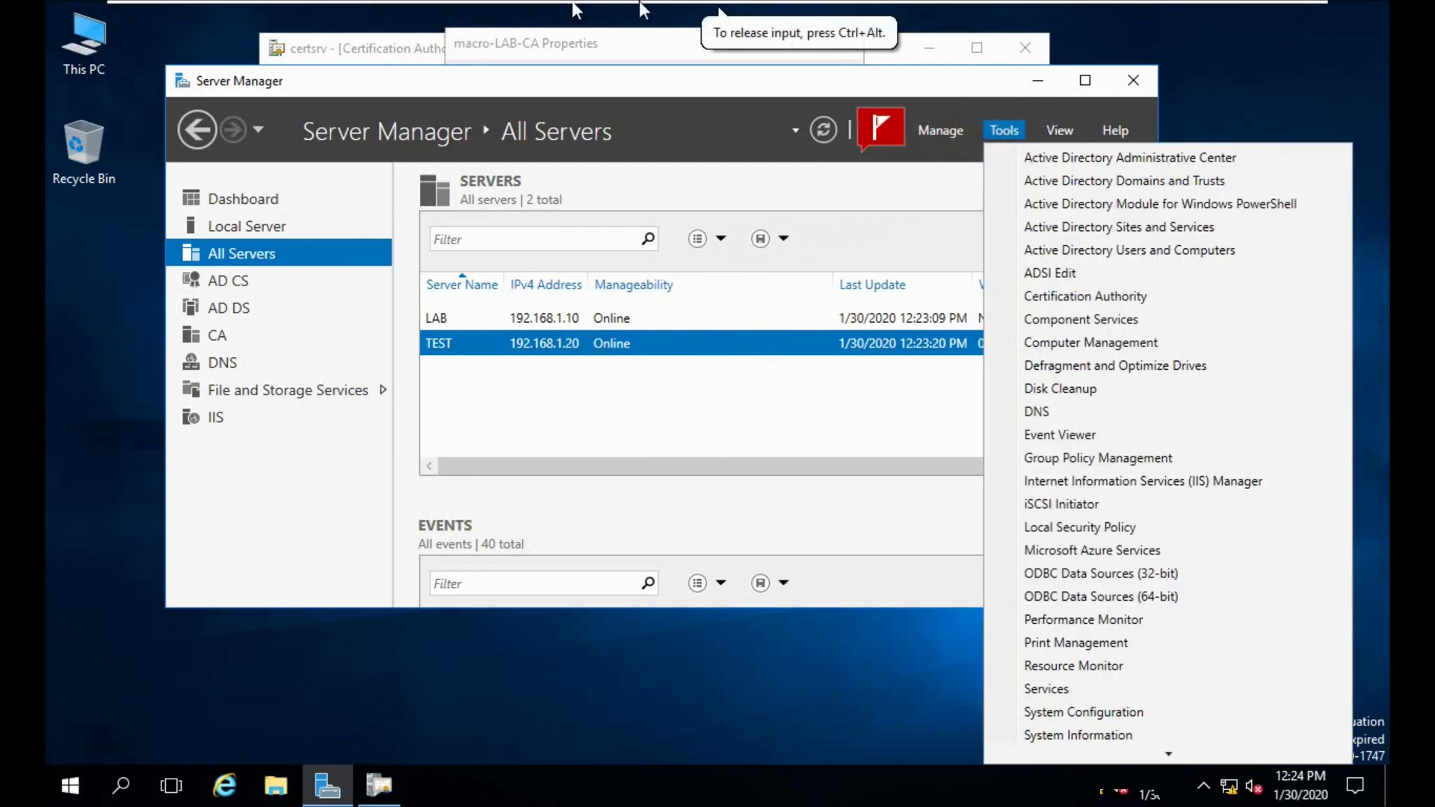
click(1074, 296)
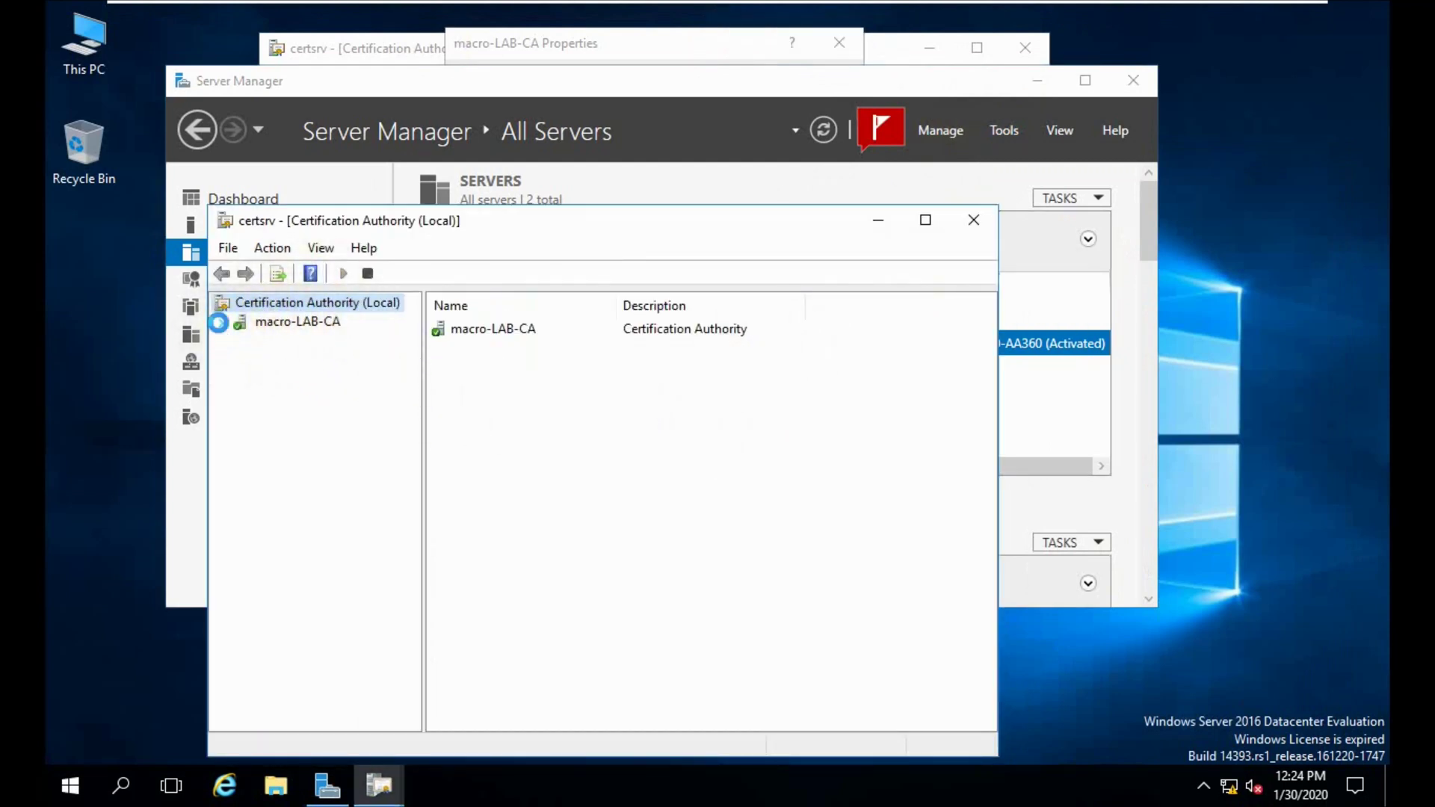
click(221, 322)
click(281, 328)
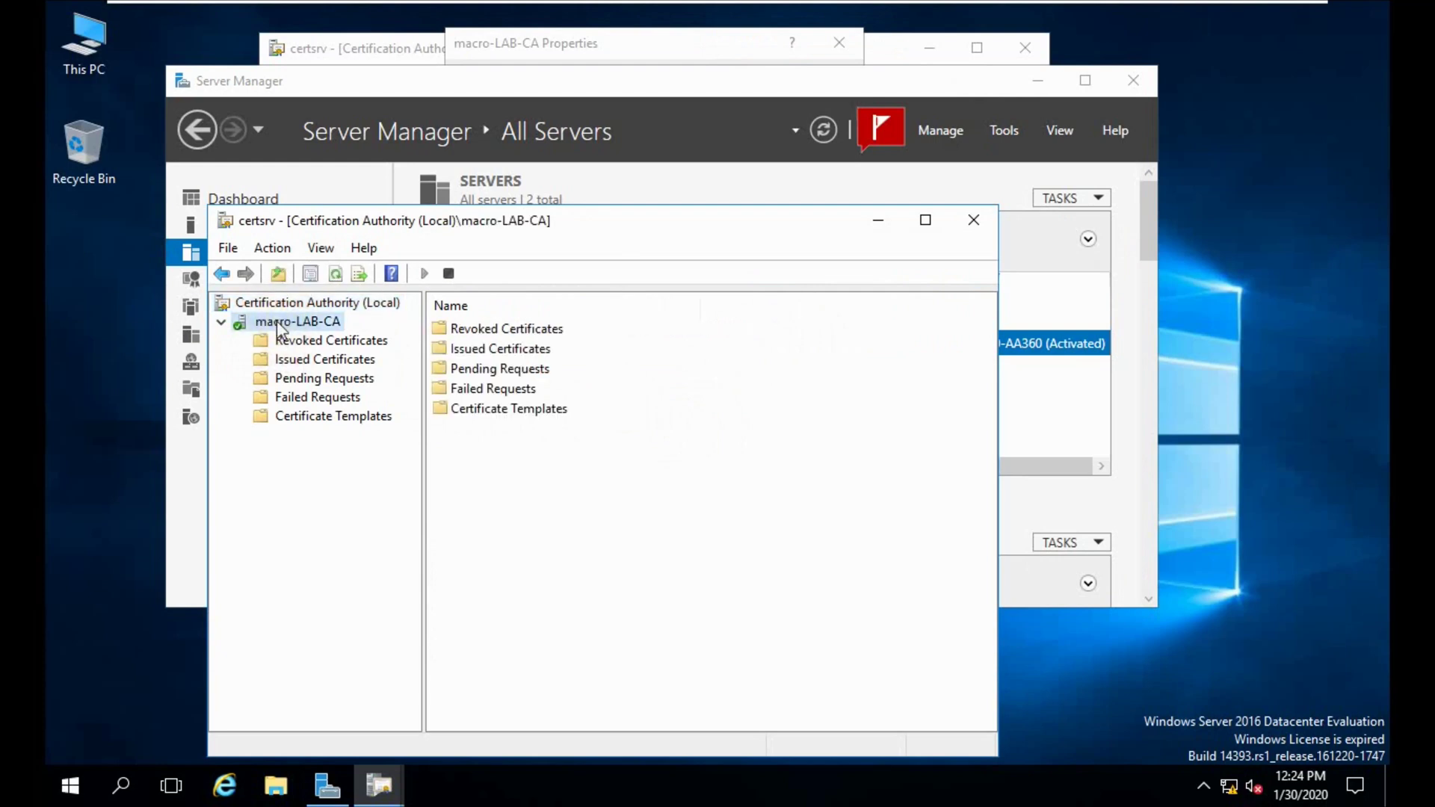
right_click(279, 329)
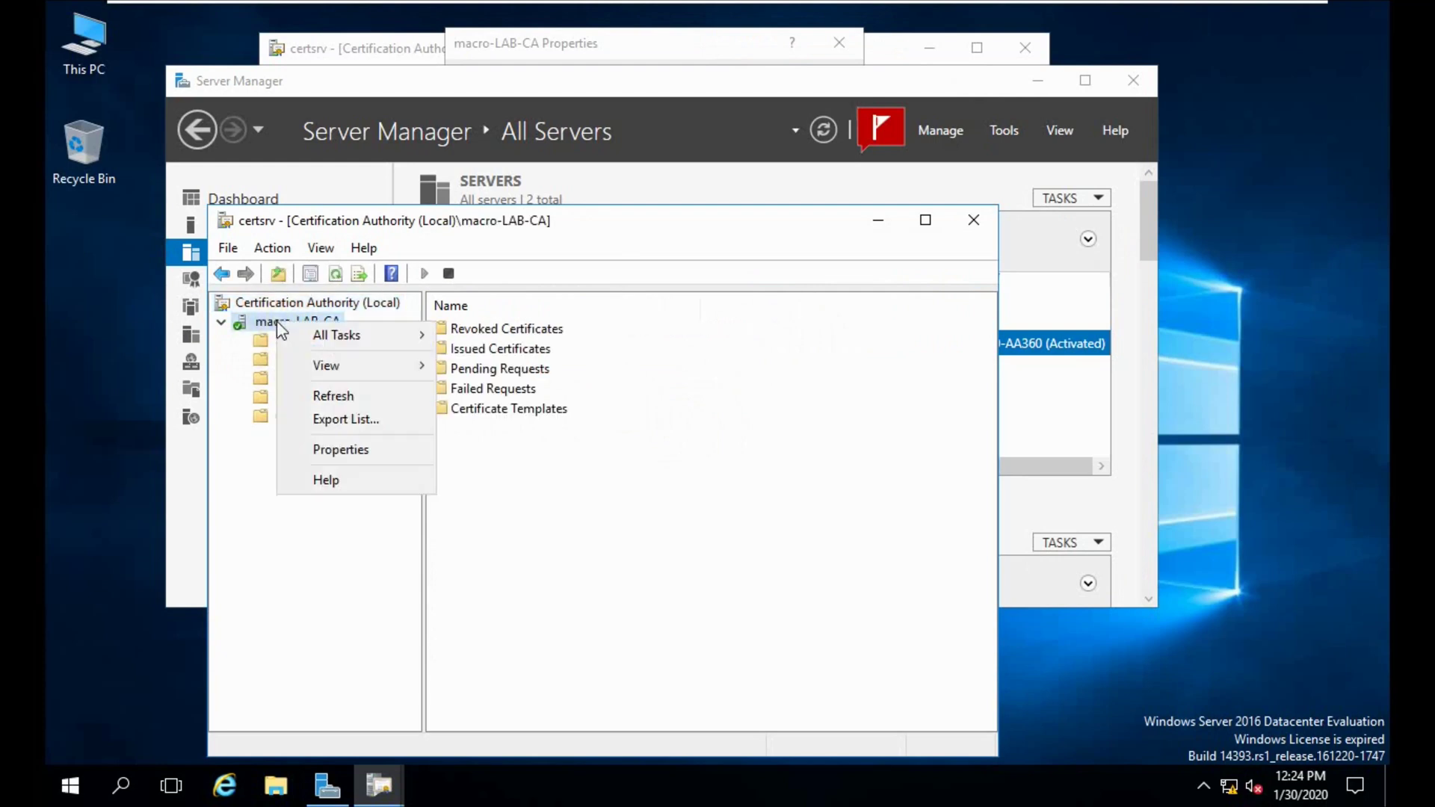
click(341, 451)
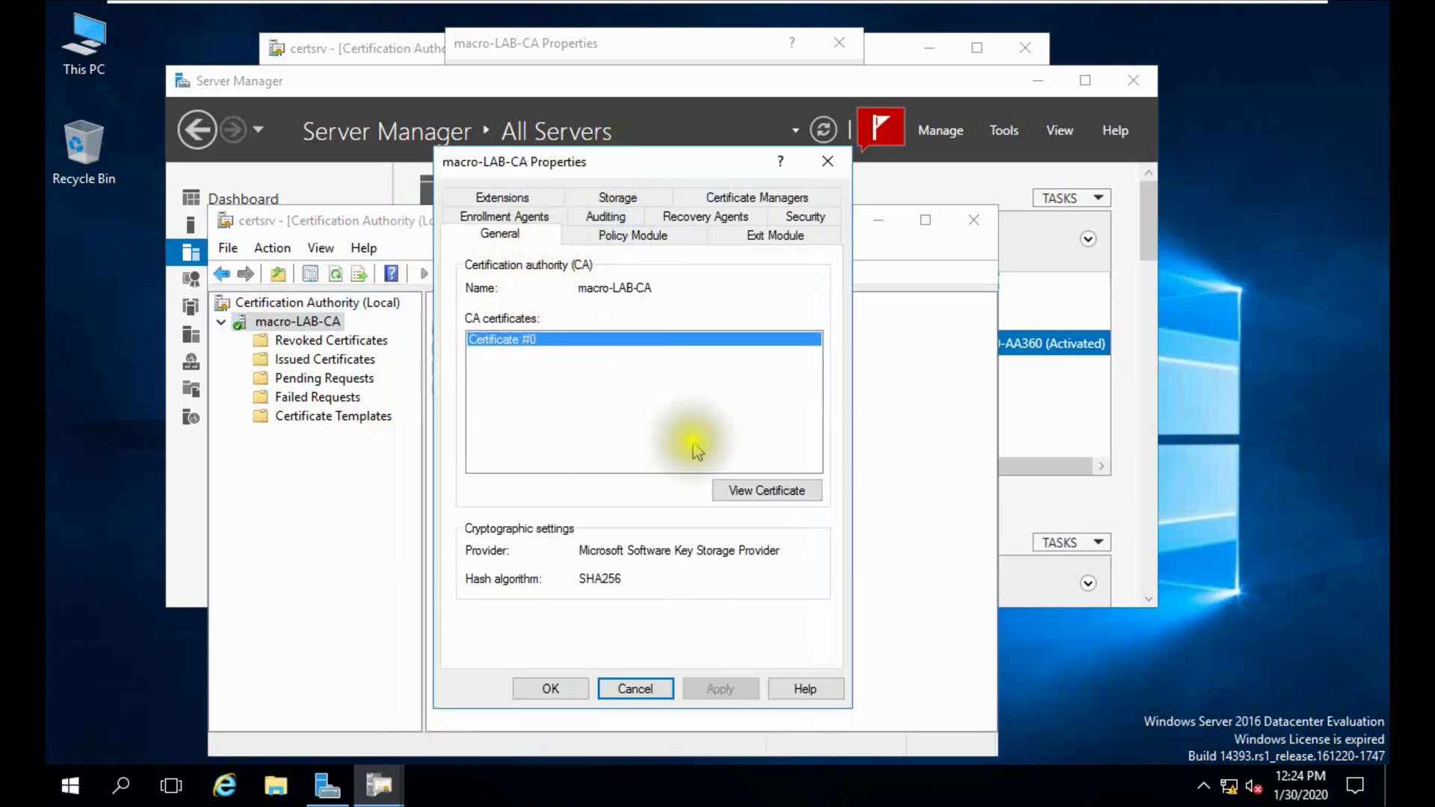
View macro-LAB-CA's certificate path showing 'This certificate is OK', with the VM windowed.
click(748, 493)
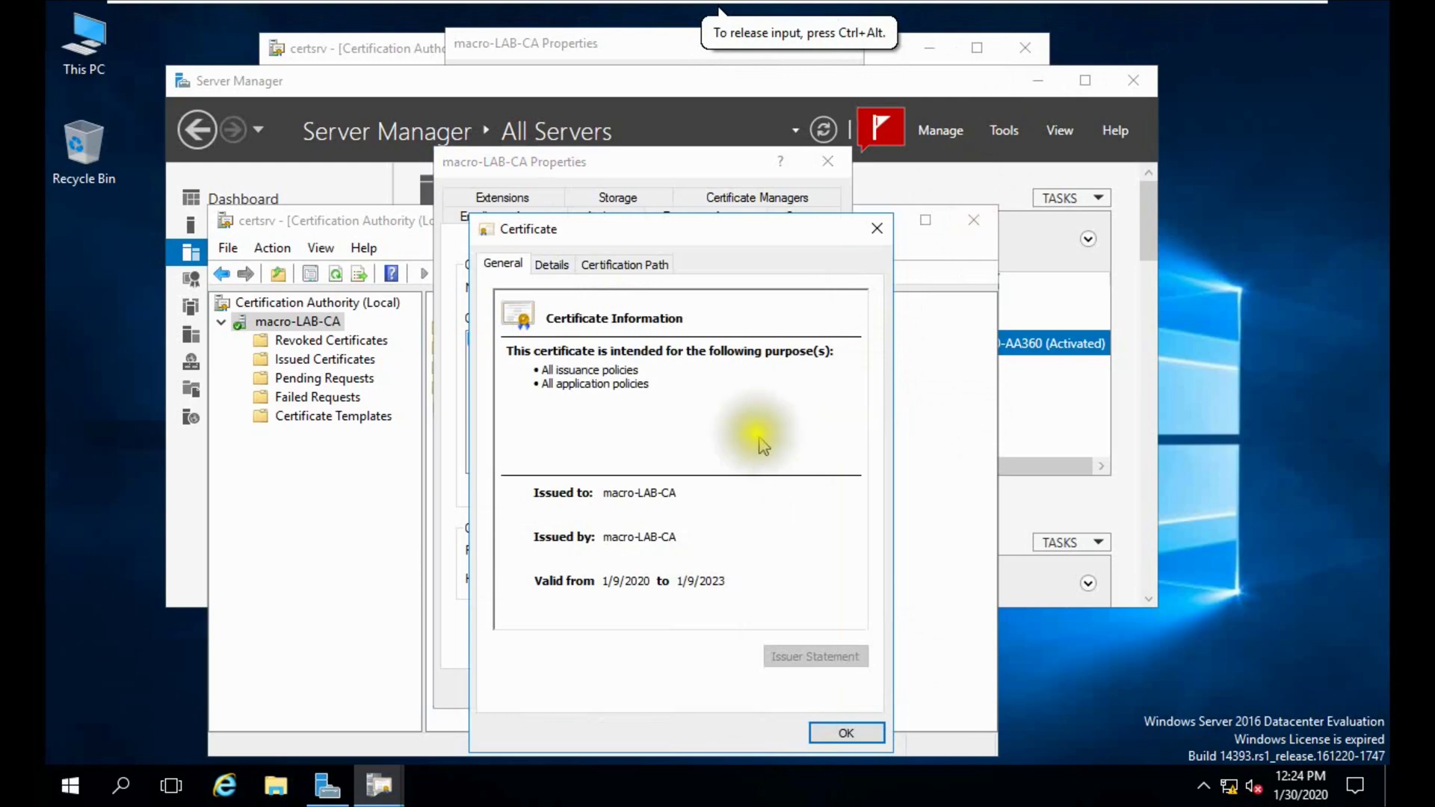
click(613, 266)
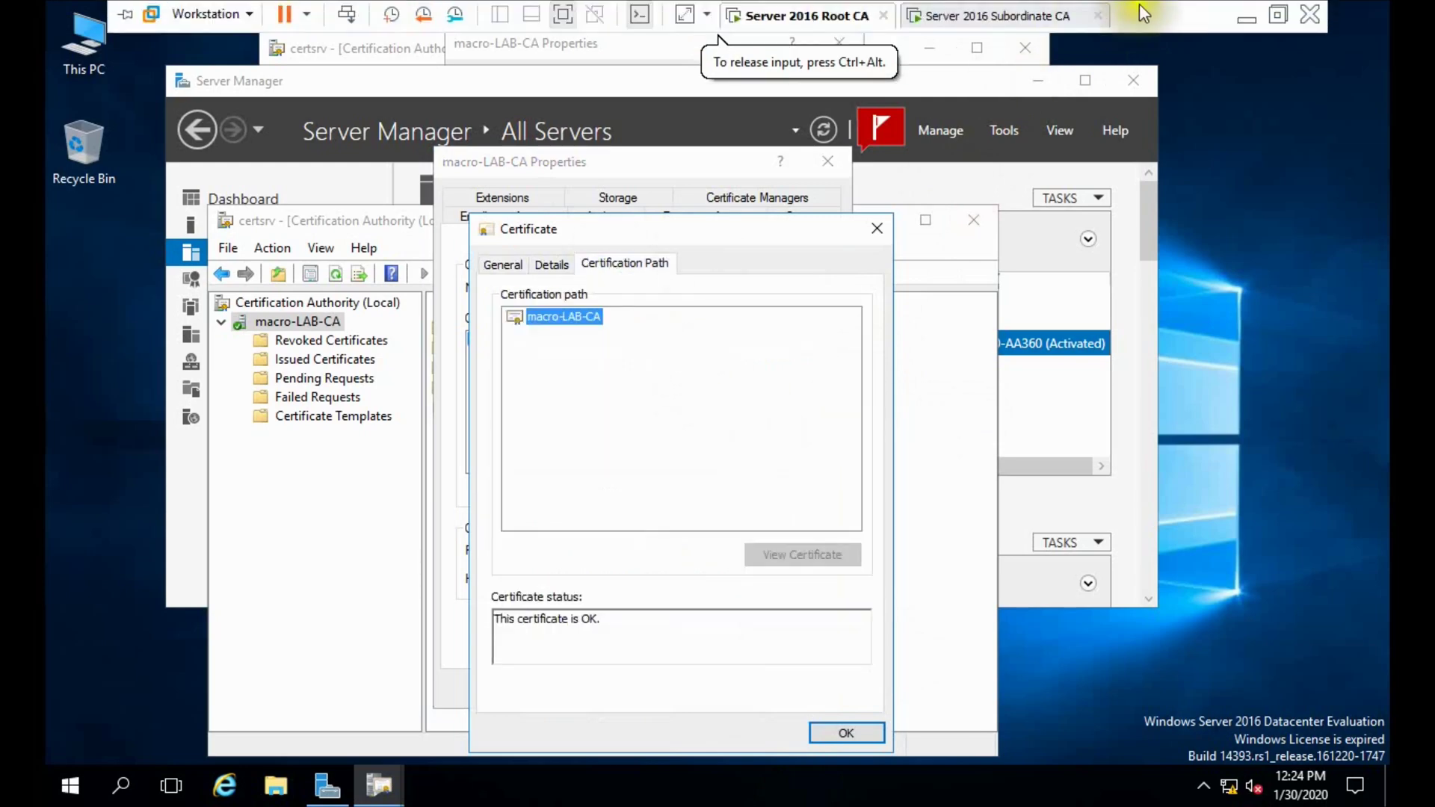
click(1277, 15)
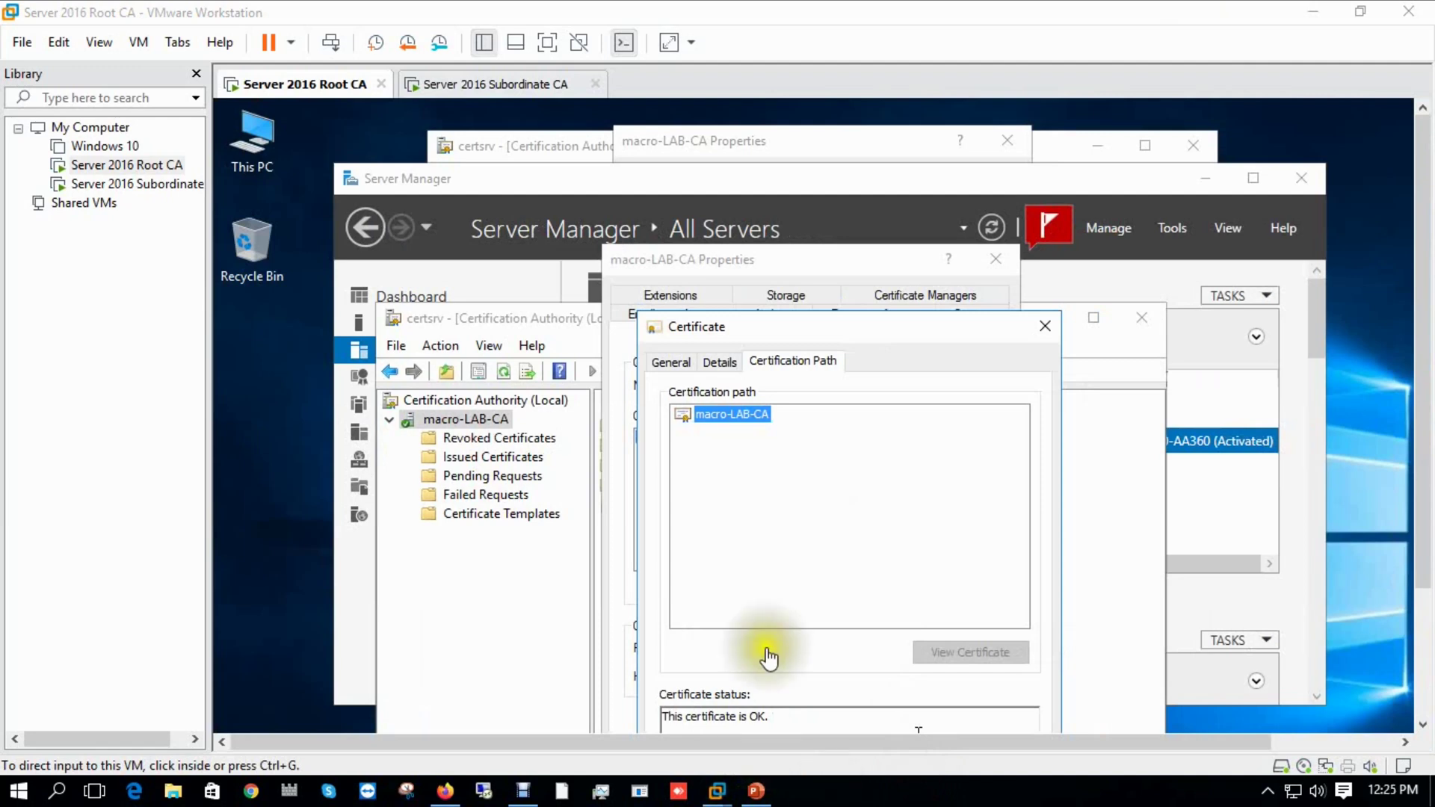
click(785, 302)
drag(783, 299, 777, 253)
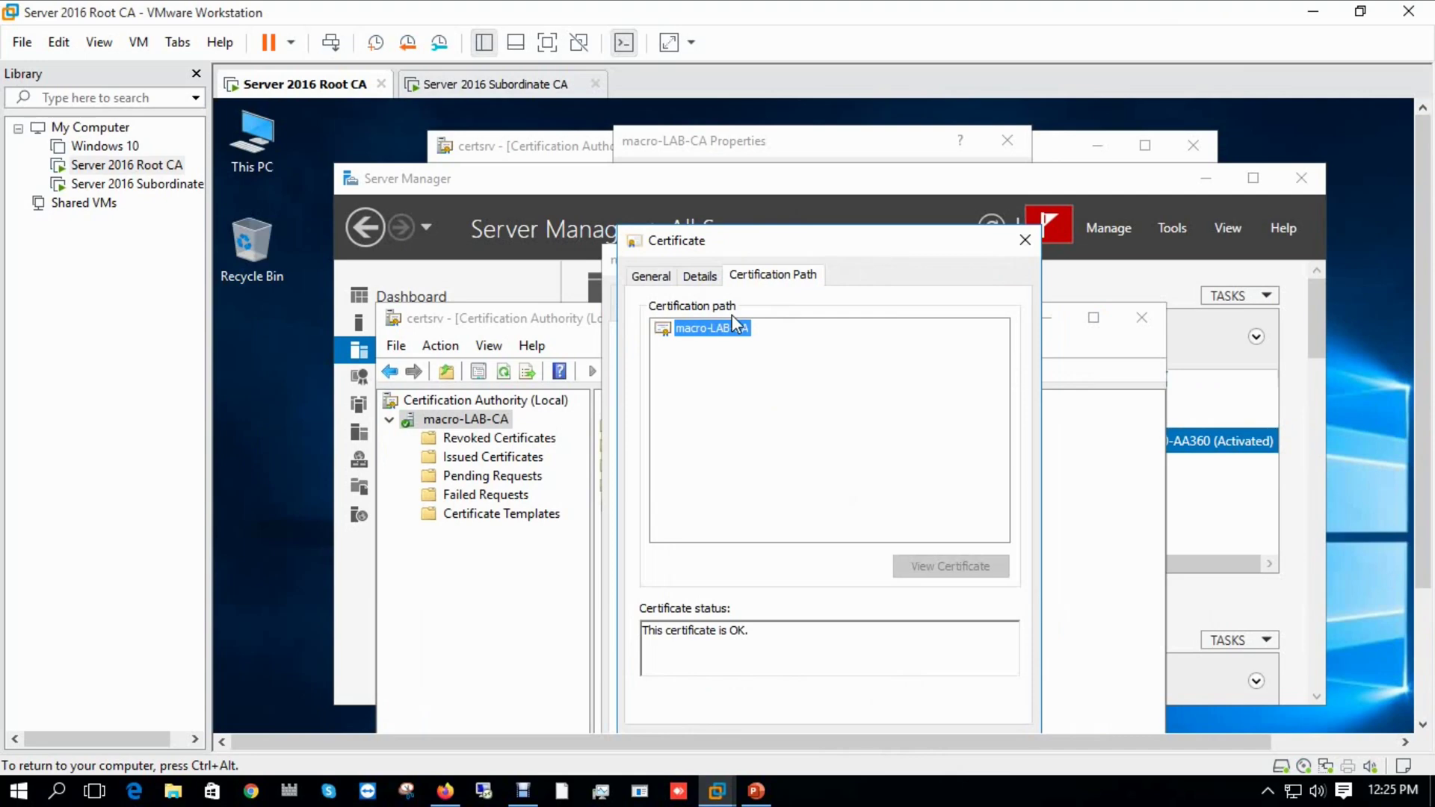
On the Subordinate CA, bring the finished install wizard's bottom into view and go full screen.
click(482, 86)
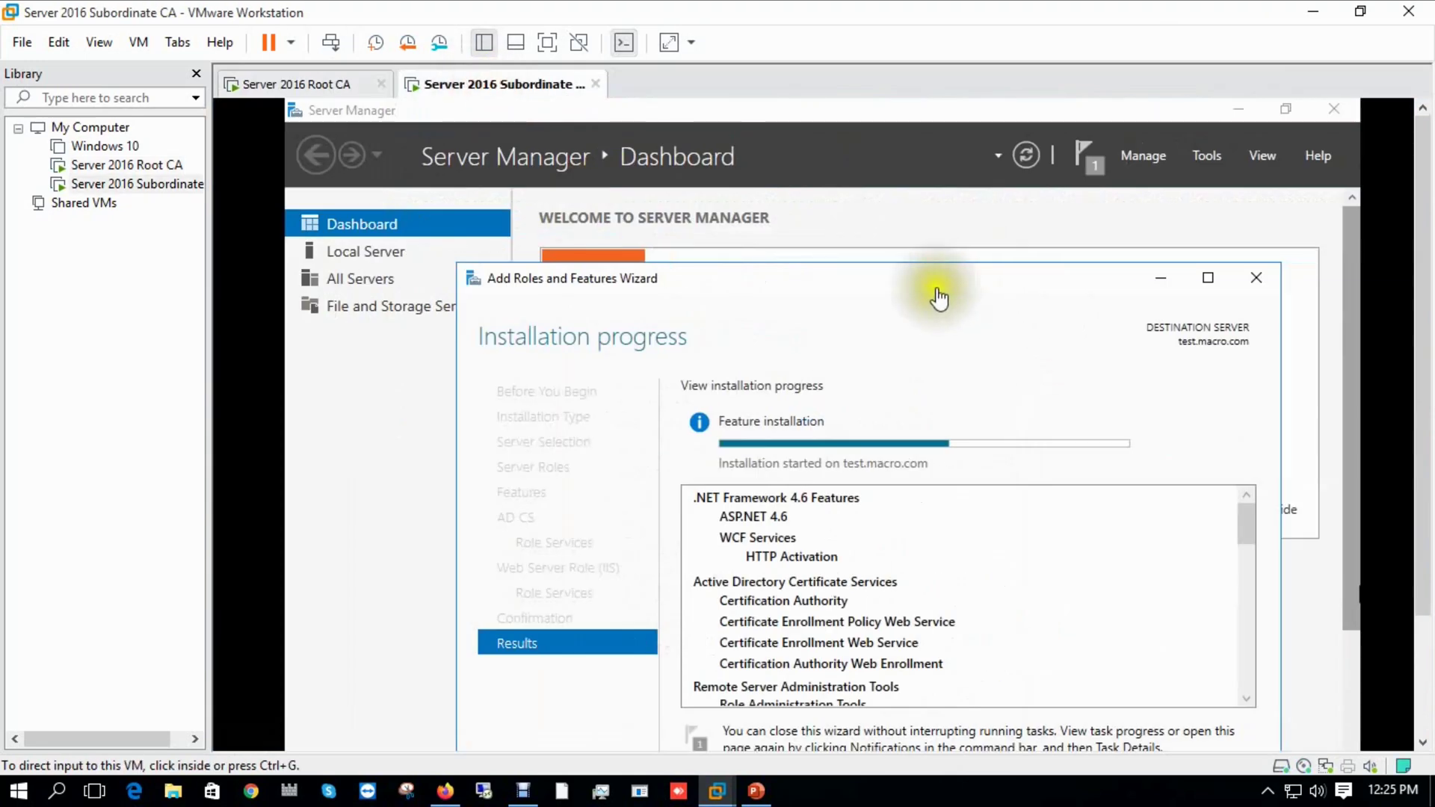
drag(944, 285, 934, 198)
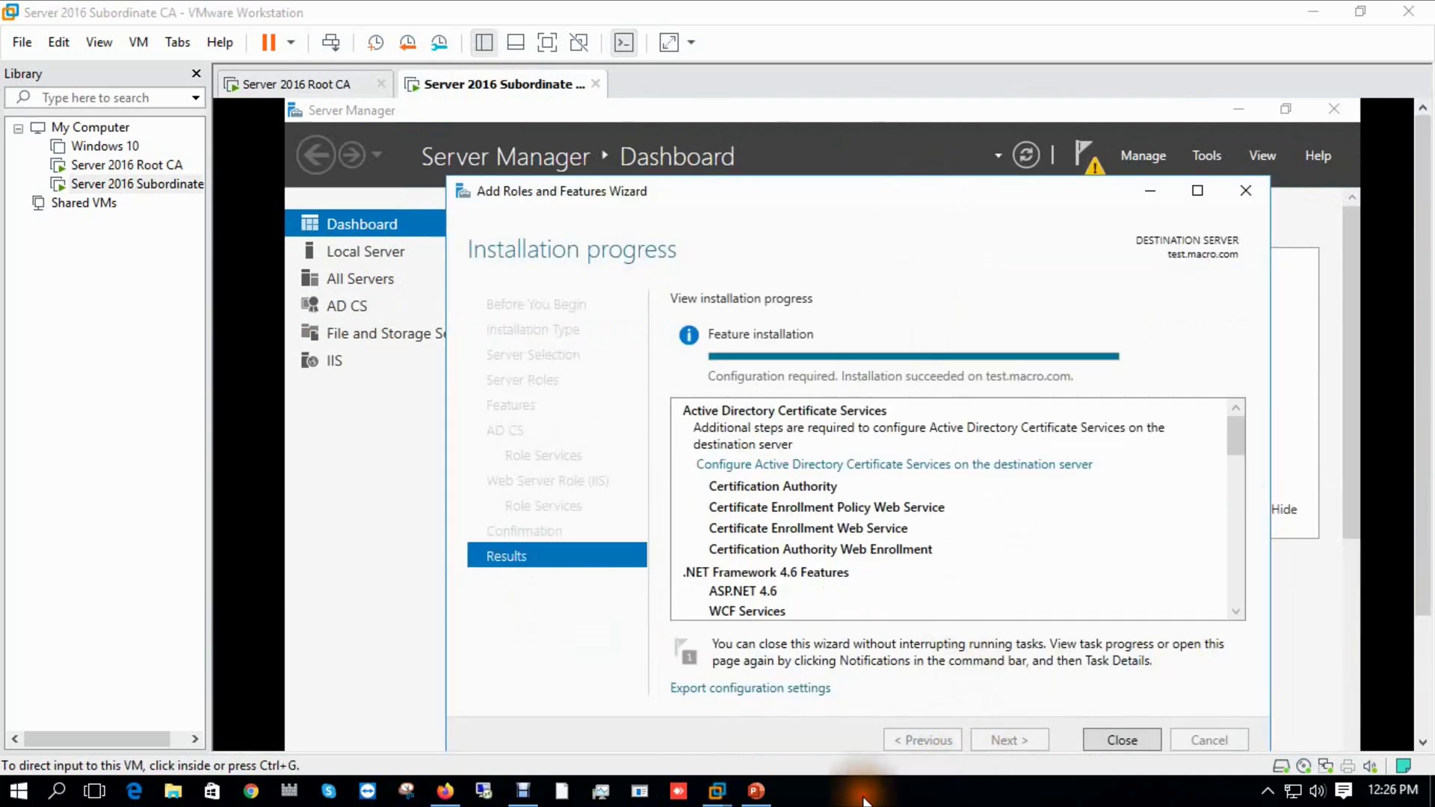
click(547, 43)
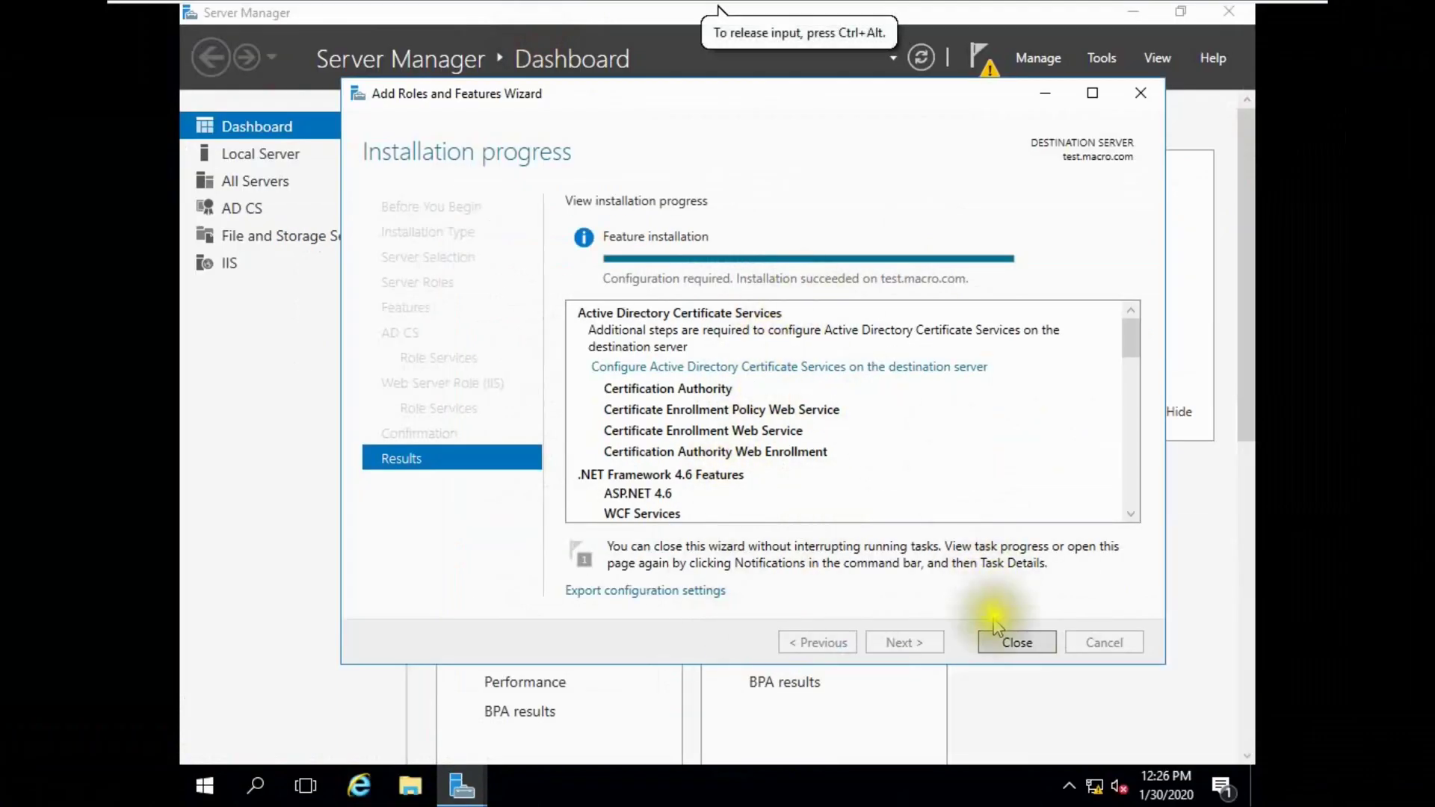
Close the installer and start AD CS configuration with Certification Authority and Web Enrollment, reaching Setup Type.
click(986, 643)
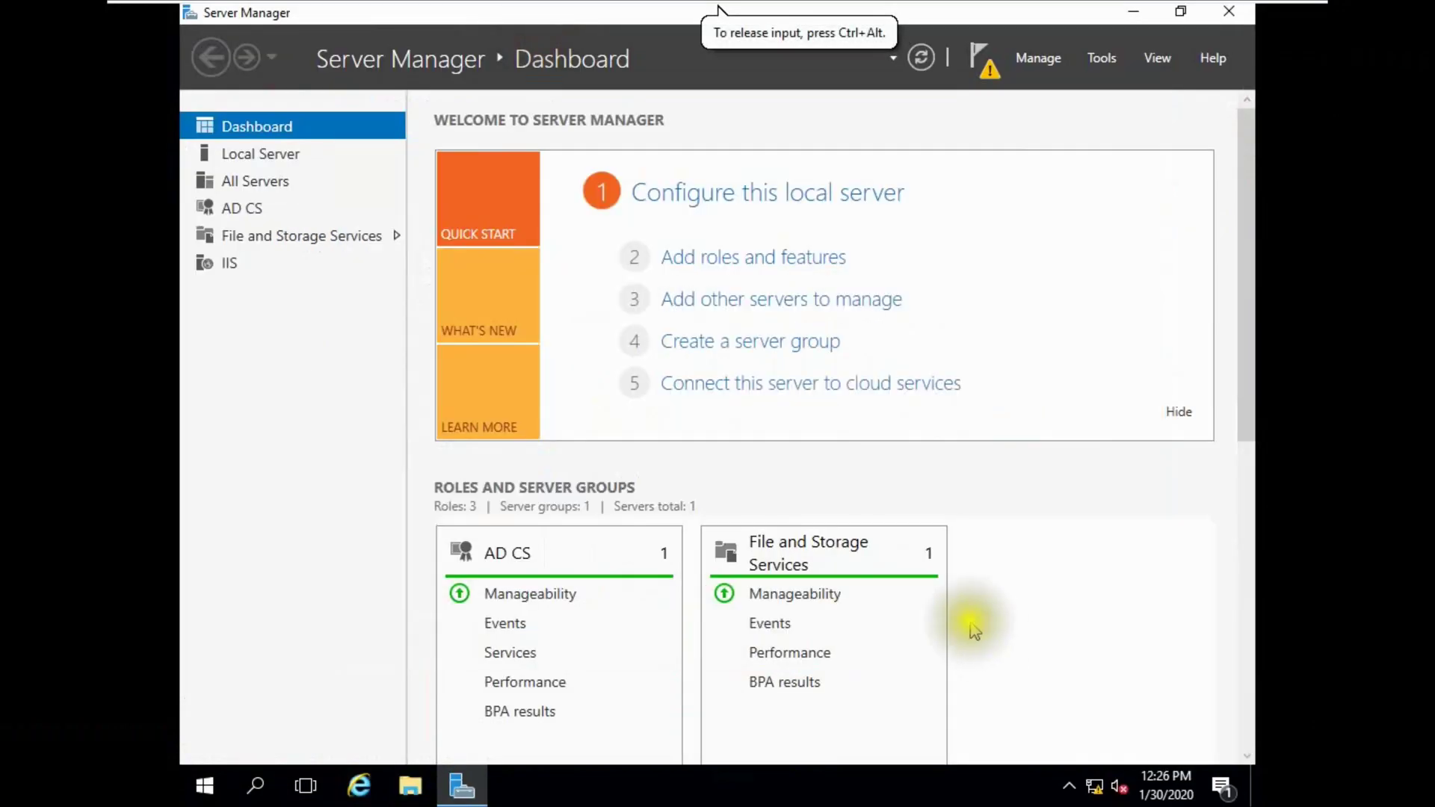
click(980, 58)
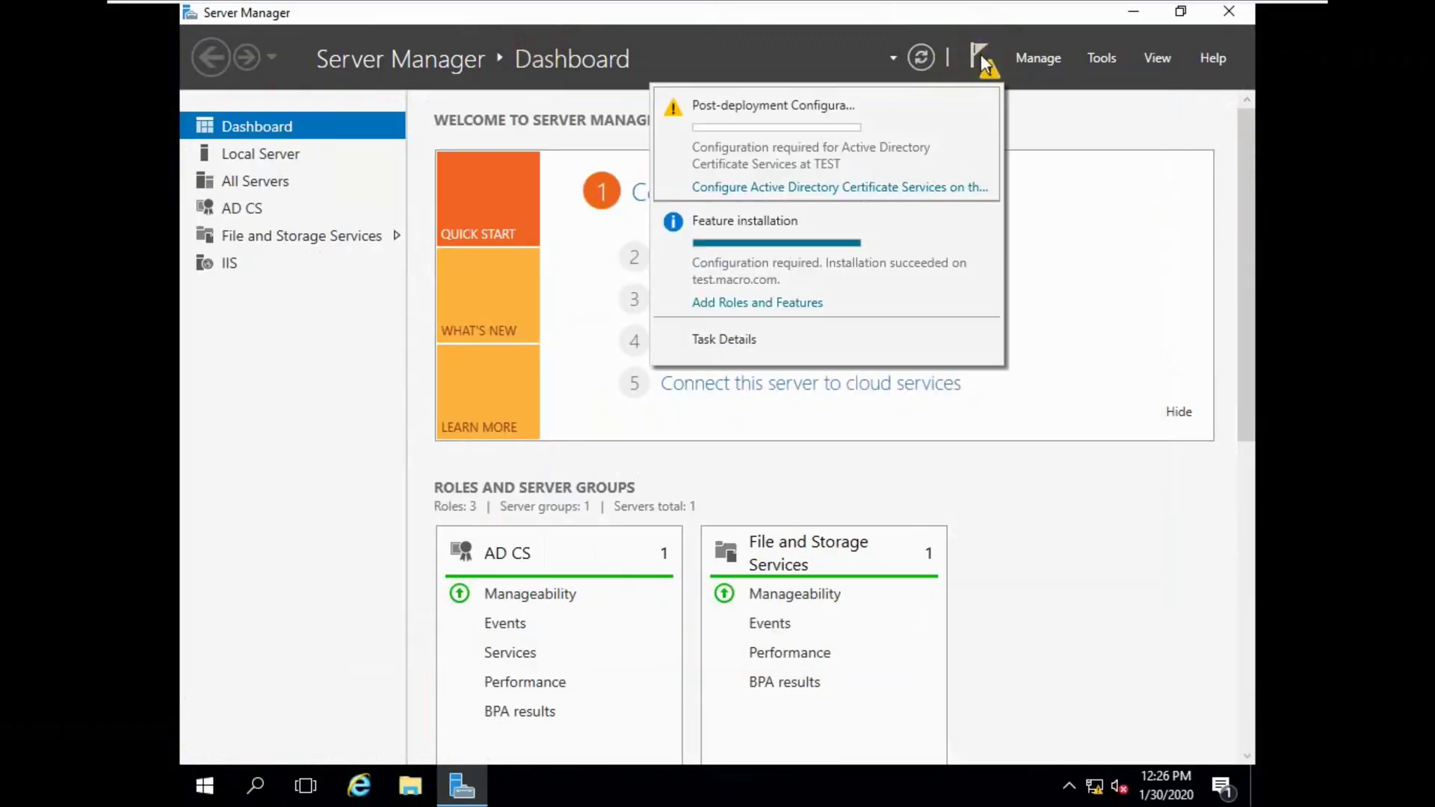
click(791, 196)
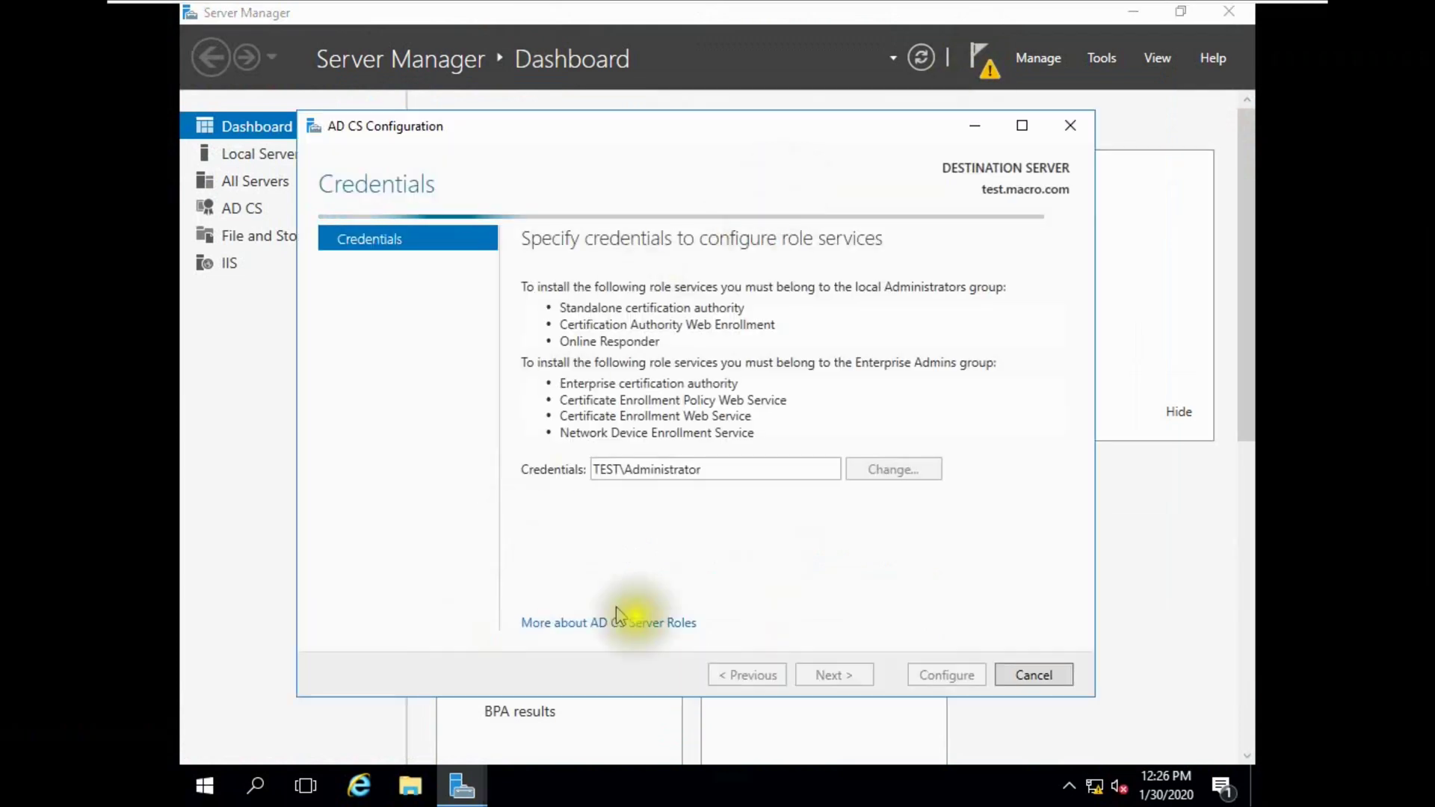
click(814, 676)
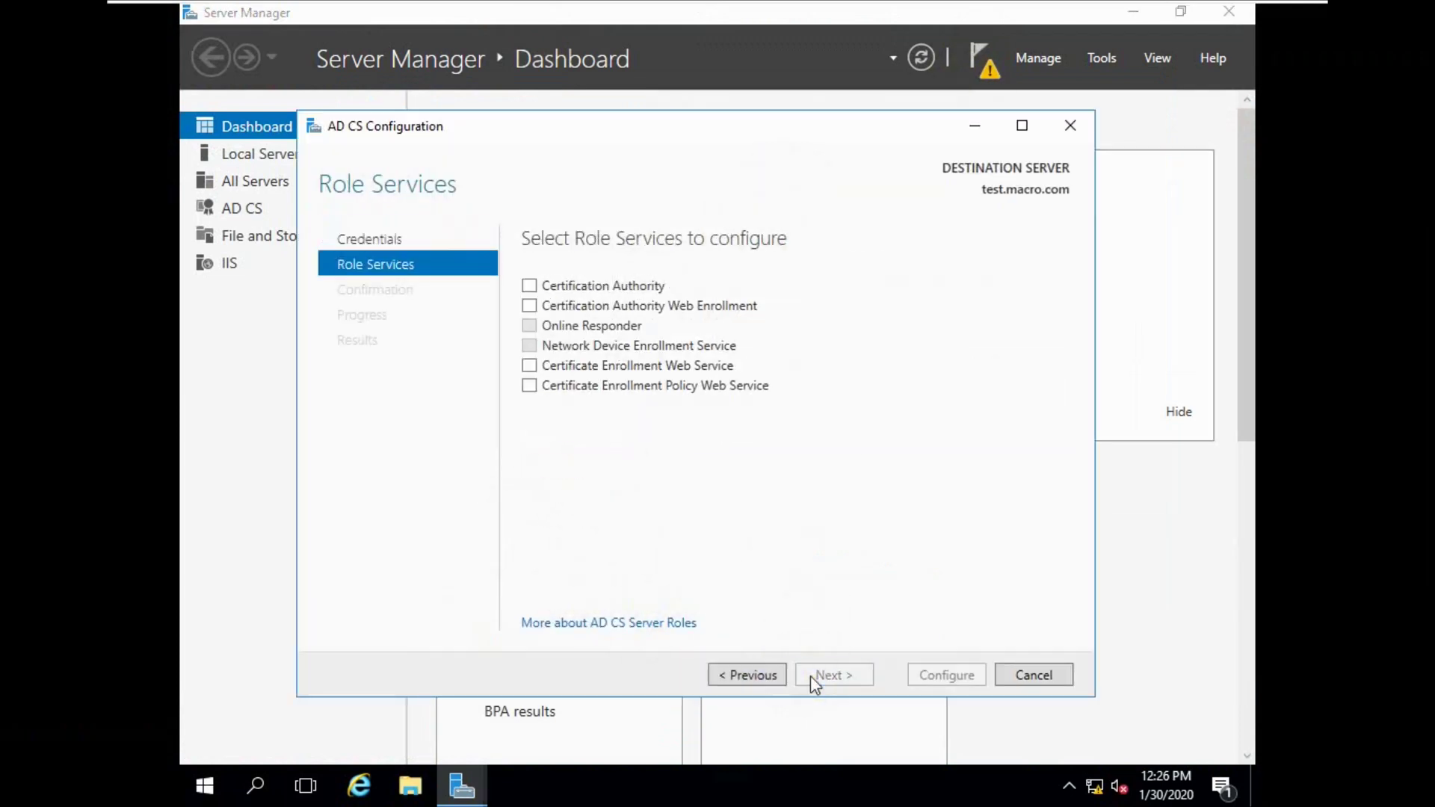
click(575, 287)
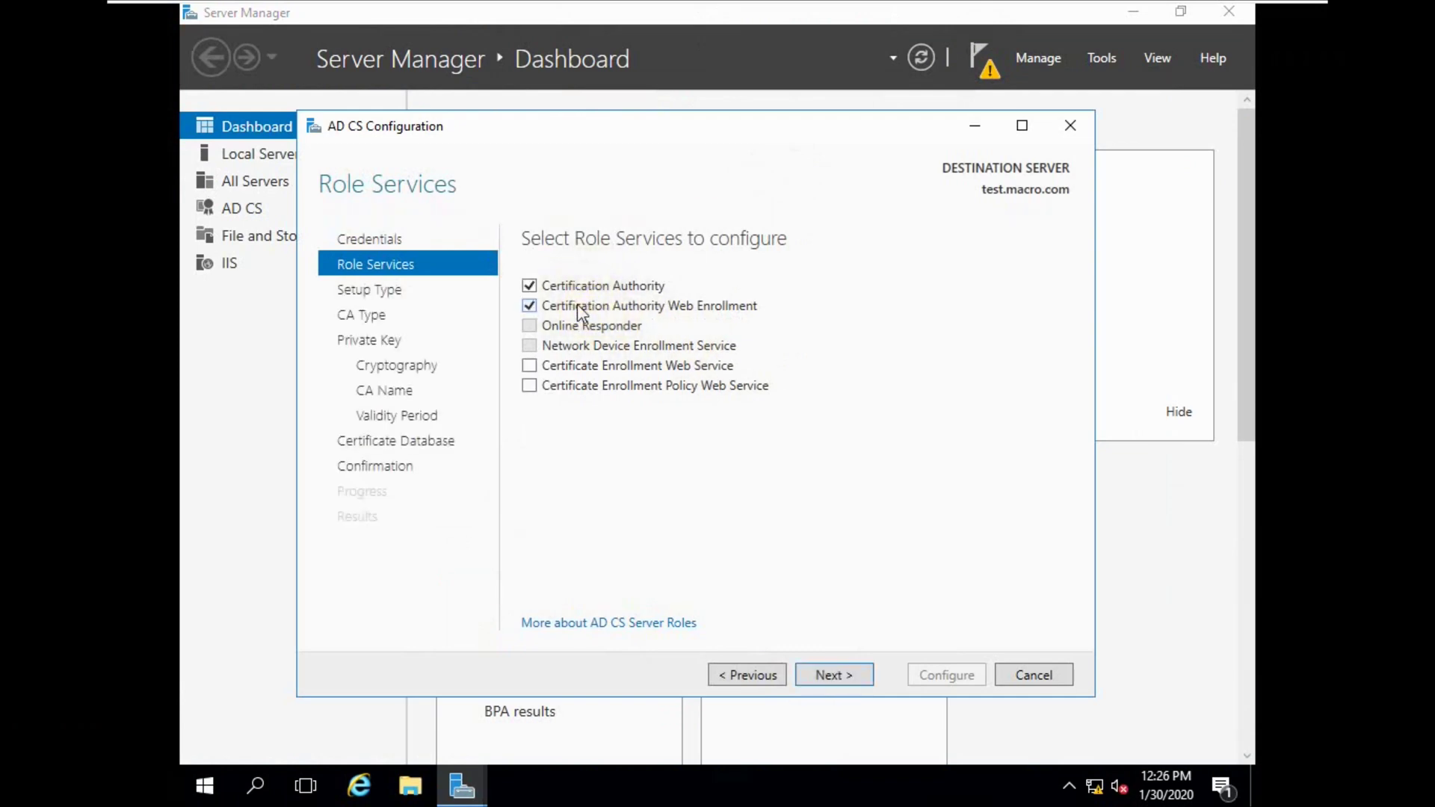
click(828, 677)
click(921, 59)
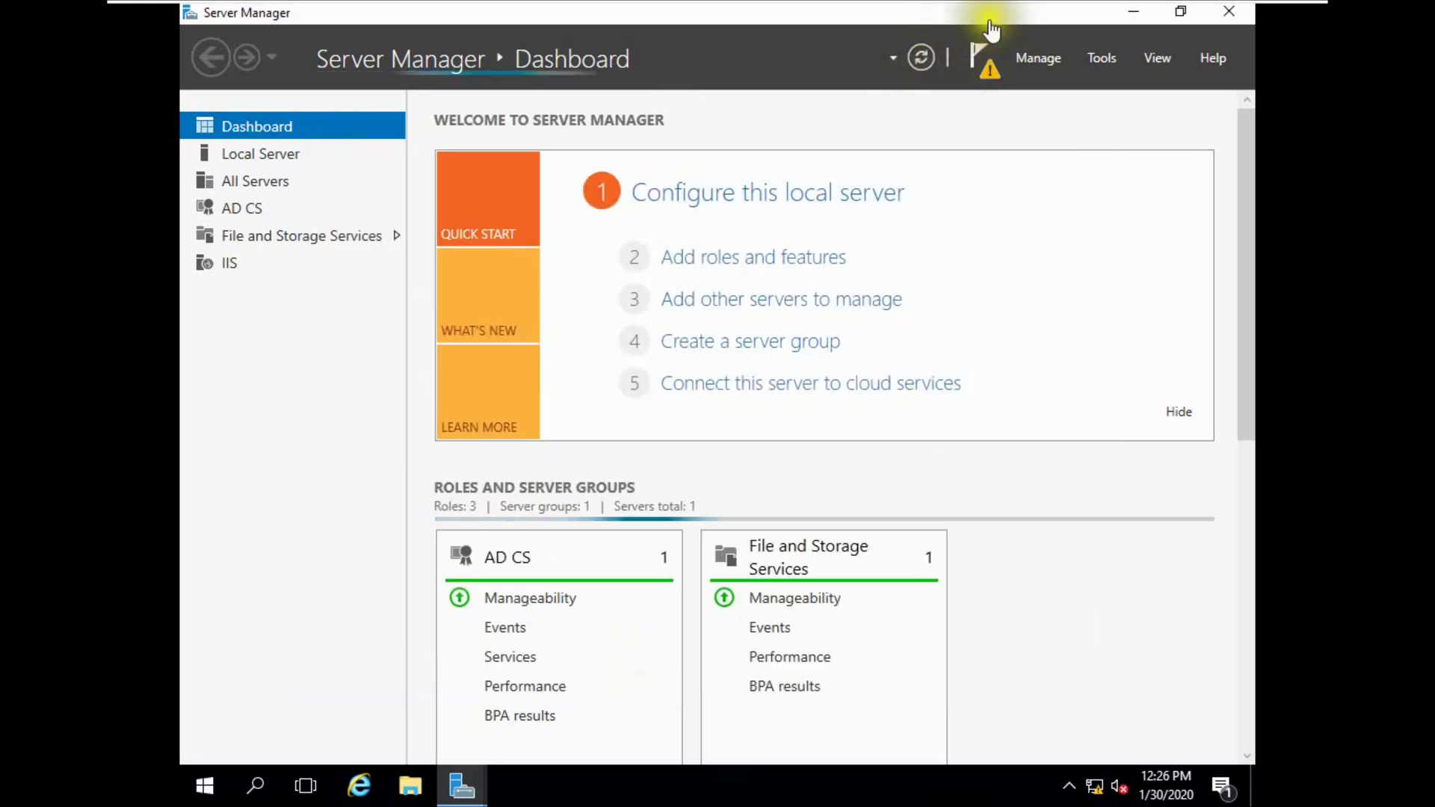
mouse_move(828, 12)
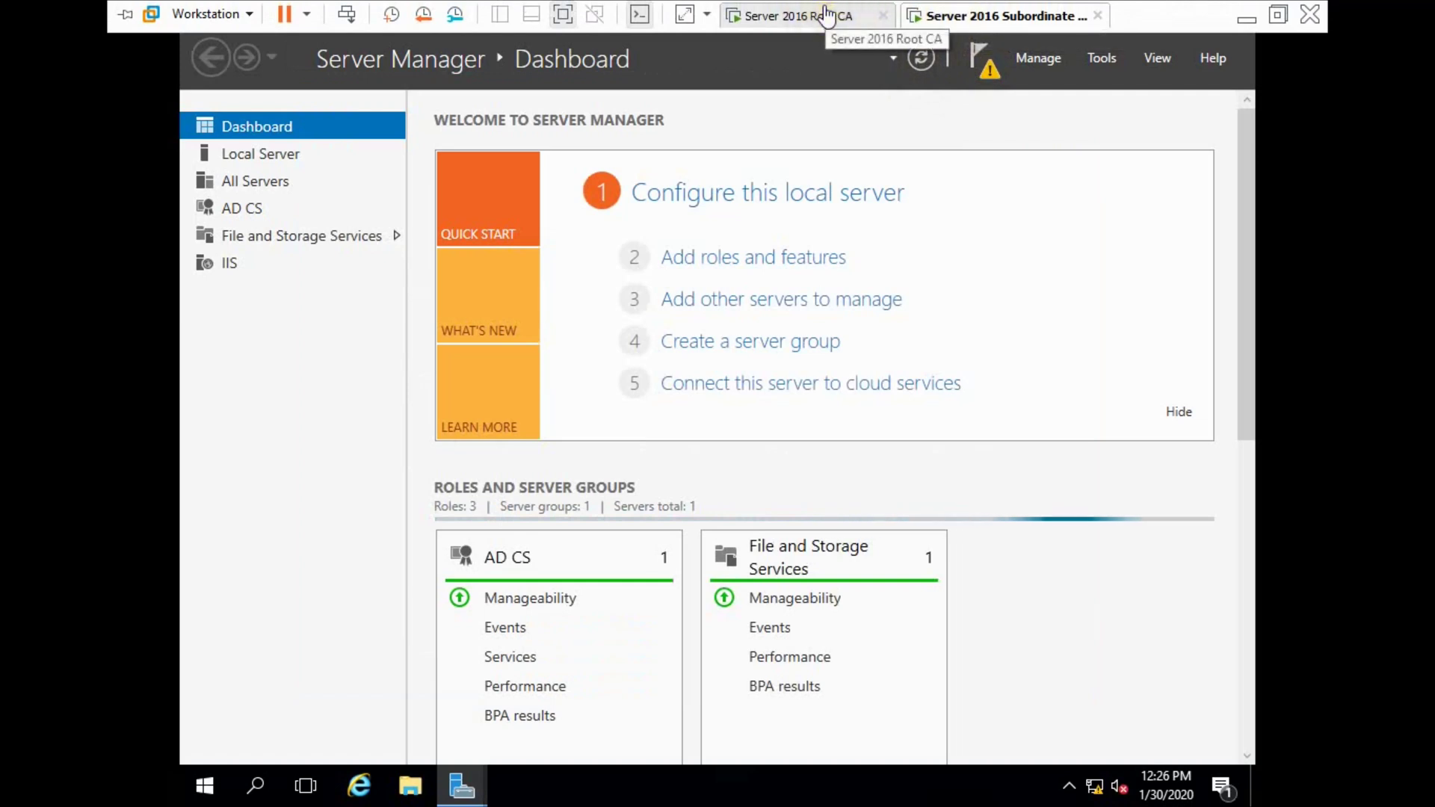
After checking the Root CA, step the Subordinate's AD CS wizard back to Role Services.
click(827, 15)
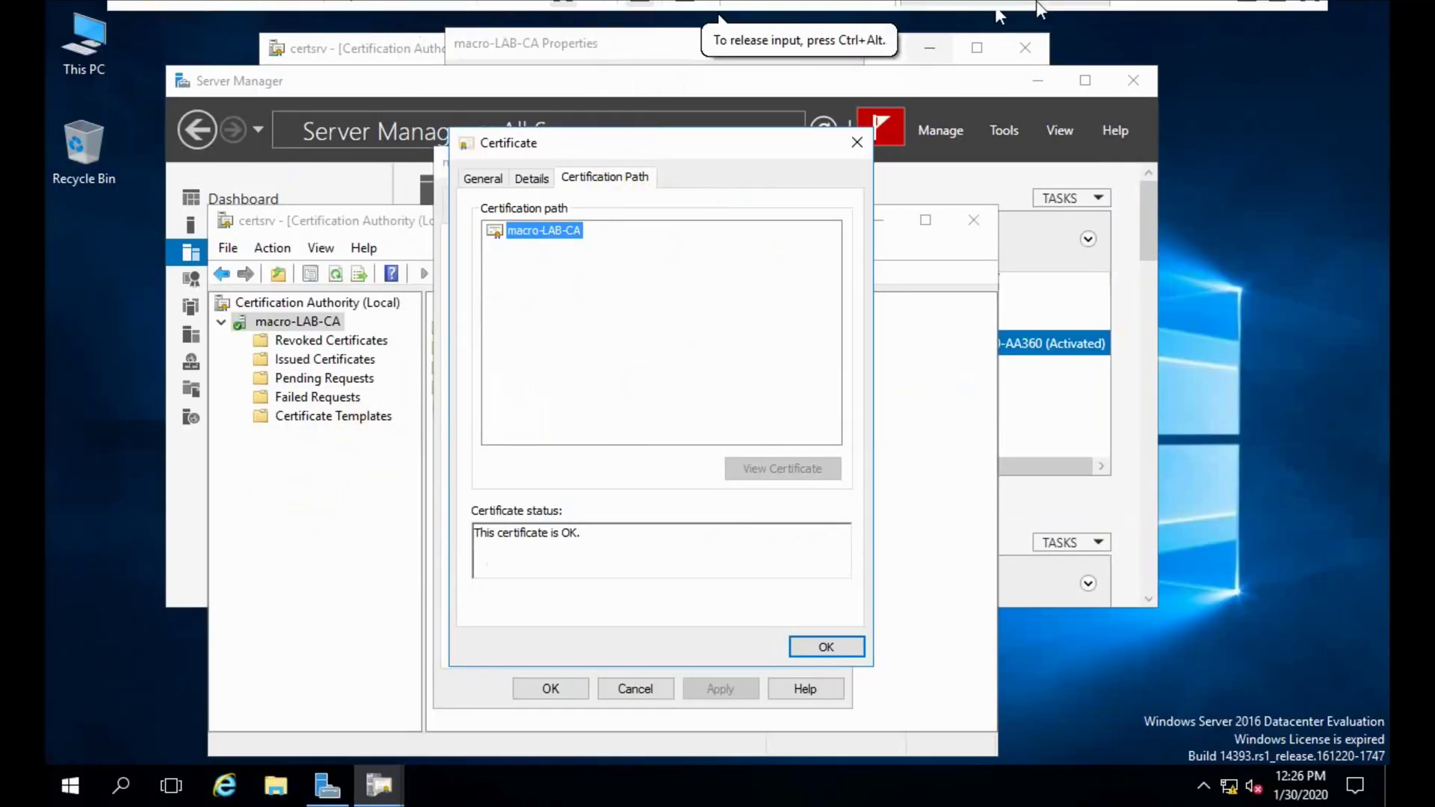
drag(817, 136, 805, 204)
click(825, 129)
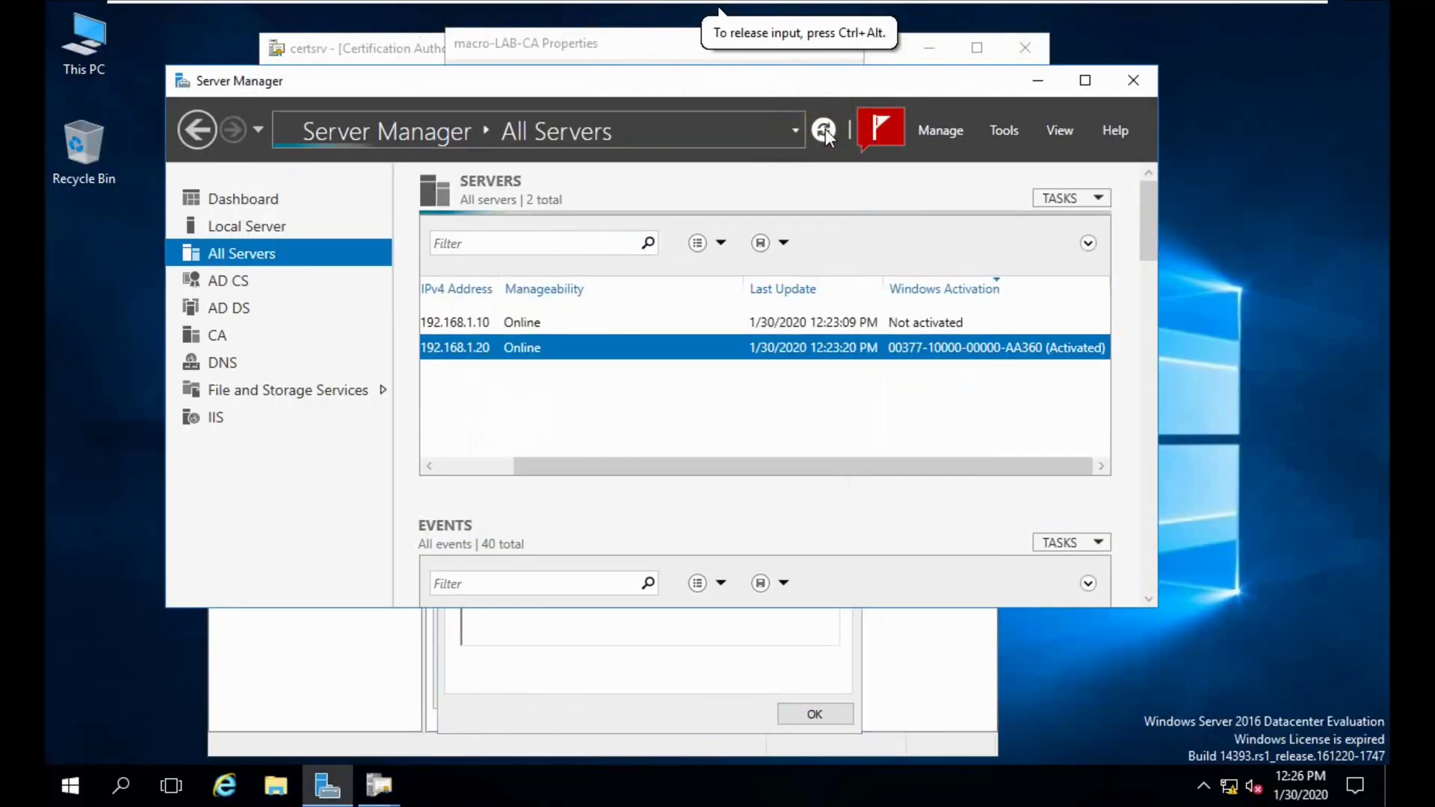
mouse_move(910, 3)
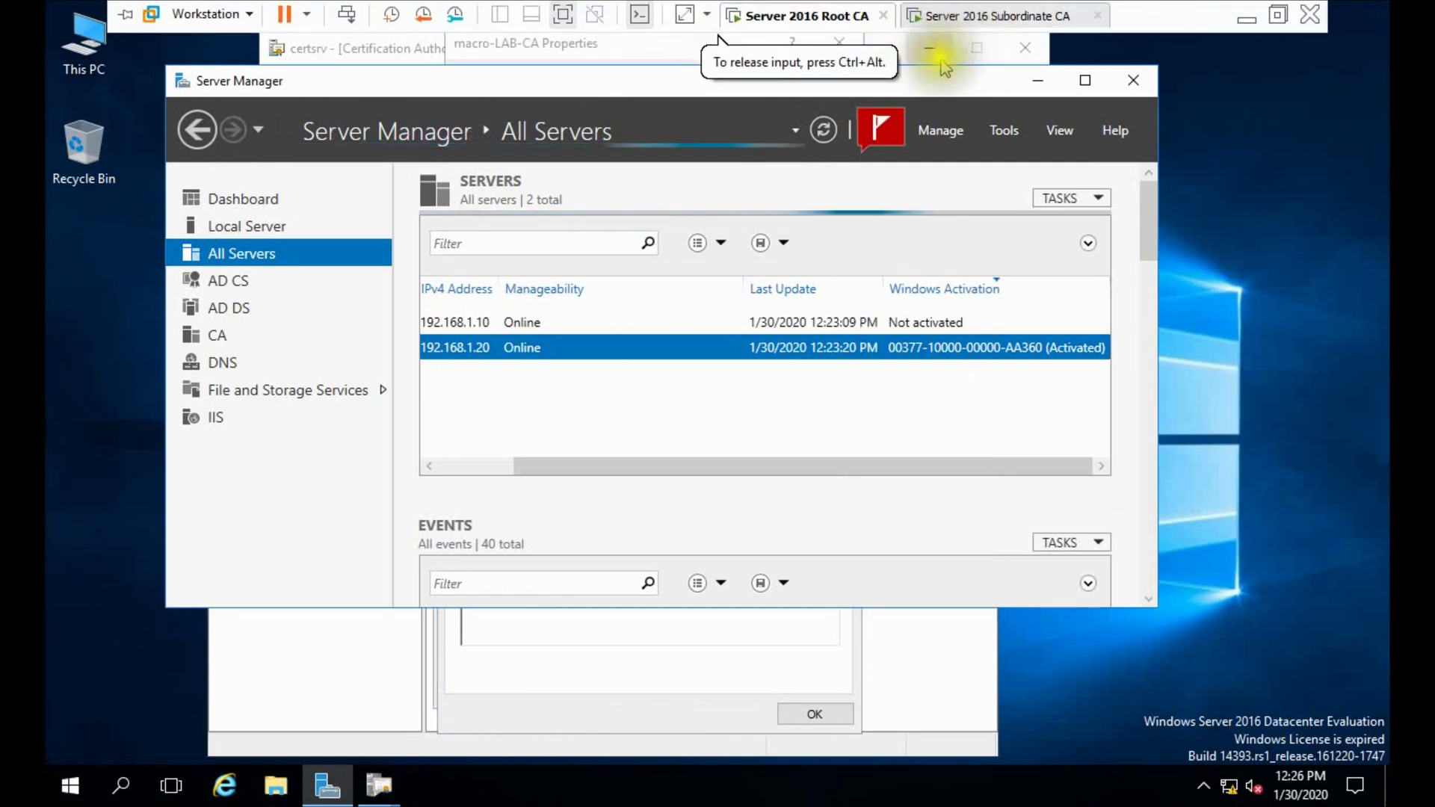
click(1001, 14)
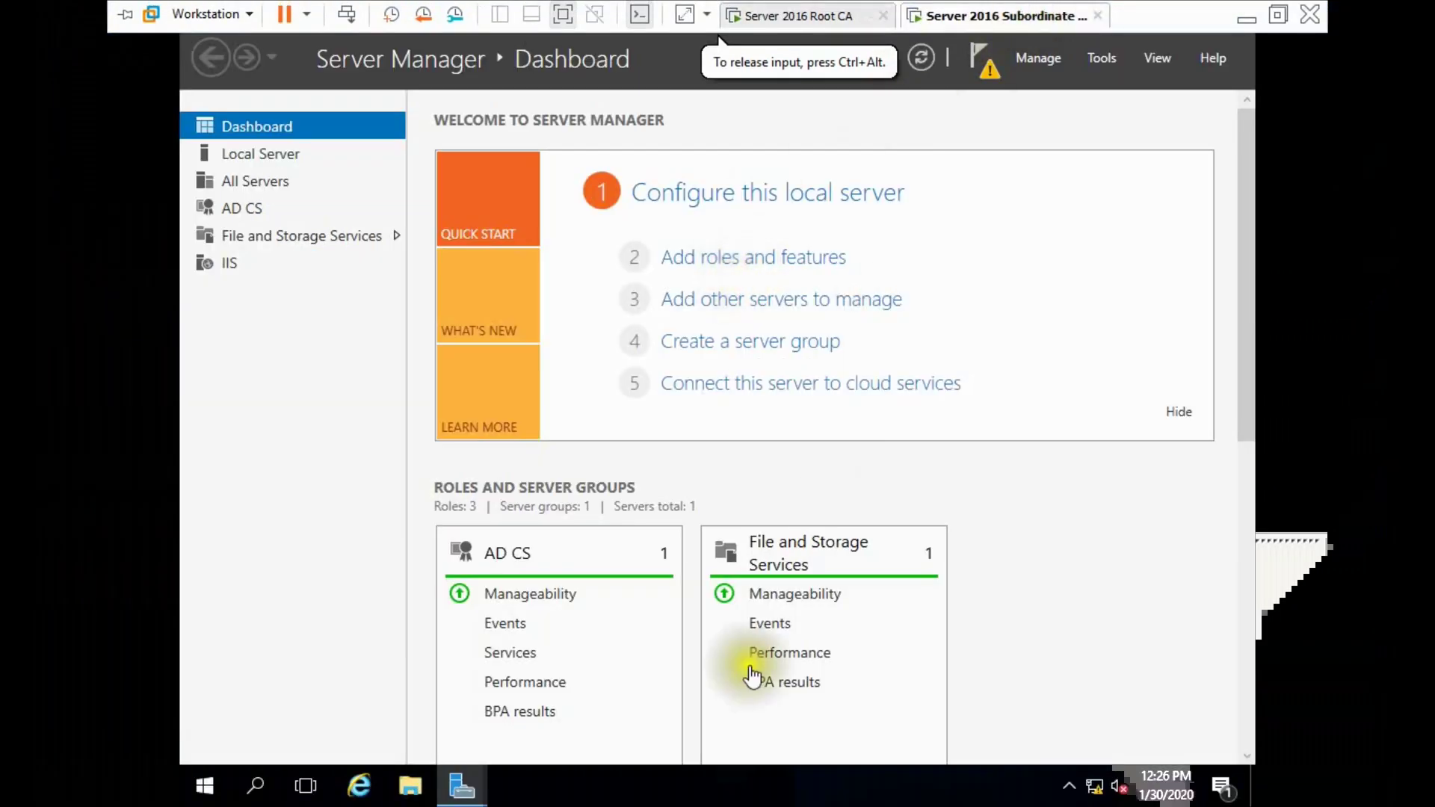
mouse_move(479, 794)
click(590, 658)
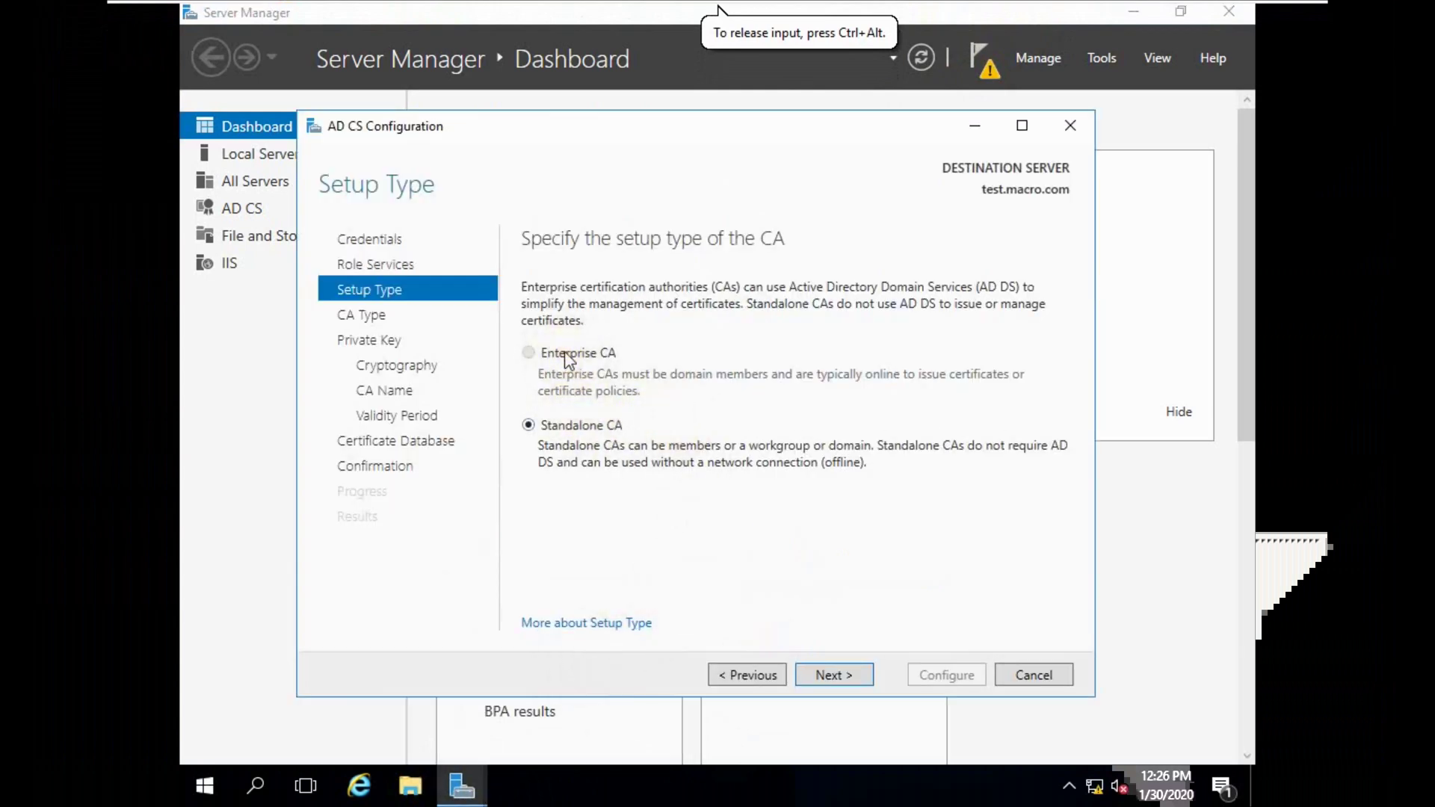
click(747, 675)
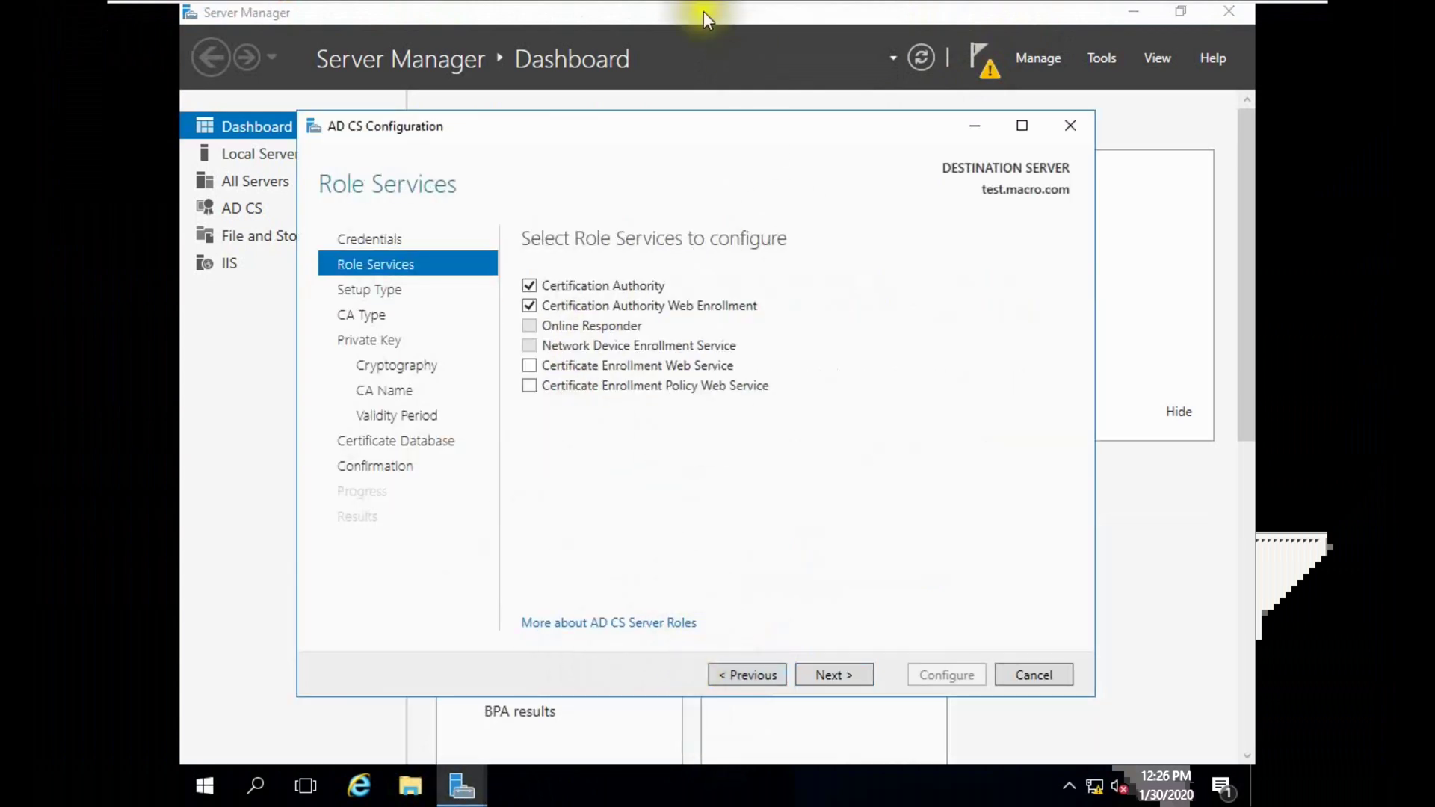
Show This PC's System properties (test.macro.com, macro.com domain), then bring the AD CS wizard back.
click(411, 785)
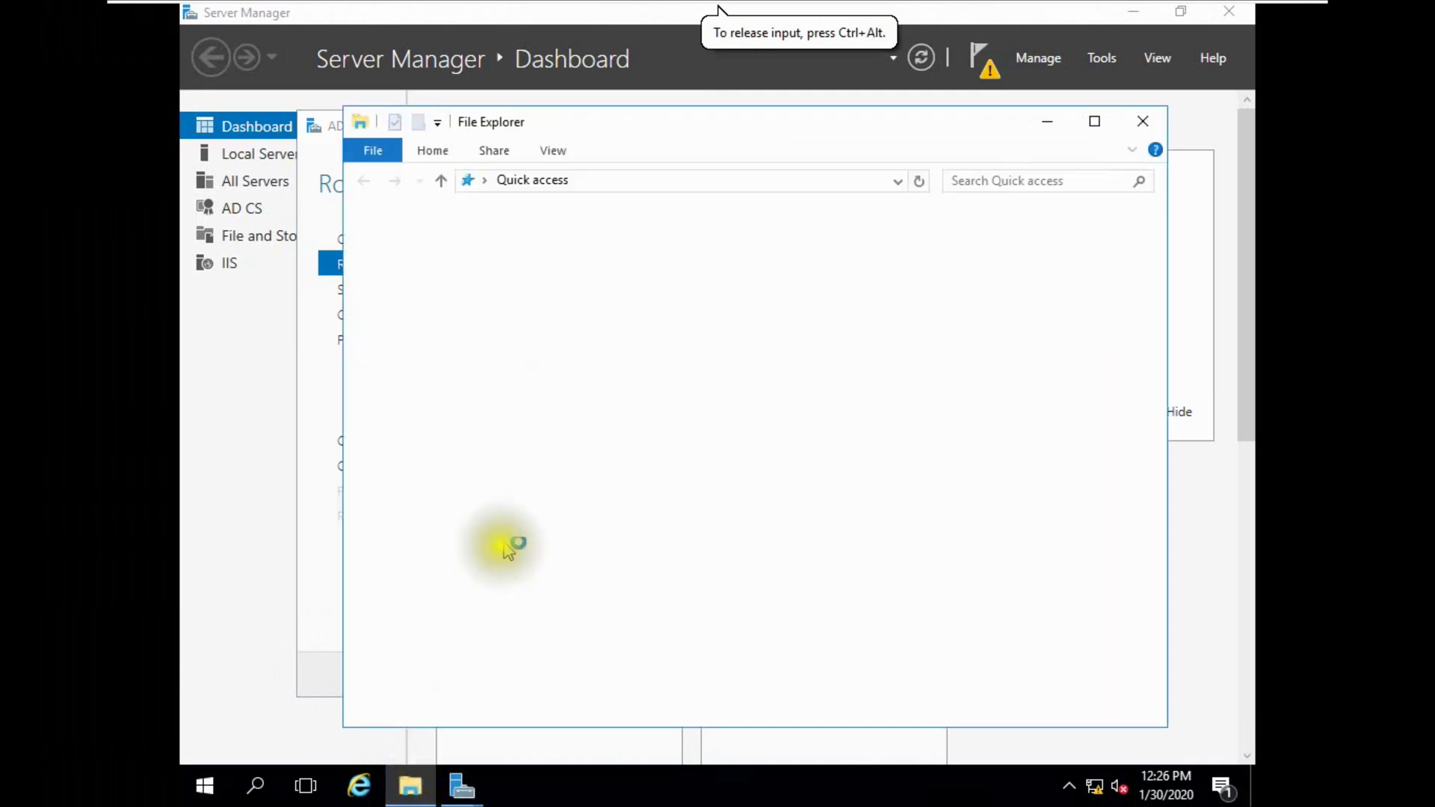
right_click(411, 362)
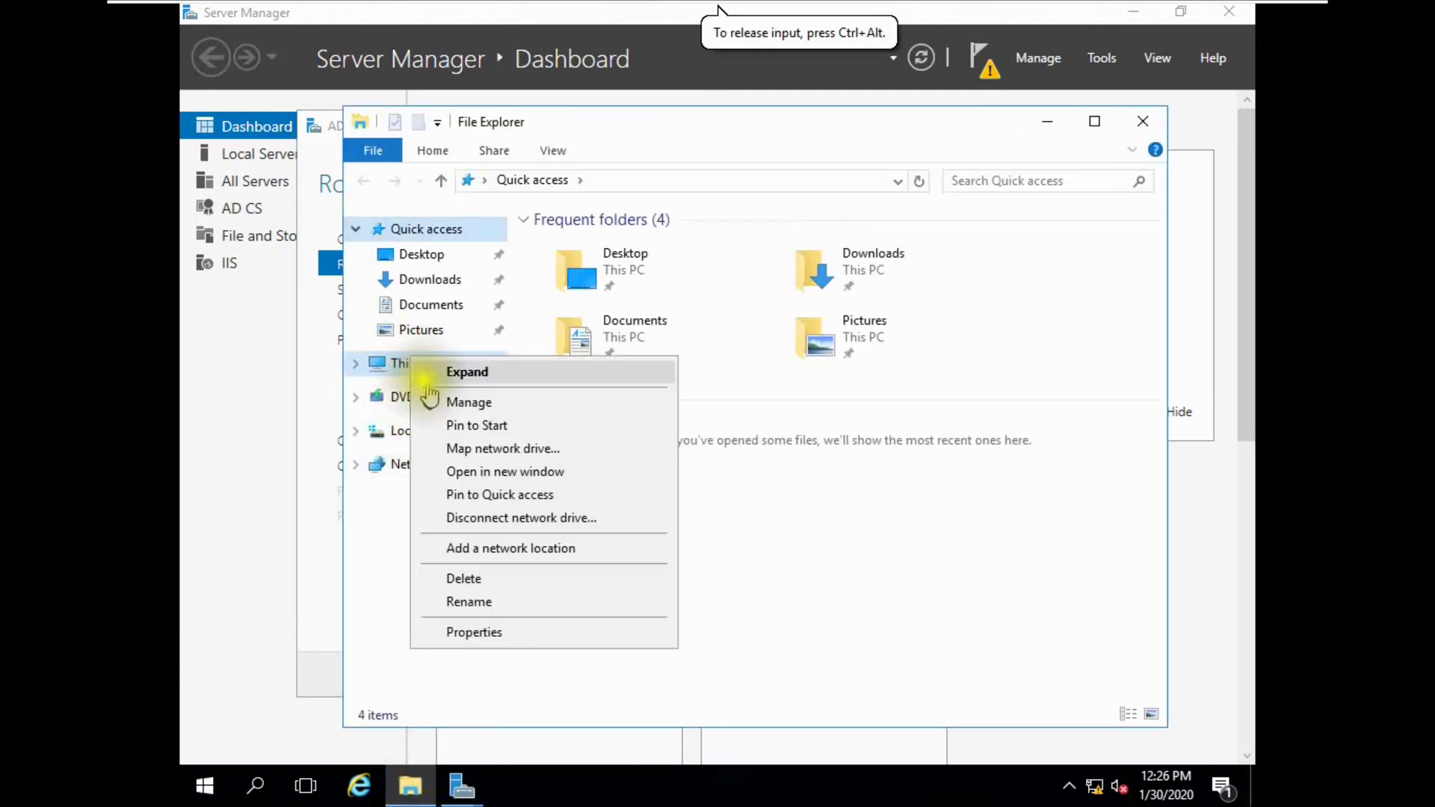
click(482, 647)
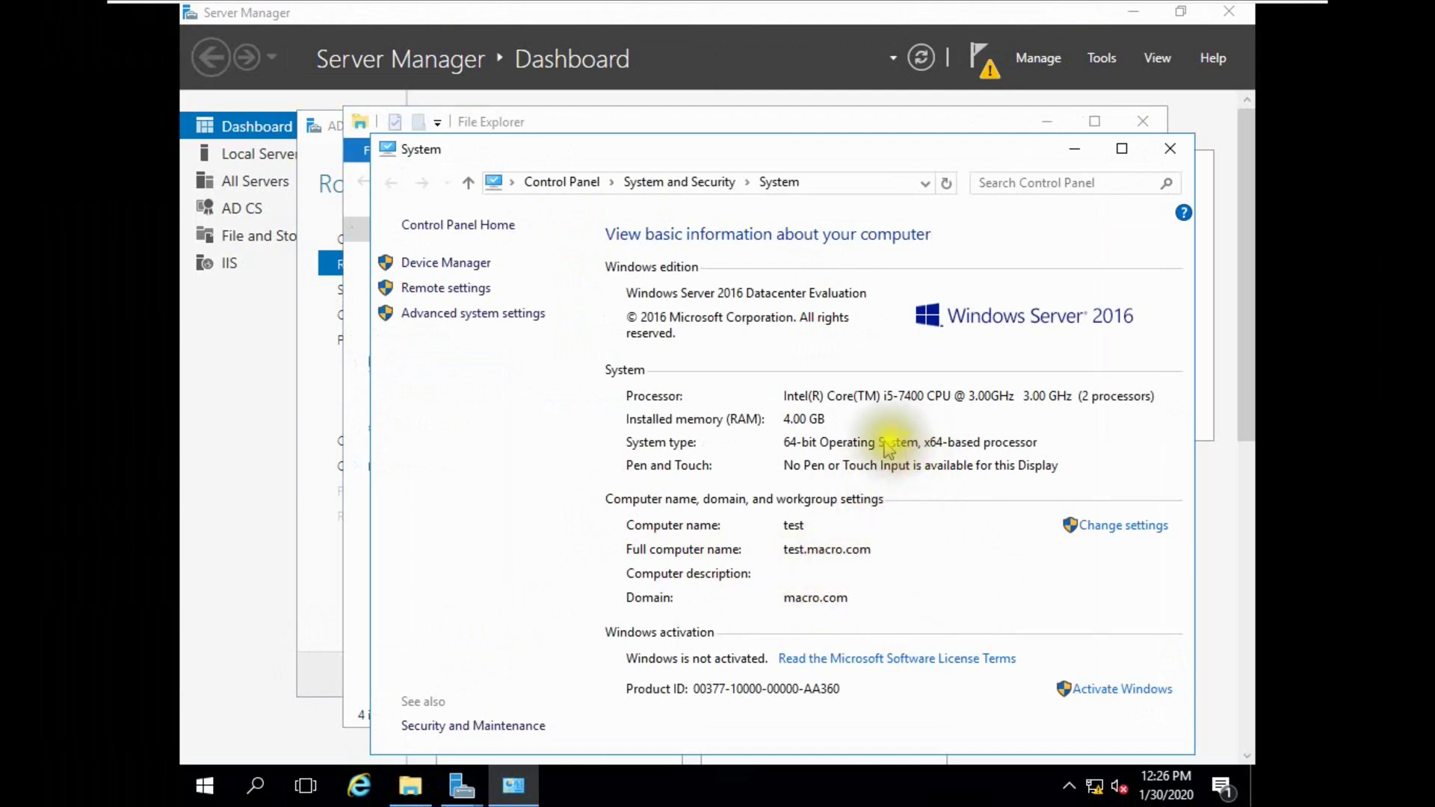
mouse_move(838, 6)
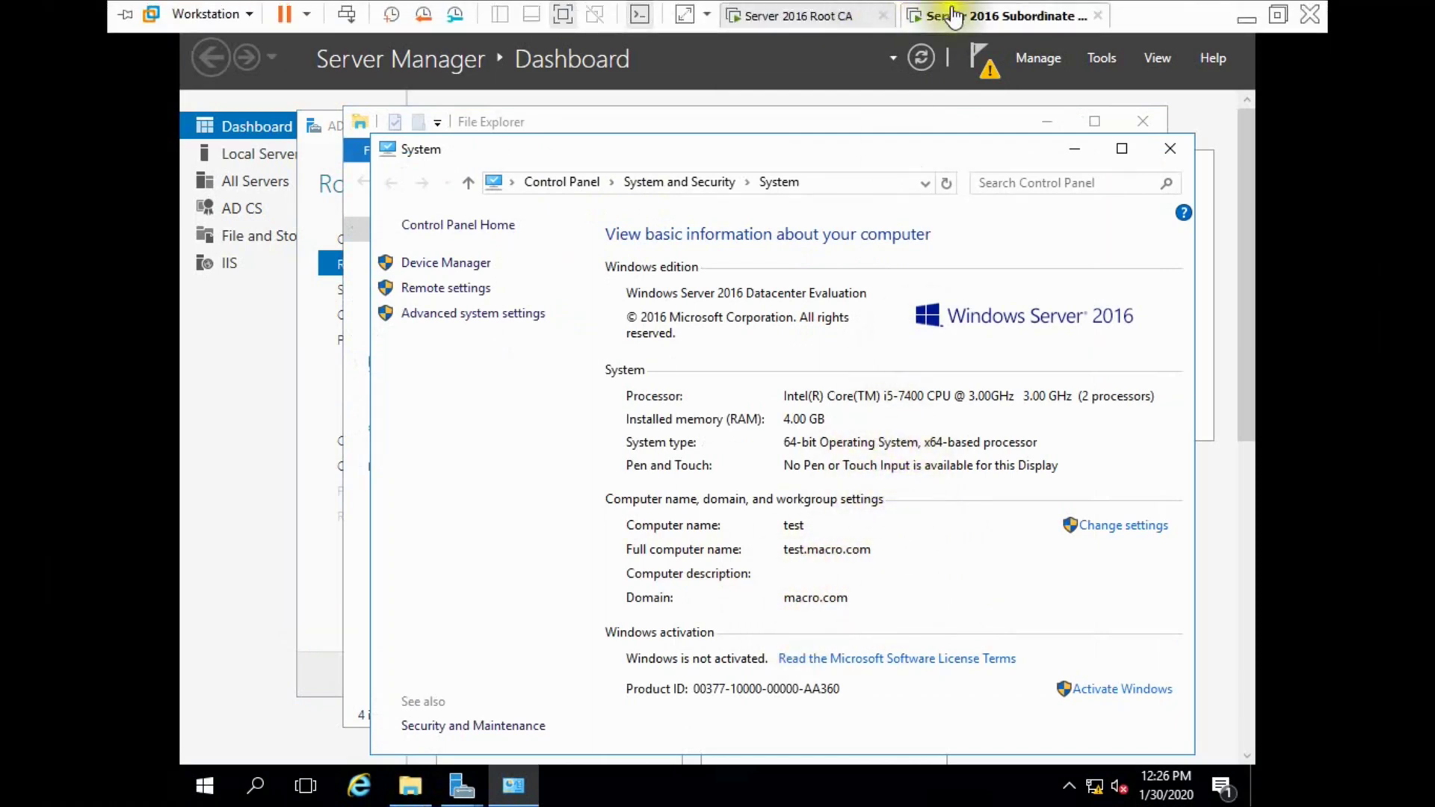
mouse_move(460, 800)
click(513, 709)
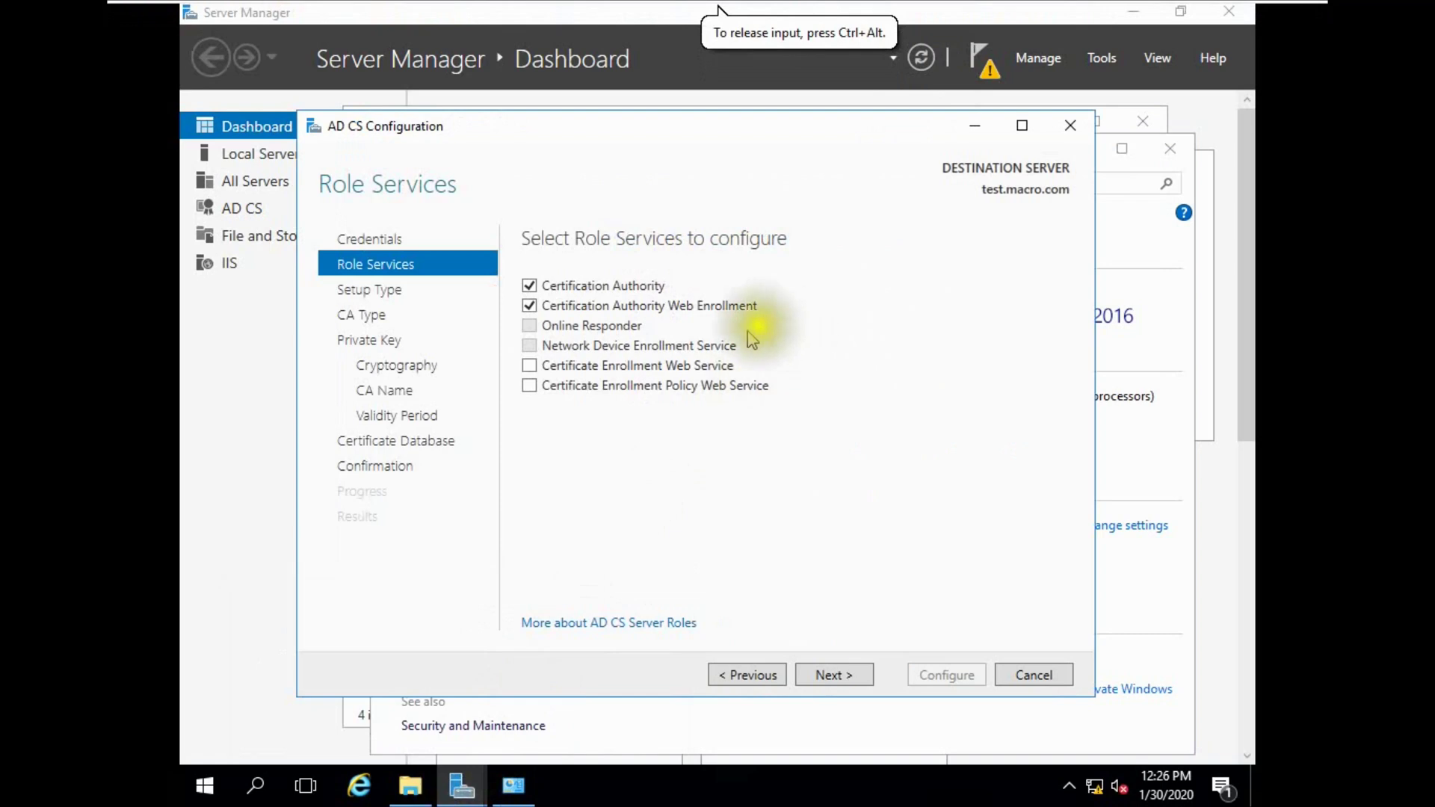
Advance the subordinate's wizard, then refresh All Servers in the Root CA's Server Manager.
click(821, 678)
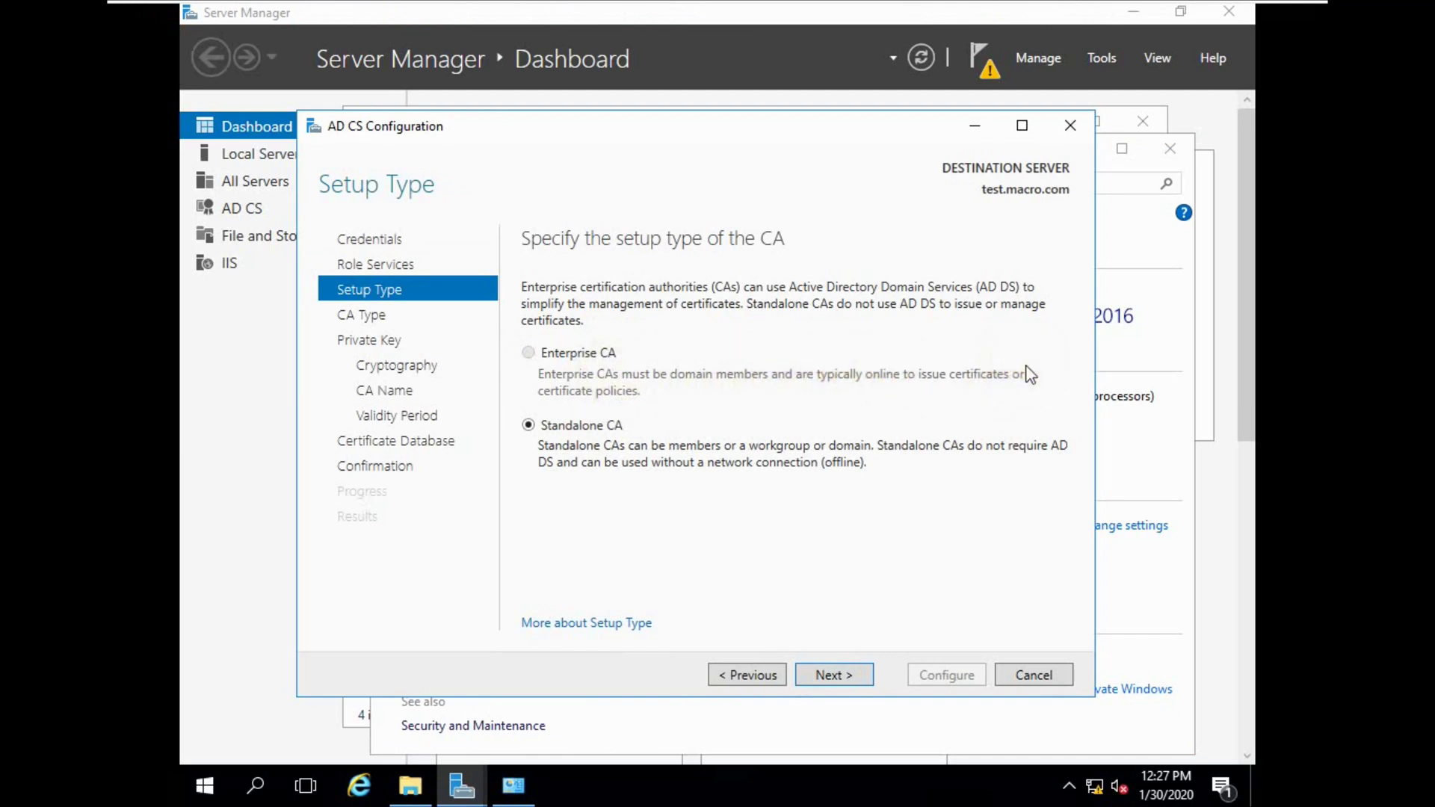
mouse_move(861, 16)
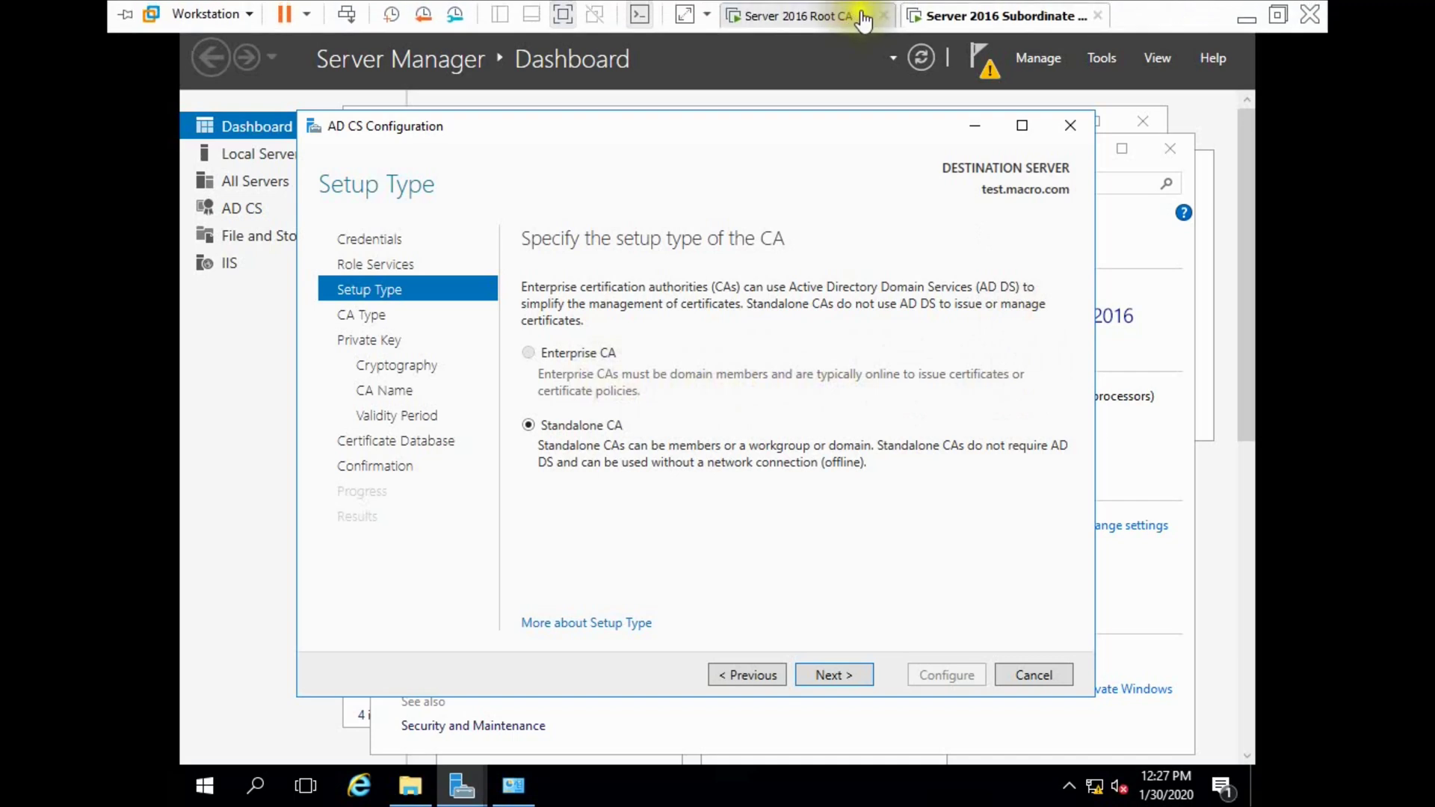
click(846, 18)
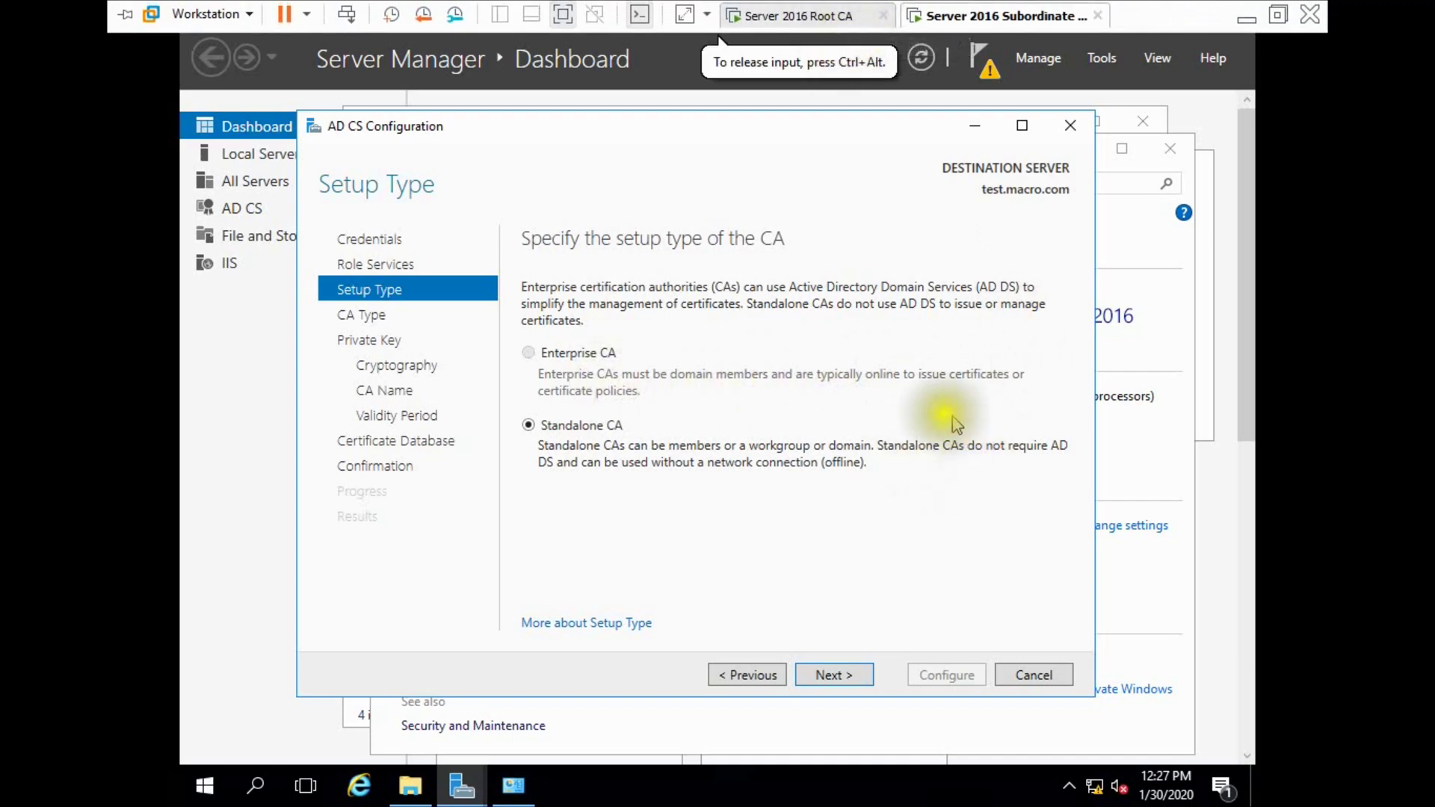
click(822, 16)
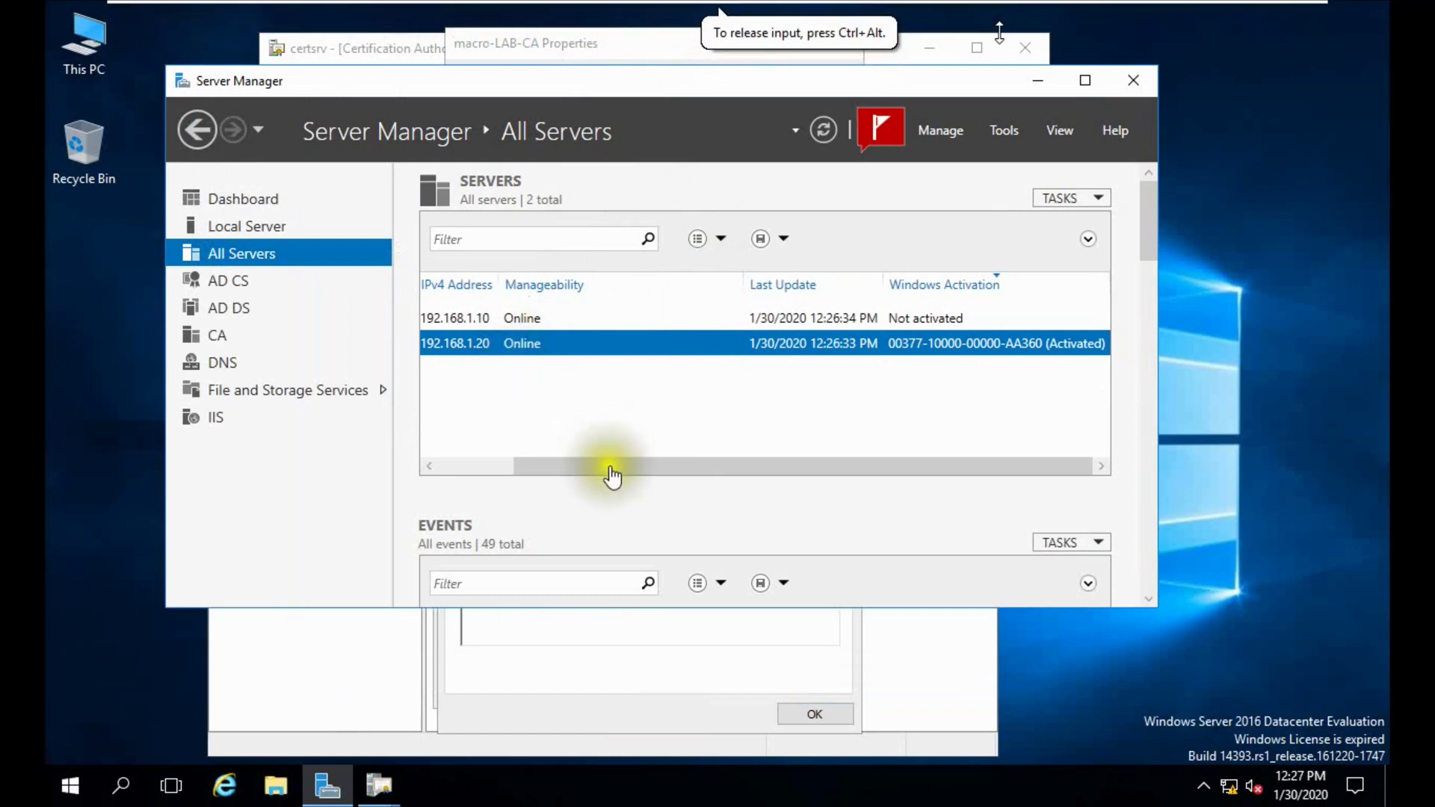
click(648, 471)
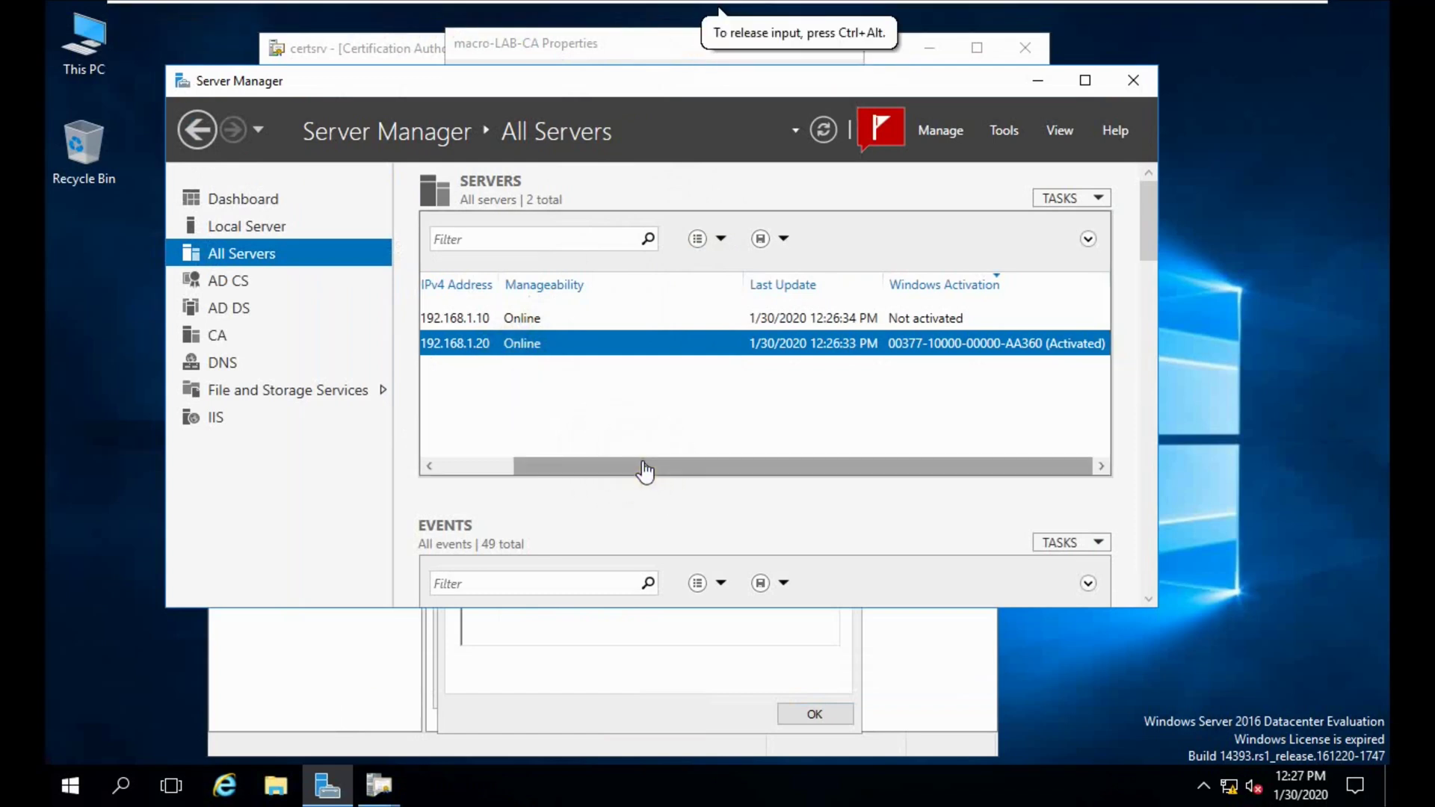
drag(562, 470, 445, 465)
click(822, 128)
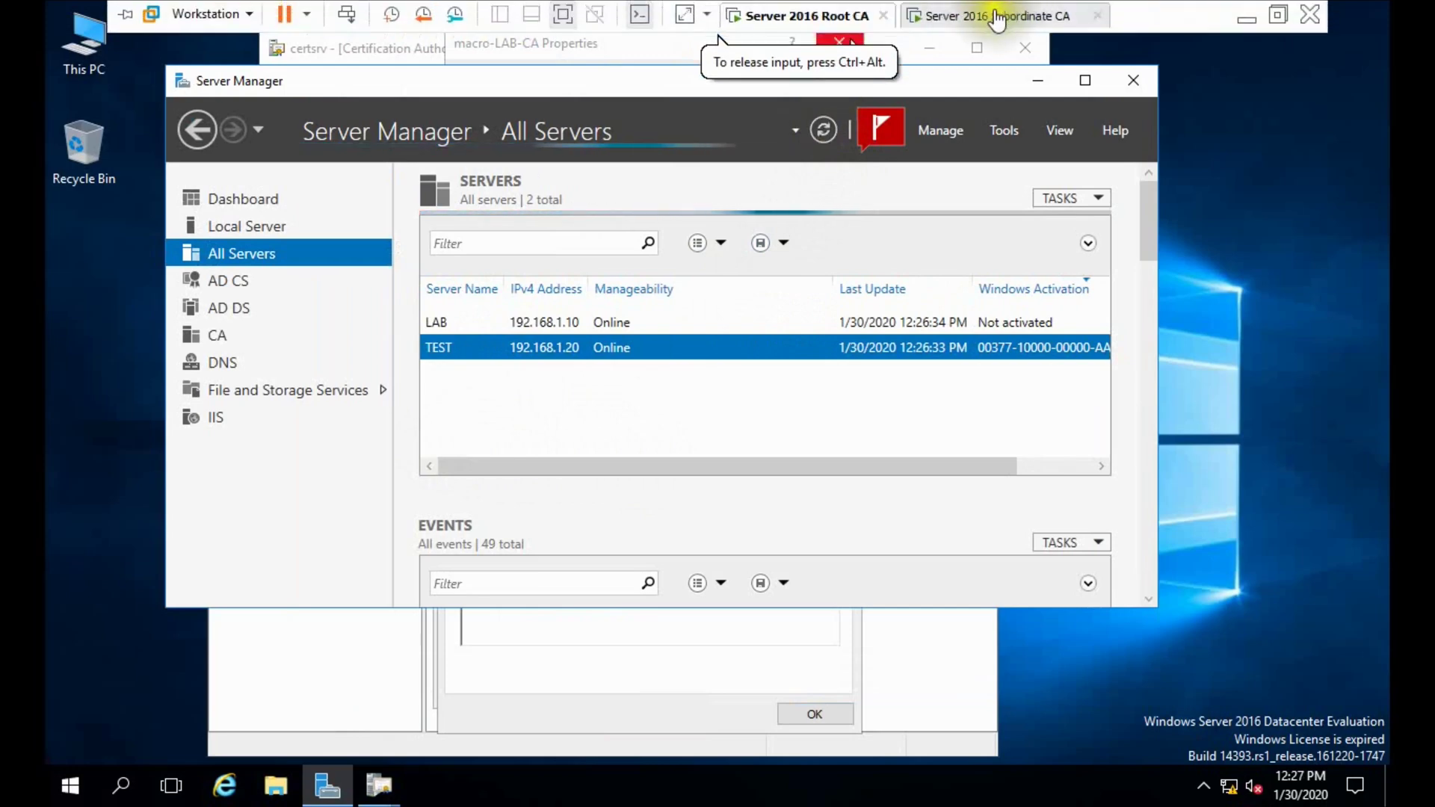
On the Subordinate CA, go back to Role Services and cancel the AD CS Configuration wizard.
click(994, 15)
click(757, 631)
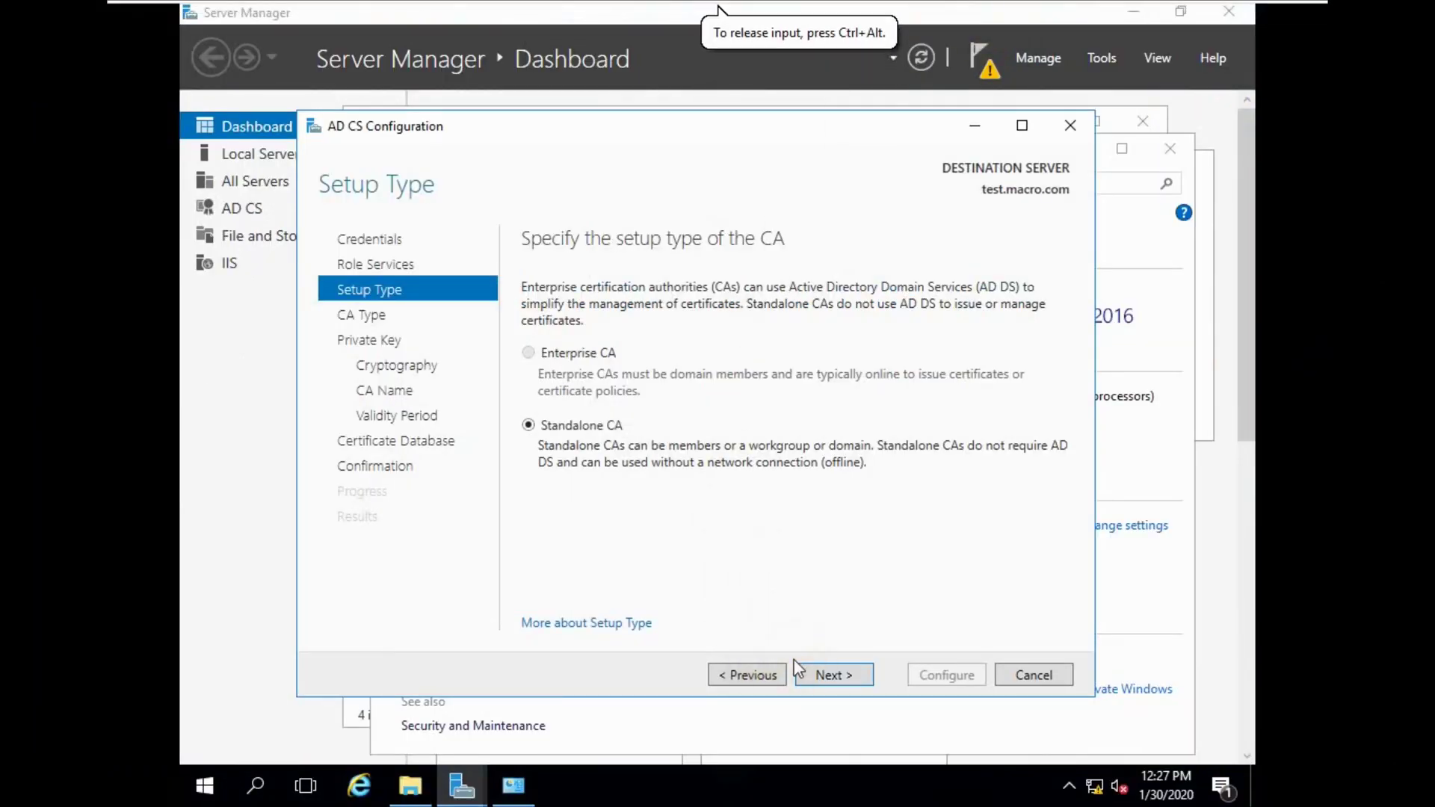
click(736, 675)
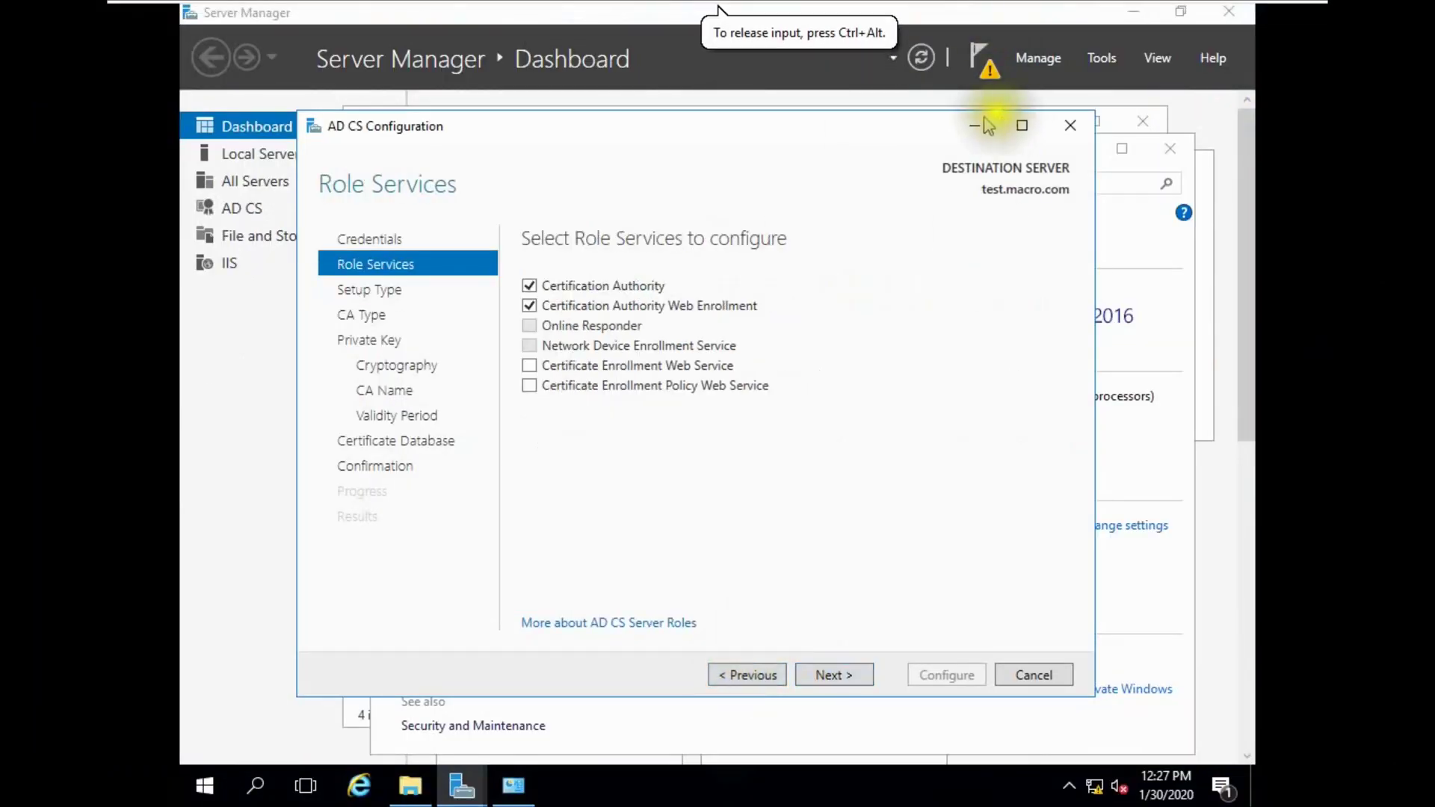
click(1070, 125)
click(728, 465)
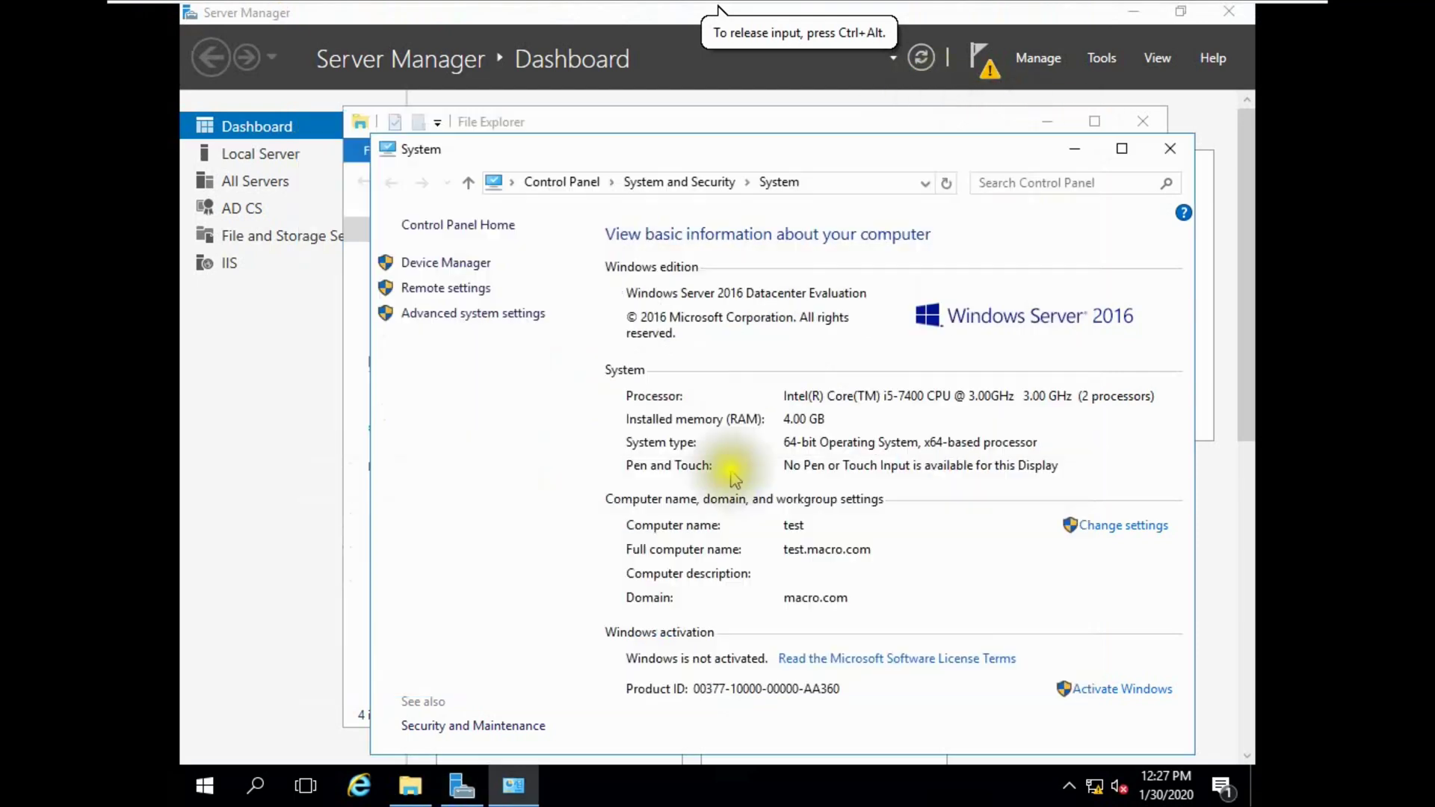
click(924, 58)
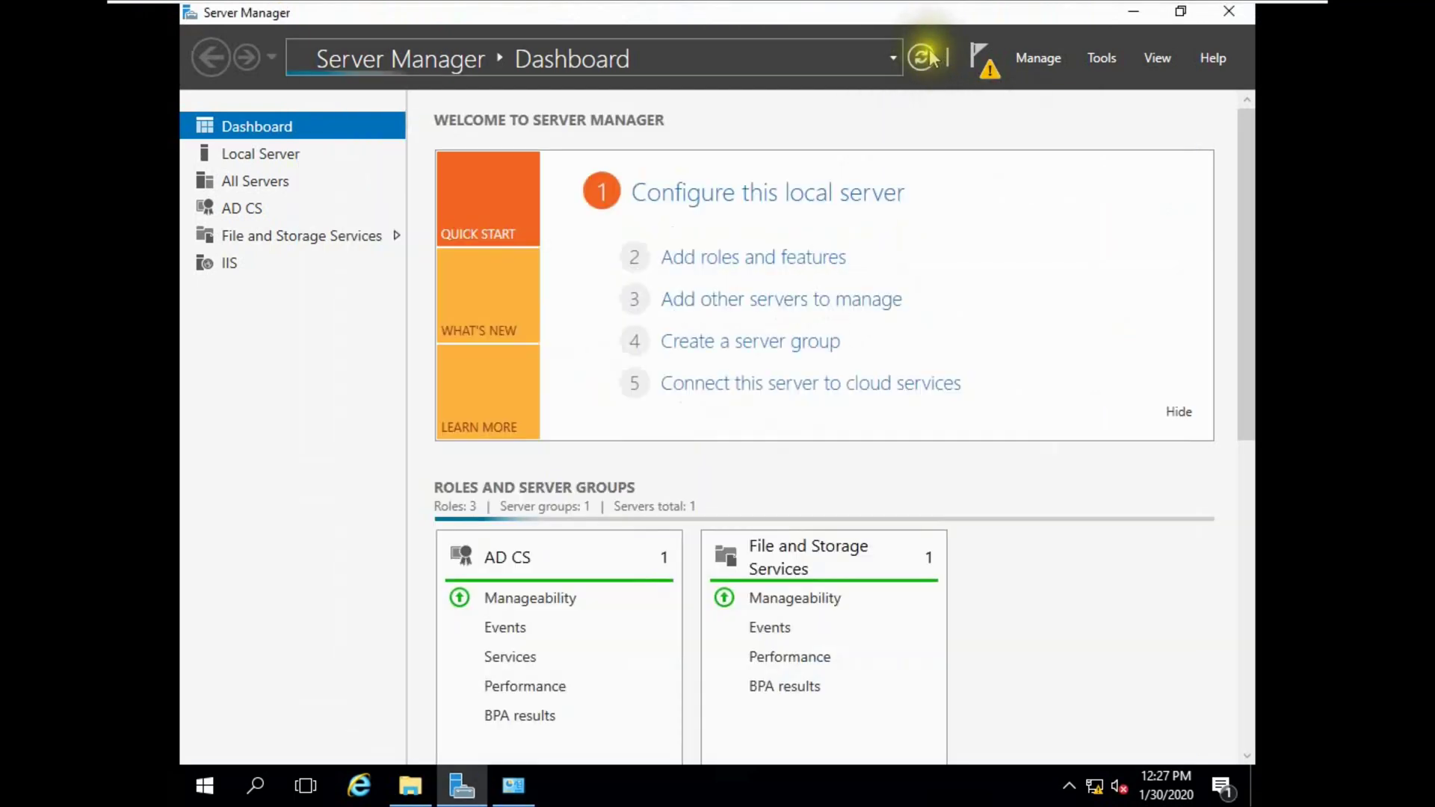
Relaunch AD CS configuration, select Certification Authority (Enrollment Web Service rejected), and reach Setup Type.
click(979, 57)
click(786, 187)
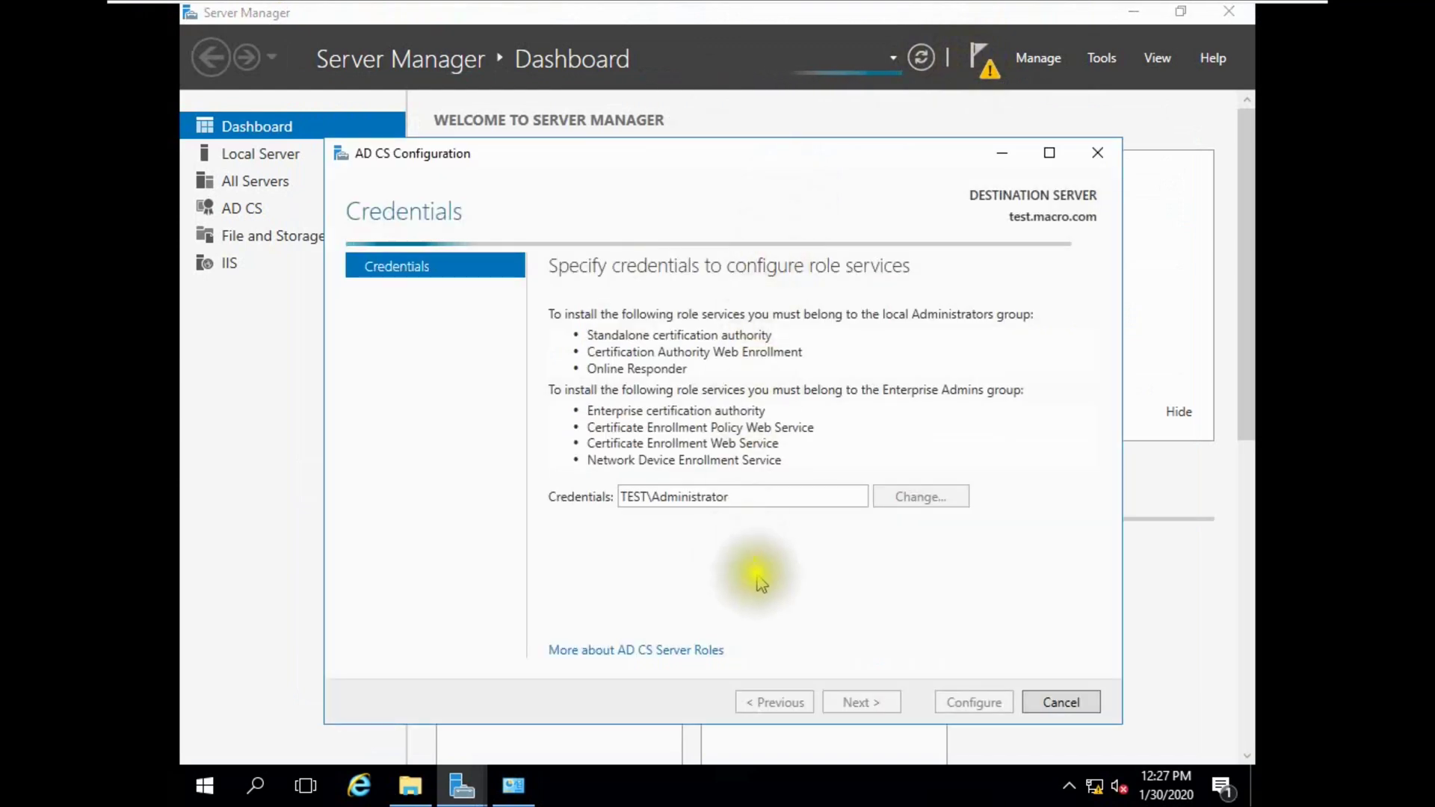
click(850, 703)
click(575, 312)
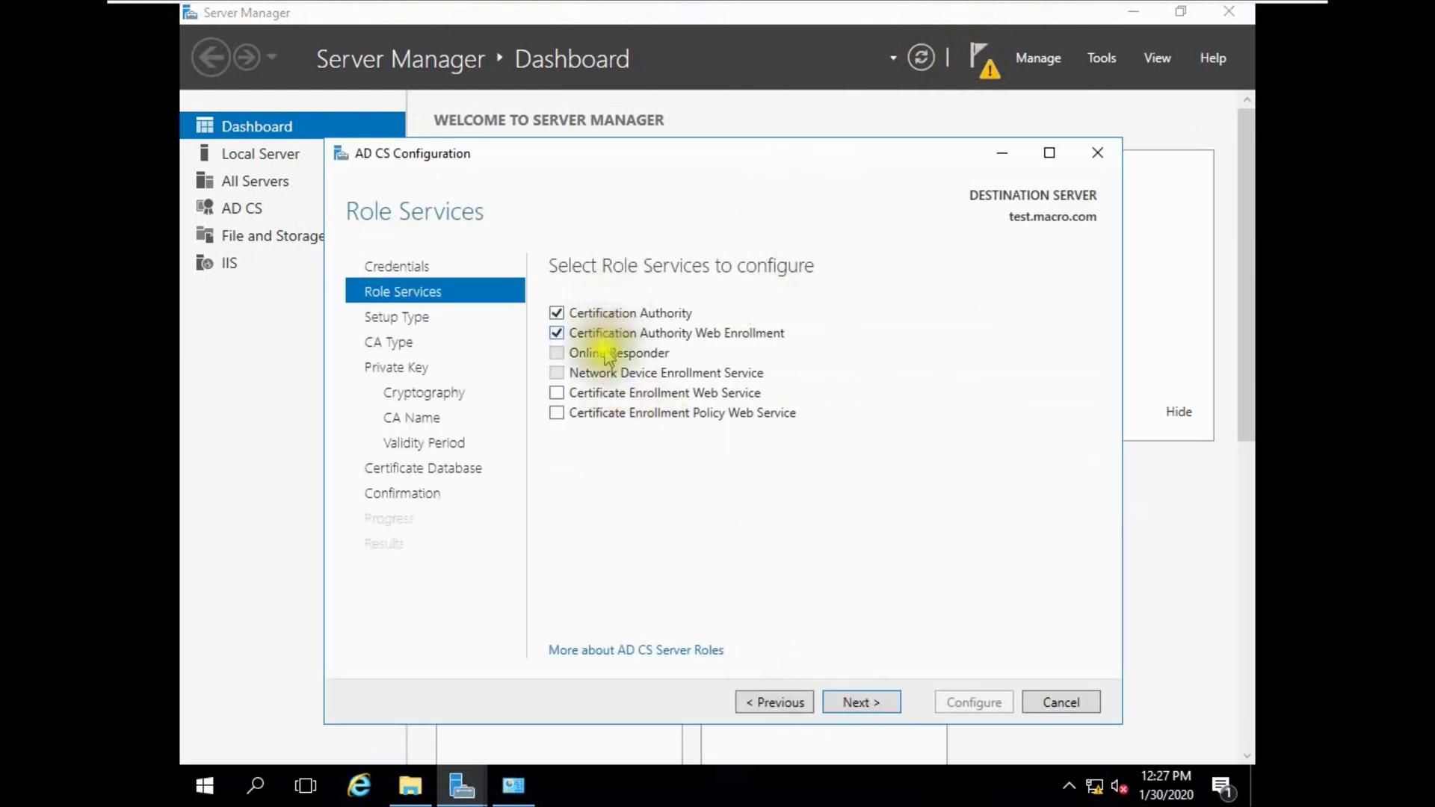
click(623, 396)
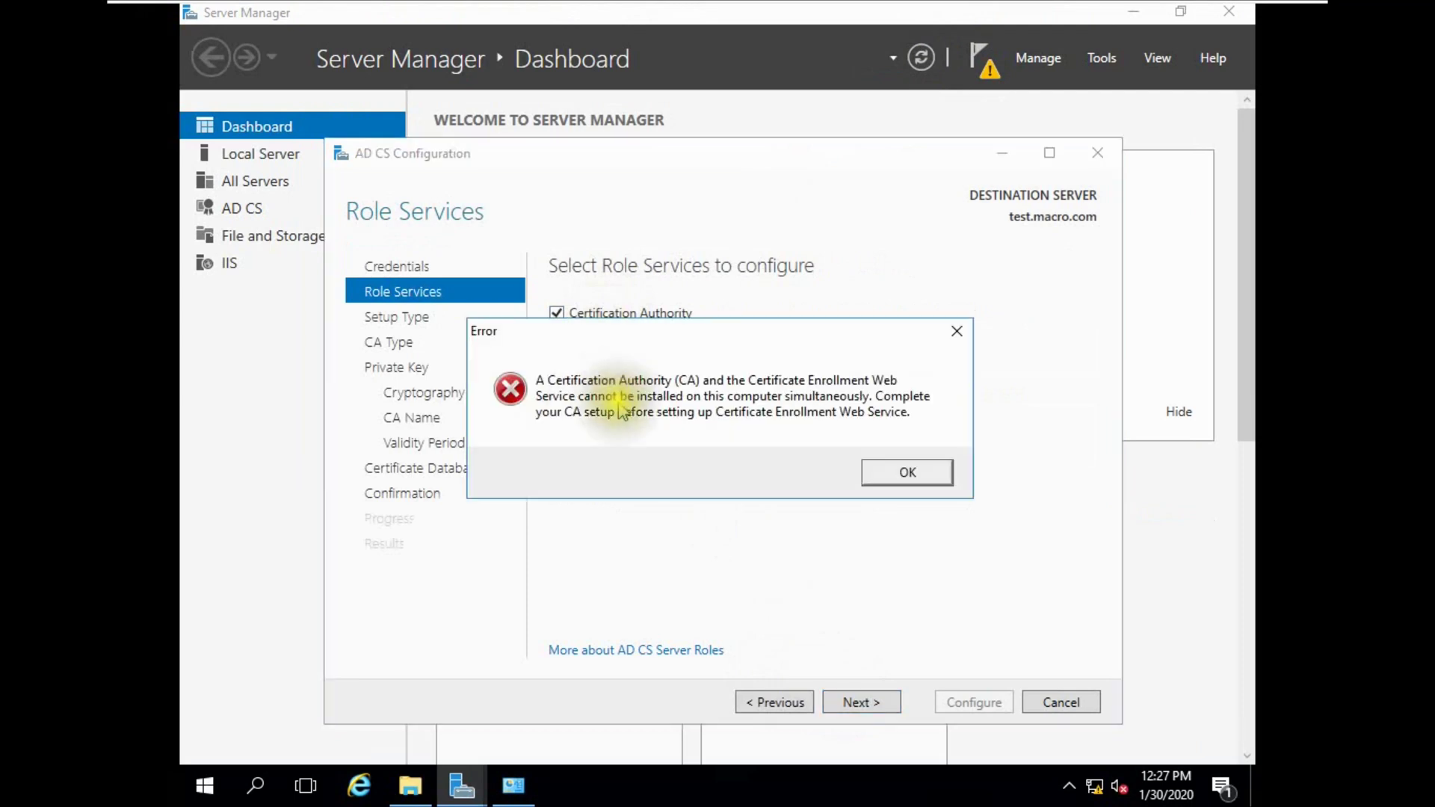
click(884, 473)
click(833, 701)
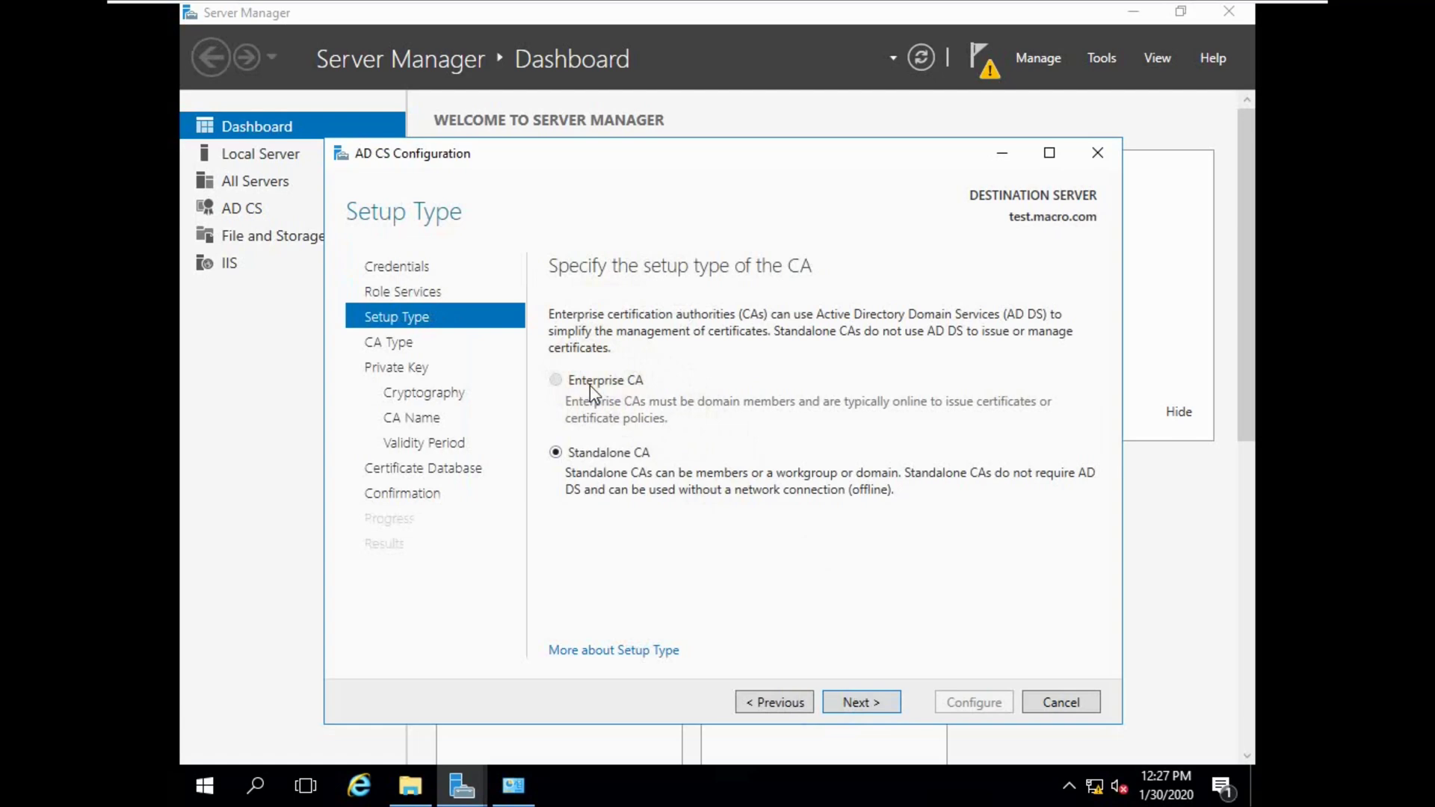
Restart the subordinate CA server from the Start context menu.
right_click(204, 785)
mouse_move(373, 717)
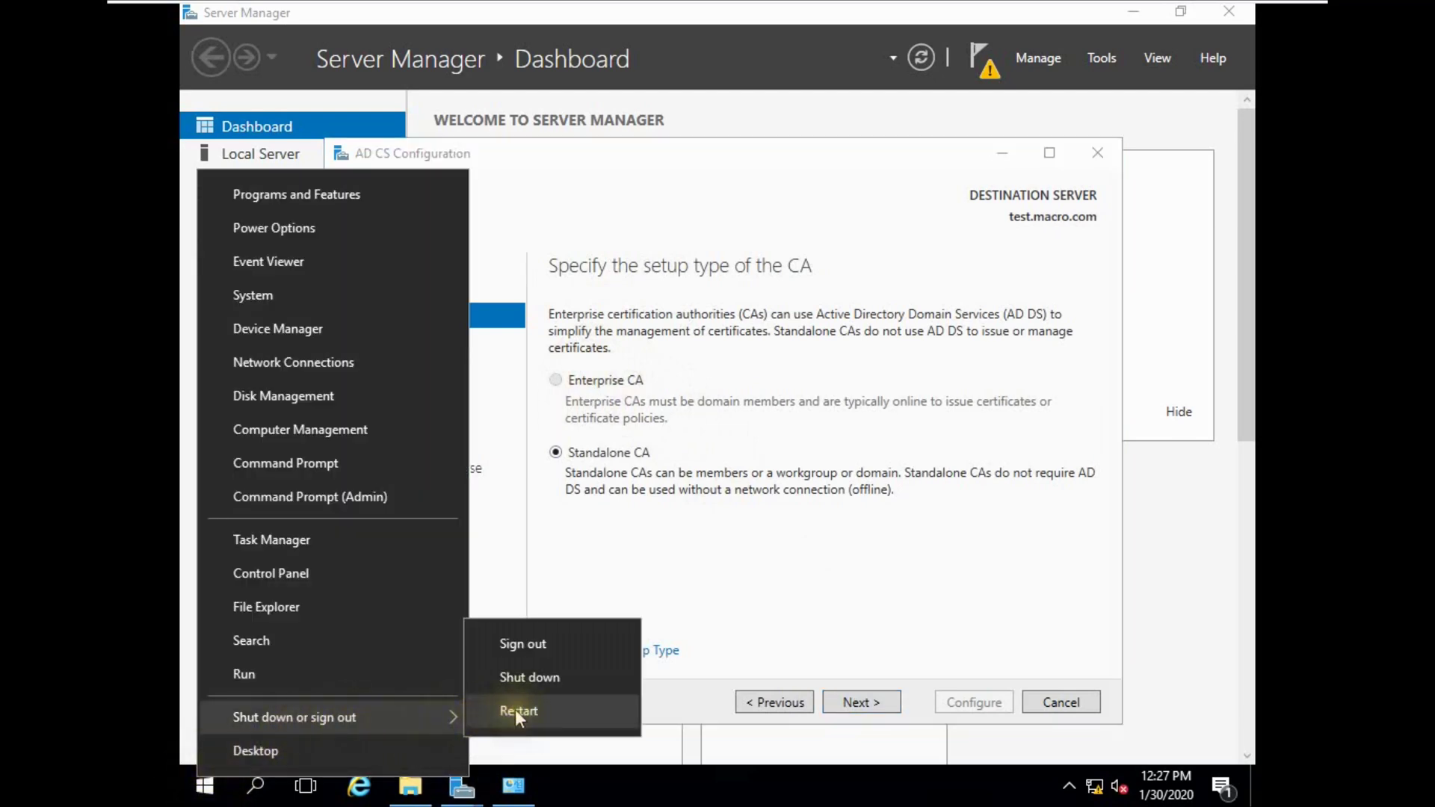
click(514, 710)
click(505, 735)
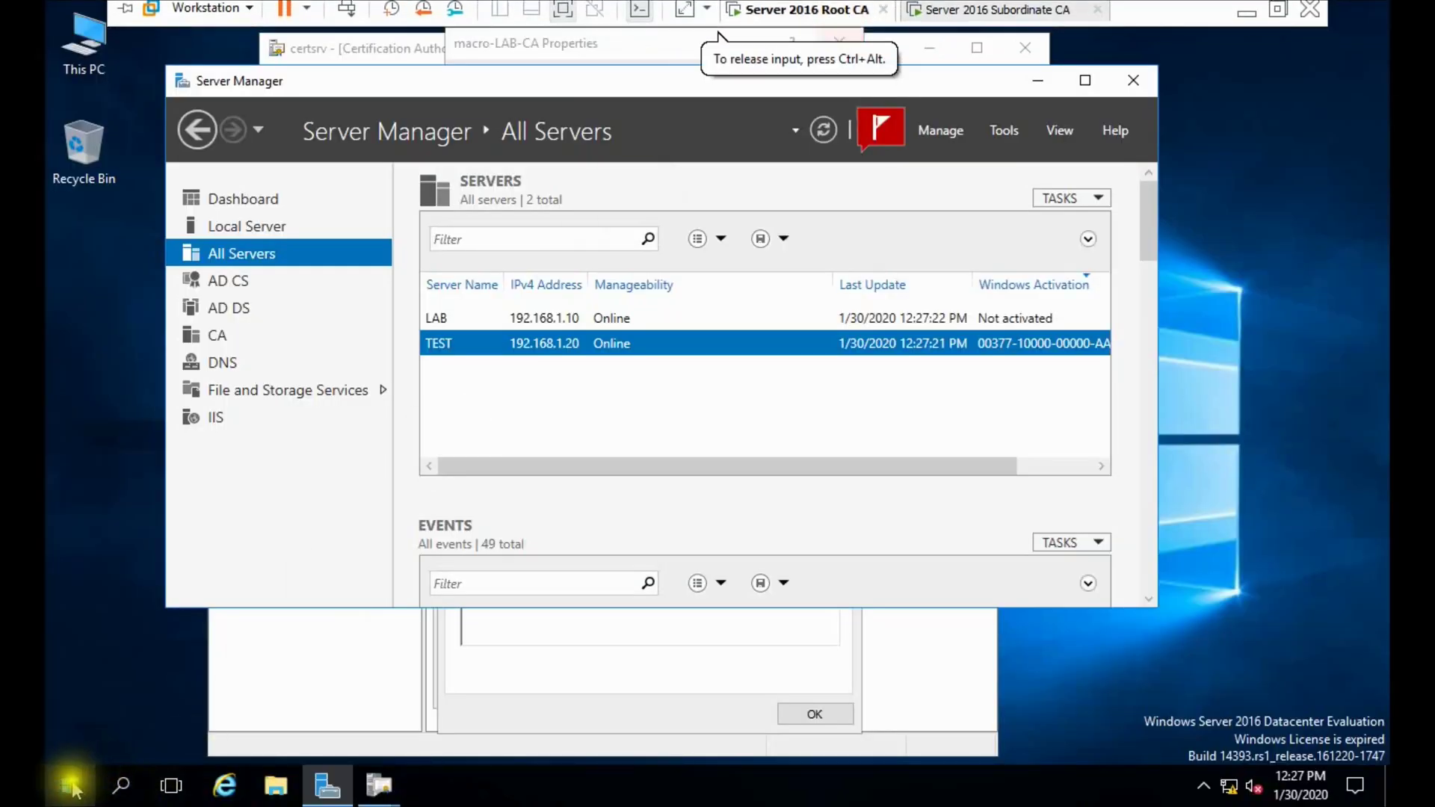
Restart the root CA server as well, then exit VMware full-screen view.
click(78, 786)
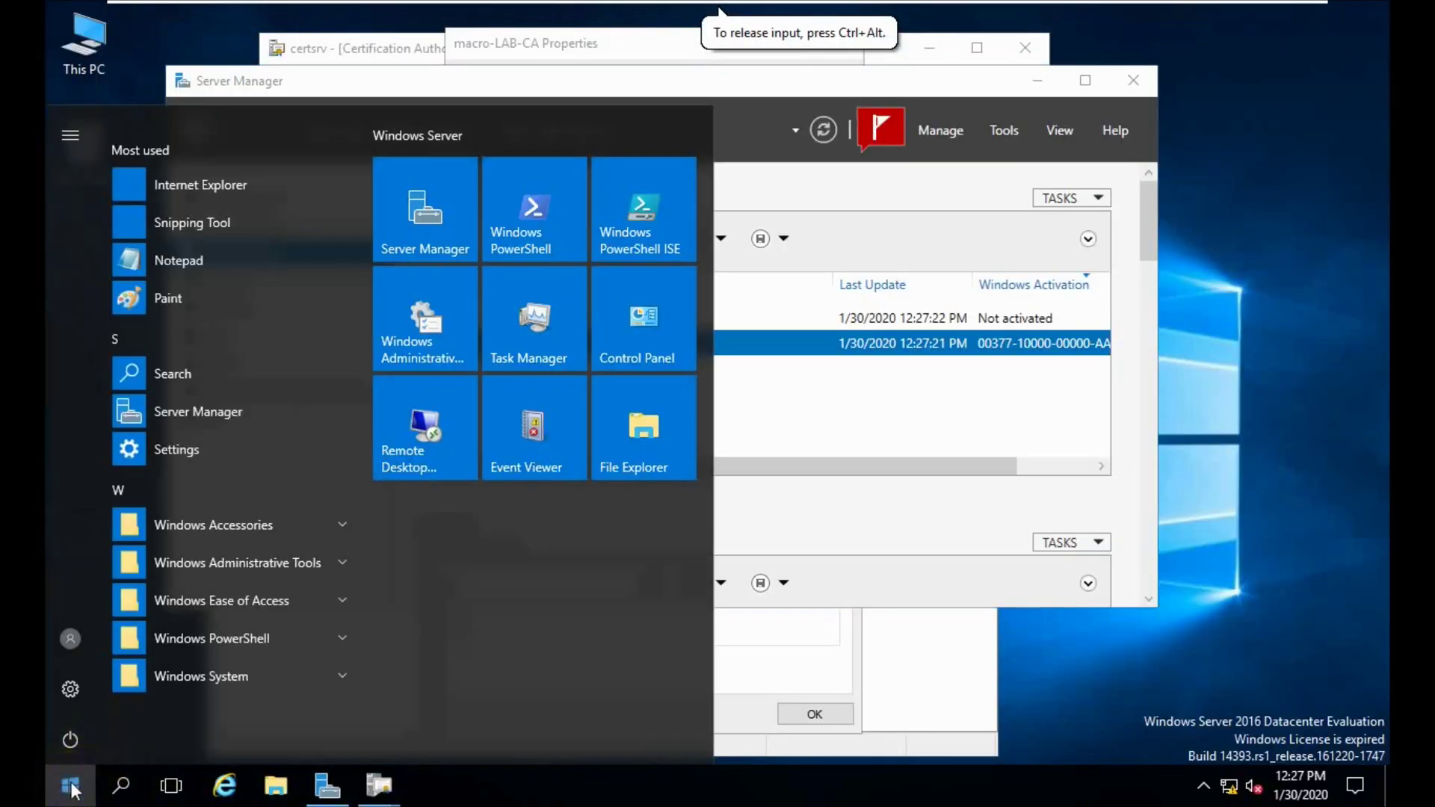
right_click(71, 788)
mouse_move(299, 719)
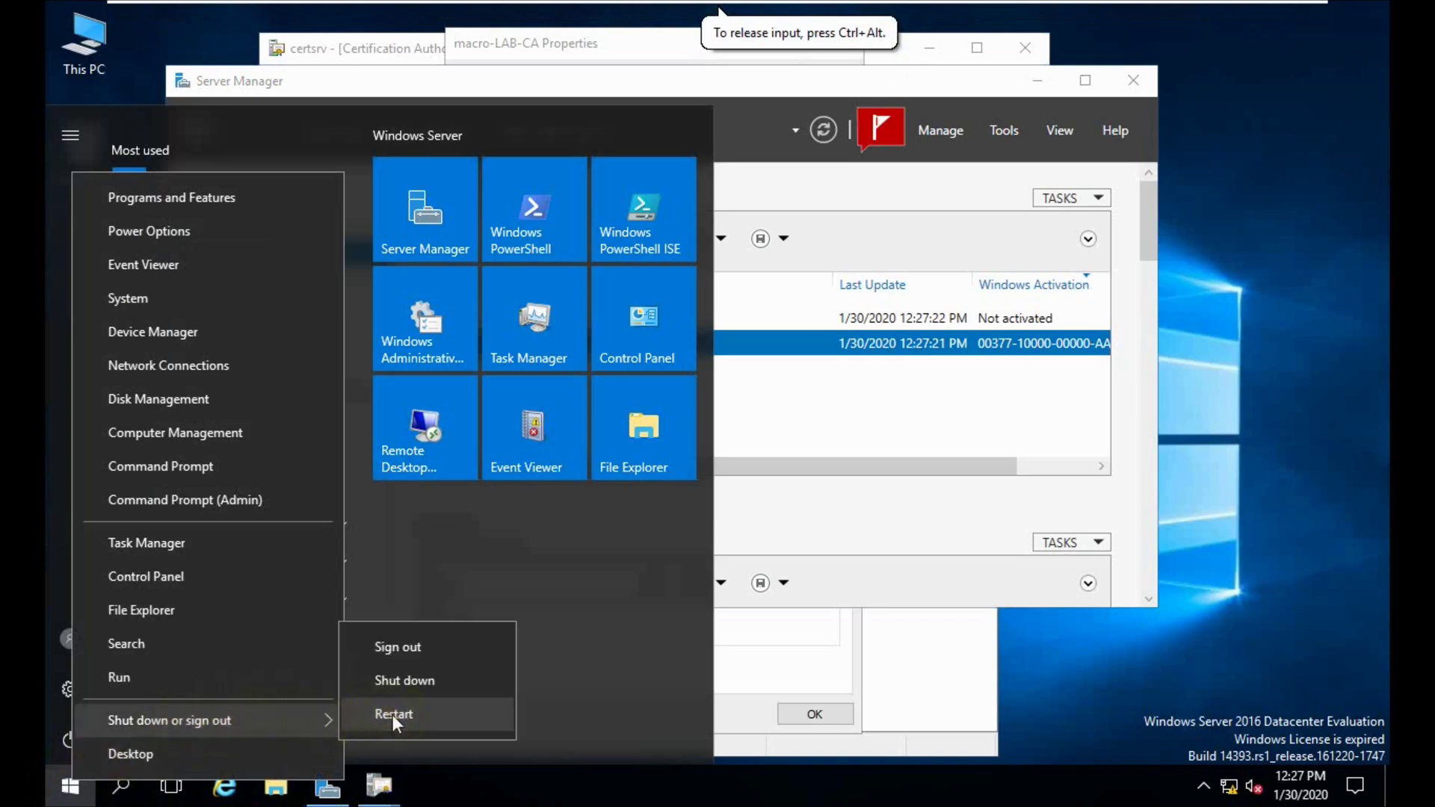
click(393, 714)
click(379, 736)
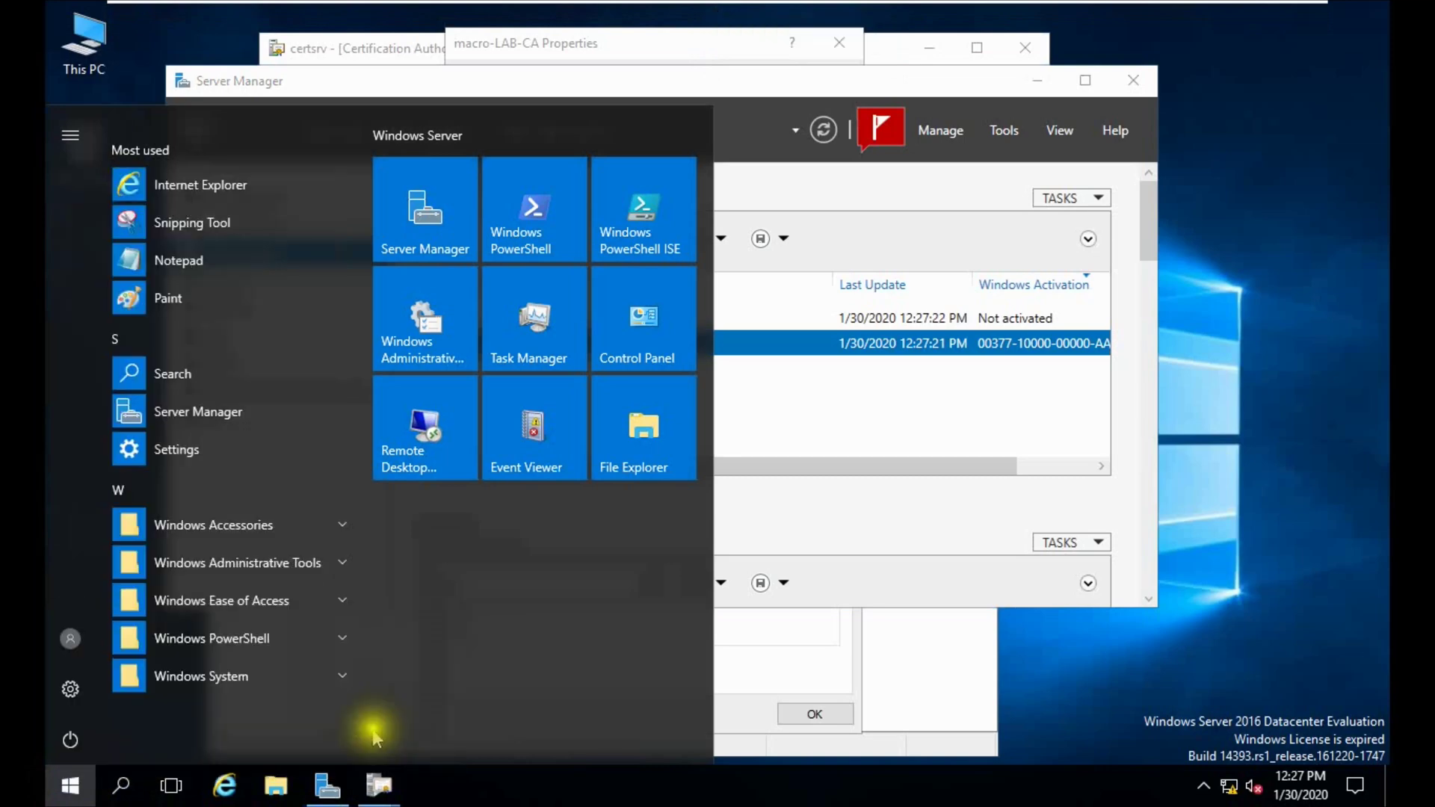
mouse_move(800, 11)
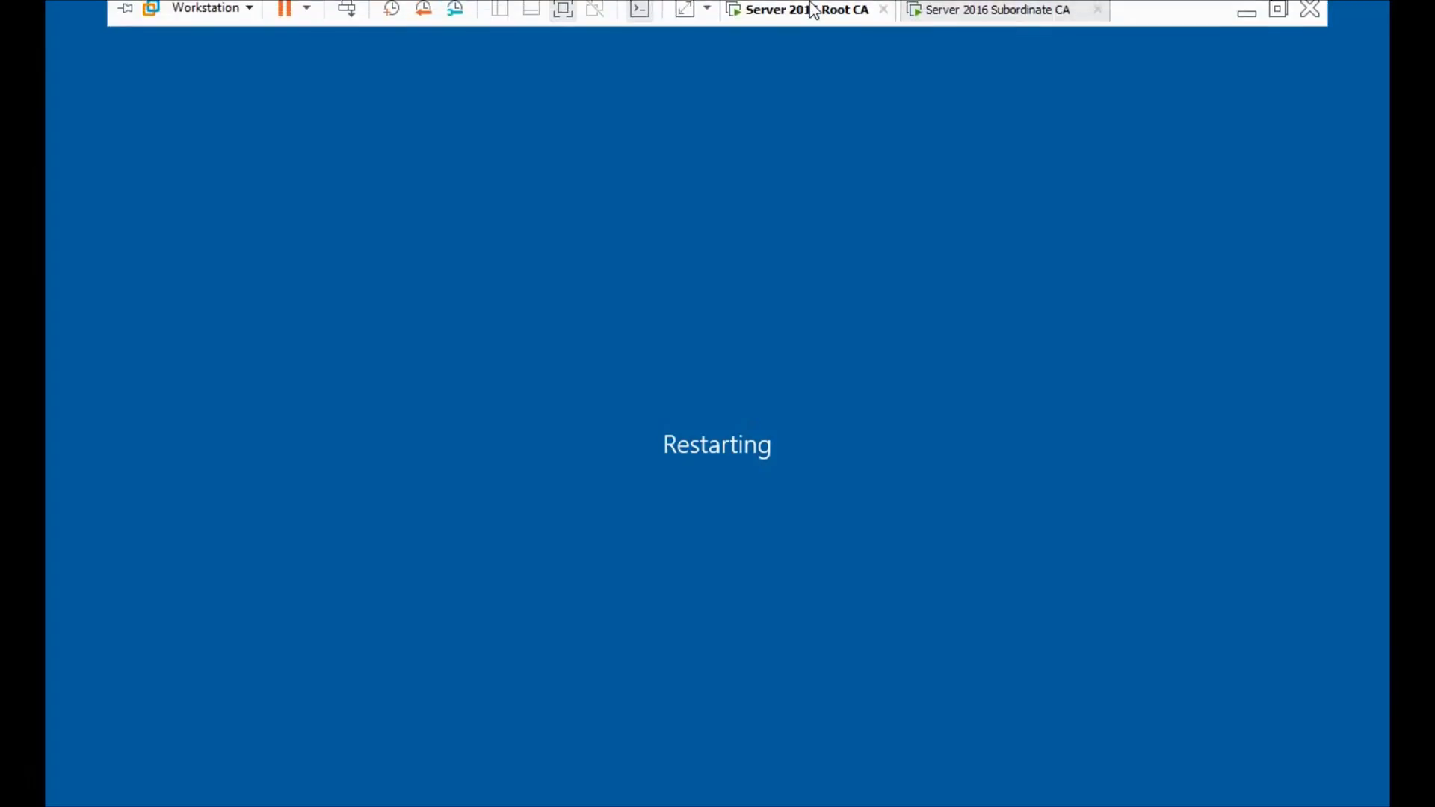
click(1274, 17)
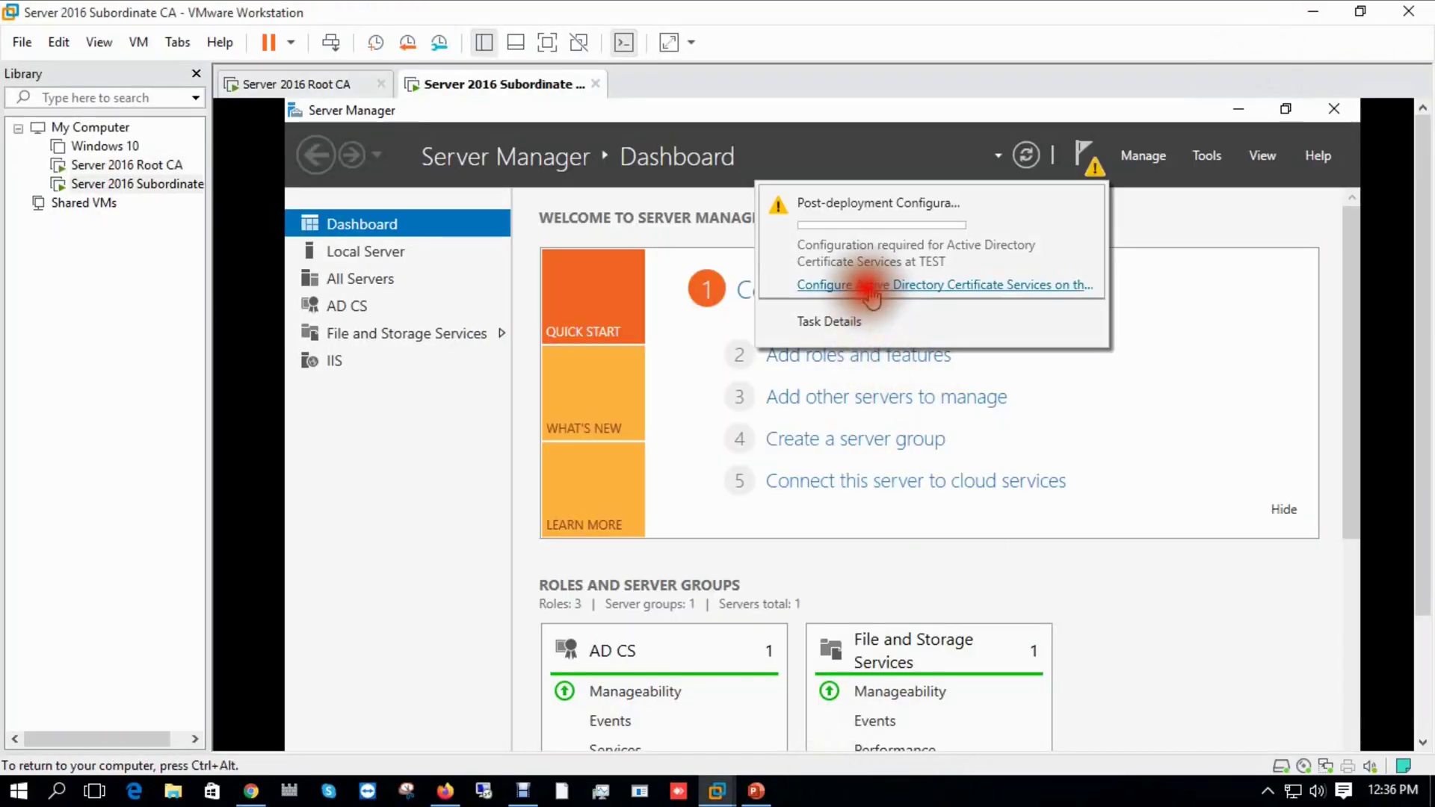
click(860, 285)
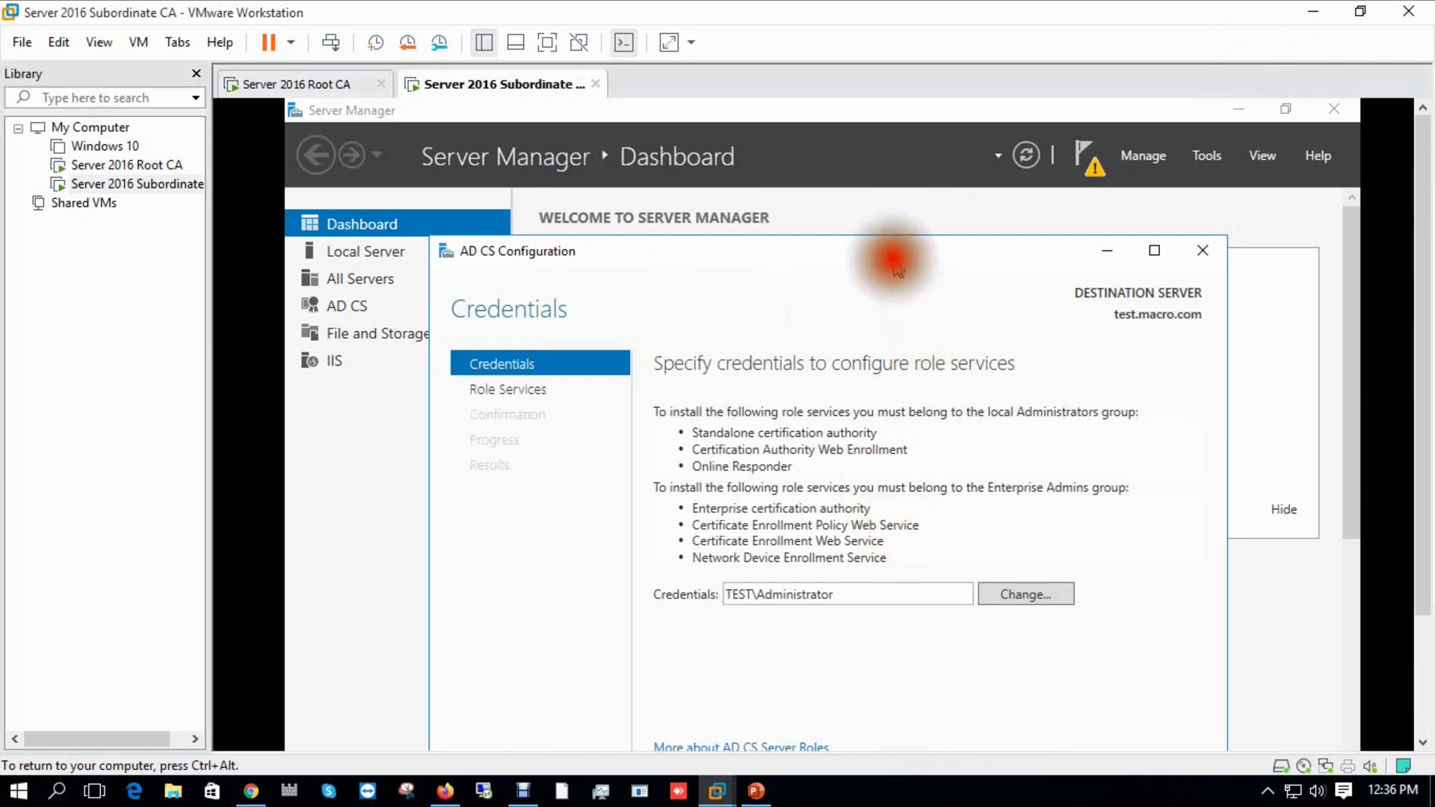
click(549, 43)
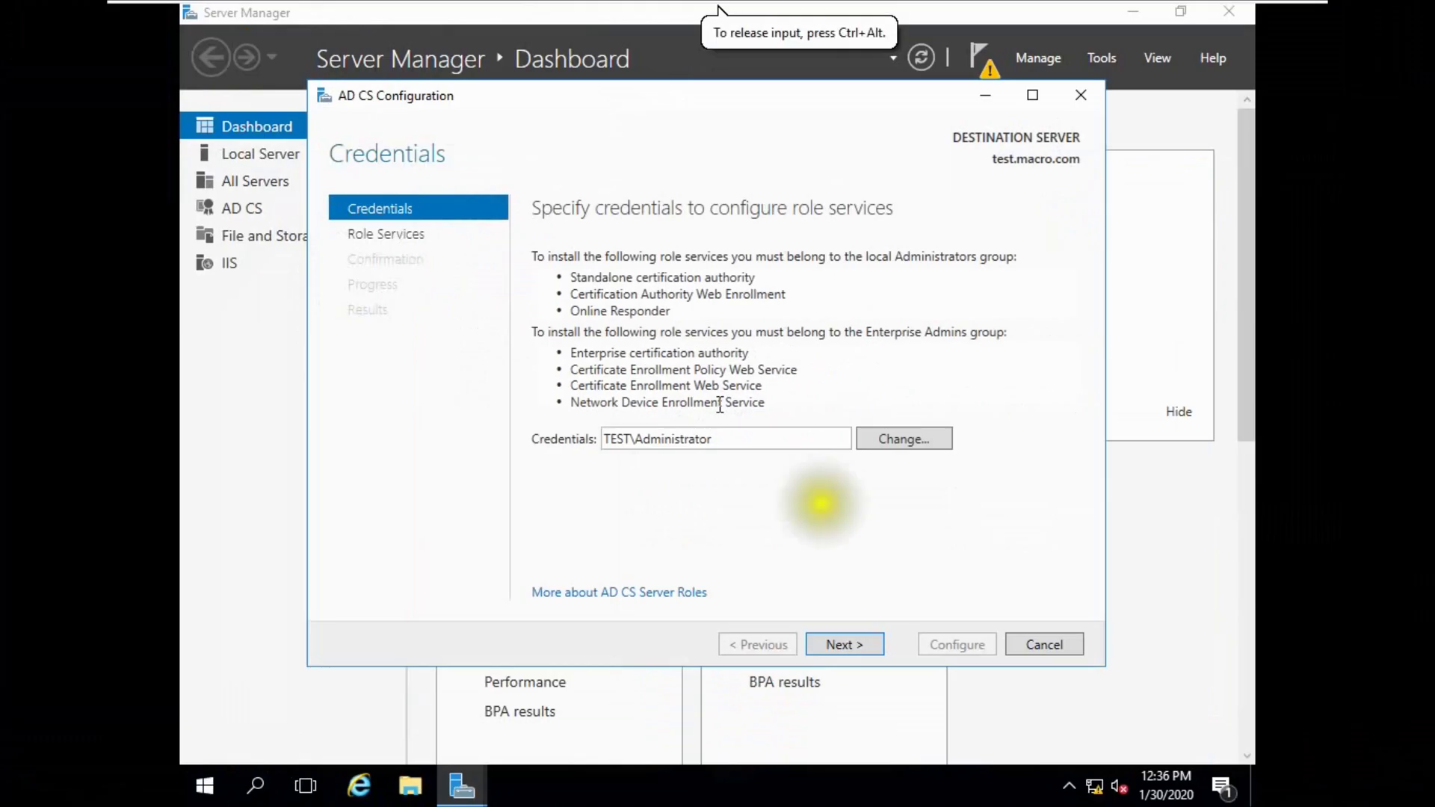
click(825, 643)
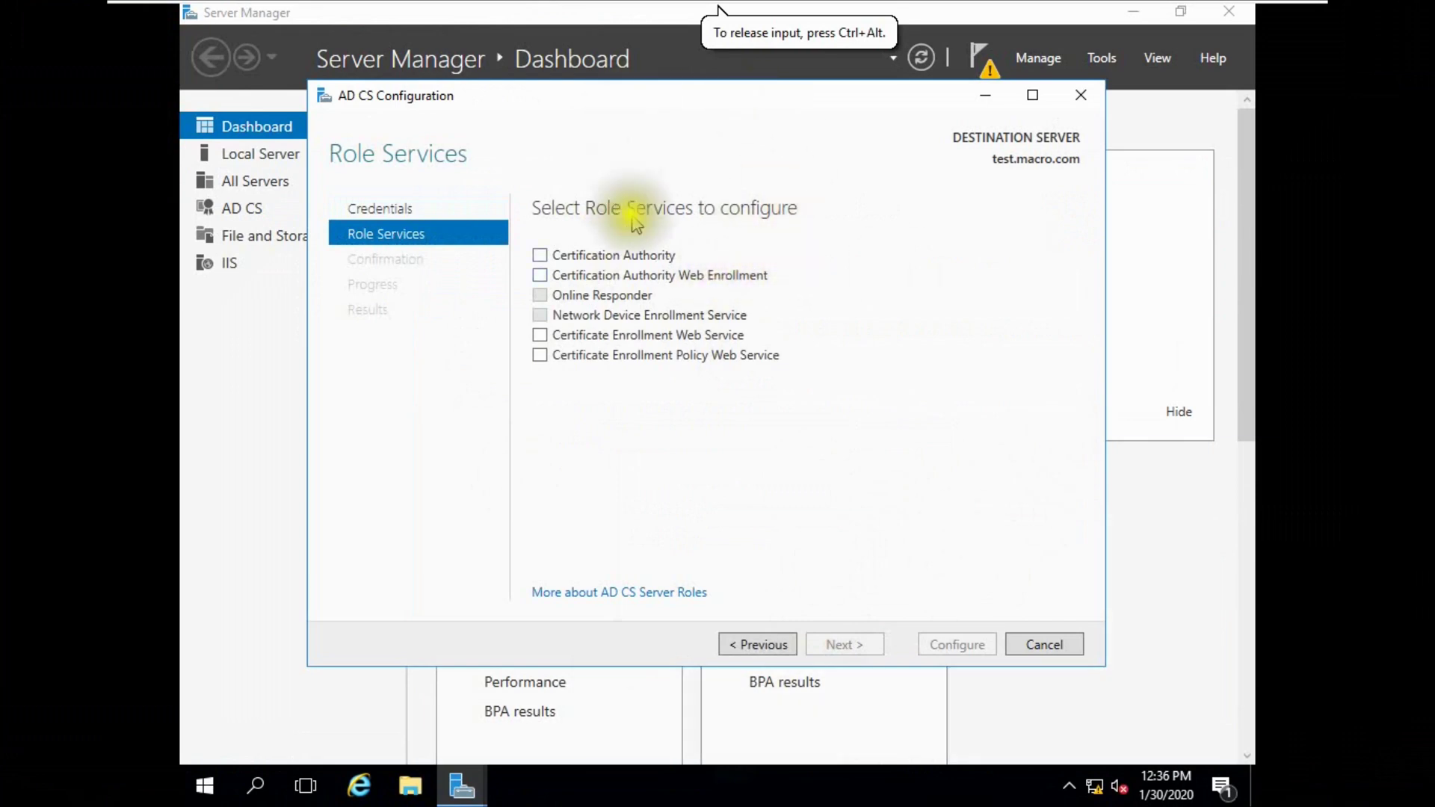
click(641, 277)
click(837, 641)
click(838, 643)
click(759, 643)
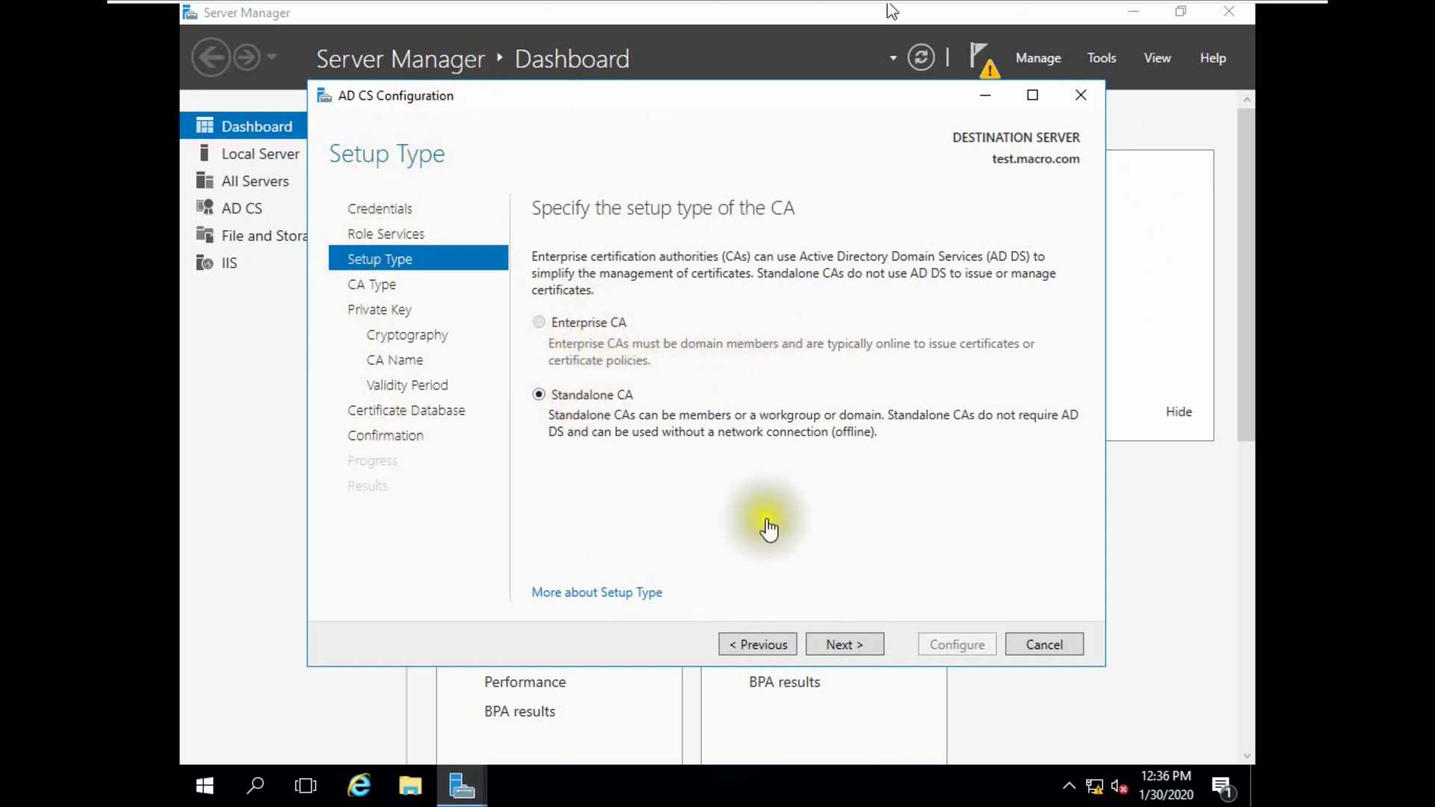
click(707, 343)
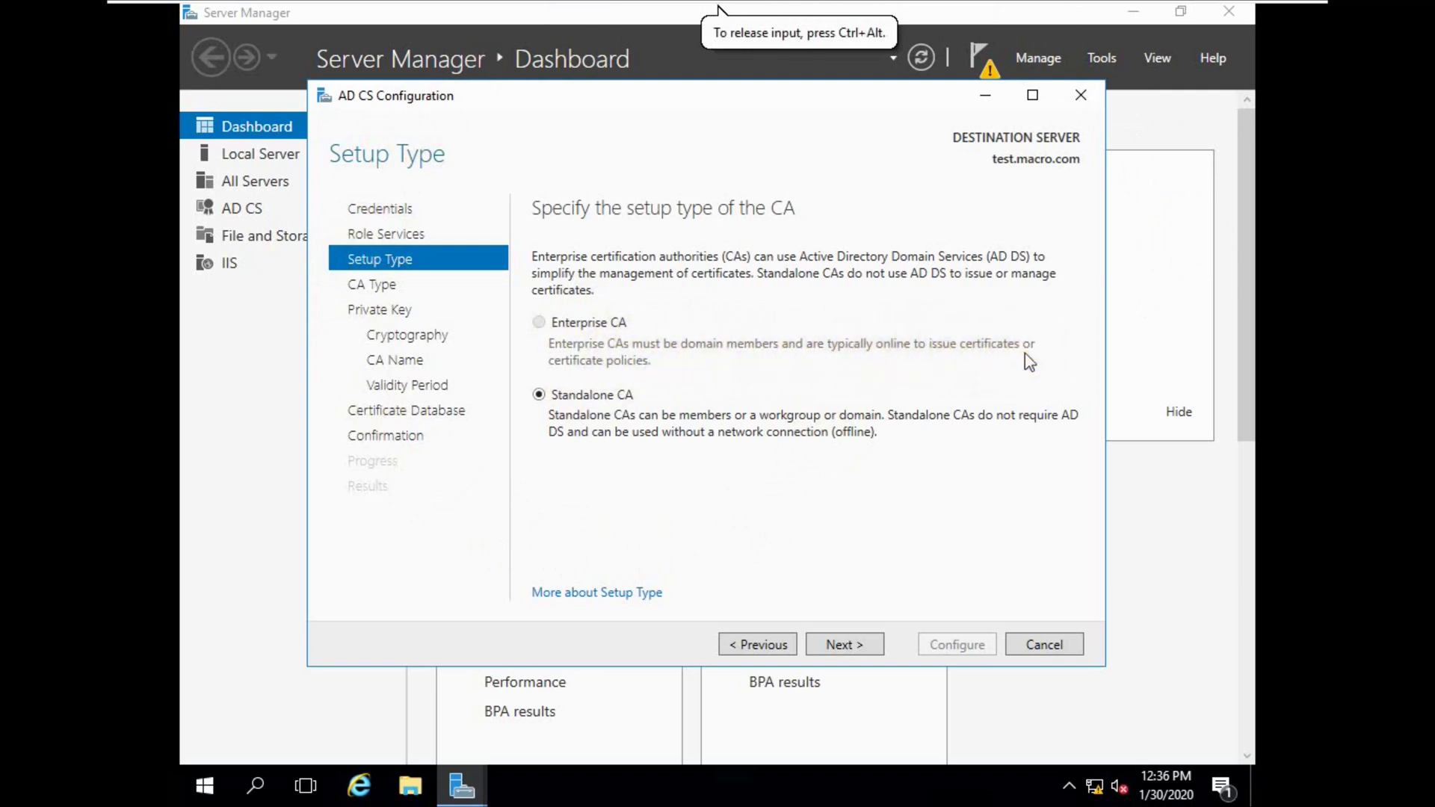
click(1077, 95)
click(743, 467)
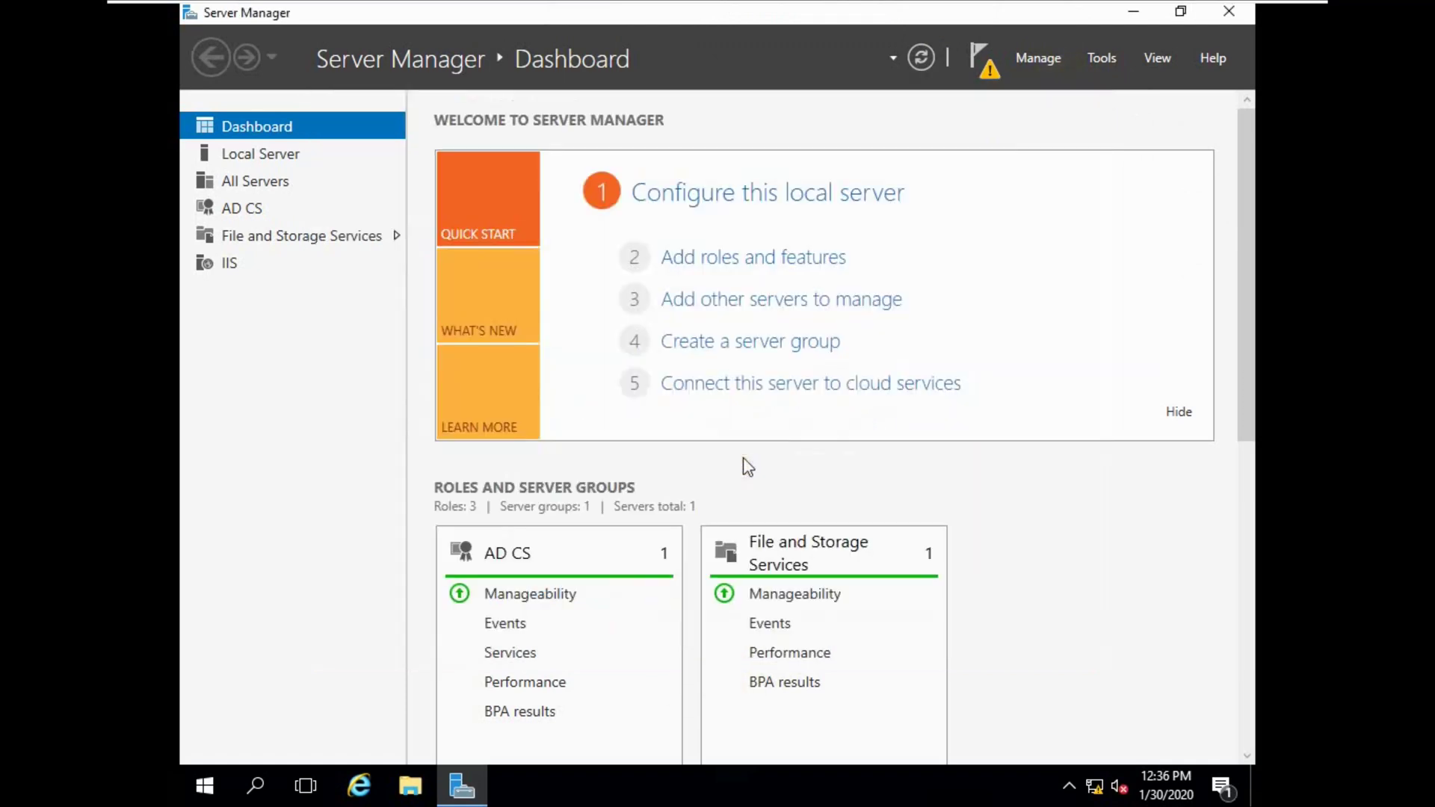
mouse_move(794, 29)
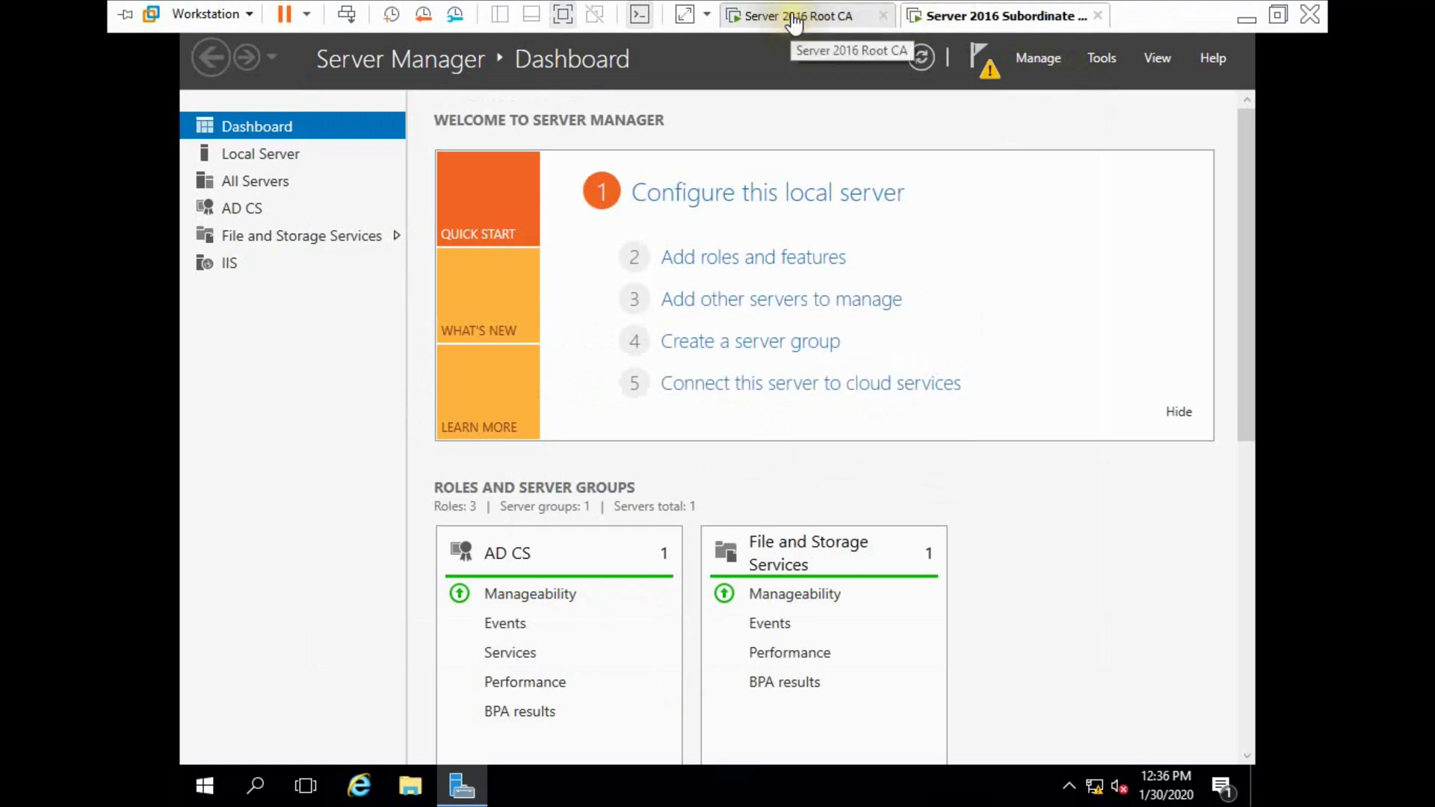
From the Root CA VM, launch AD CS configuration for TEST and reposition the wizard window.
click(794, 22)
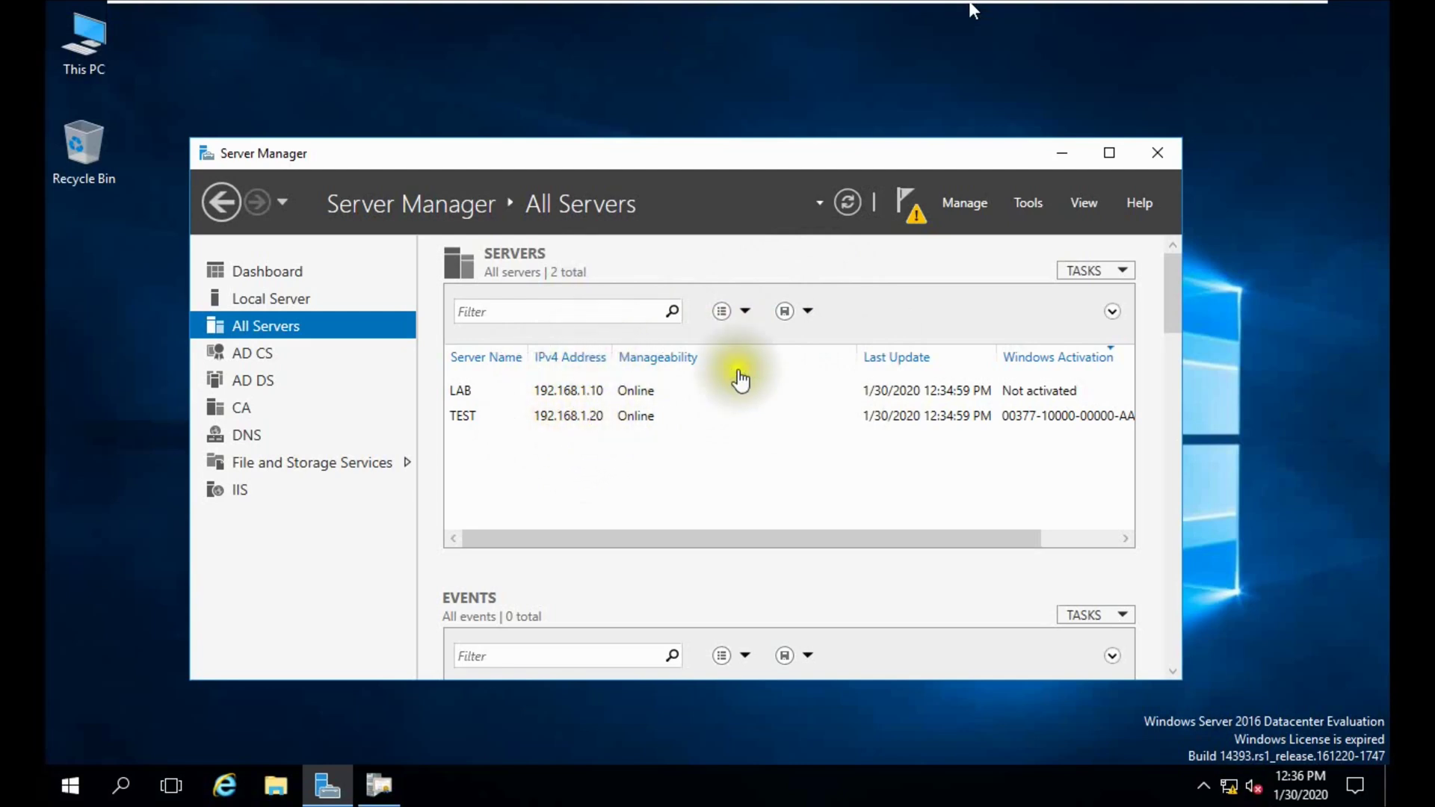
click(906, 206)
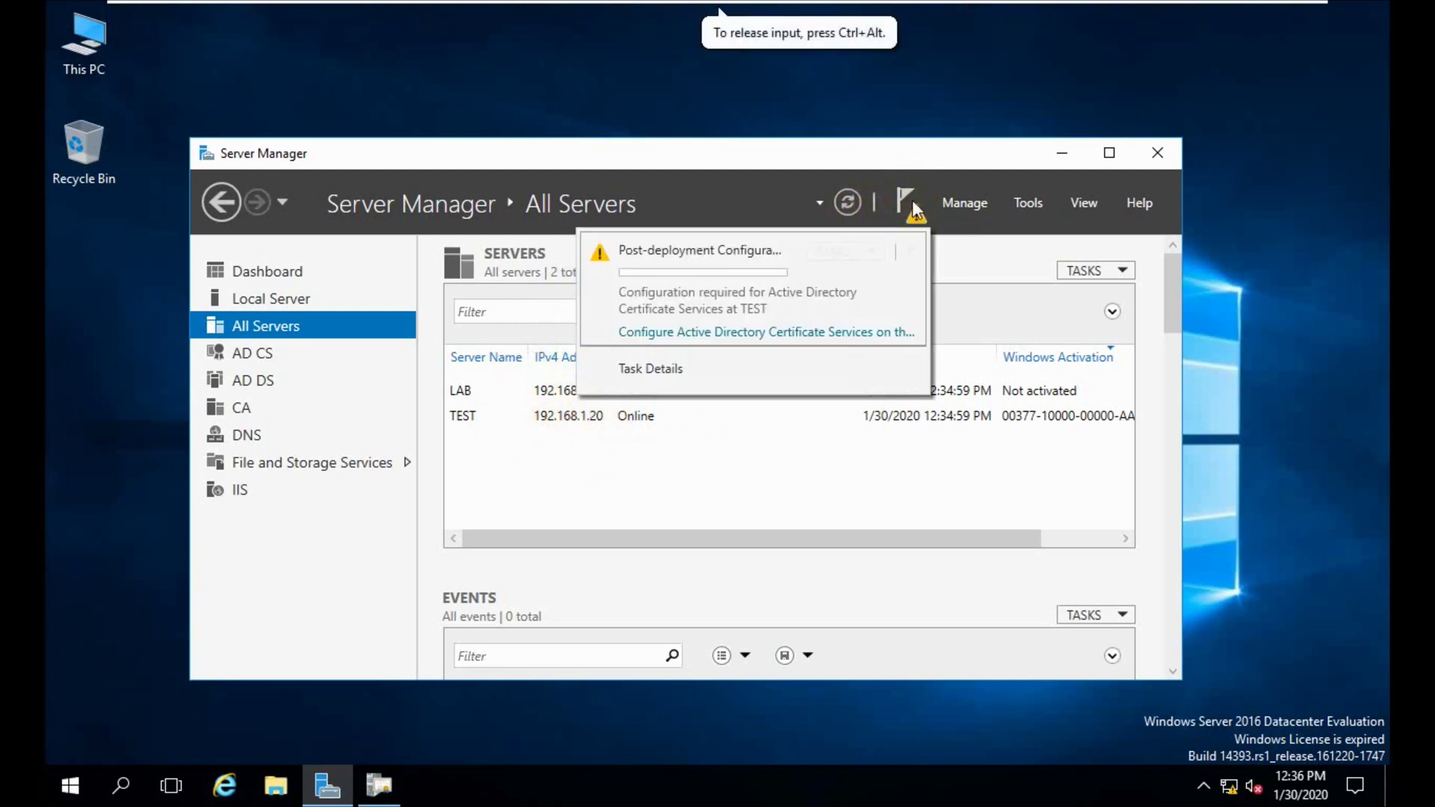
click(698, 335)
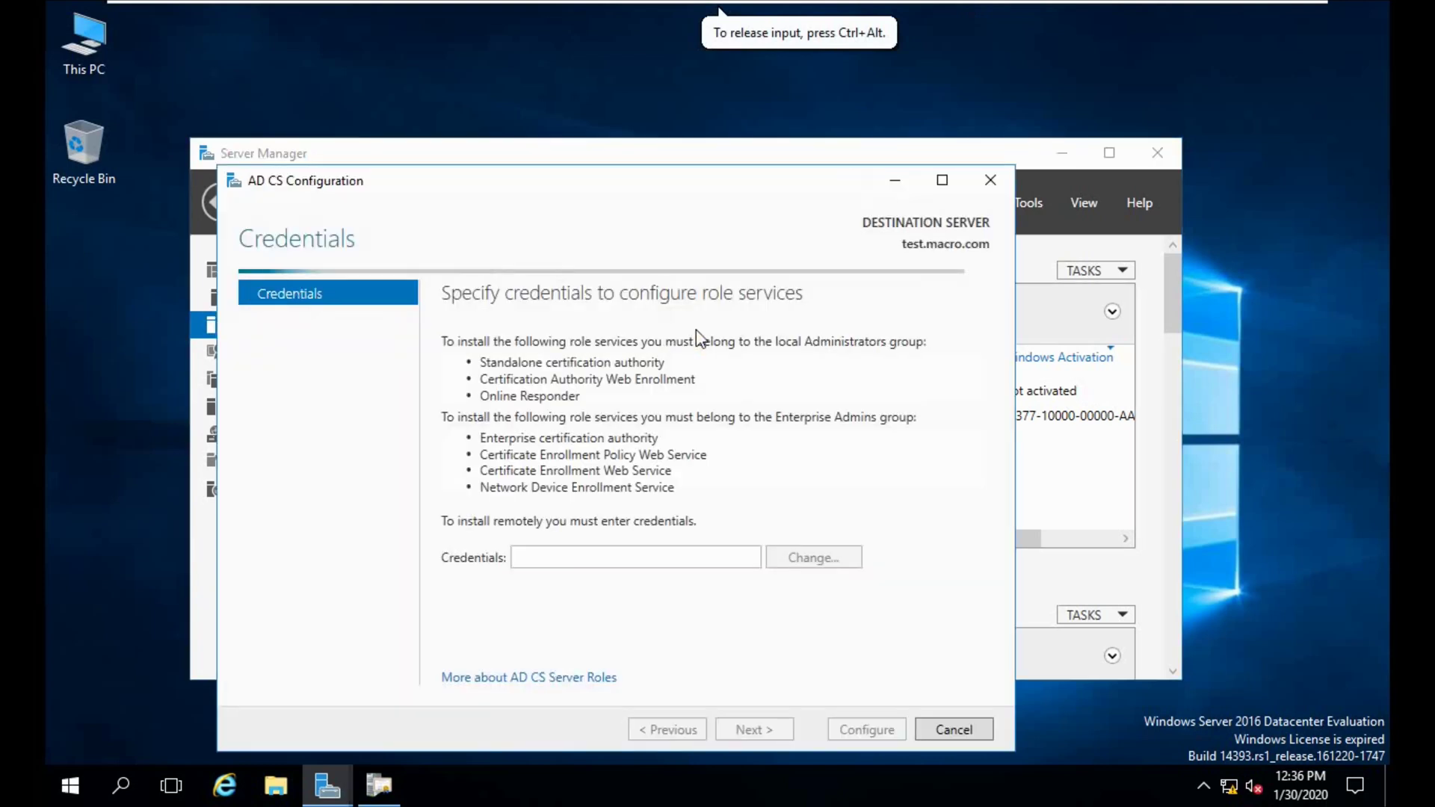
drag(650, 176, 663, 115)
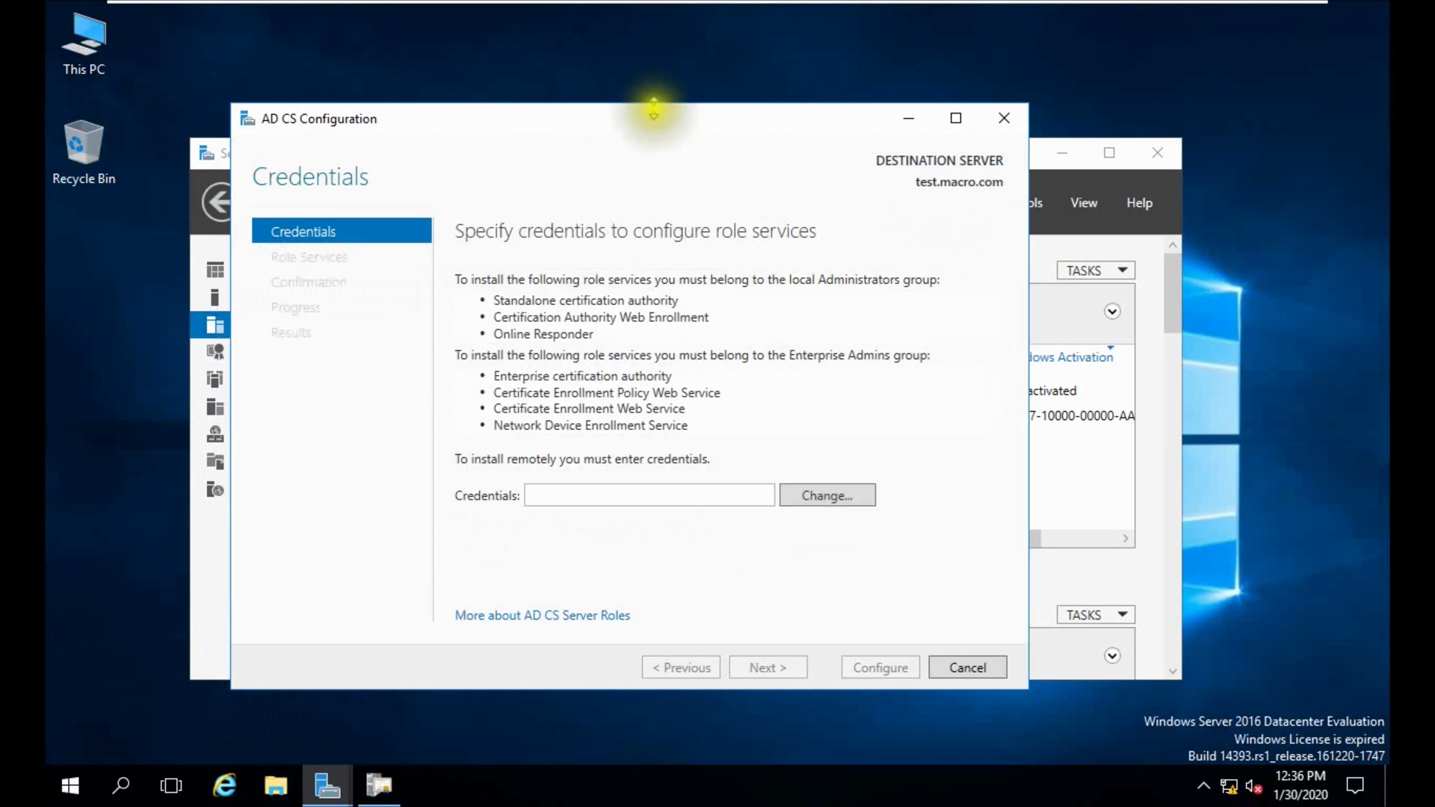
Enter the MACRO\Administrator account and its password as the wizard's credentials.
click(807, 499)
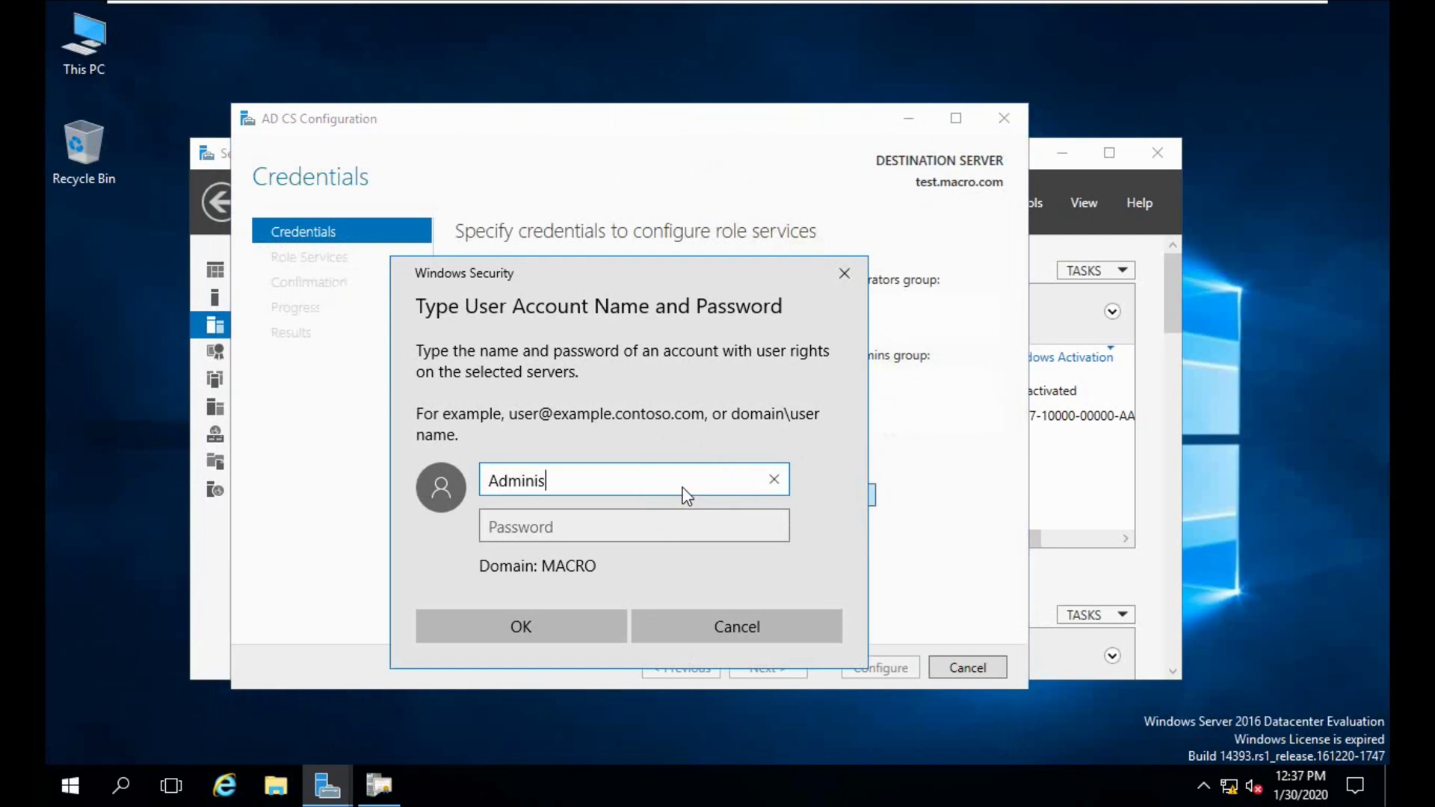
click(683, 490)
text(trator)
key(Tab)
text(••)
click(656, 501)
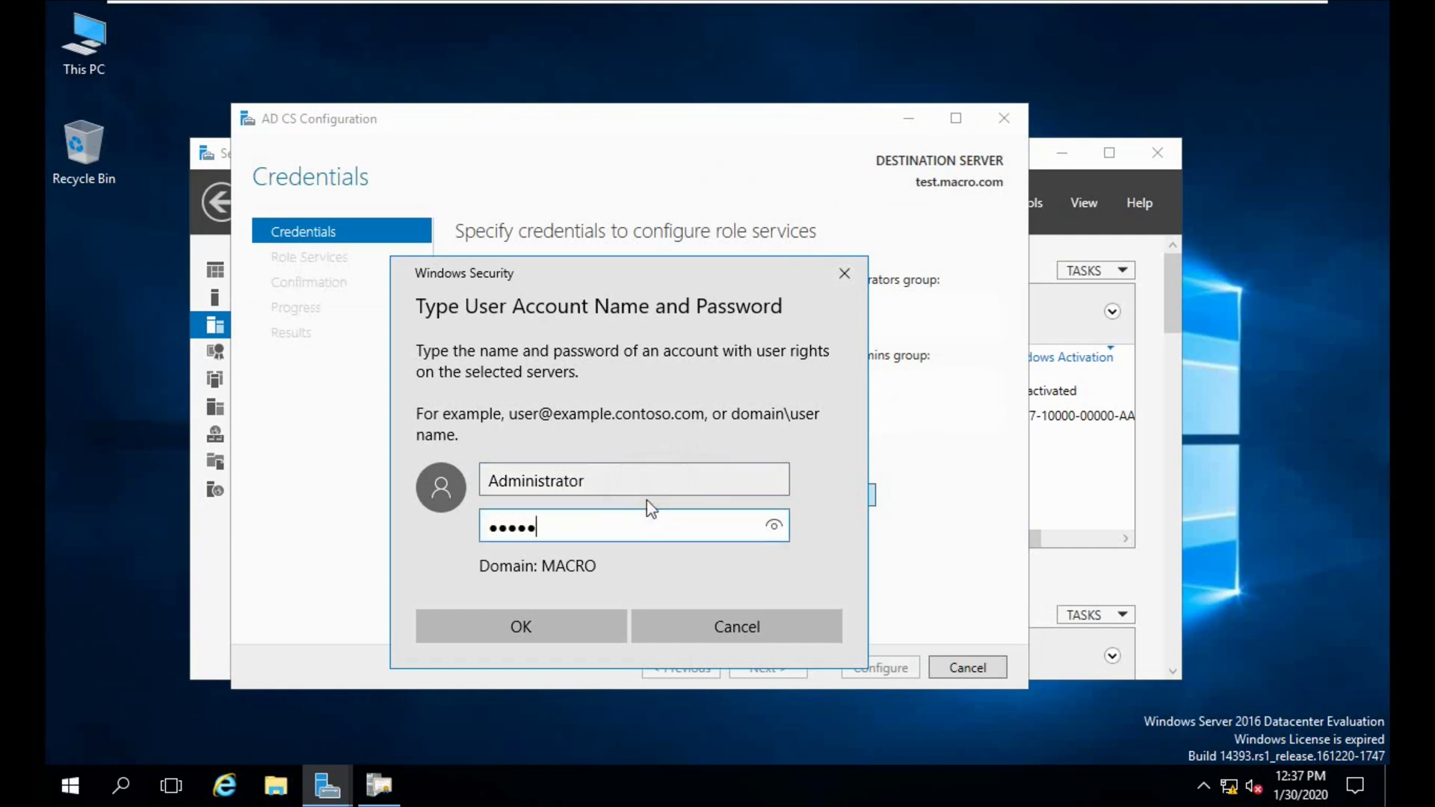
click(551, 621)
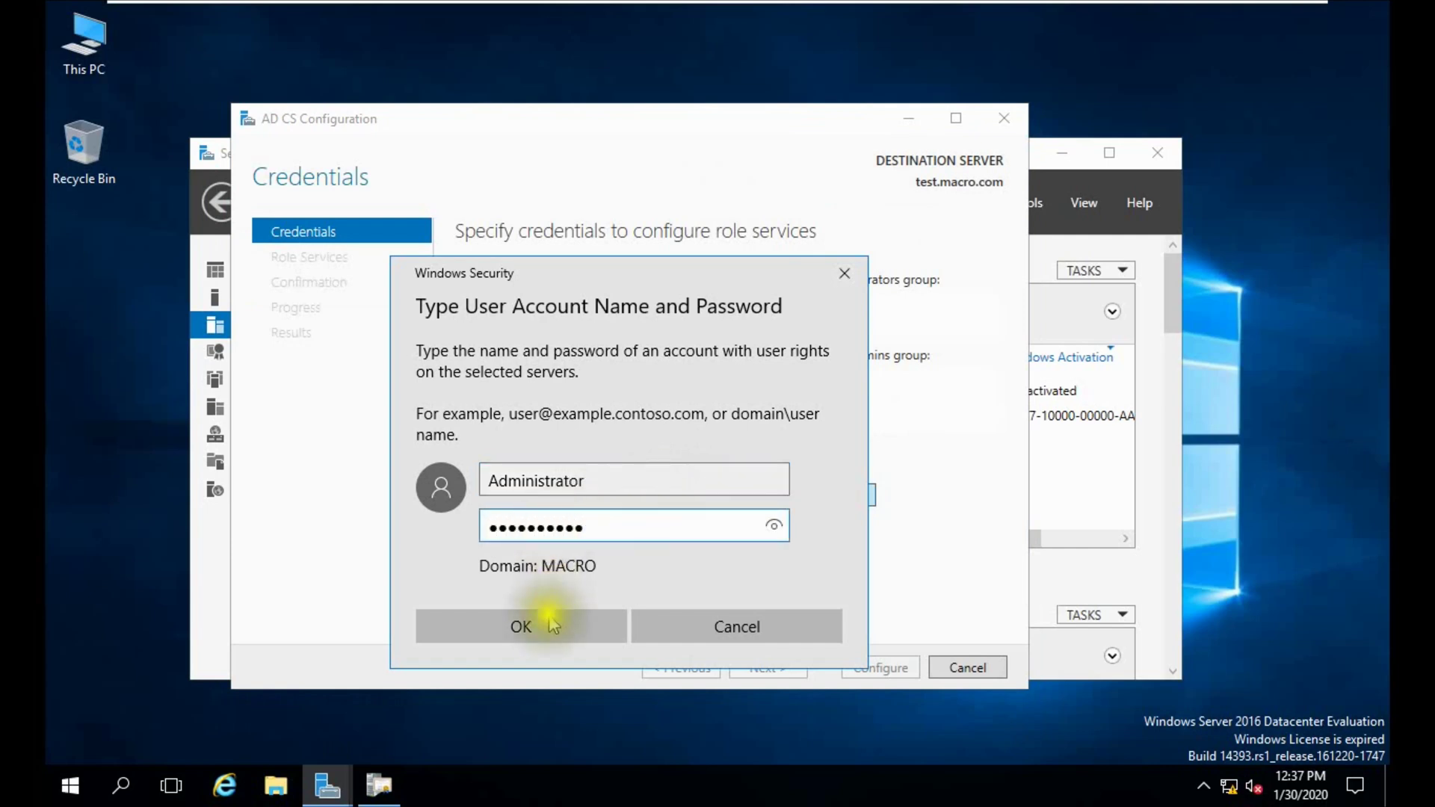
click(511, 434)
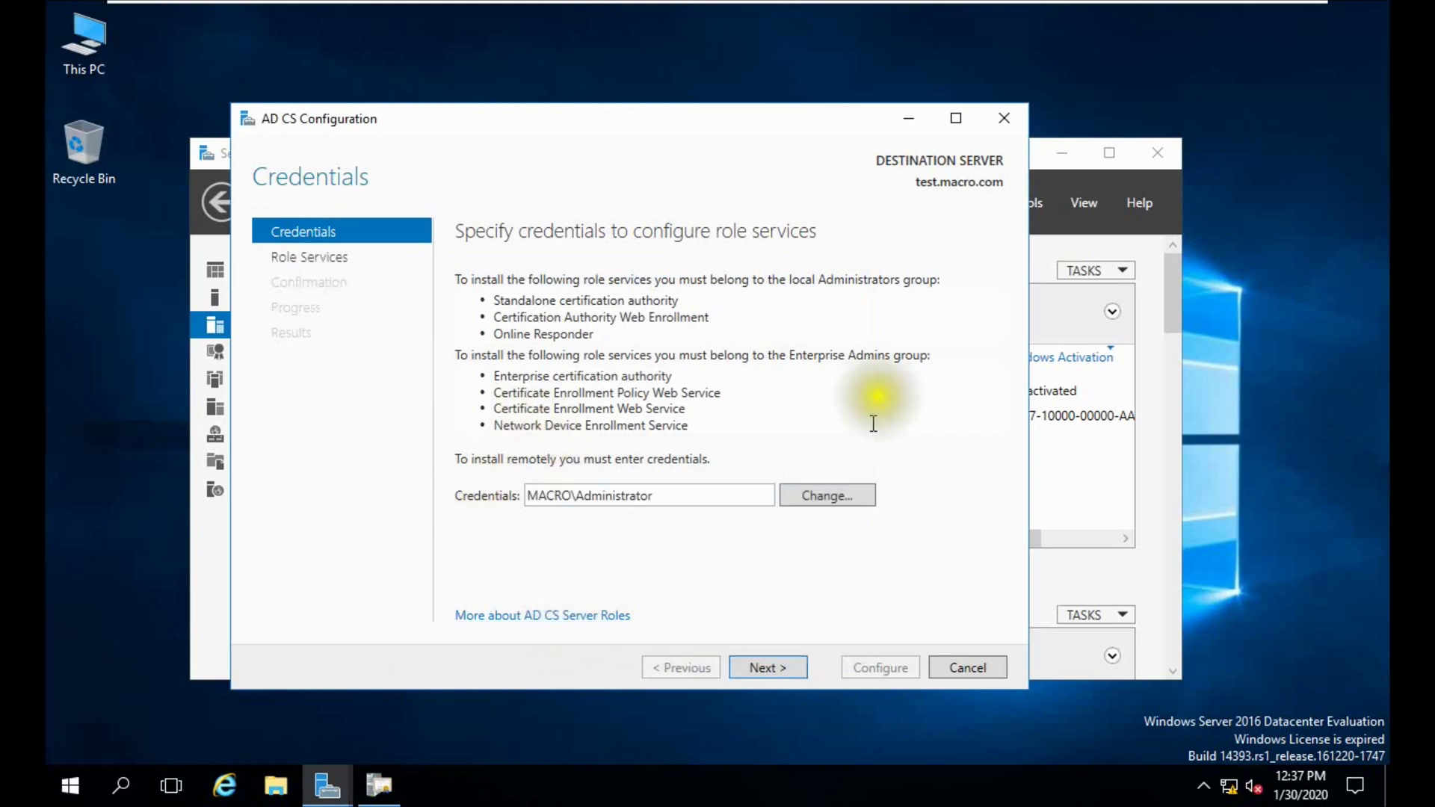
Choose Certification Authority and Web Enrollment, keep Enterprise CA, and select Subordinate CA.
click(948, 190)
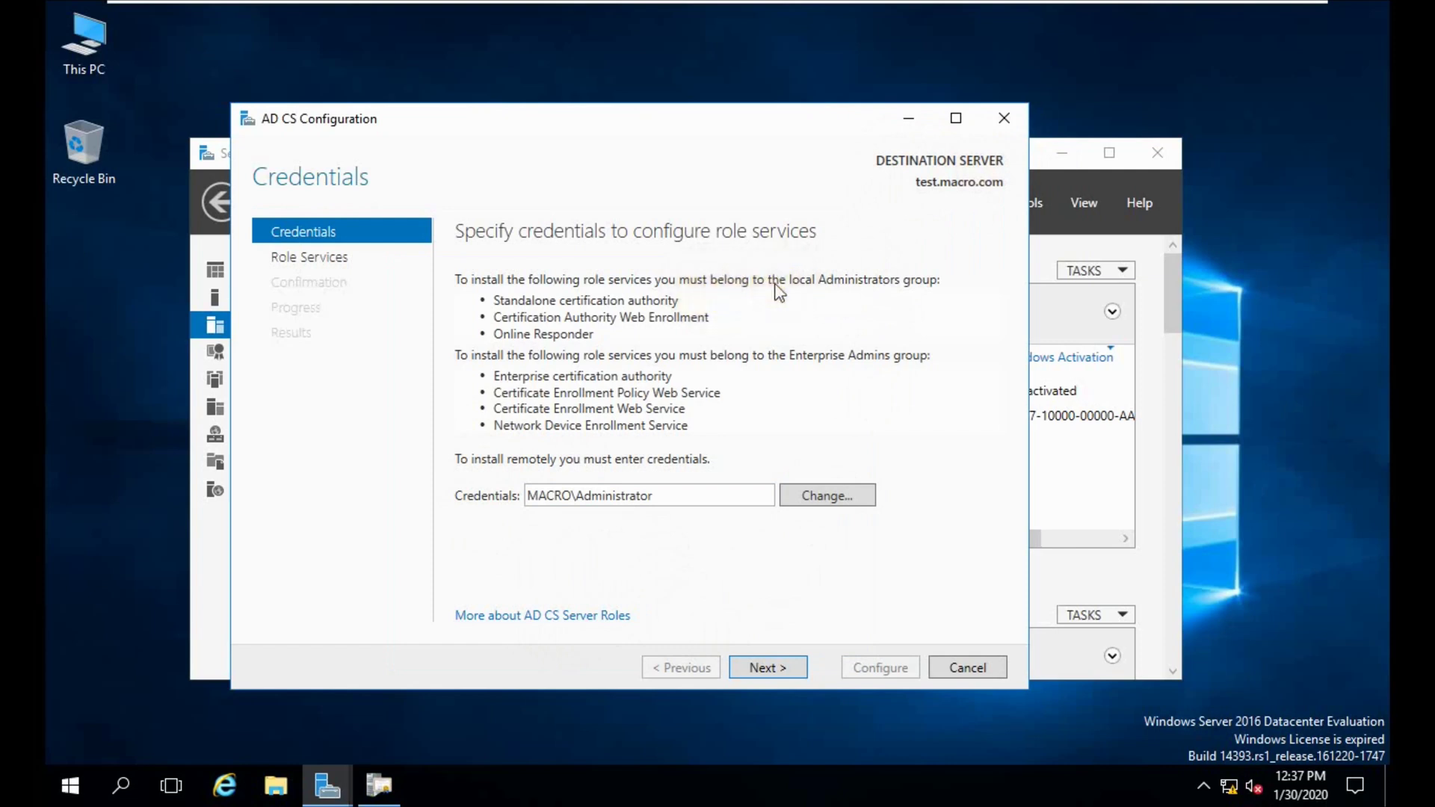
click(765, 666)
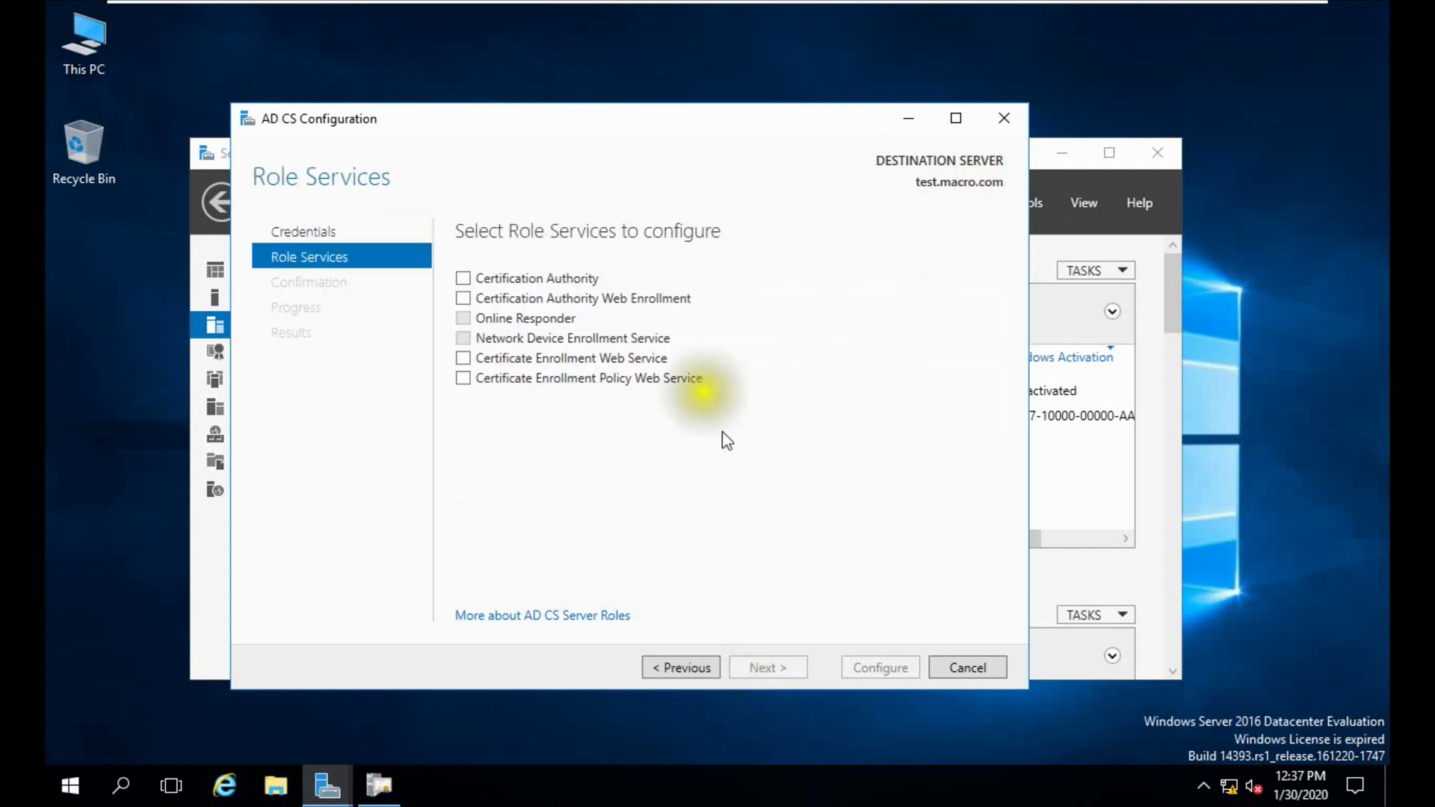
click(531, 278)
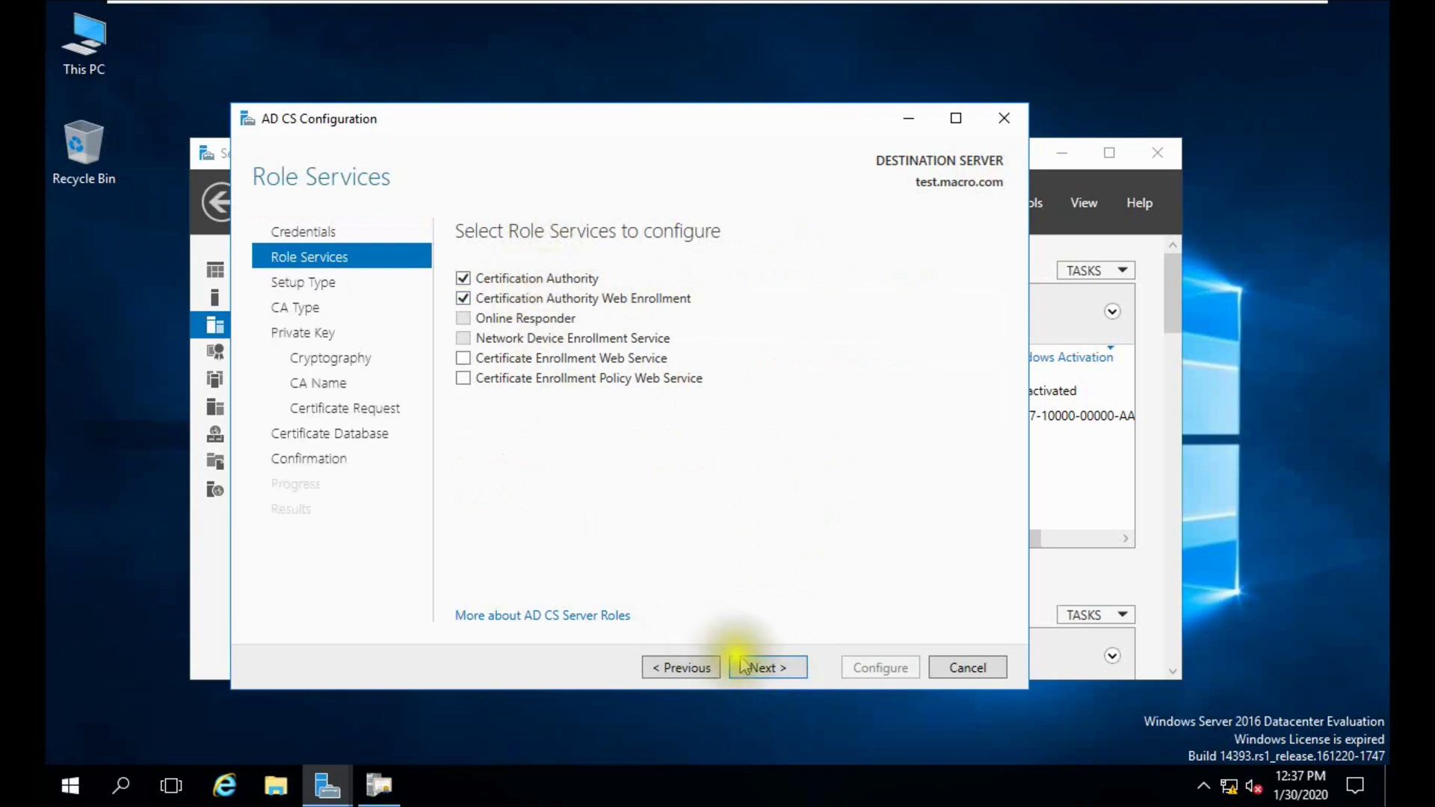
click(763, 666)
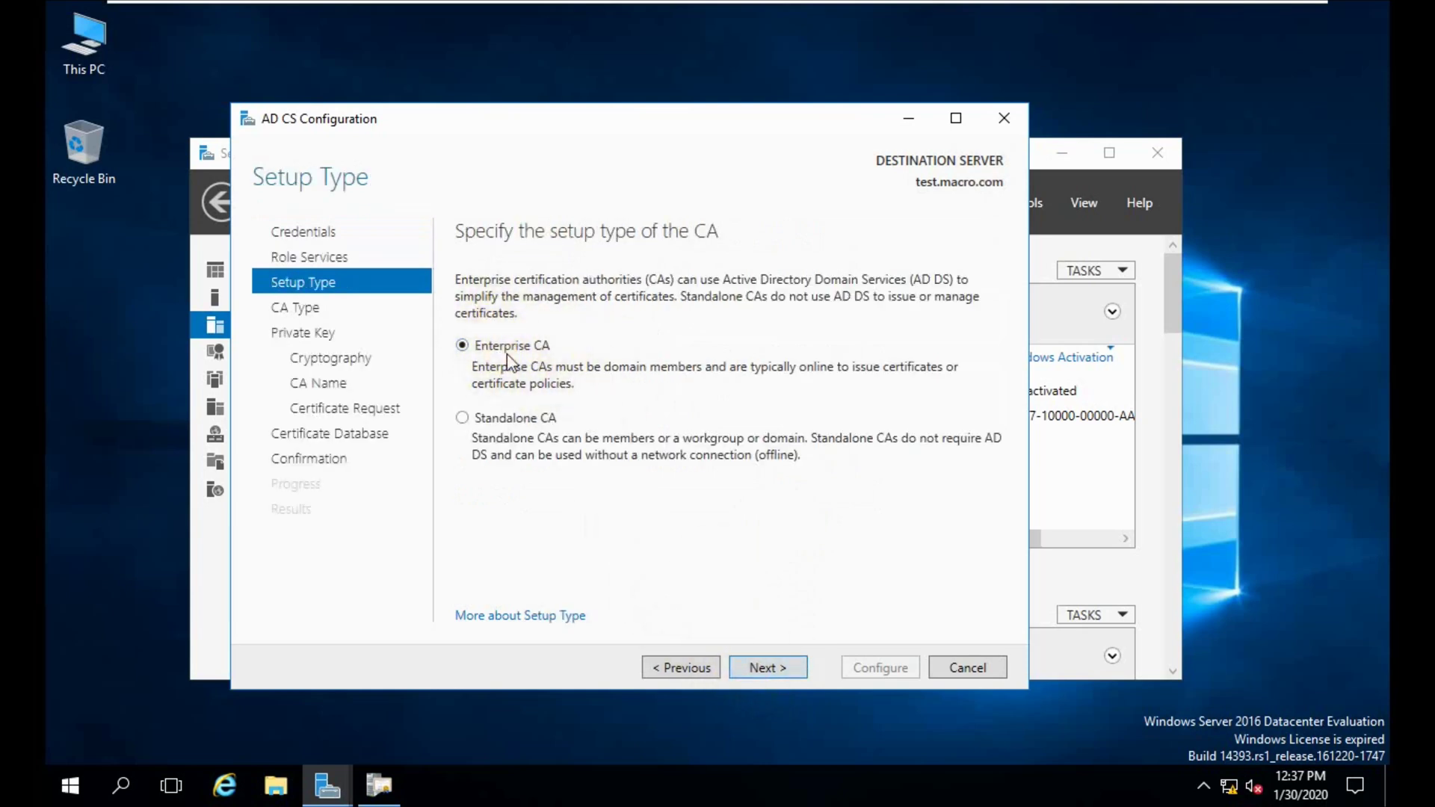
click(763, 667)
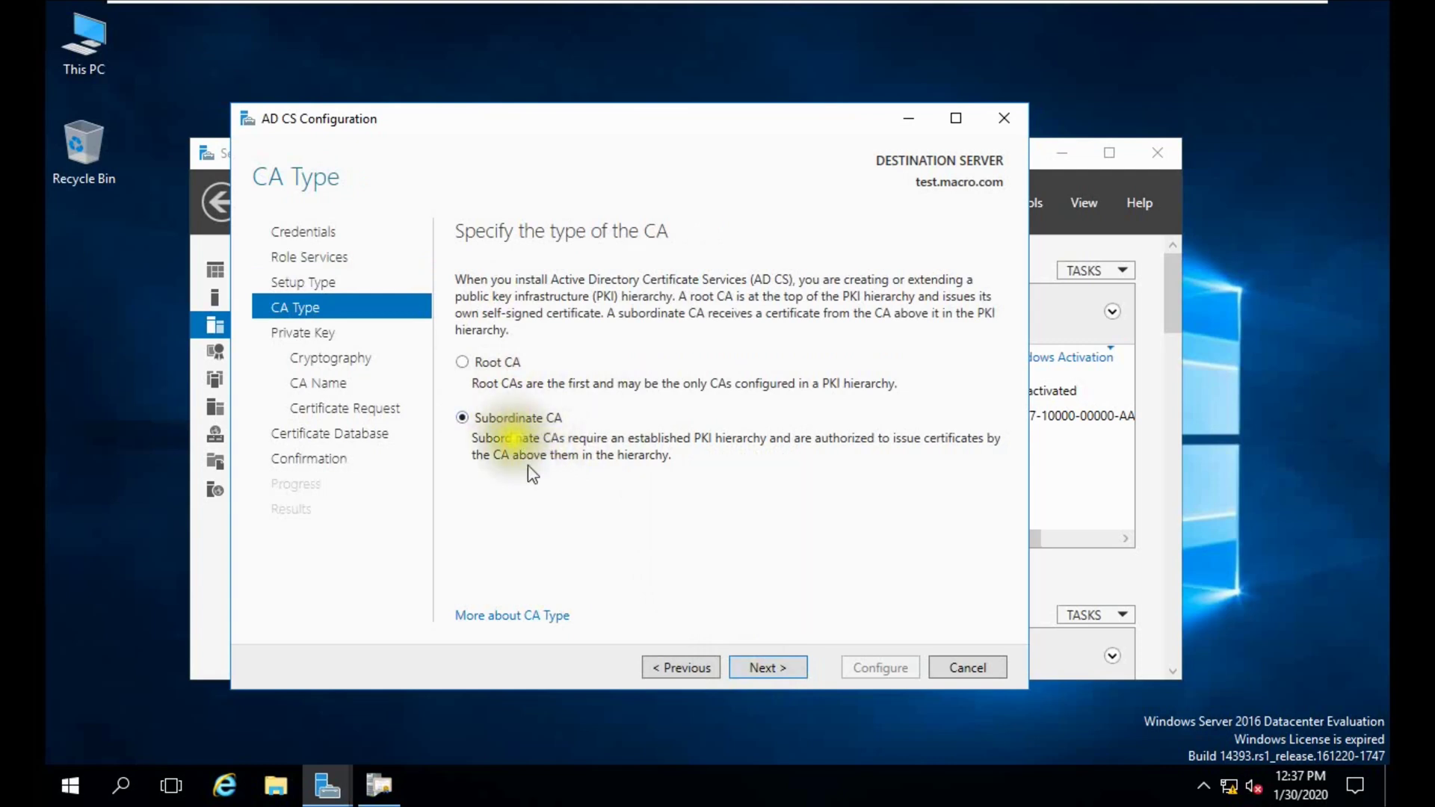
click(758, 668)
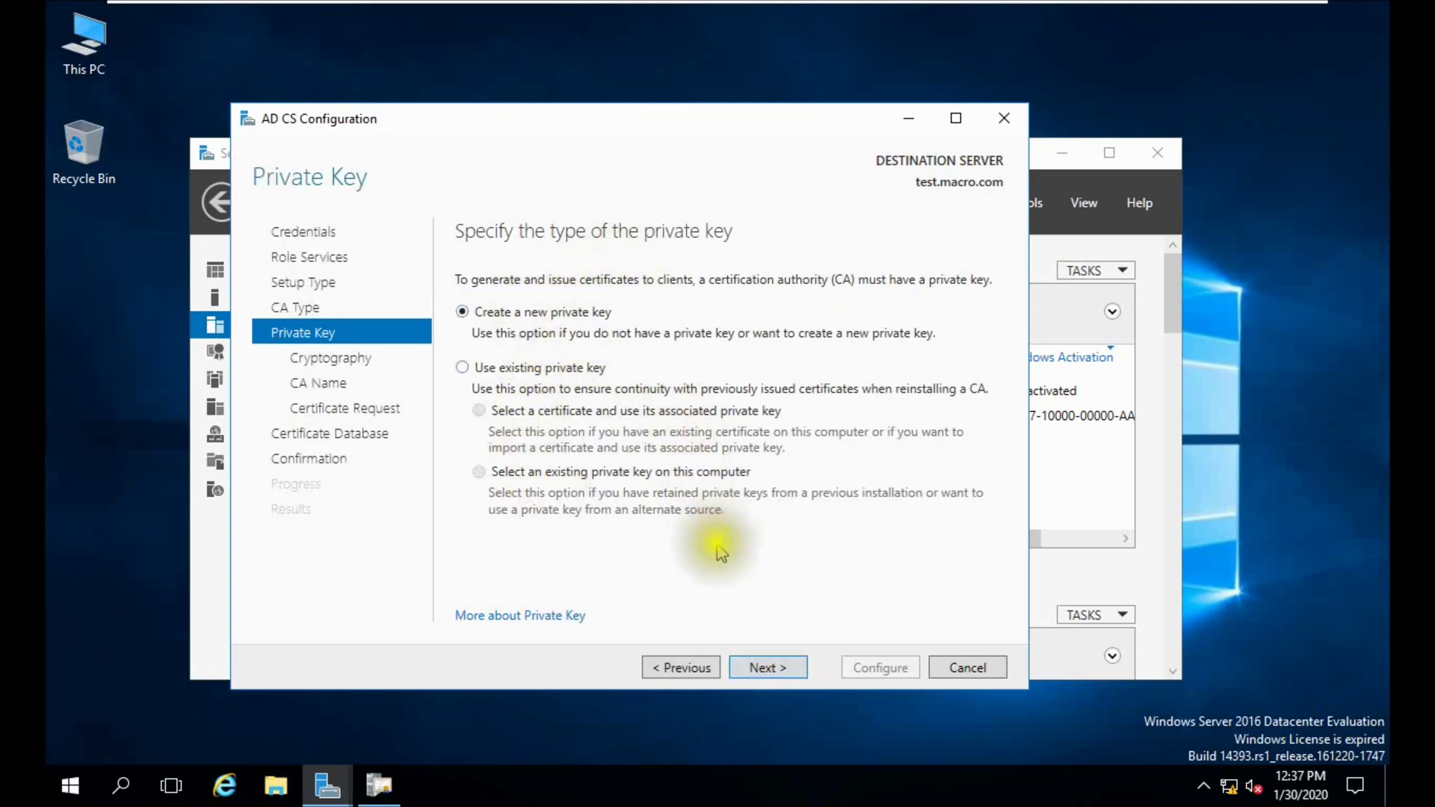
Create a new 4096-bit SHA256 key and keep the CA name macro-TEST-CA.
click(764, 667)
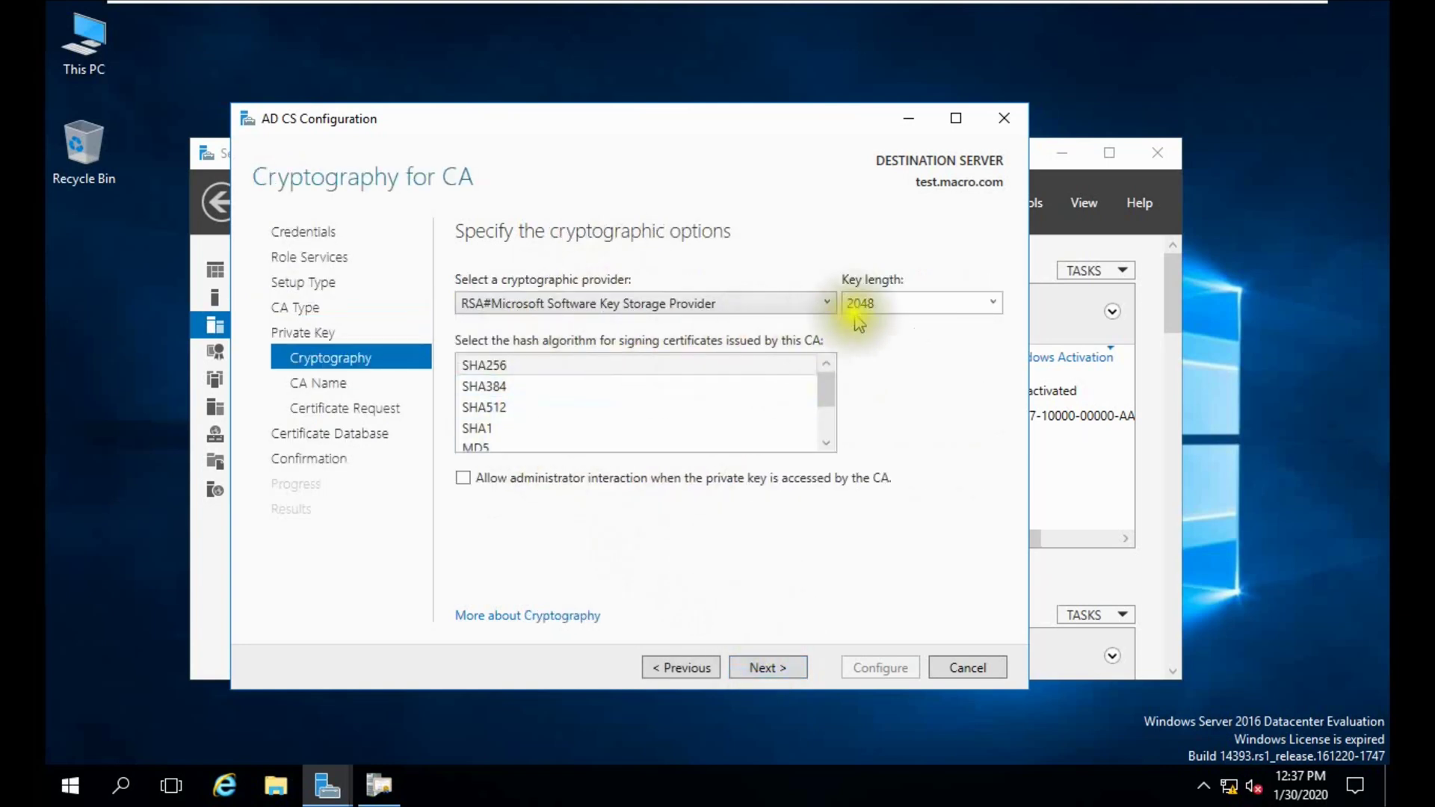
click(991, 303)
click(887, 391)
click(535, 371)
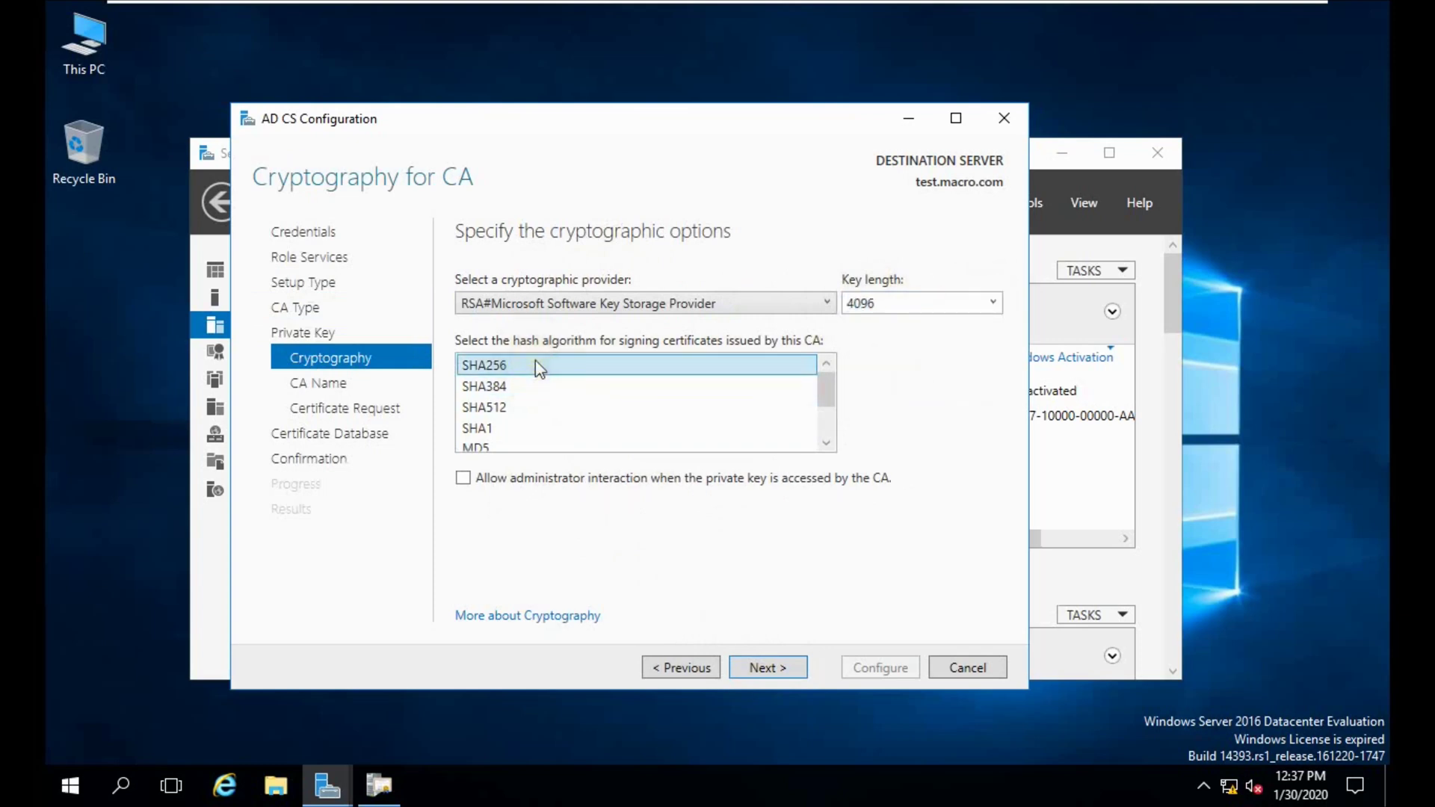
click(774, 667)
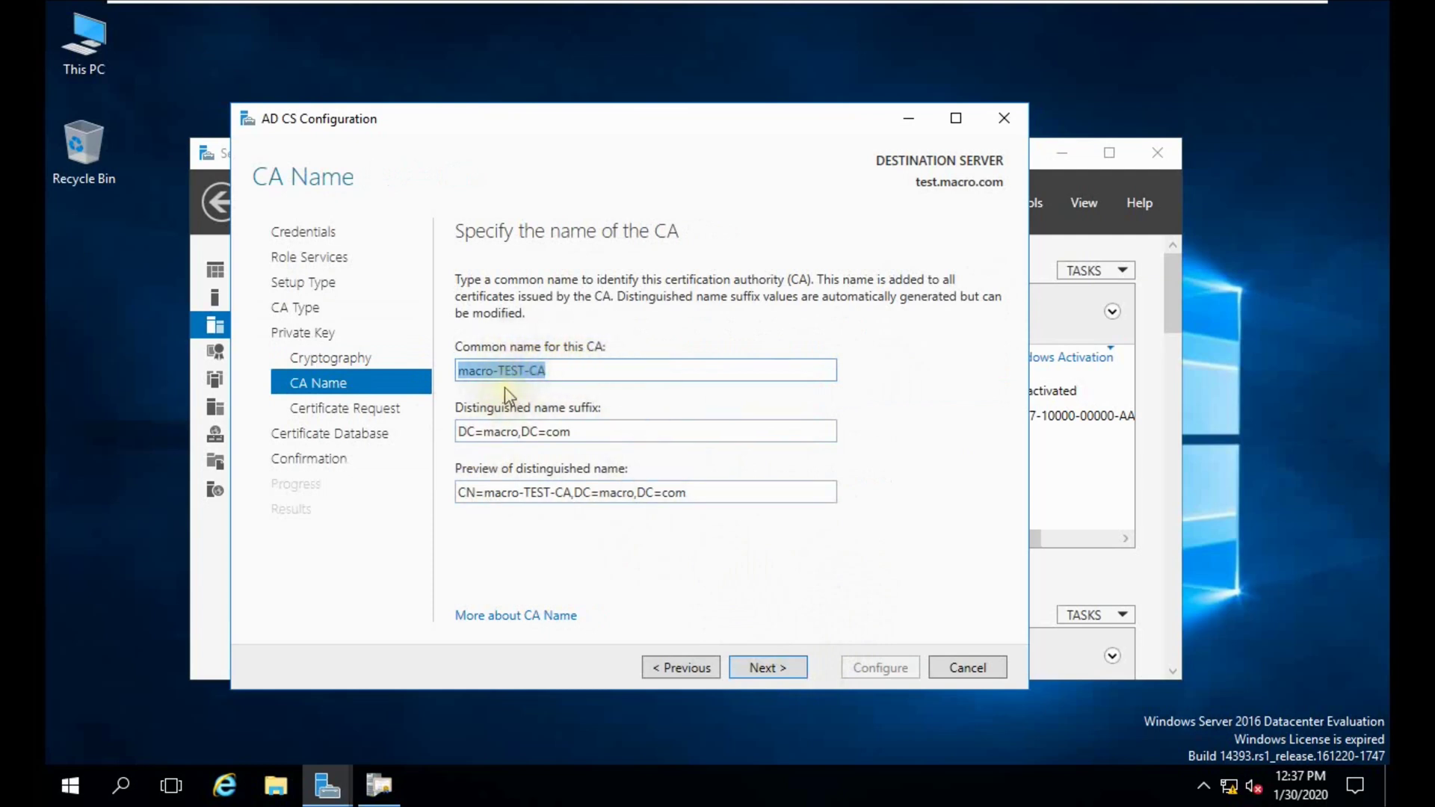
click(771, 667)
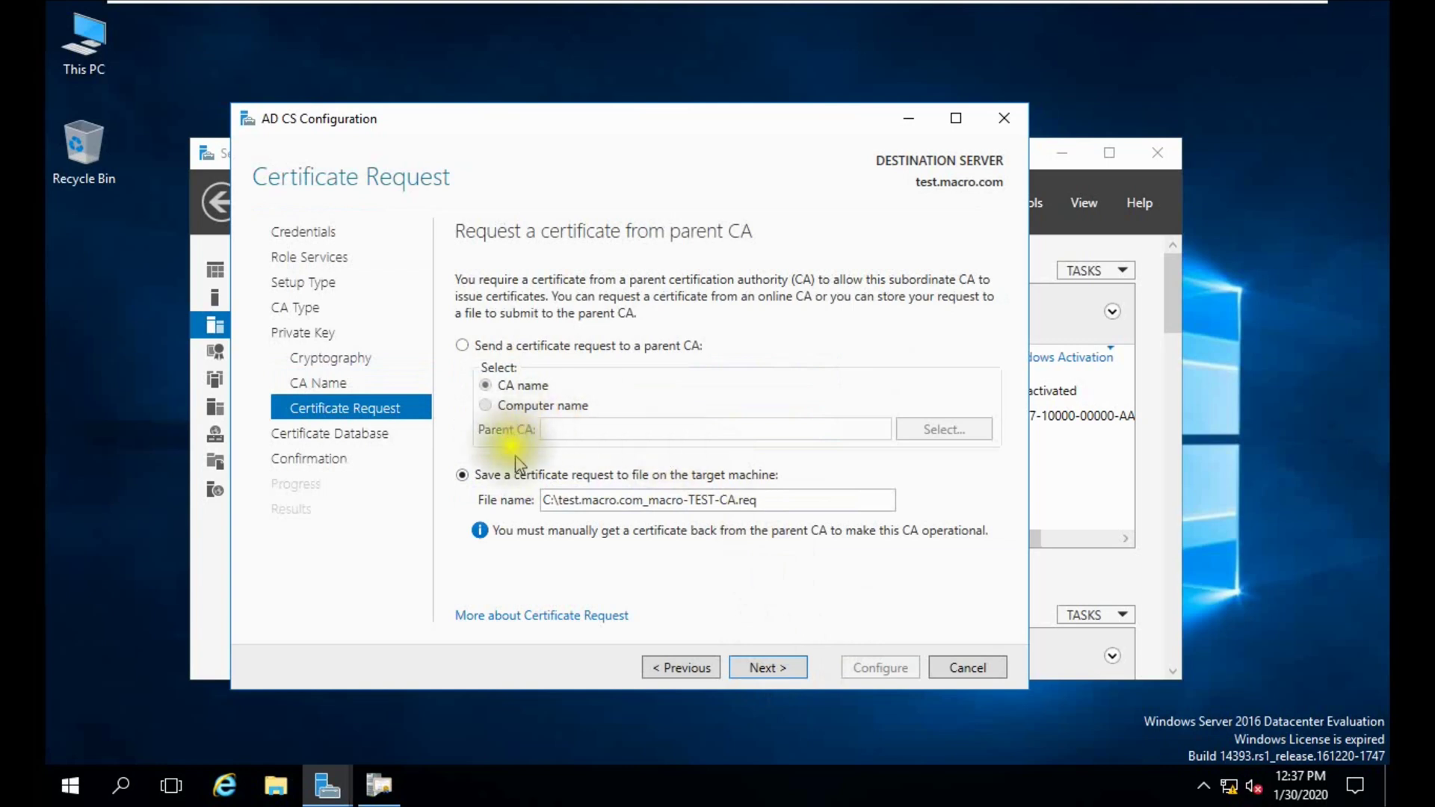
Send the certificate request to parent CA macro-LAB-CA.
click(527, 349)
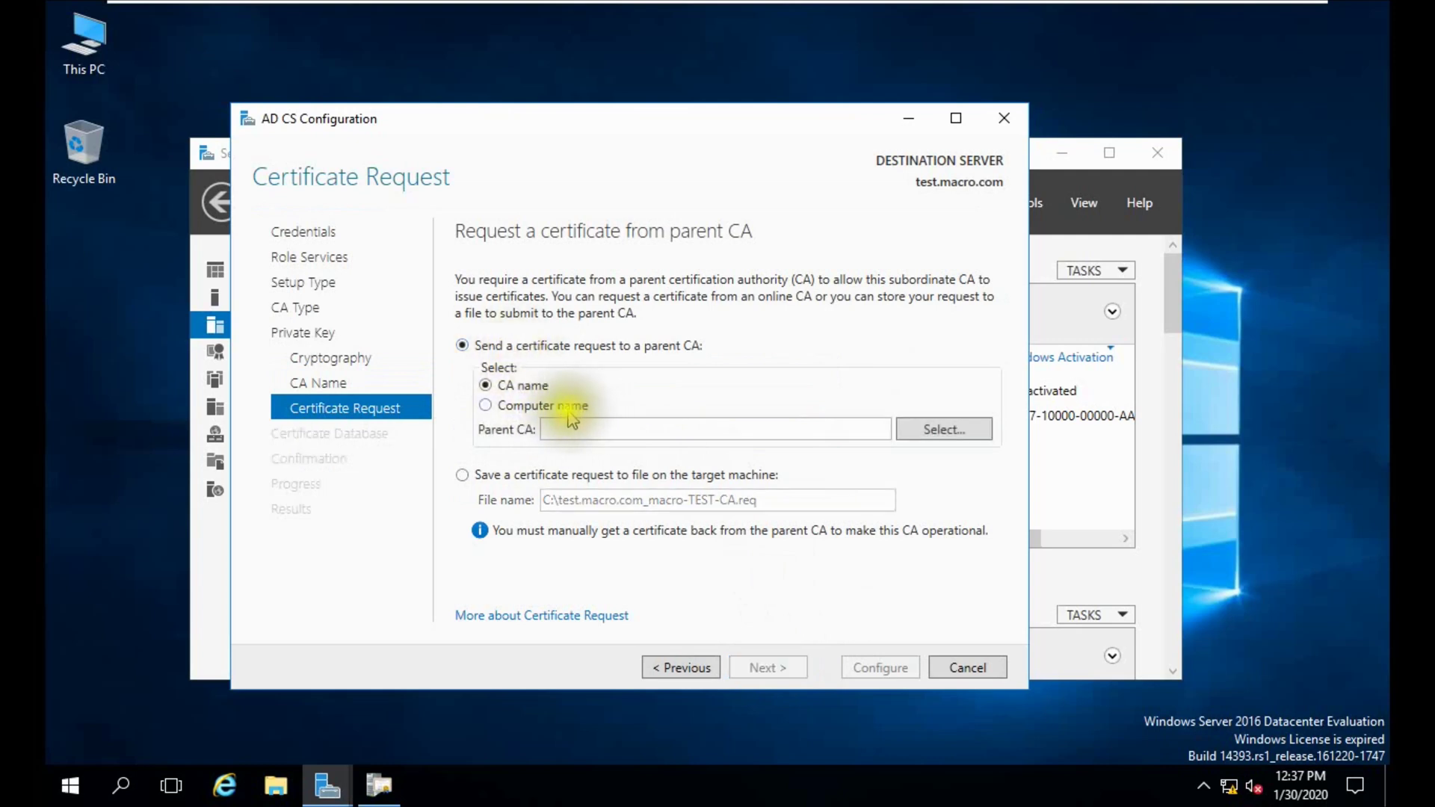
click(941, 430)
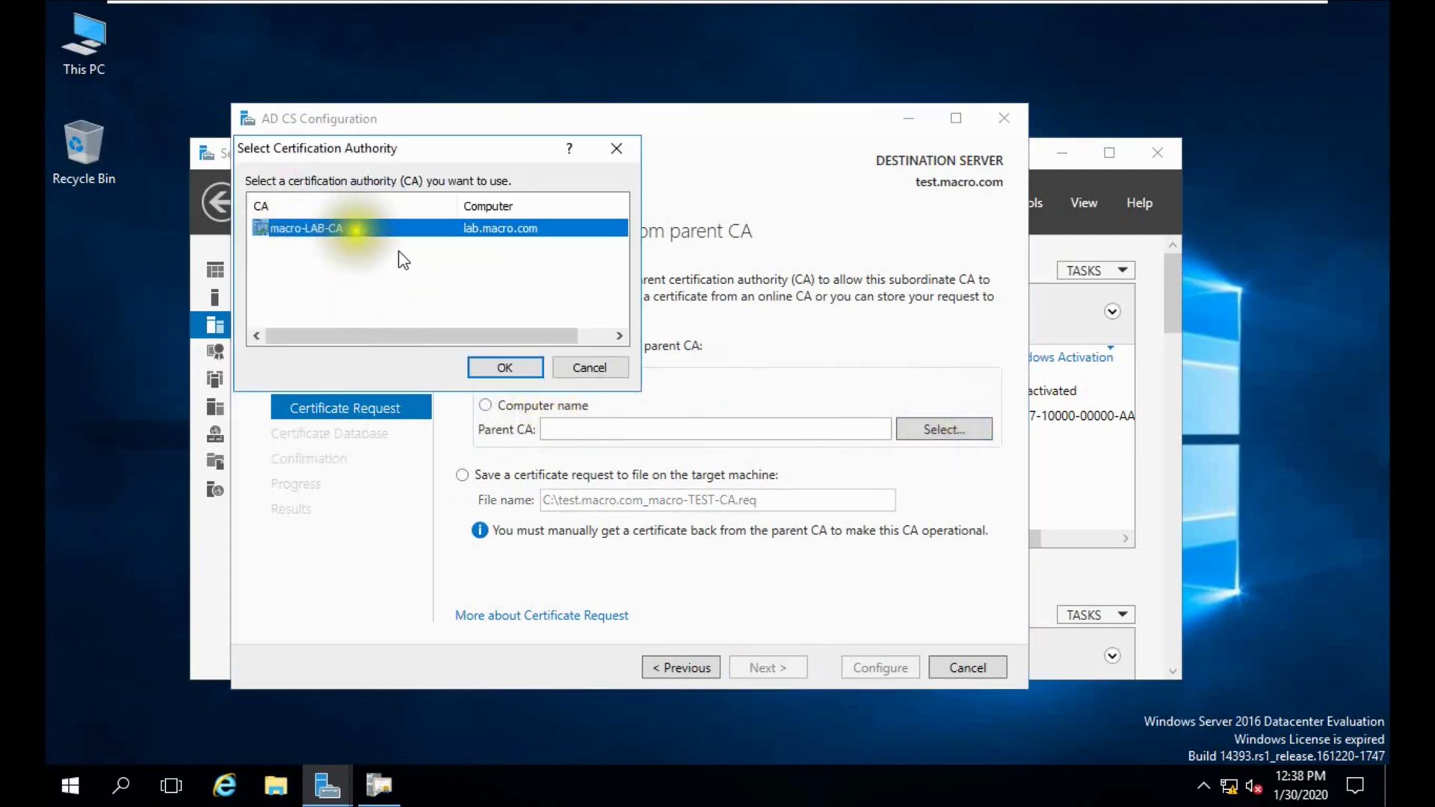
click(509, 367)
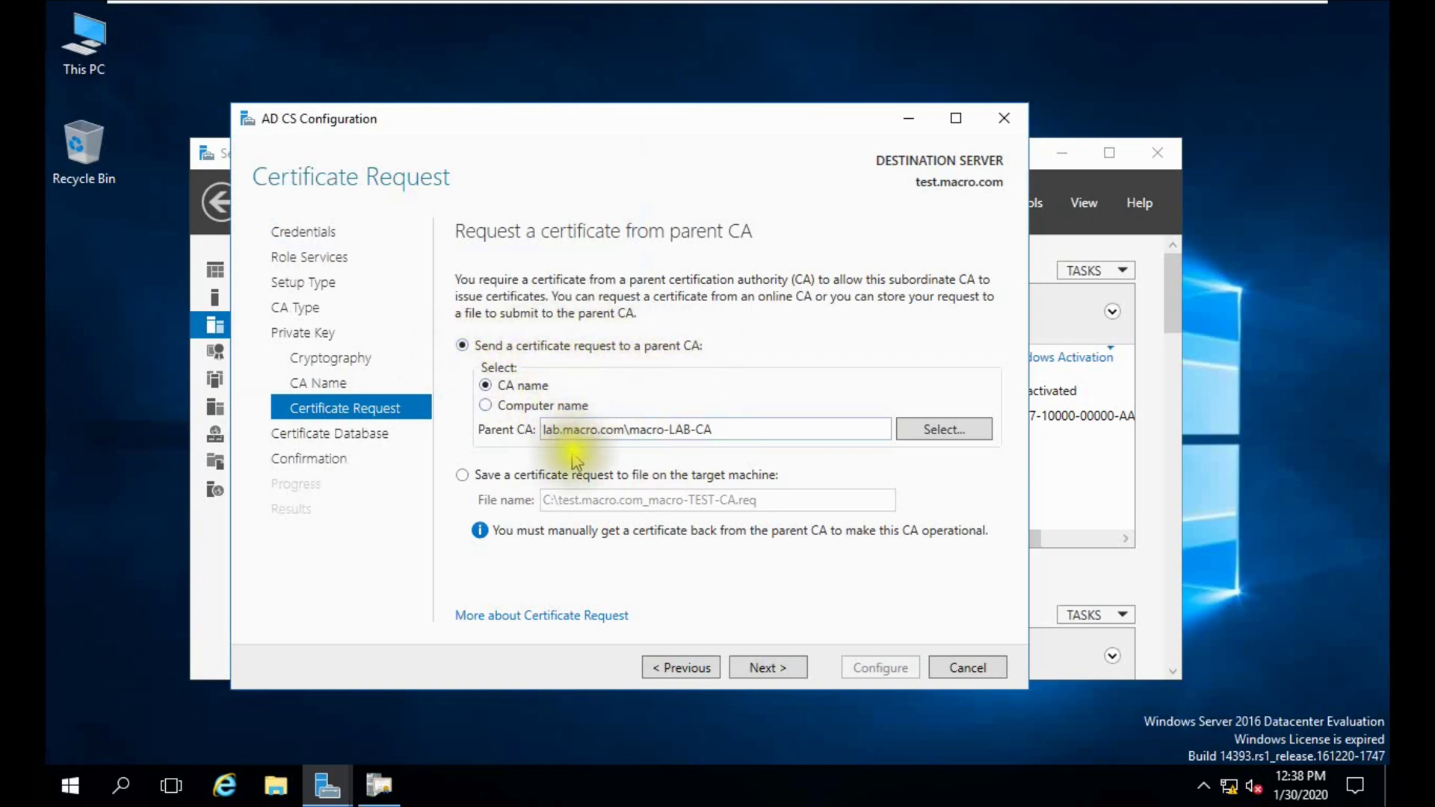
click(751, 673)
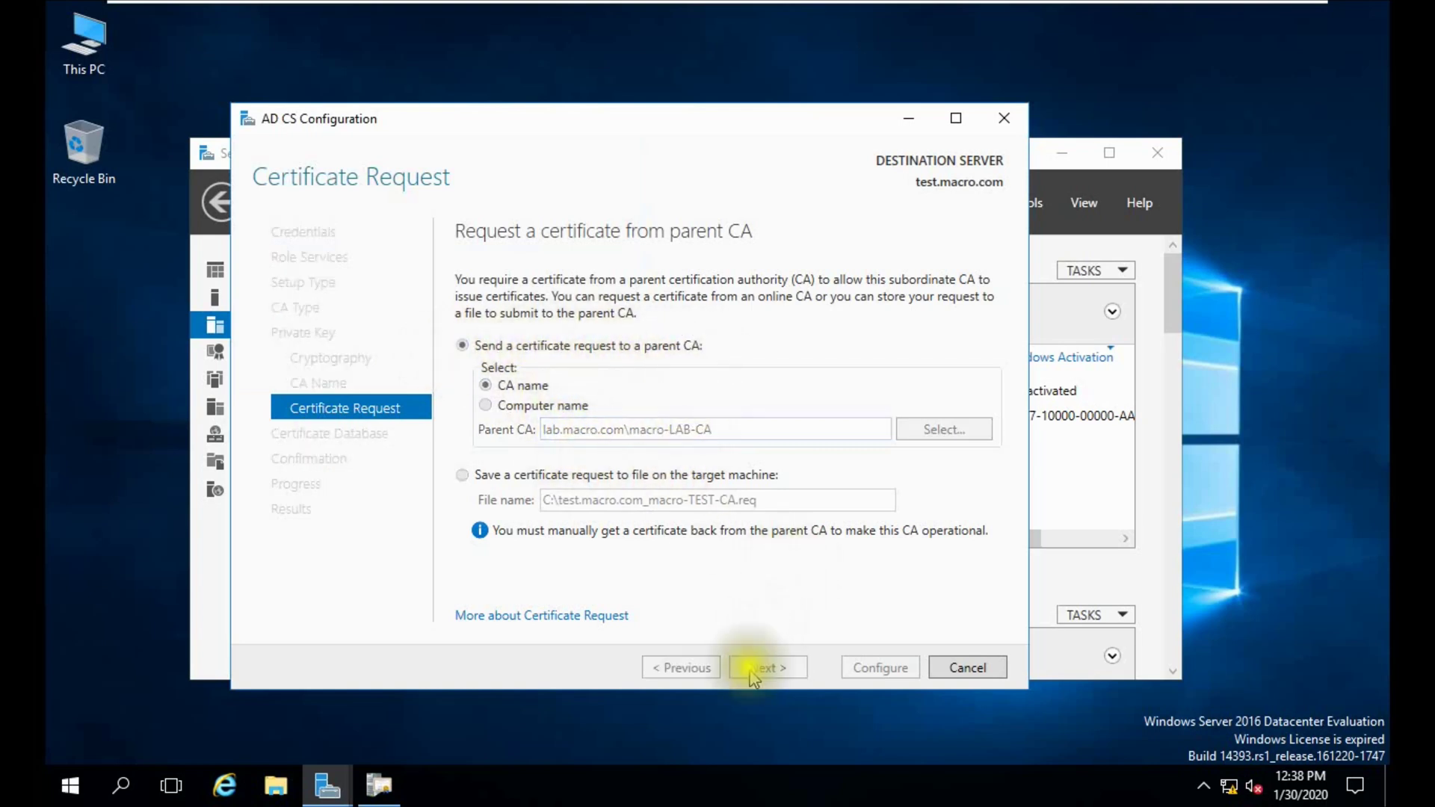
Accept default database locations, run Configure, and view Configuration succeeded for both role services.
click(746, 669)
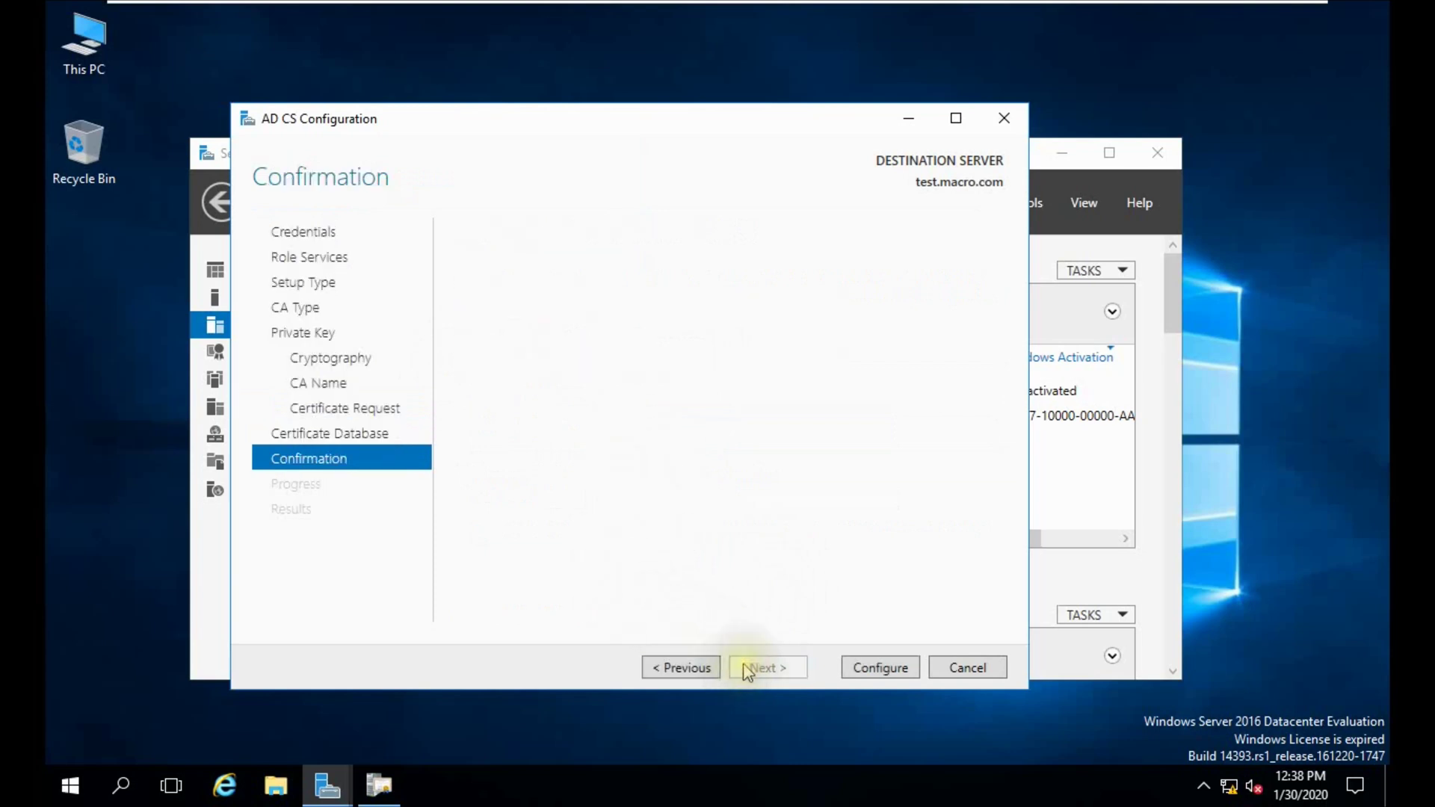
click(867, 664)
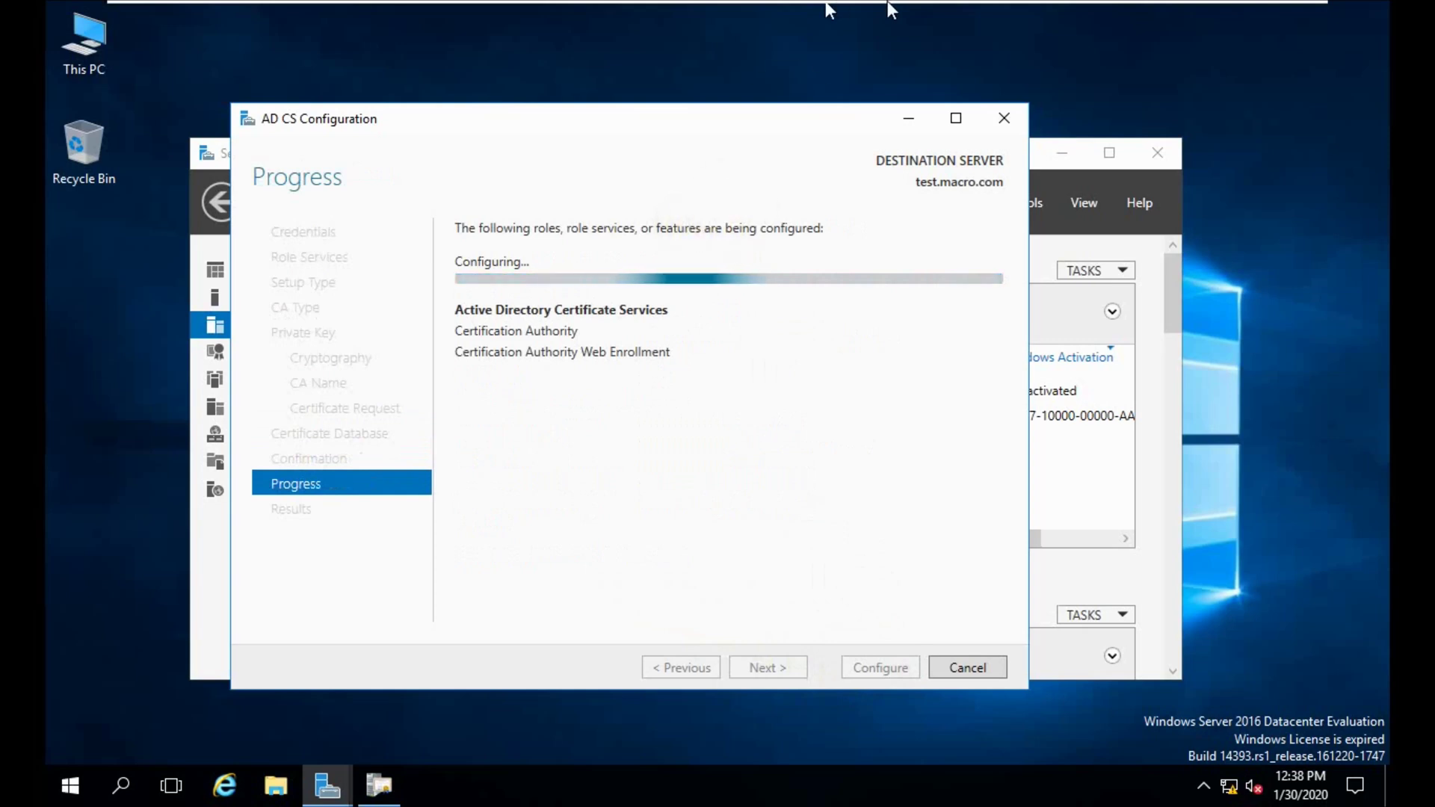
mouse_move(890, 9)
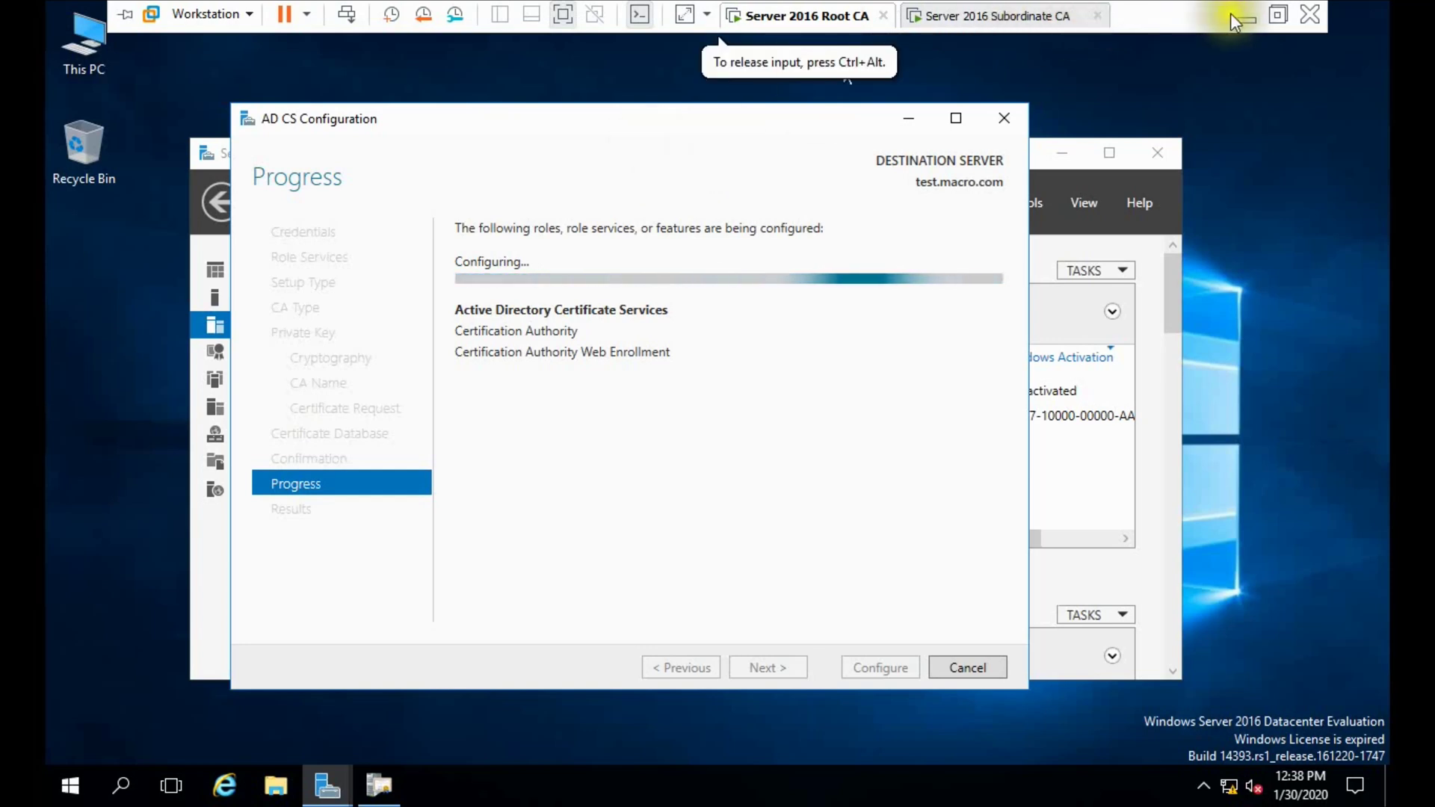
click(1275, 14)
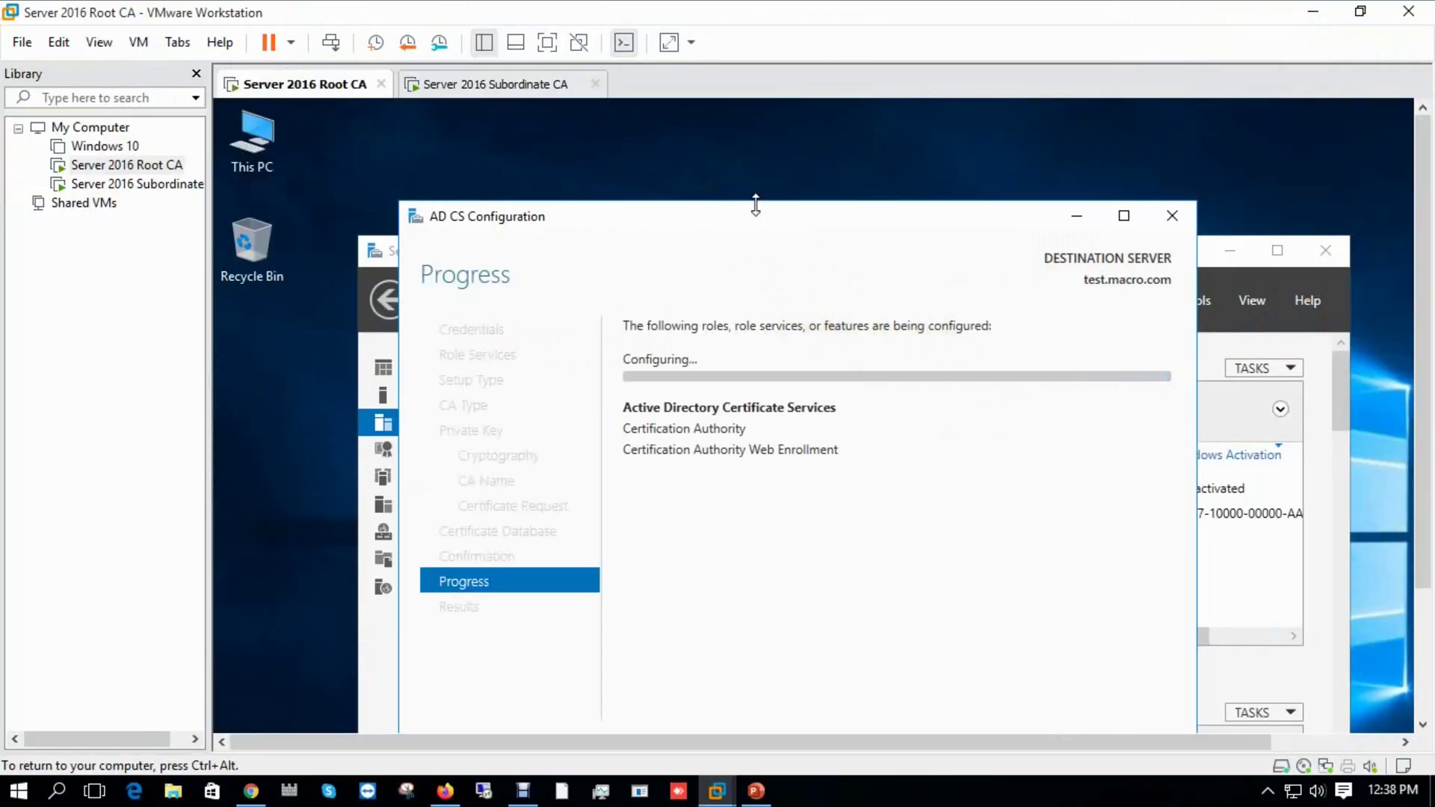
drag(744, 217, 710, 166)
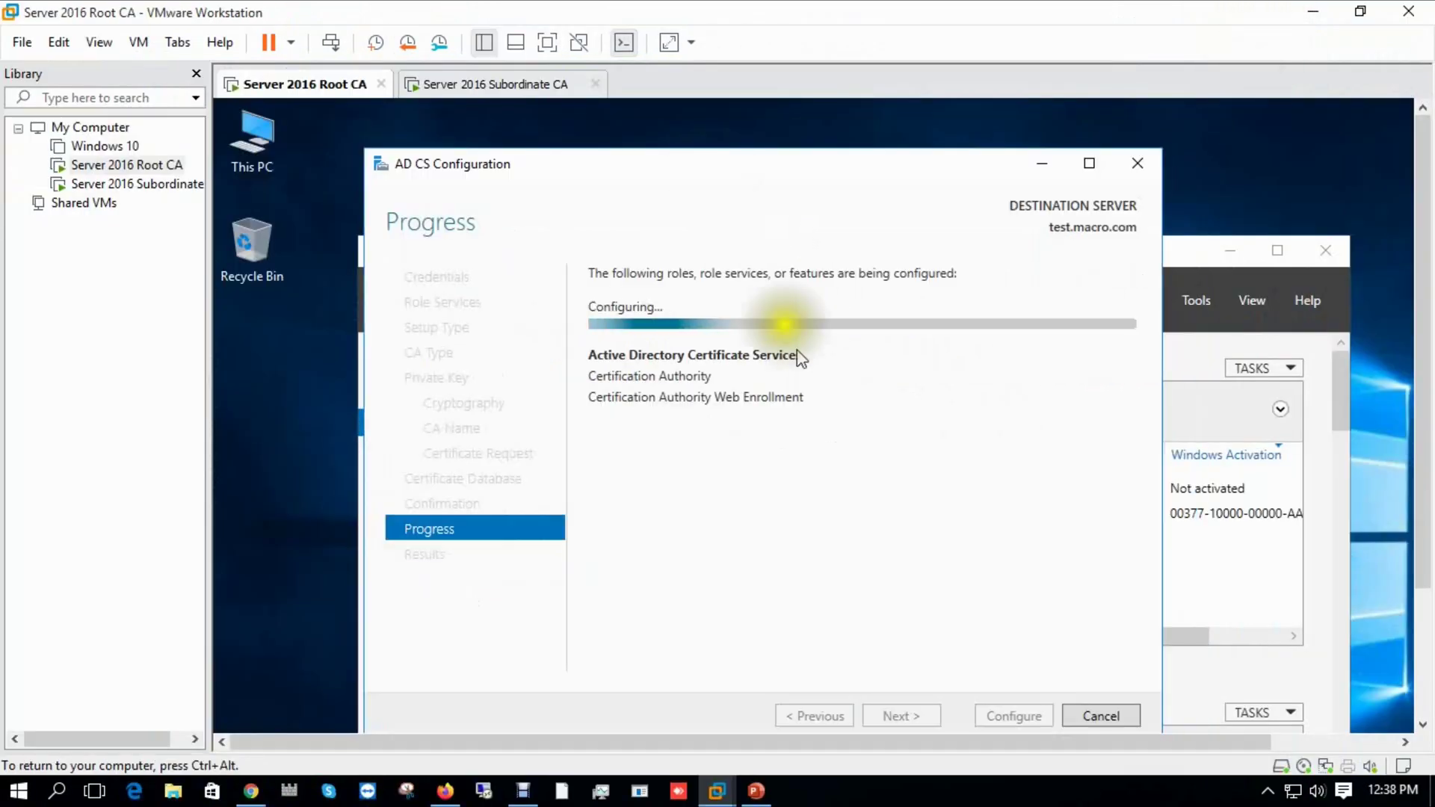
click(869, 793)
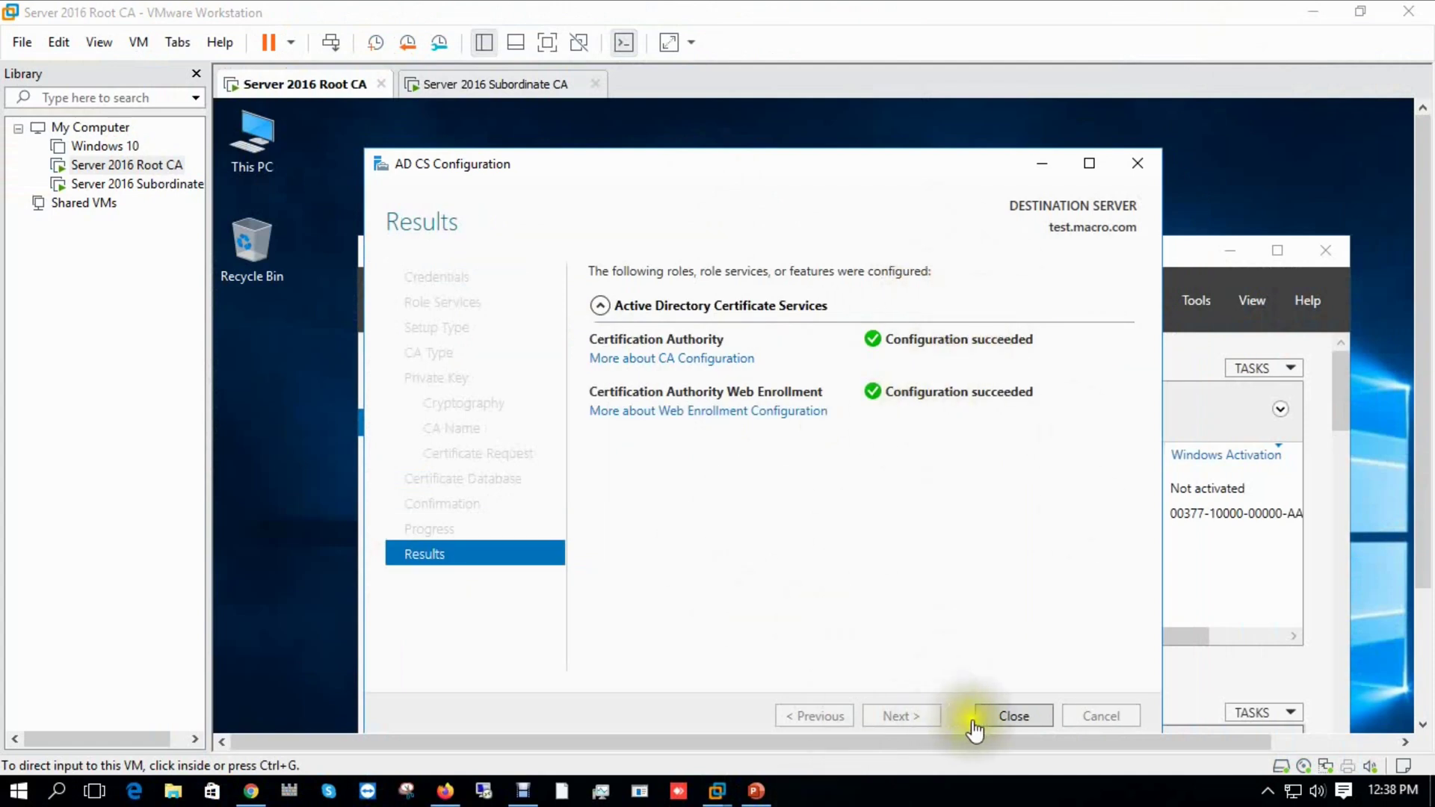
click(710, 172)
double_click(710, 172)
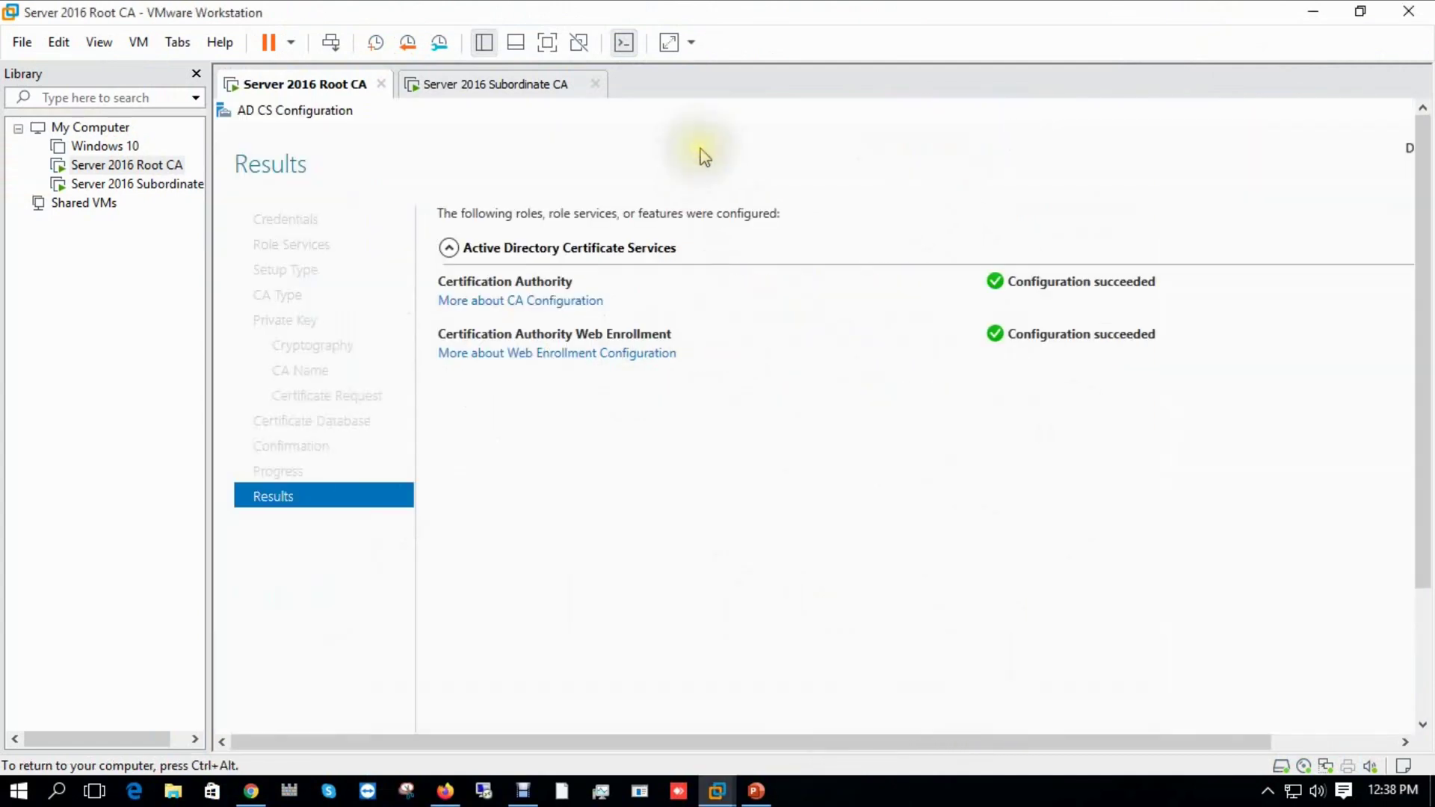
key(ctrl+alt)
click(548, 42)
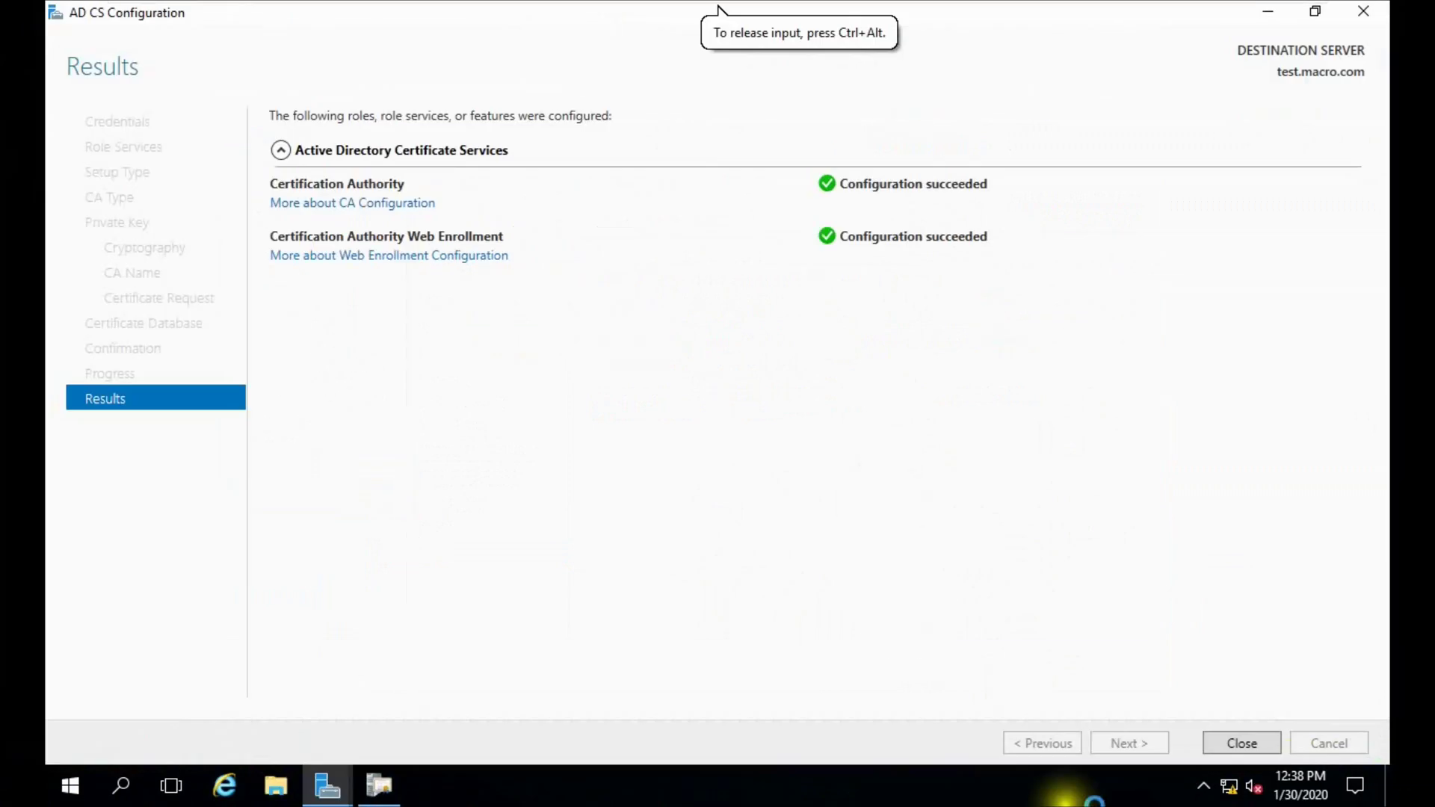
Close the results, configure additional role services with the domain administrator's credentials, and reach Role Services.
click(1235, 744)
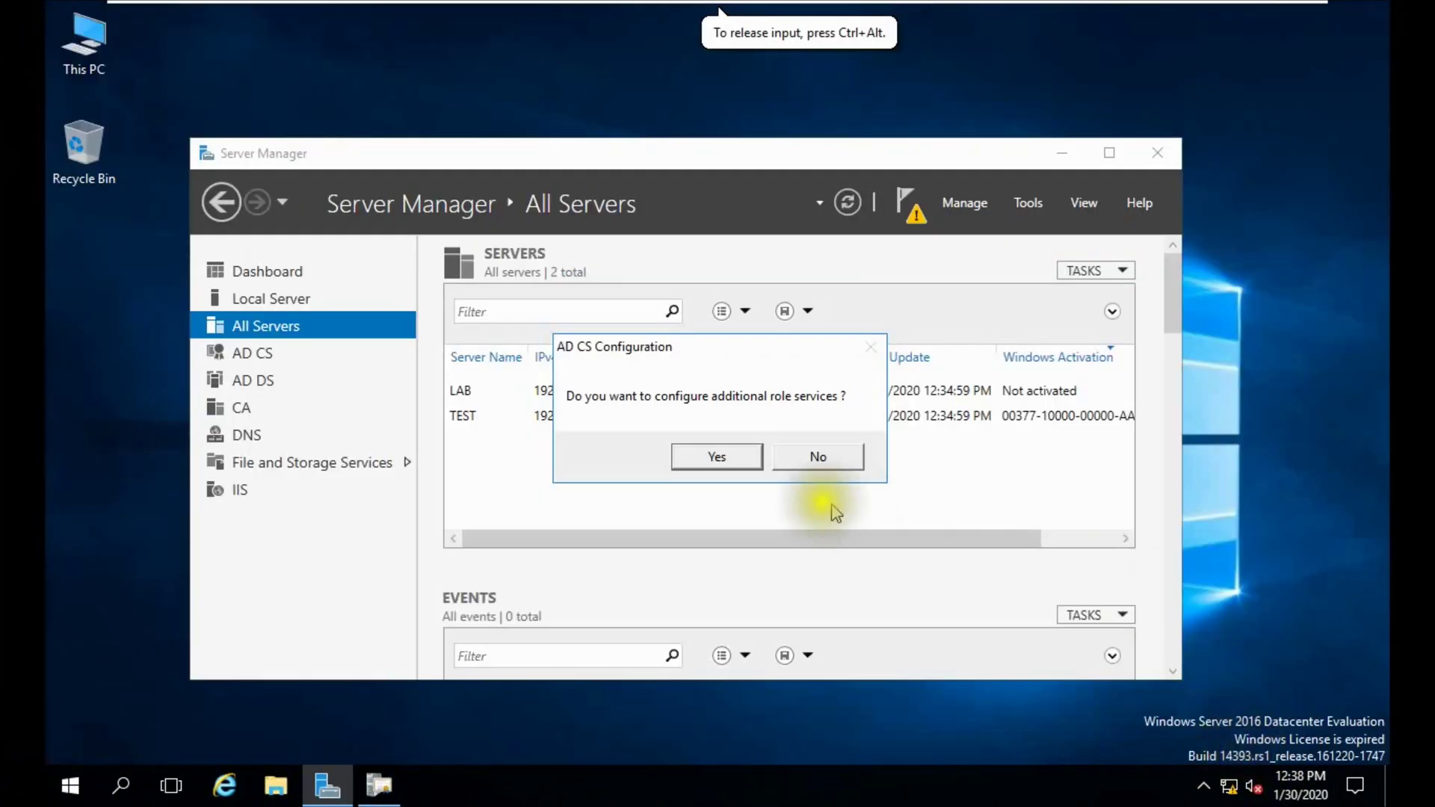
click(718, 457)
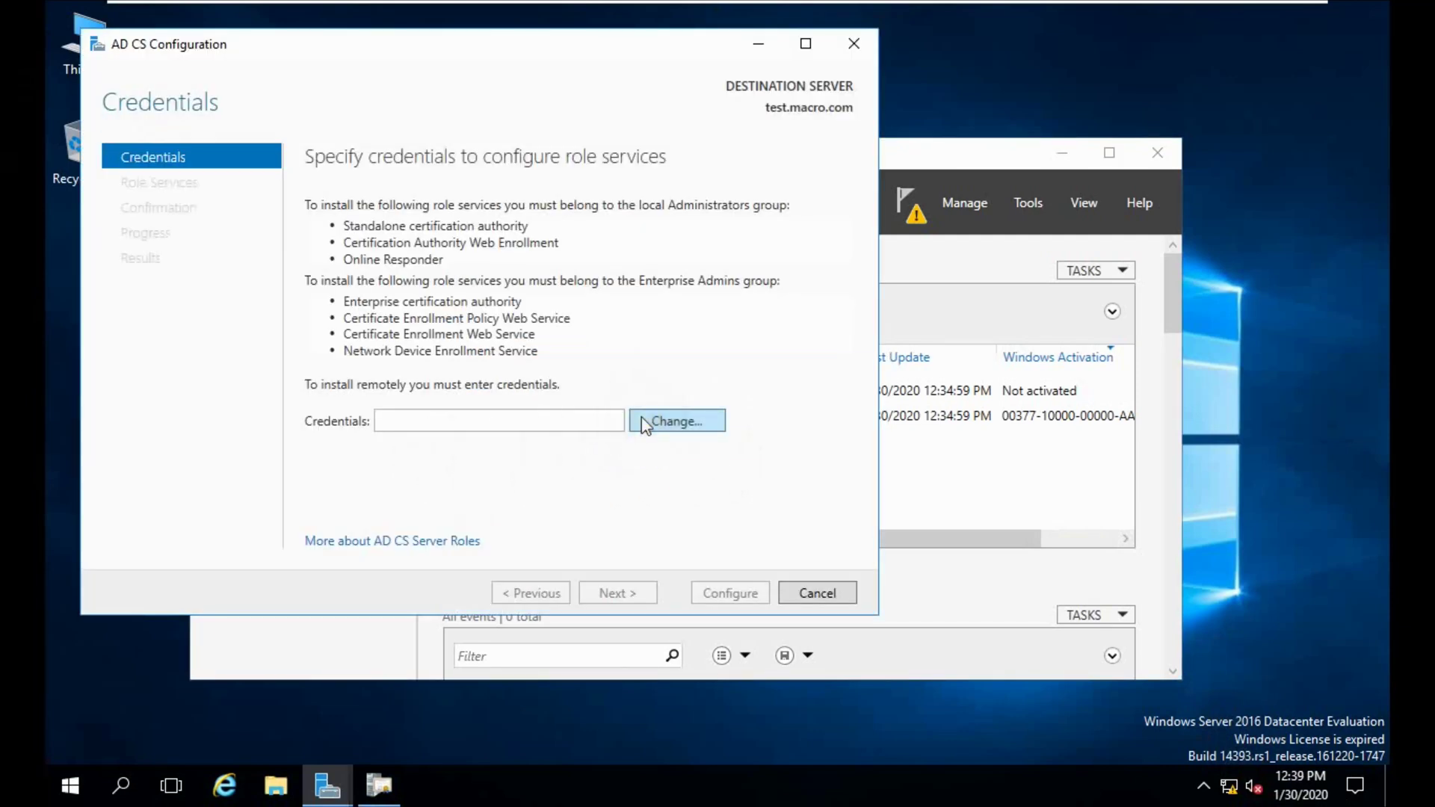
click(660, 423)
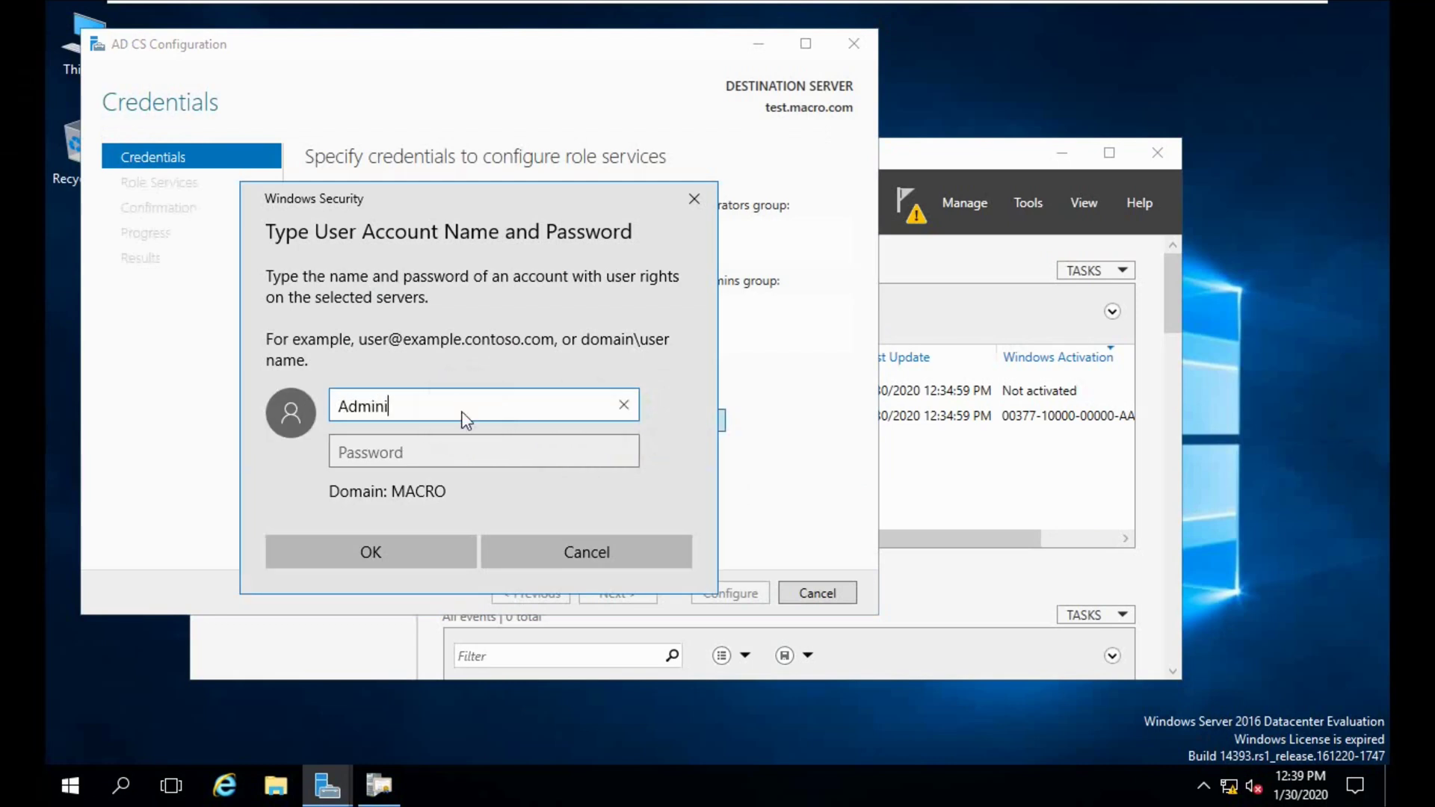
text(strator)
key(Tab)
text(*********)
key(Return)
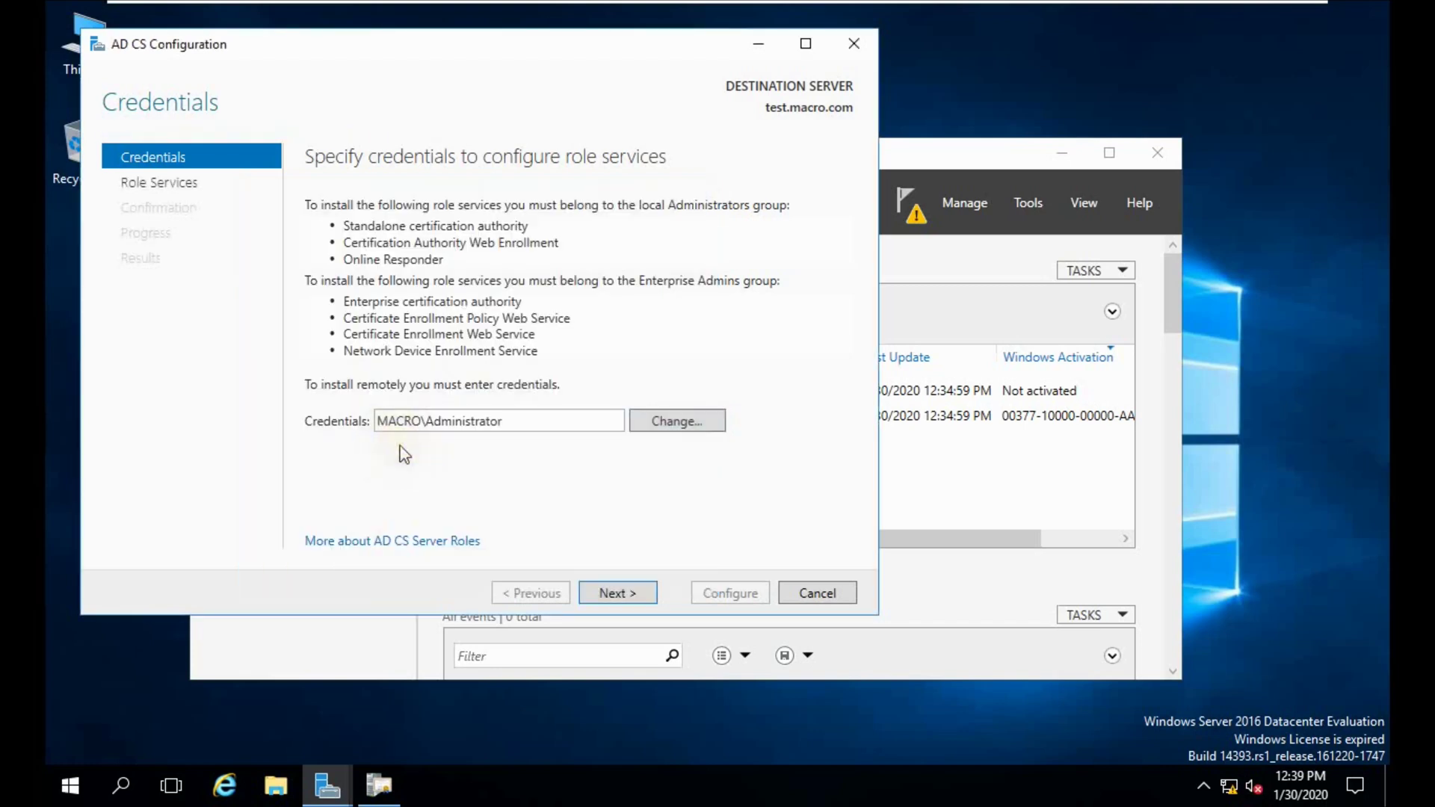
click(607, 594)
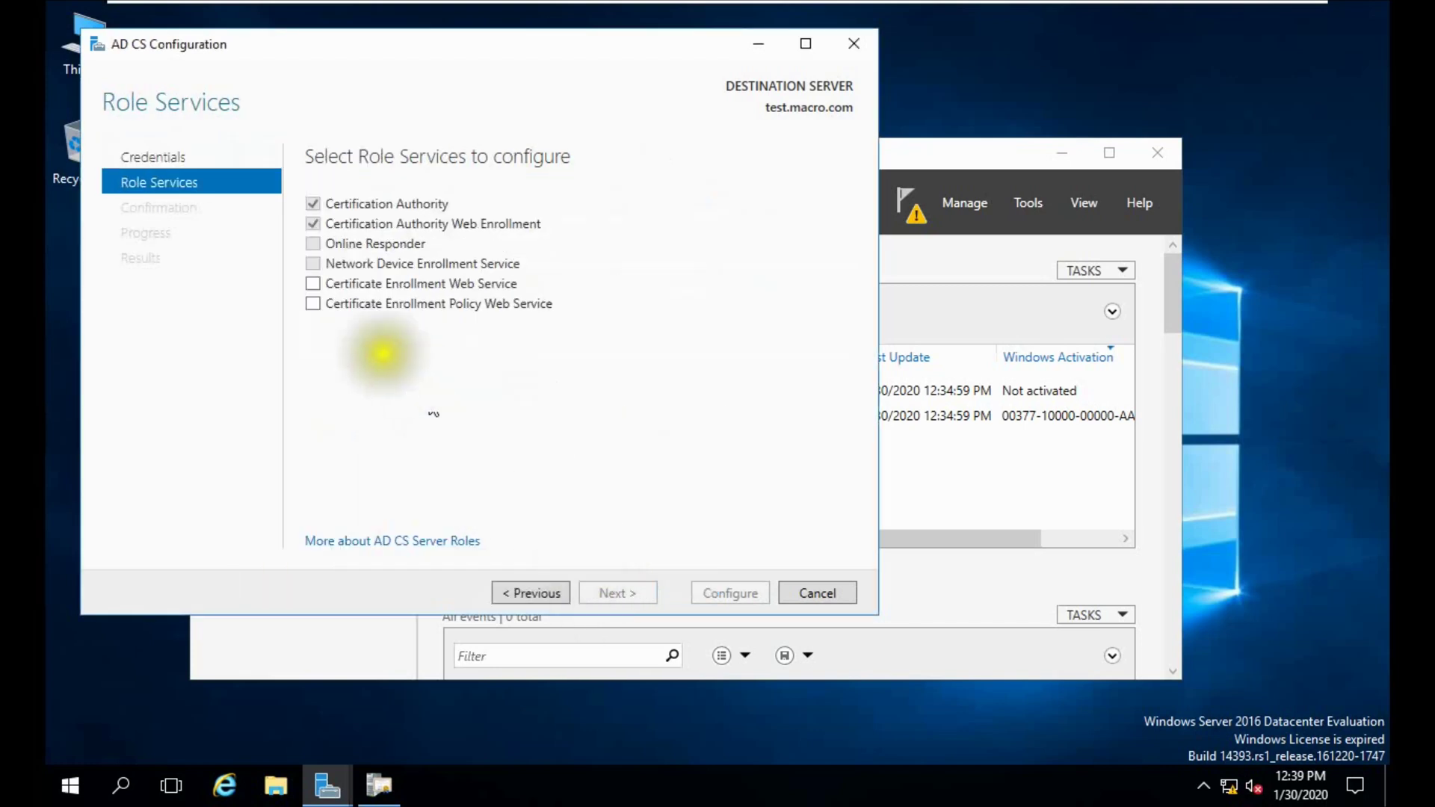
Add Certificate Enrollment Web Service and Policy Web Service, targeting macro-TEST-CA.
click(314, 284)
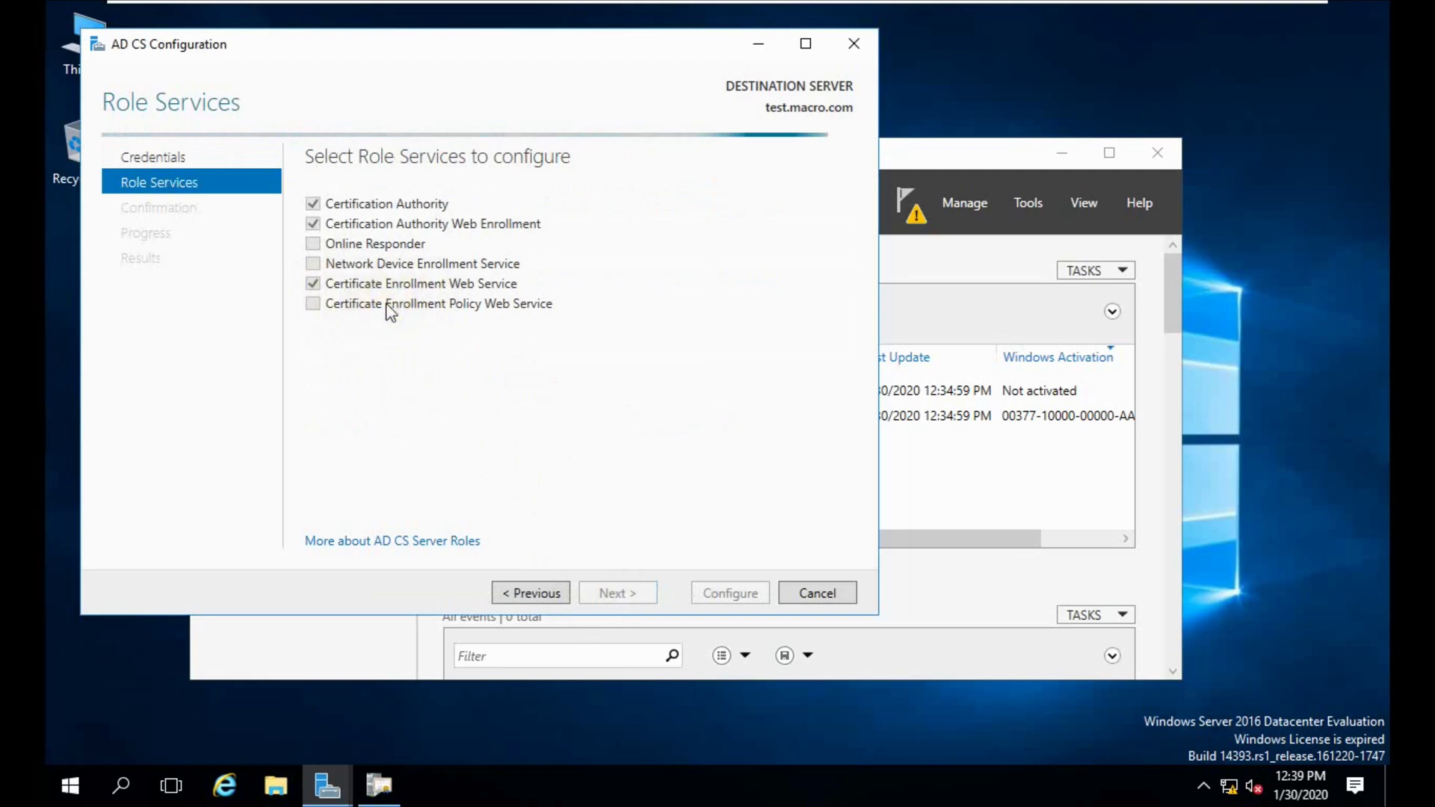
click(361, 312)
click(348, 306)
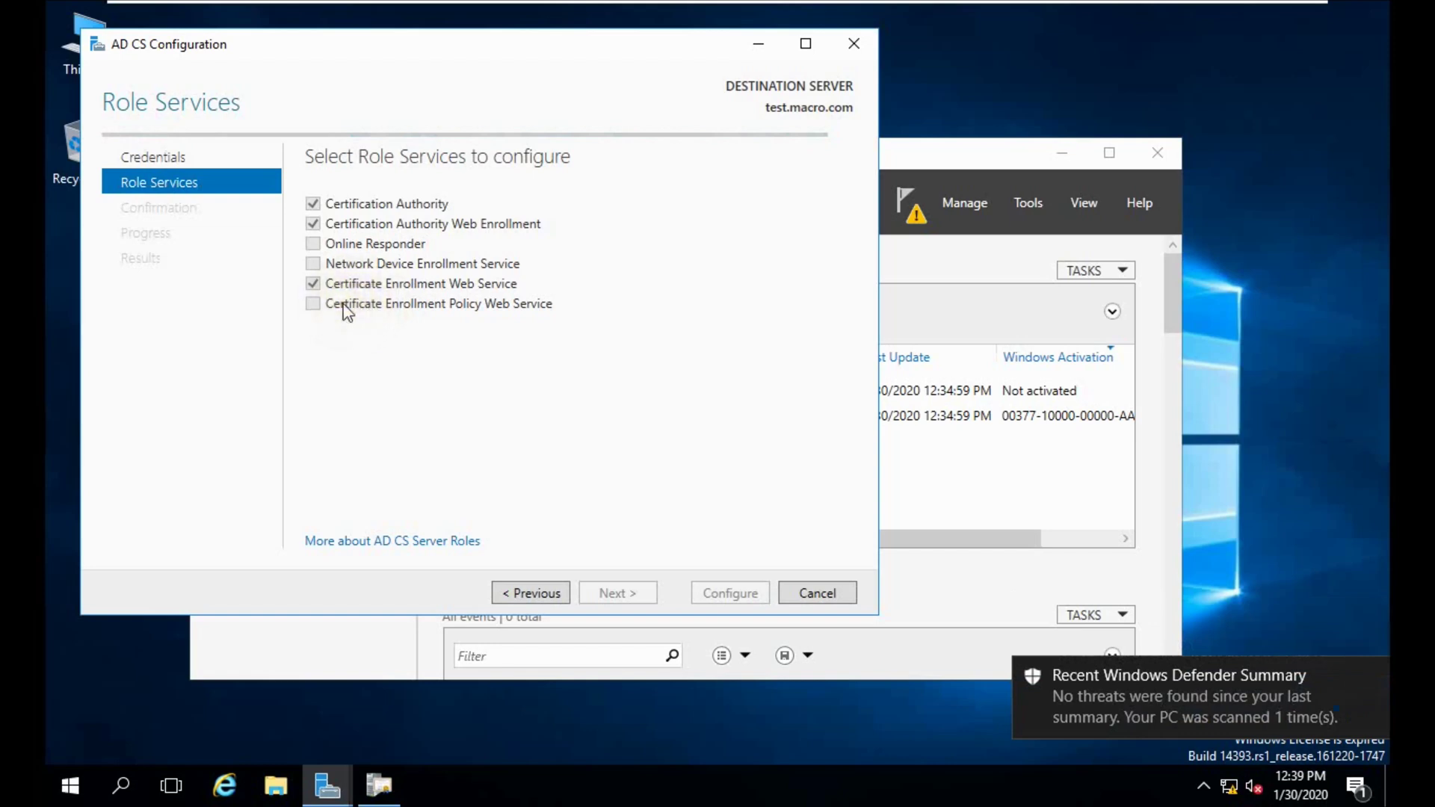
click(345, 308)
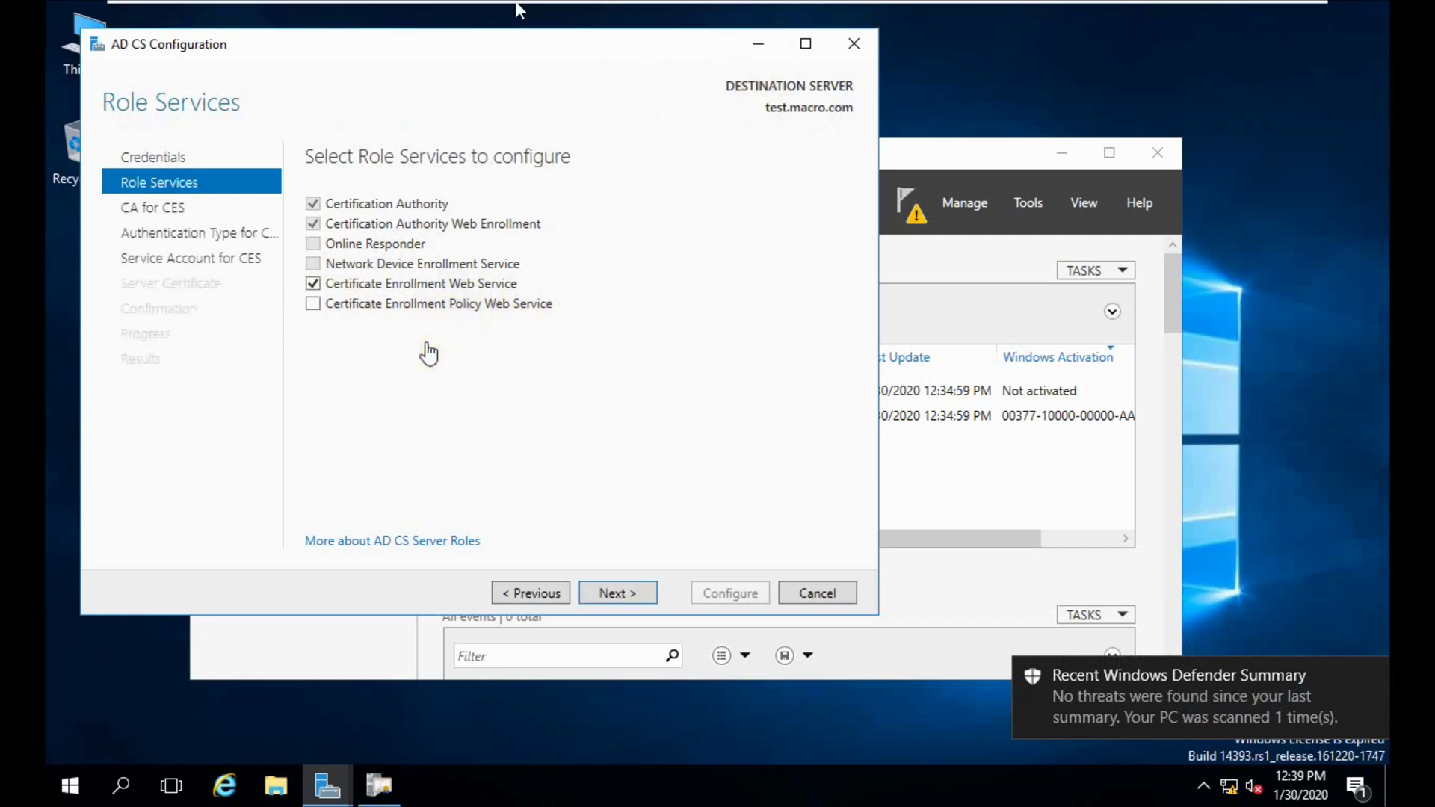
click(413, 305)
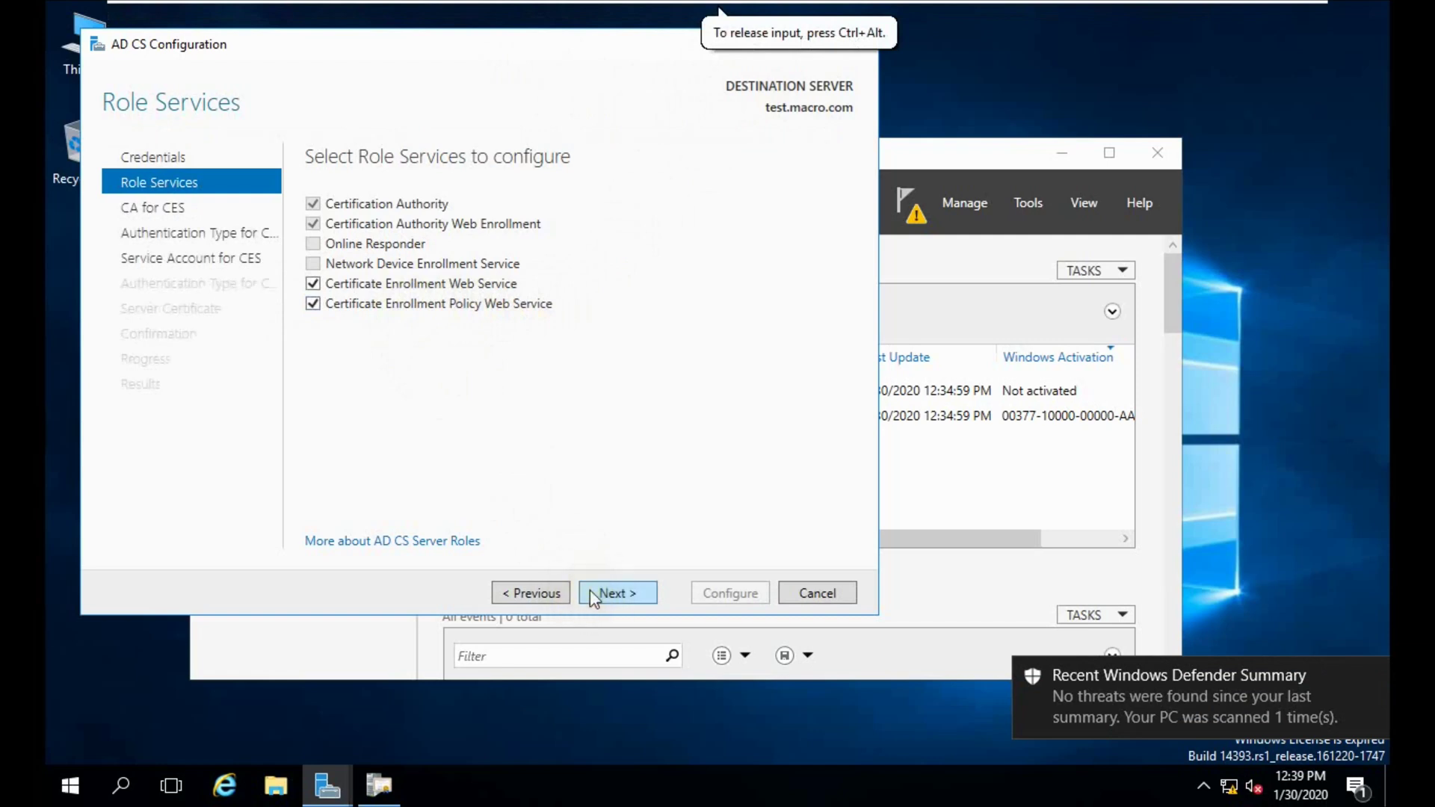
click(596, 594)
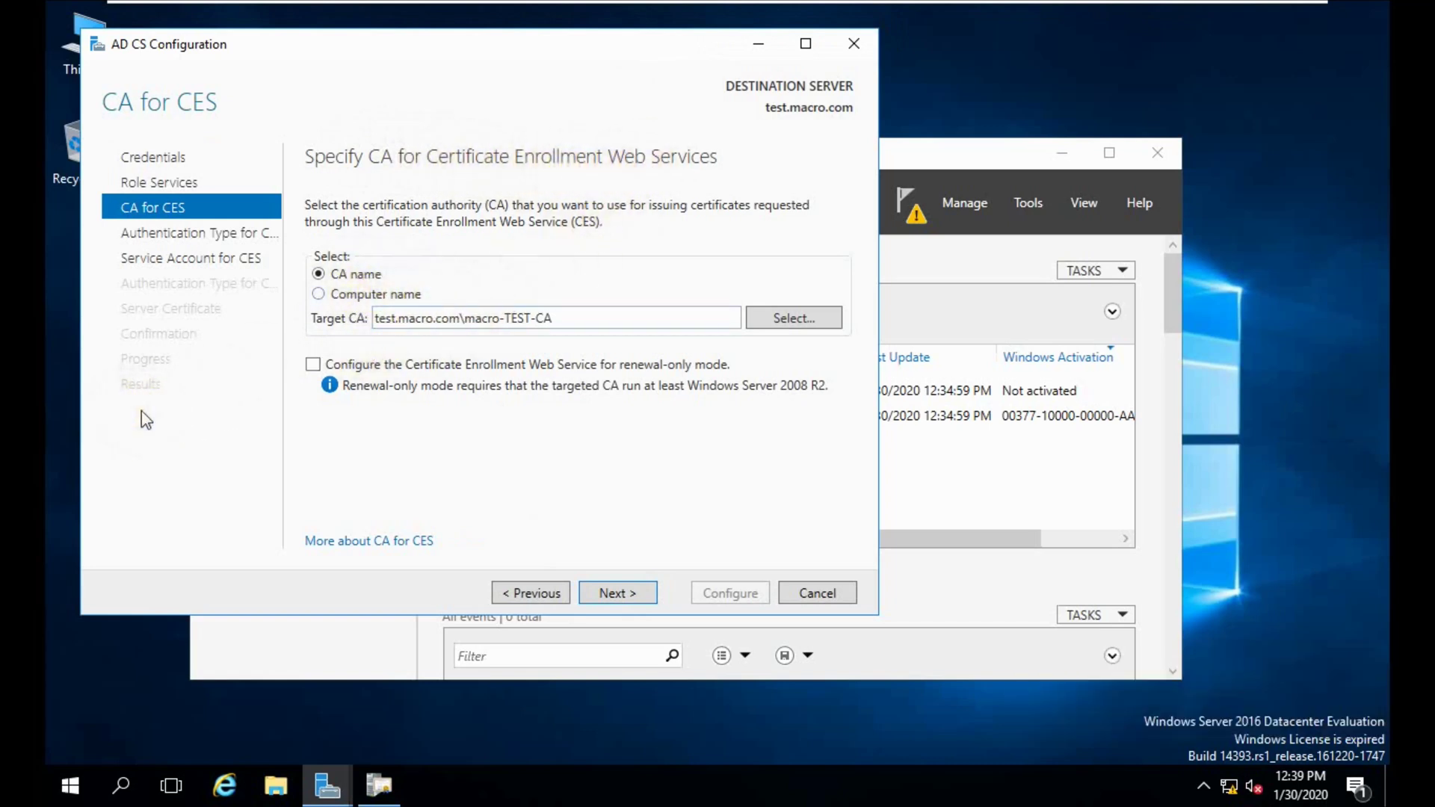
click(612, 592)
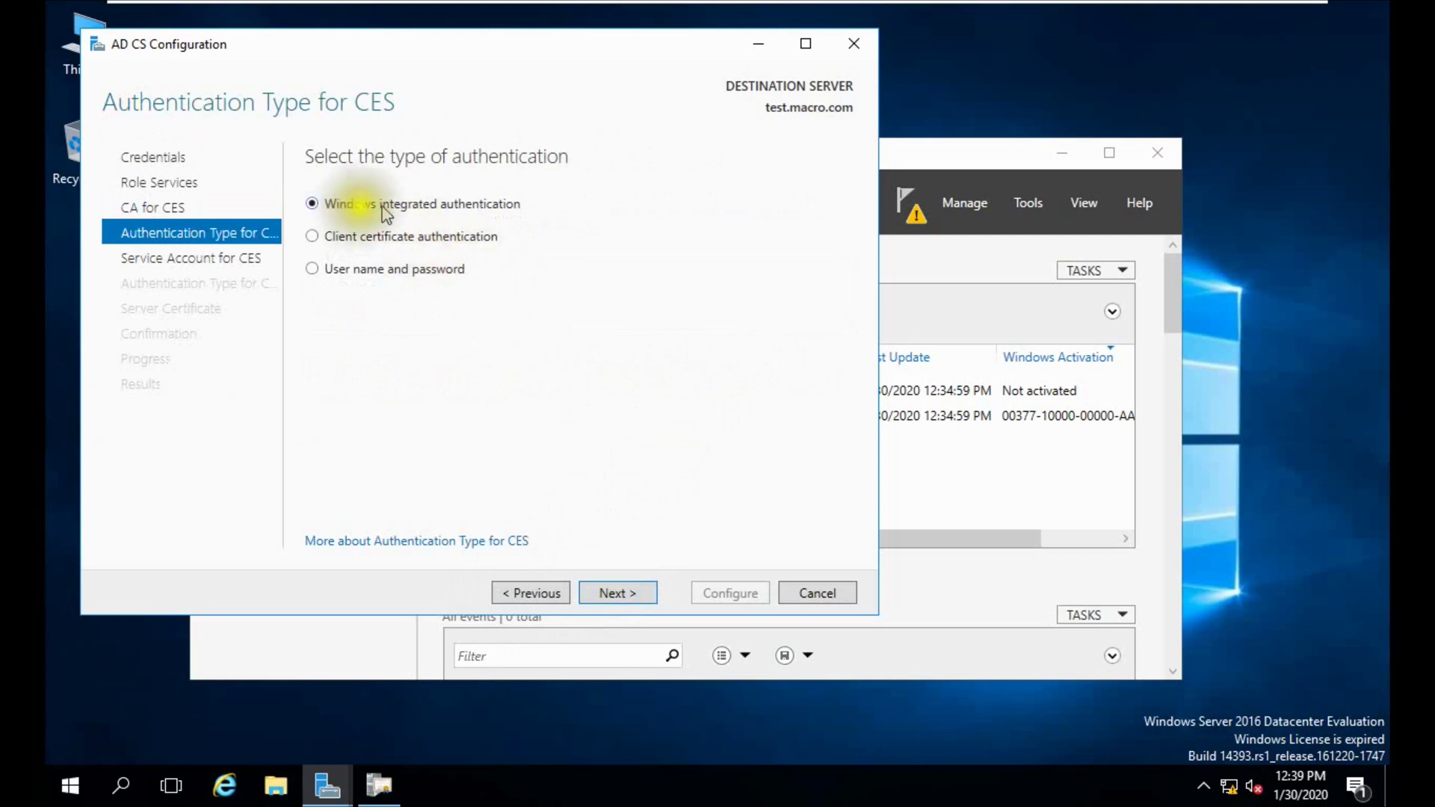
Keep Windows integrated authentication, use application pool identity, and pick the macro-TEST-CA SSL certificate.
click(598, 592)
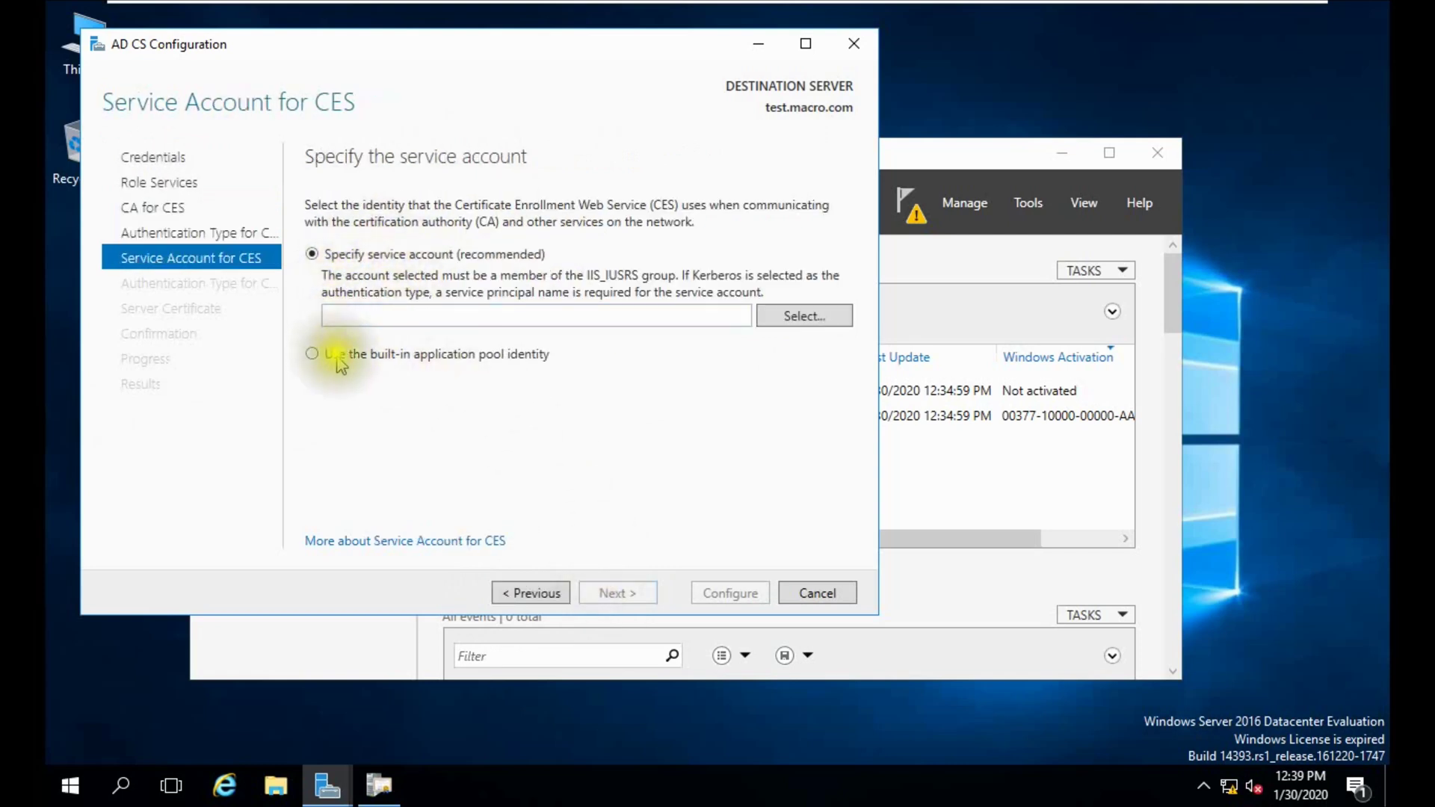
click(337, 358)
click(602, 592)
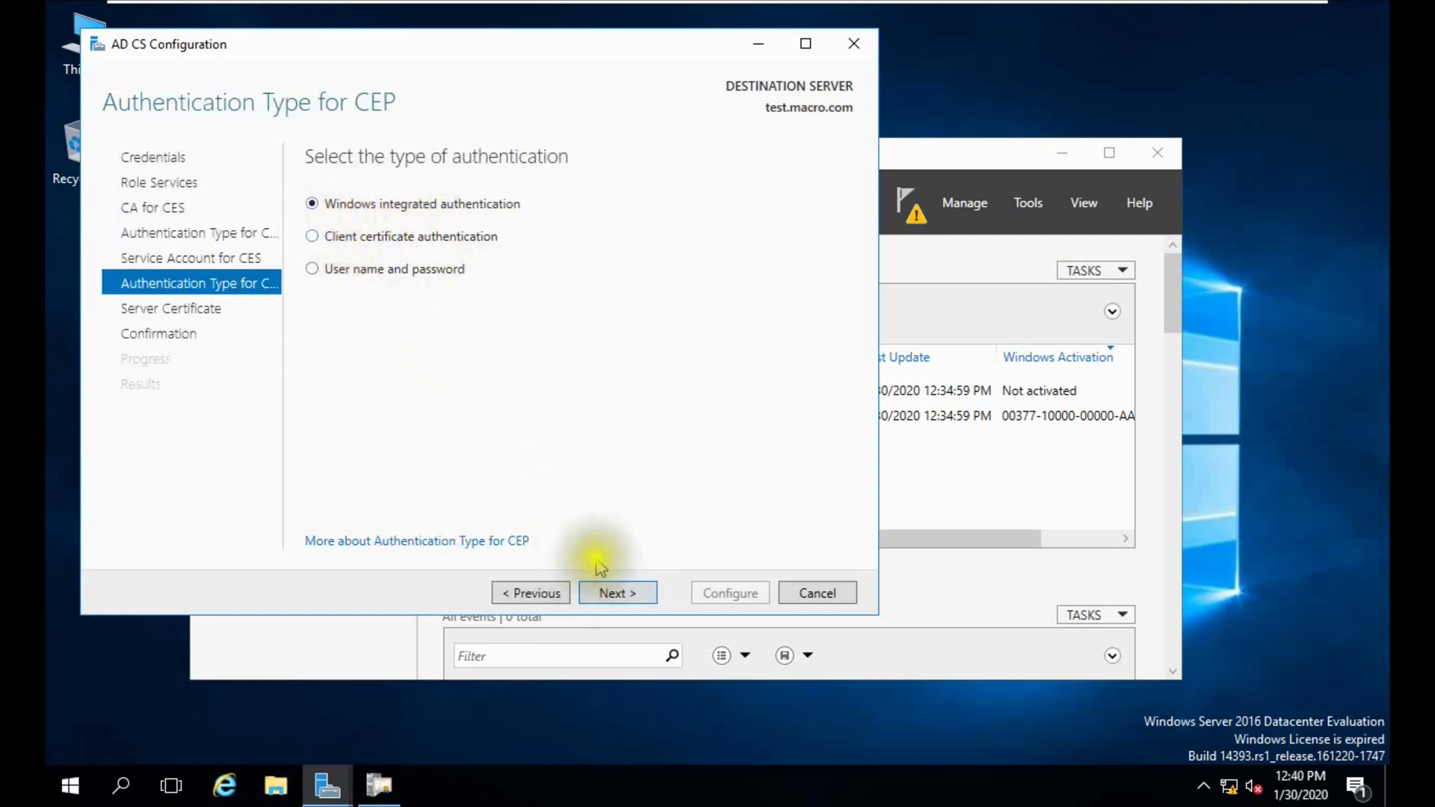
click(609, 592)
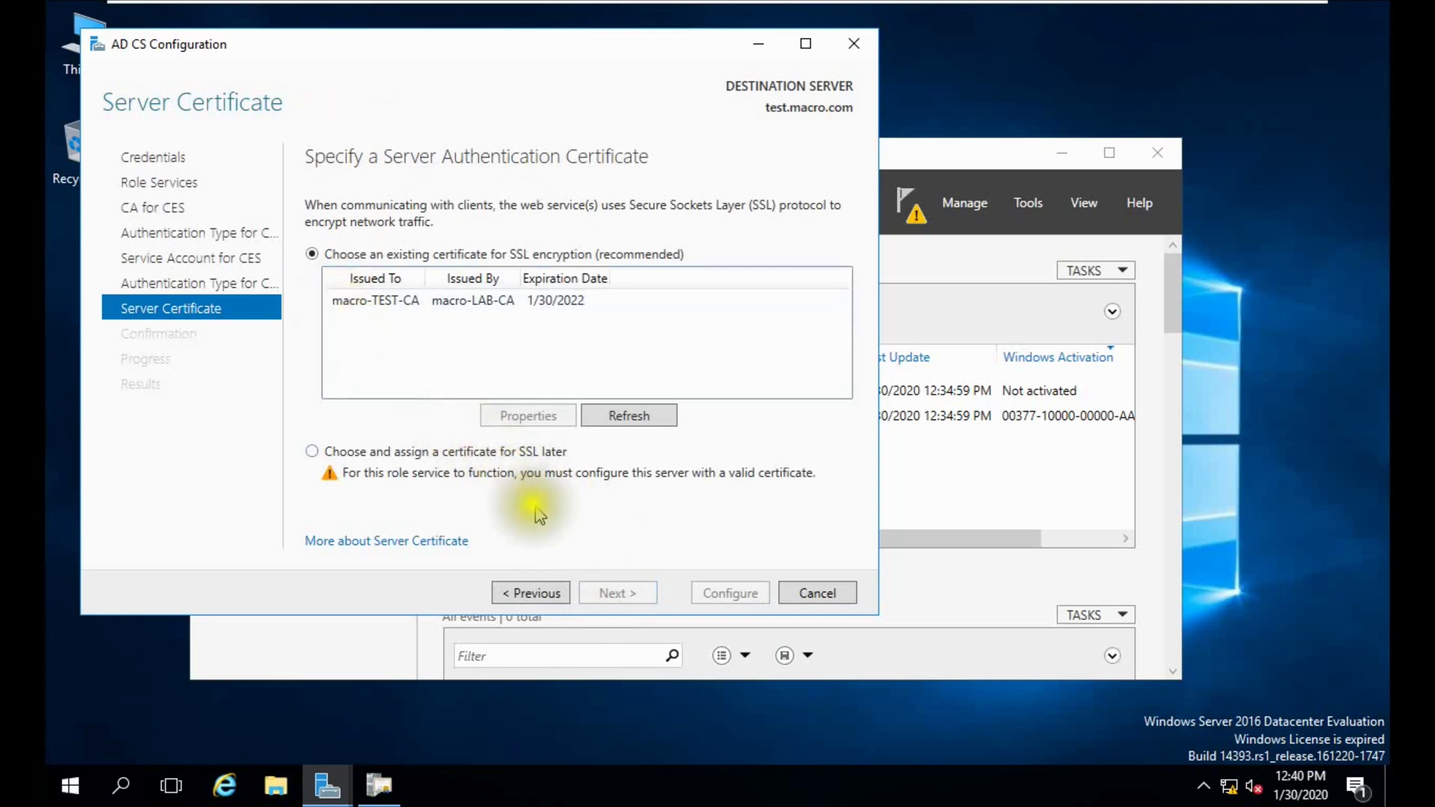
click(346, 303)
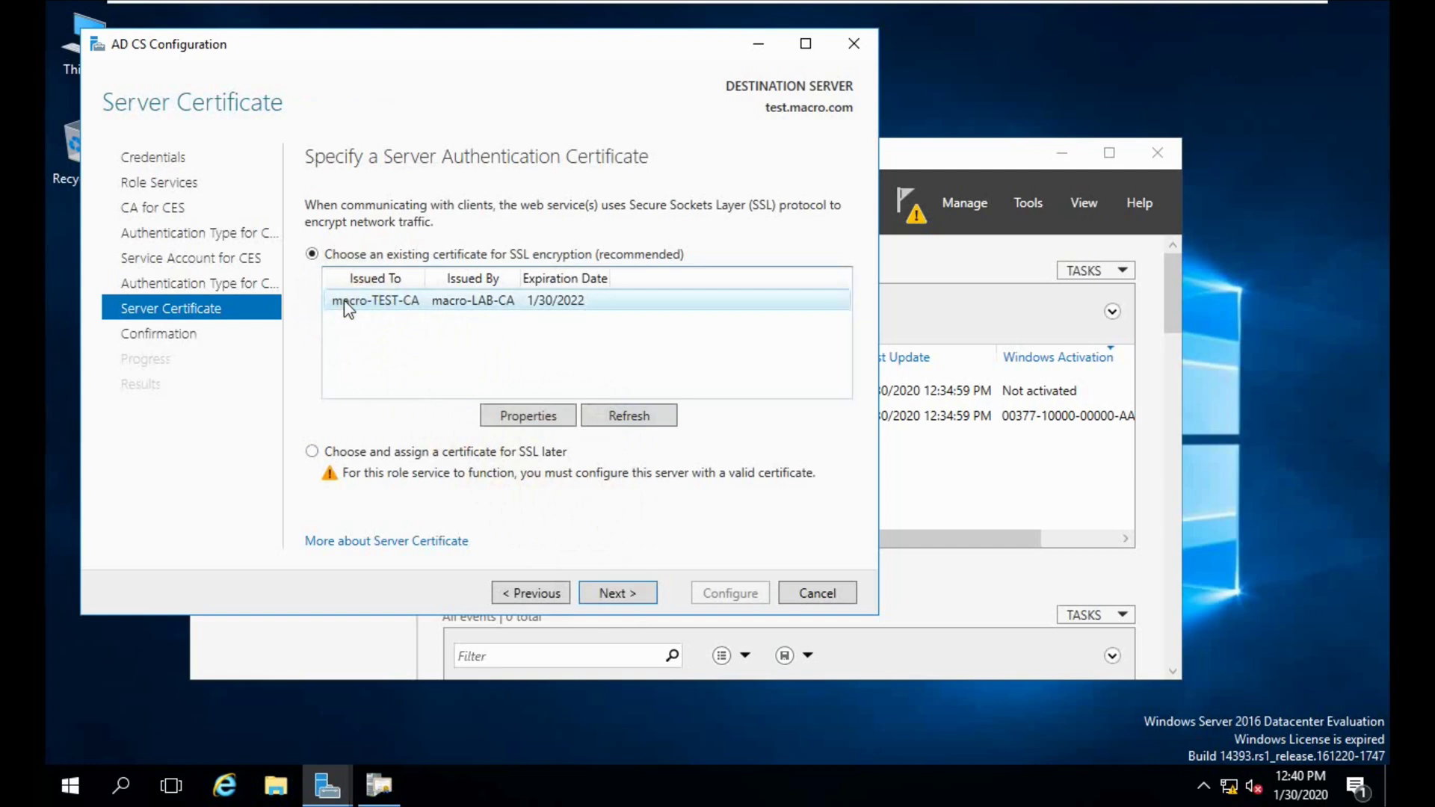
click(598, 585)
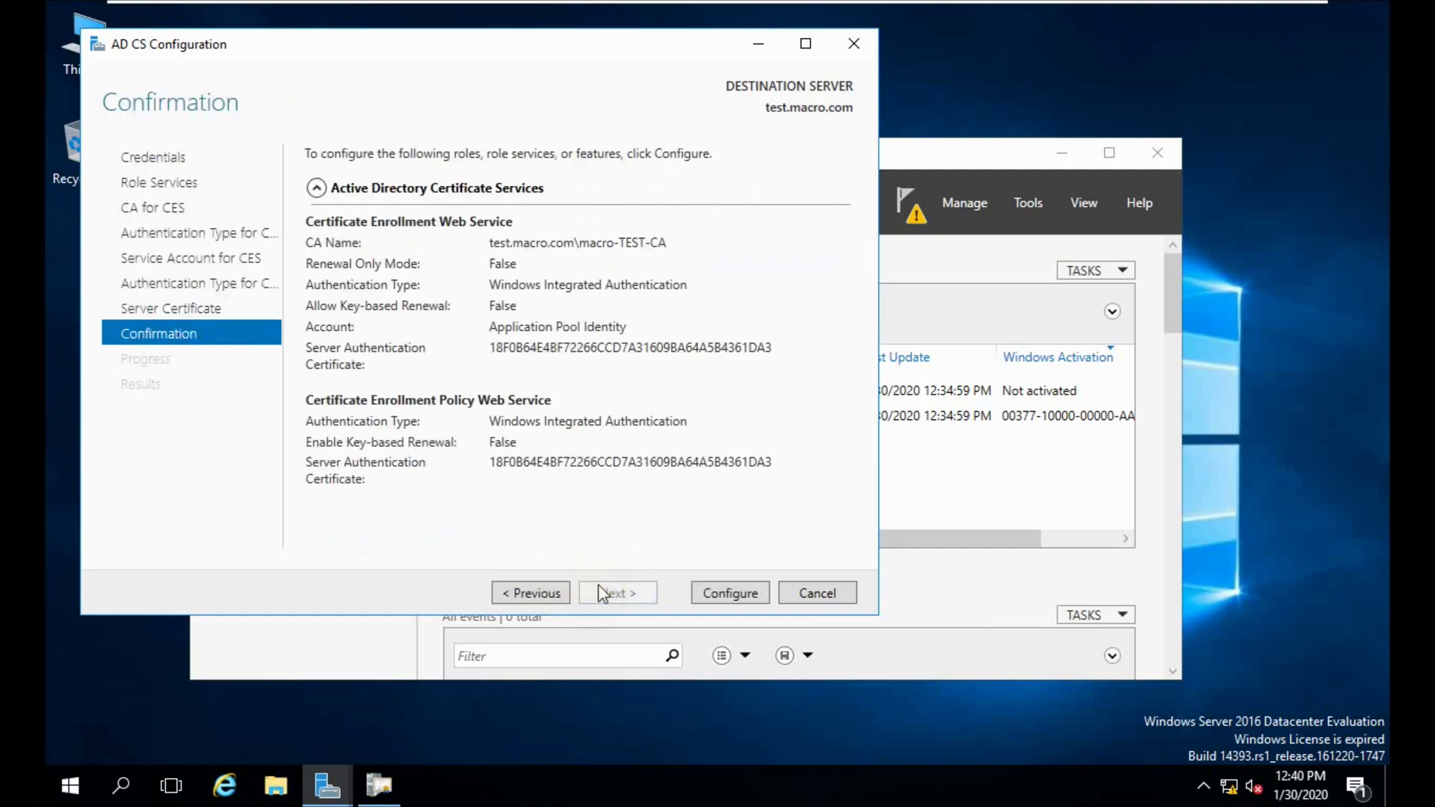
Apply the enrollment web services configuration, close the results, and refresh the All Servers list.
click(732, 593)
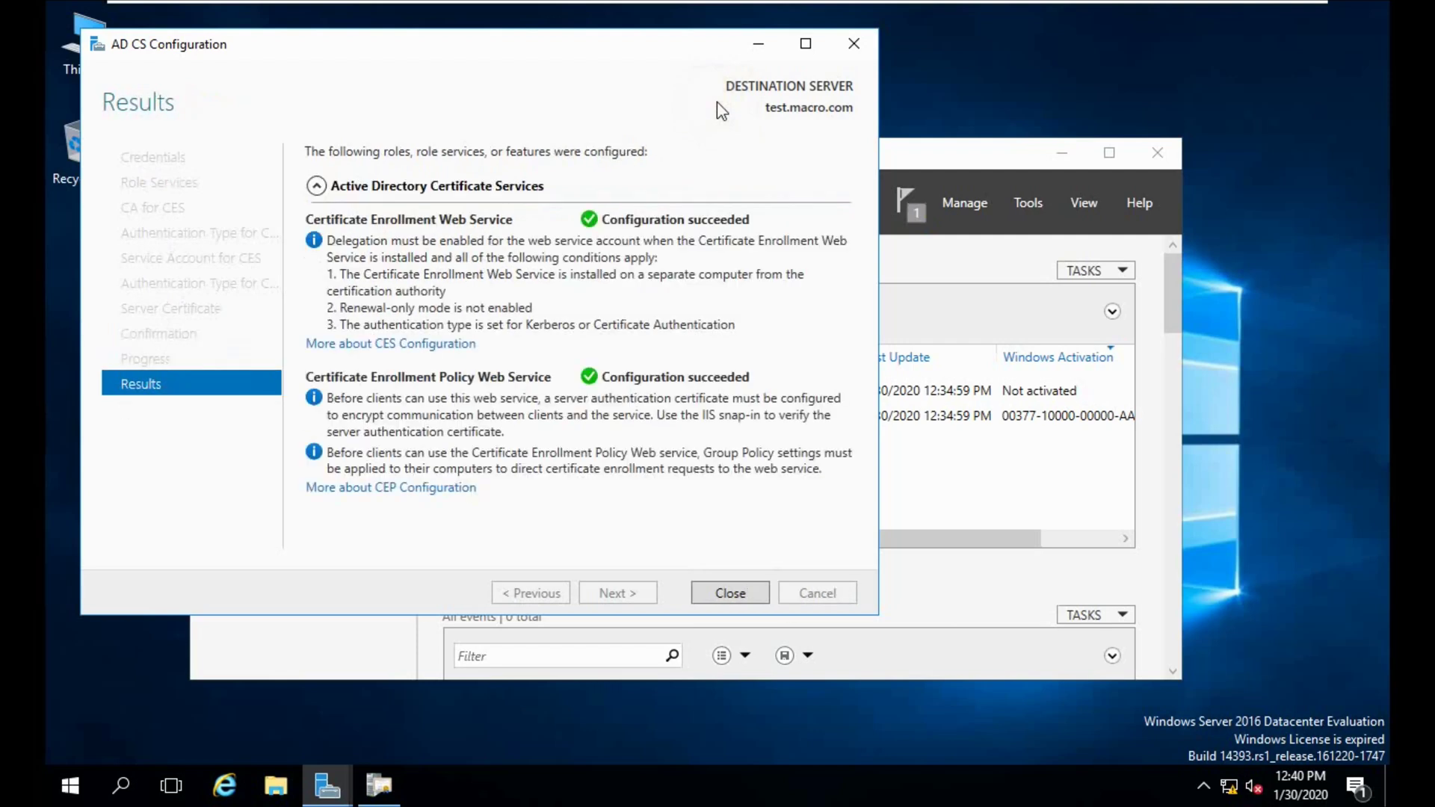
click(717, 595)
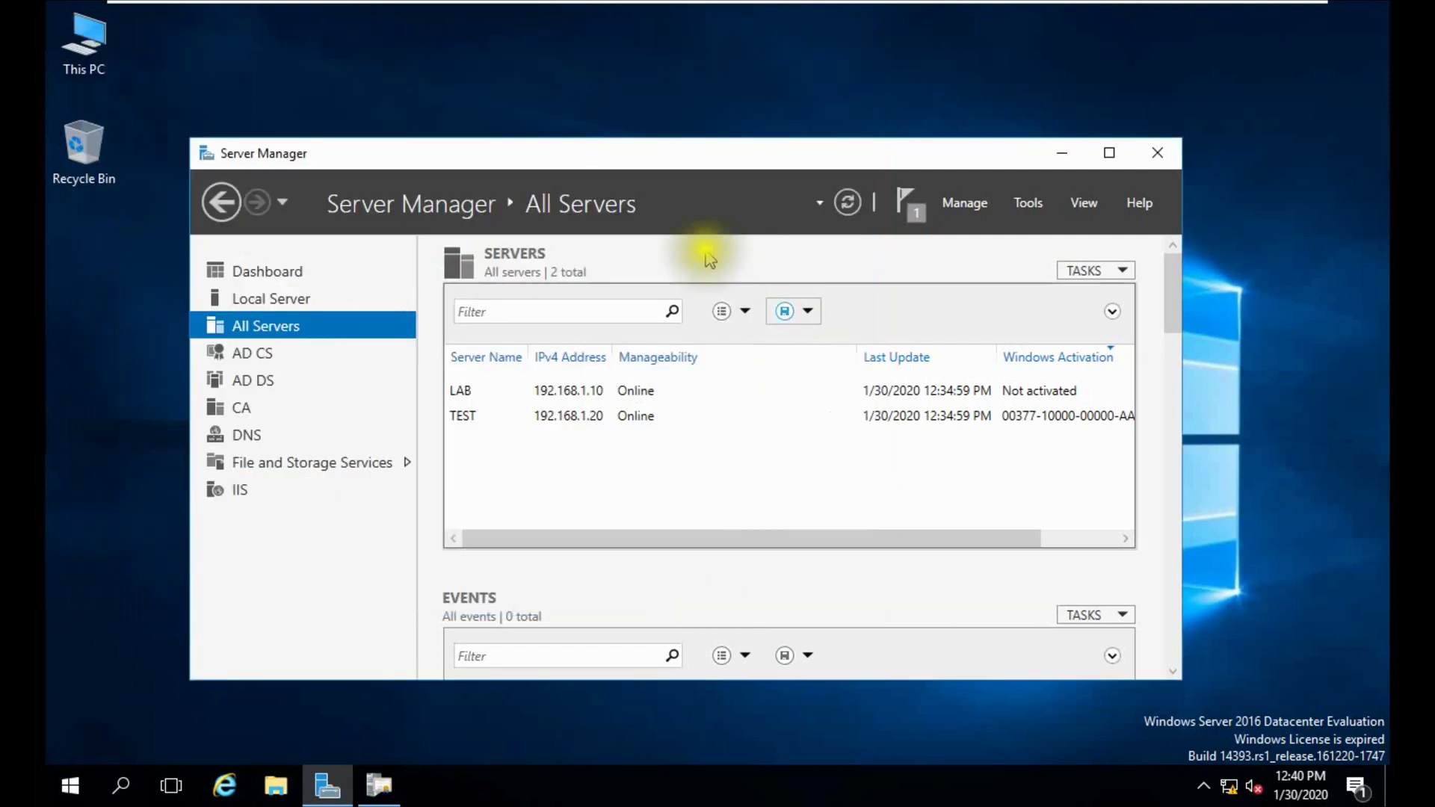
click(849, 203)
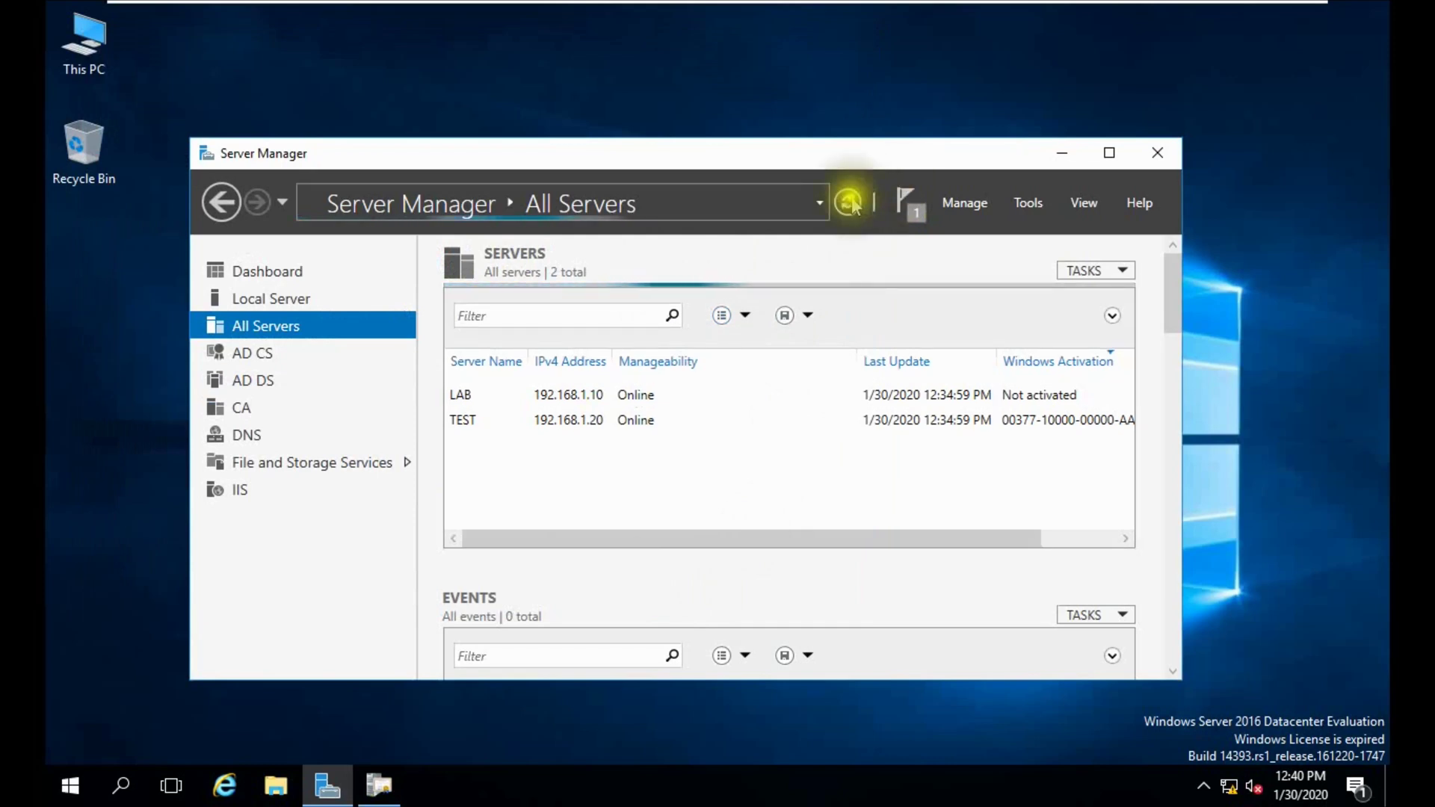
mouse_move(778, 3)
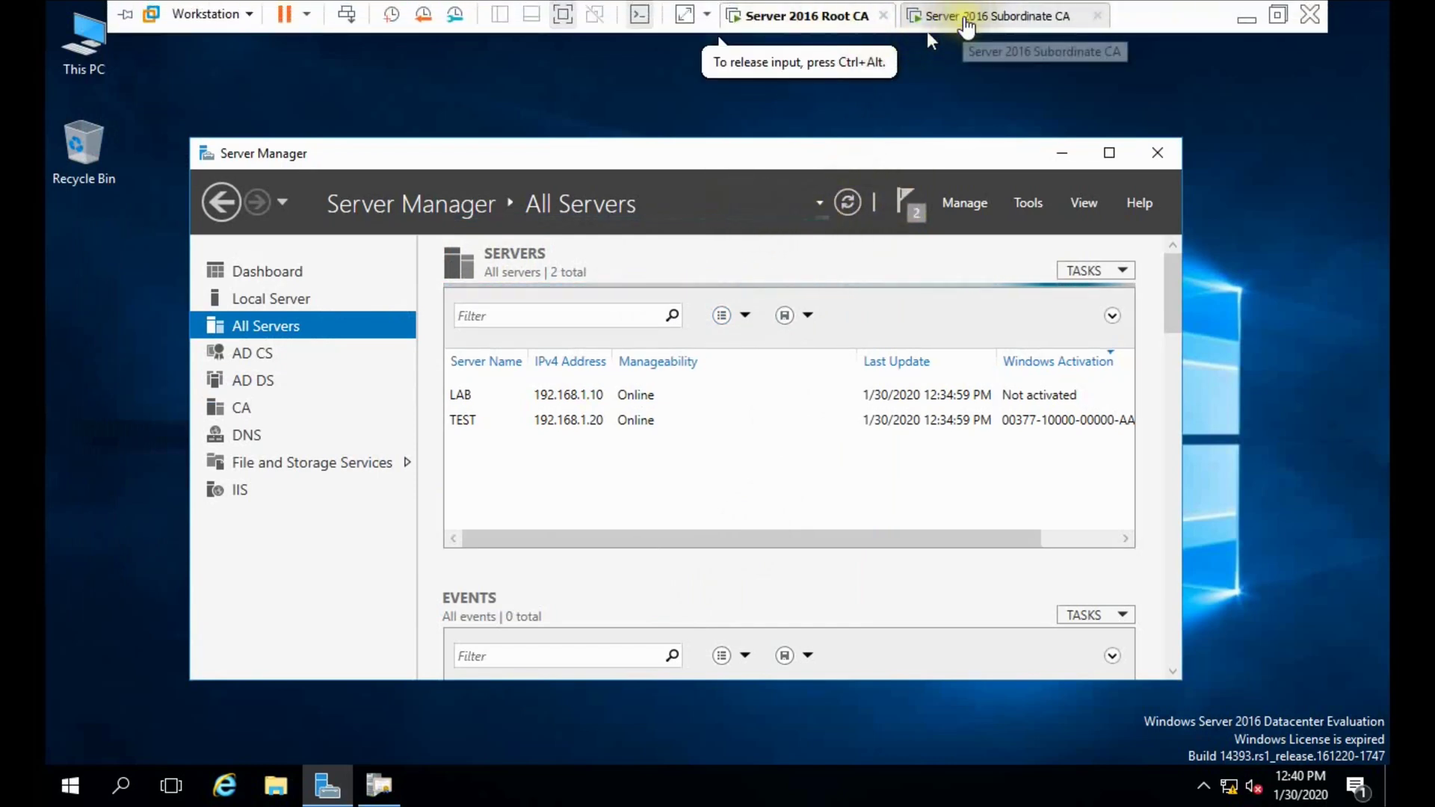
On the Subordinate CA machine, launch the Certification Authority console from Tools.
click(965, 22)
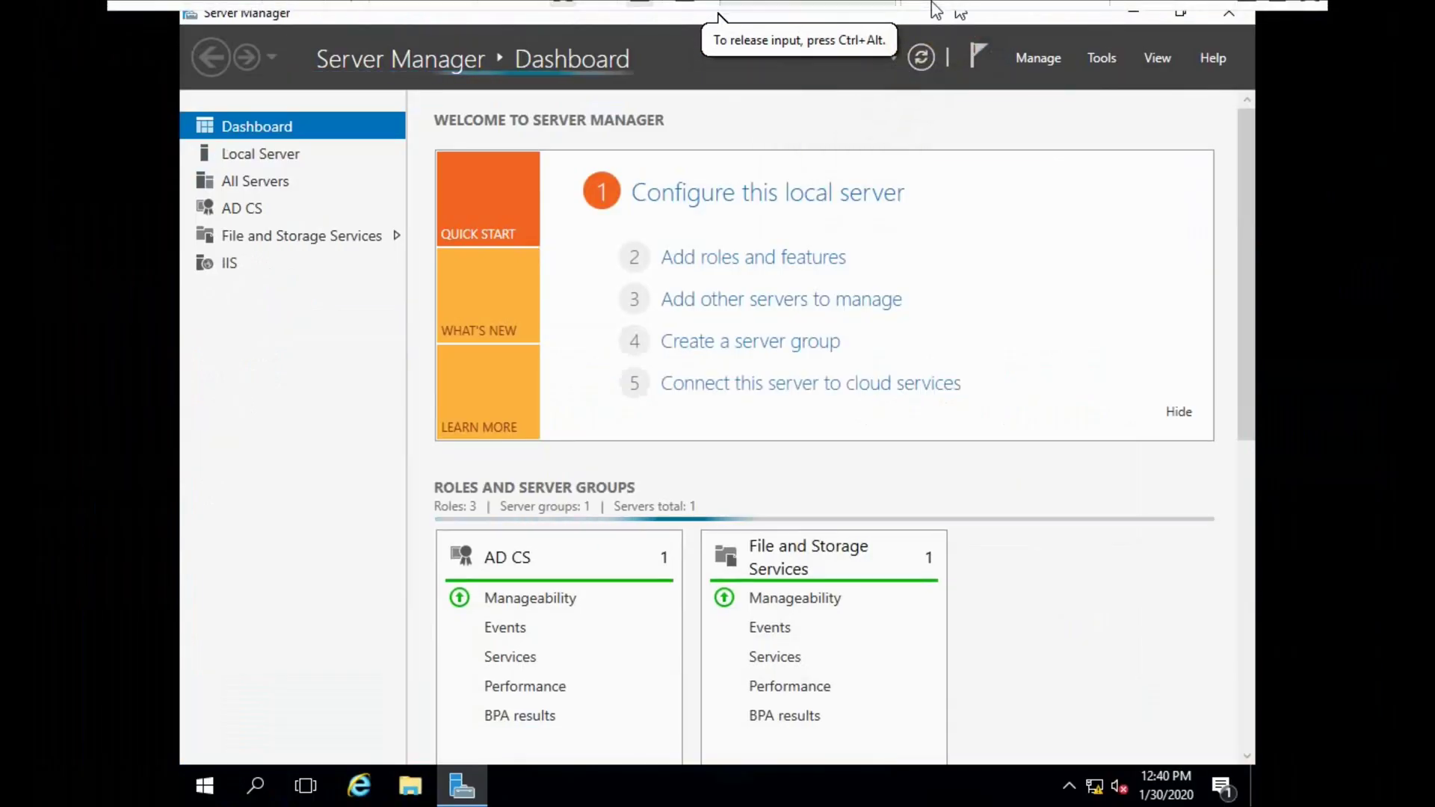
click(1104, 60)
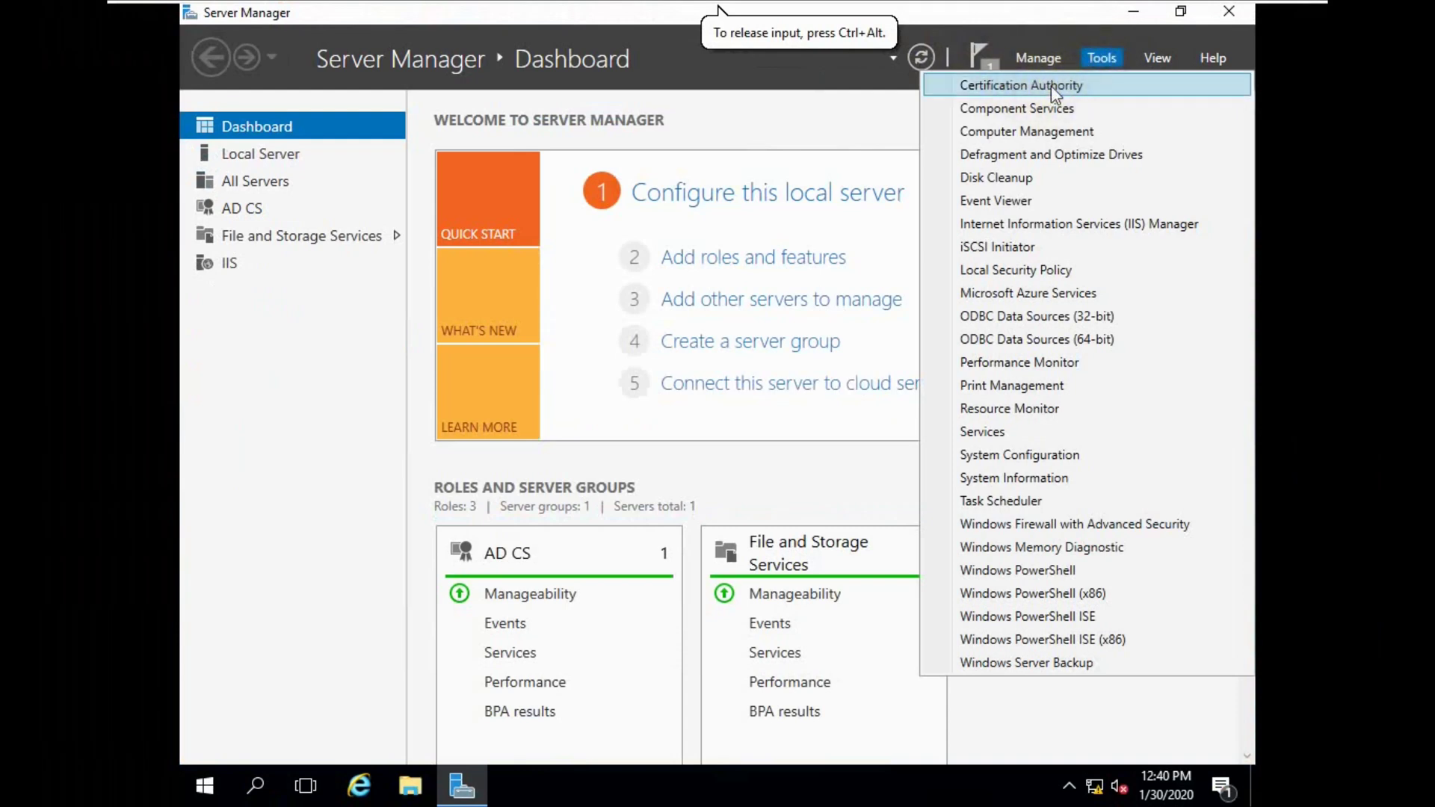
click(1051, 85)
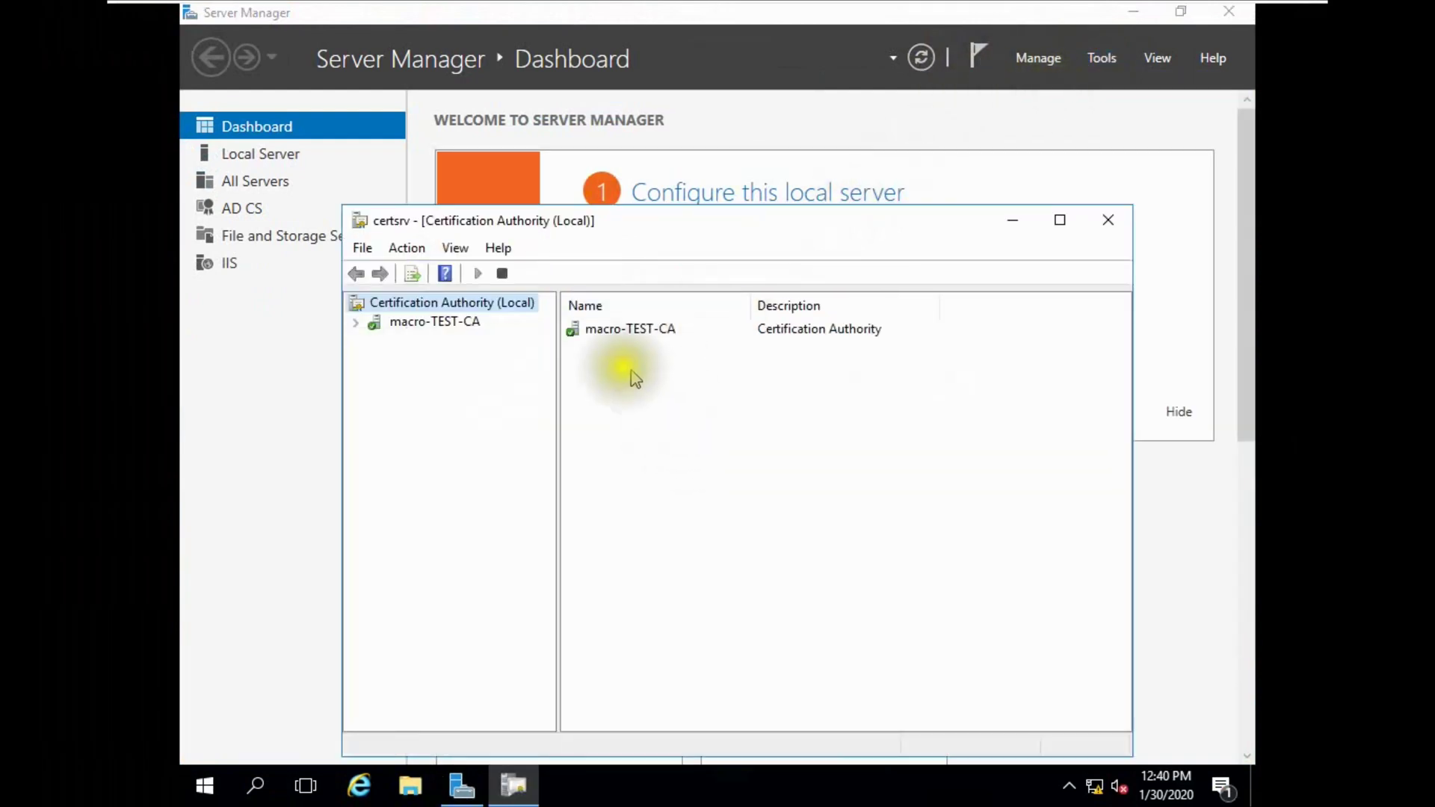
Open macro-TEST-CA's Properties to see its CA certificate, Certificate #0.
click(407, 323)
click(356, 323)
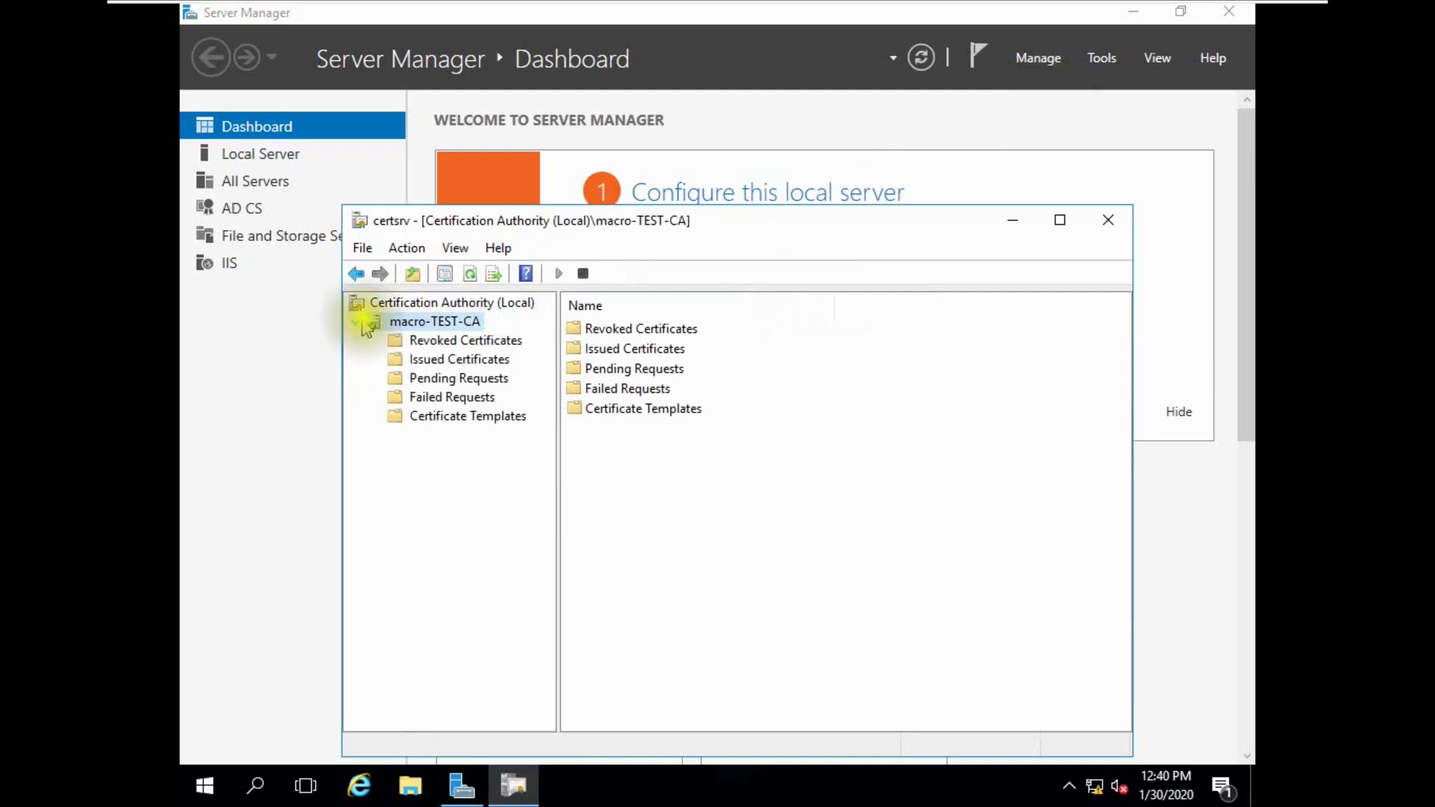
right_click(419, 320)
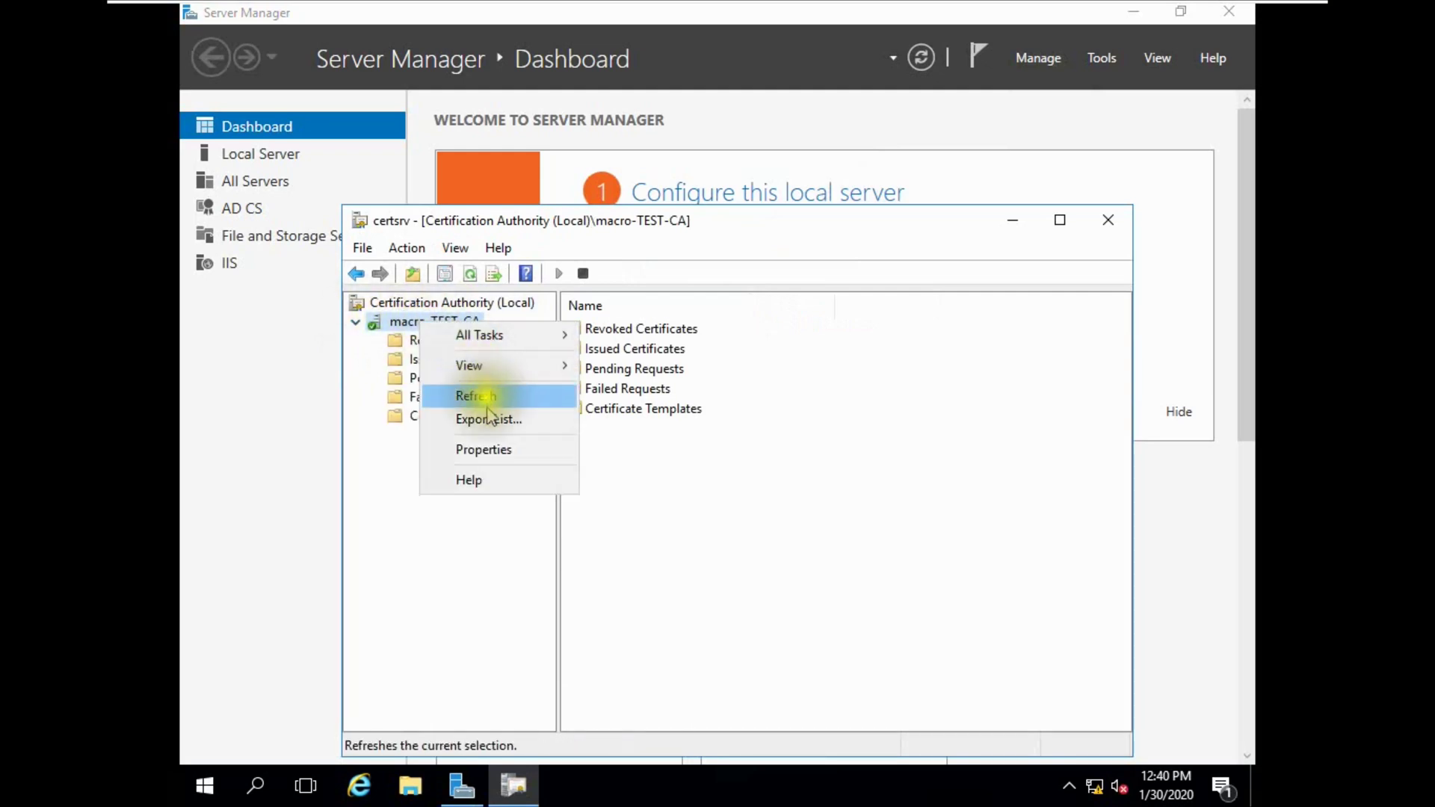
click(485, 449)
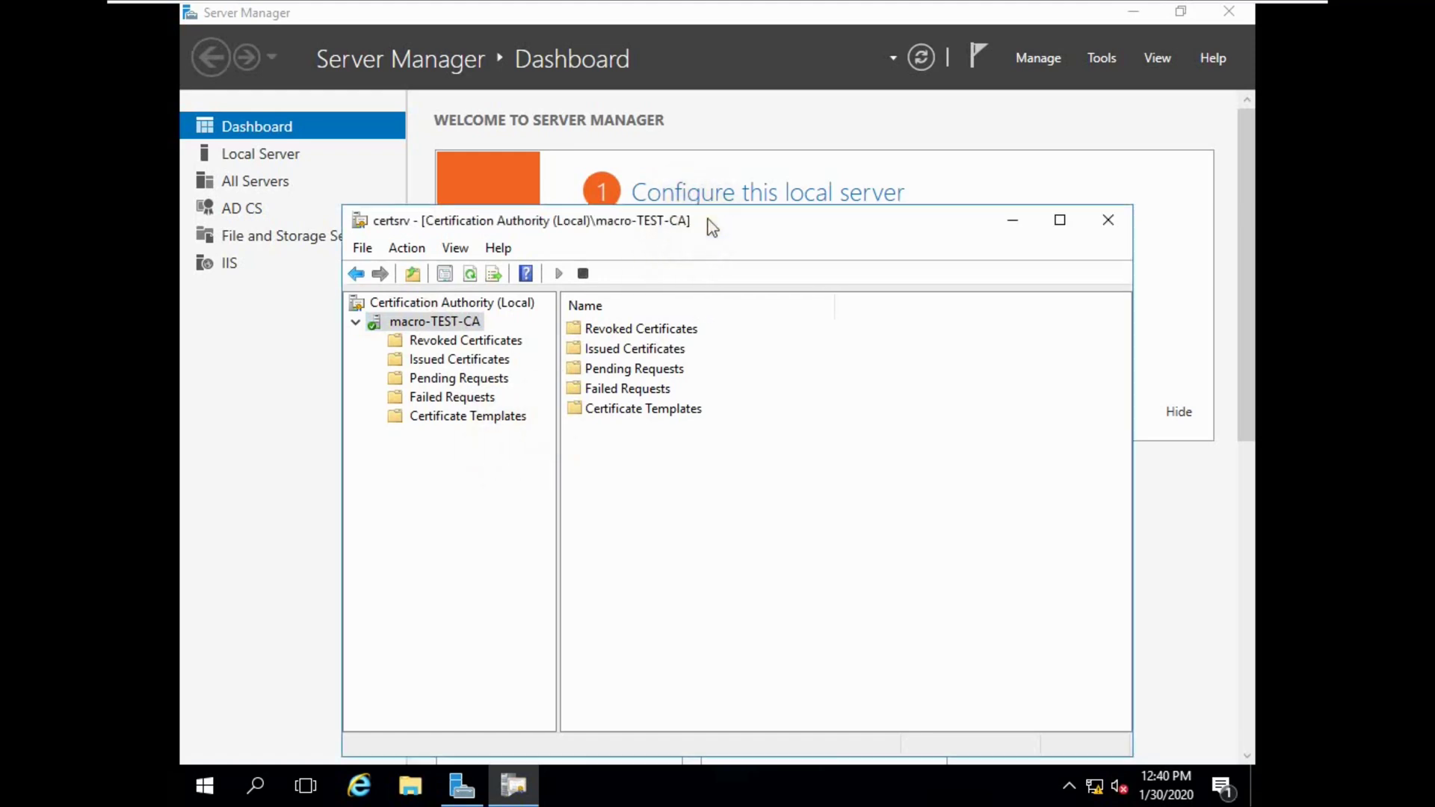
drag(716, 154, 713, 159)
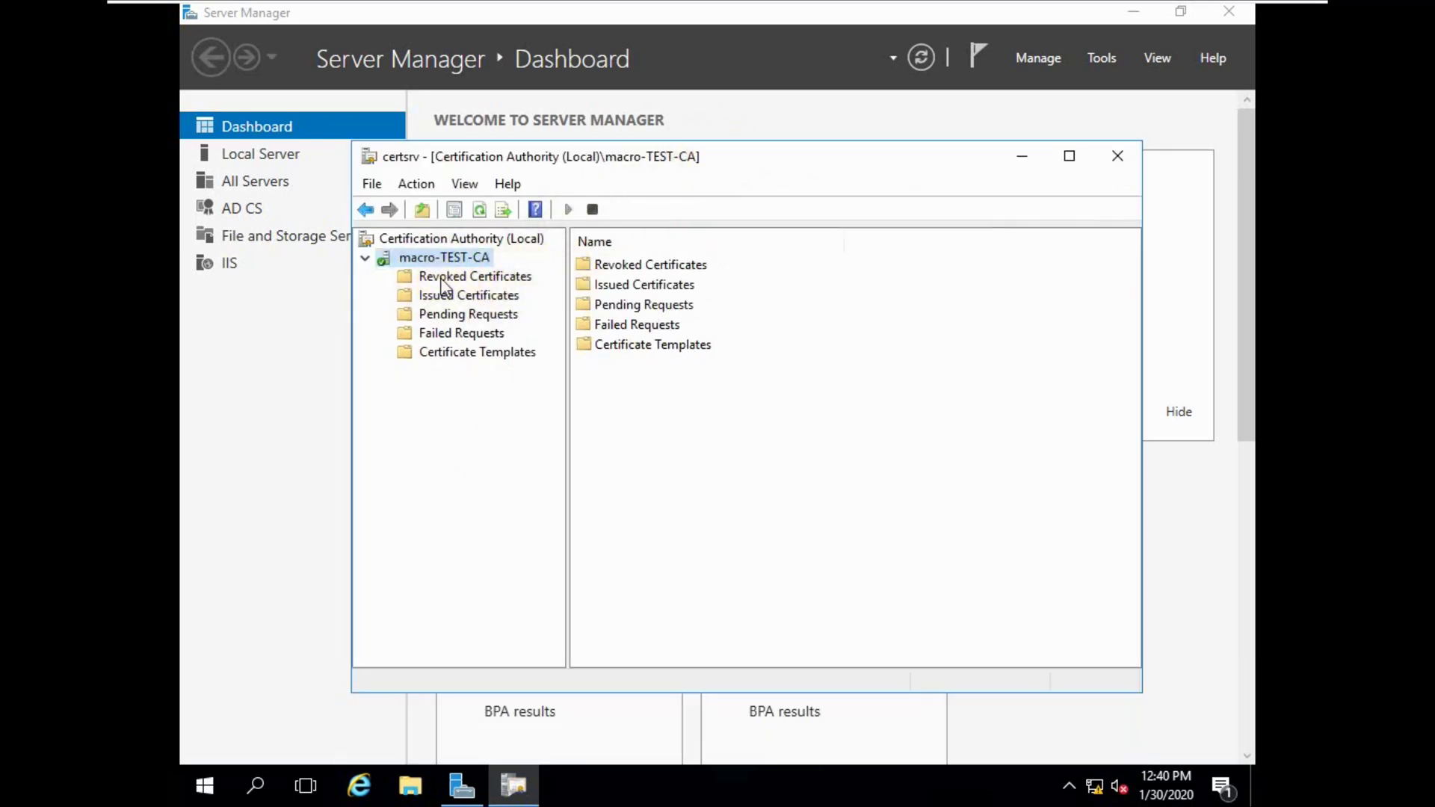
click(514, 785)
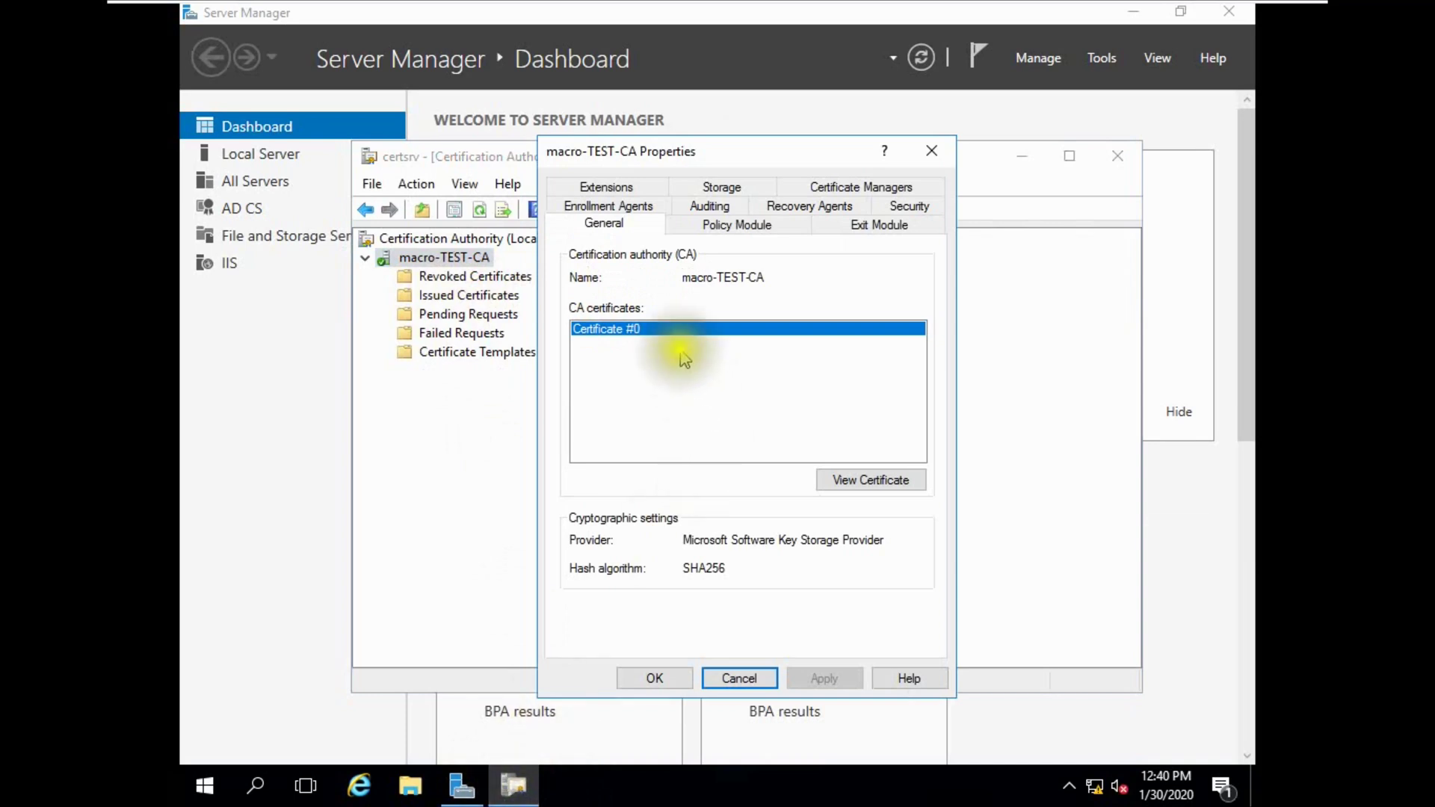
Check macro-TEST-CA's certificate path chains under macro-LAB-CA with status OK, then return to the dashboard.
click(868, 482)
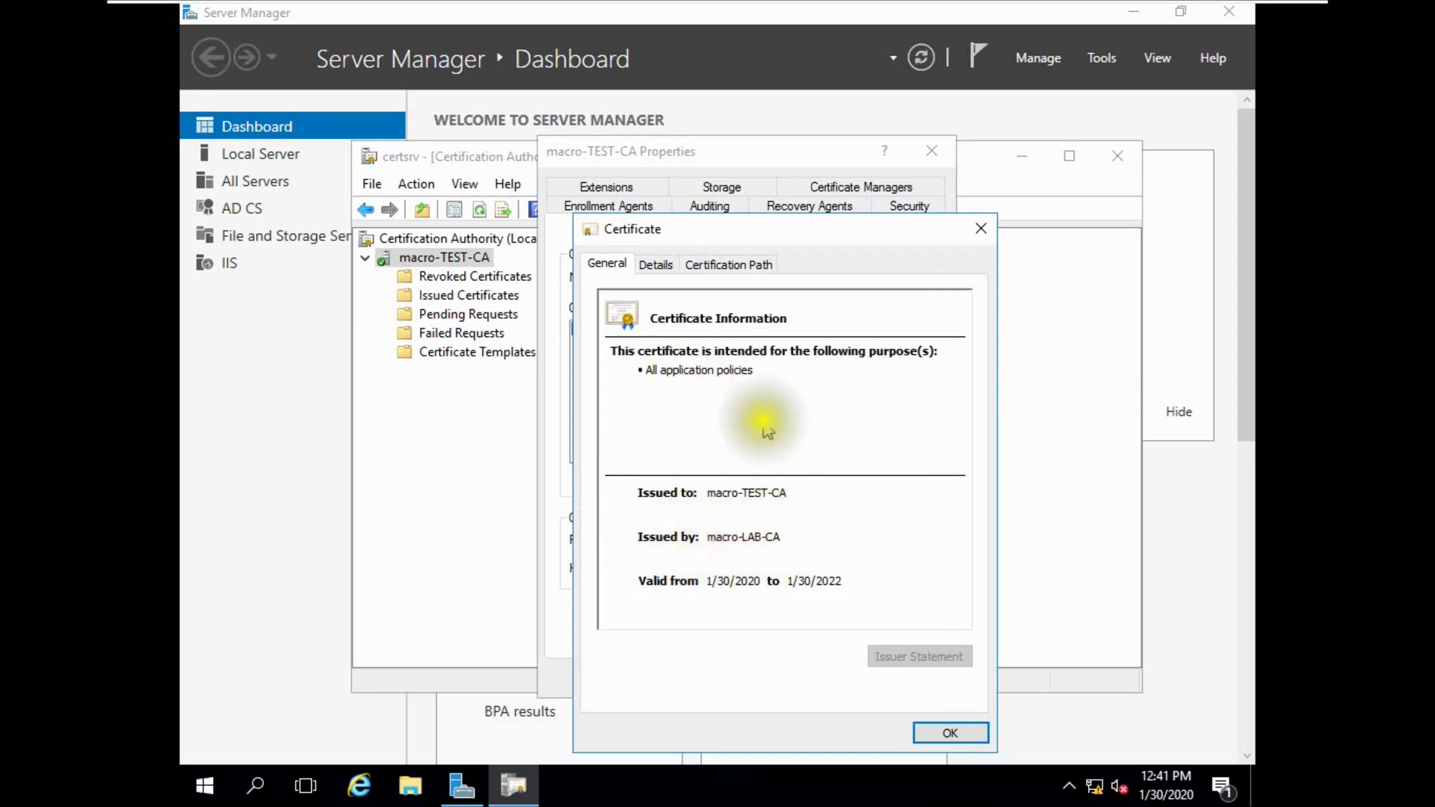
click(716, 264)
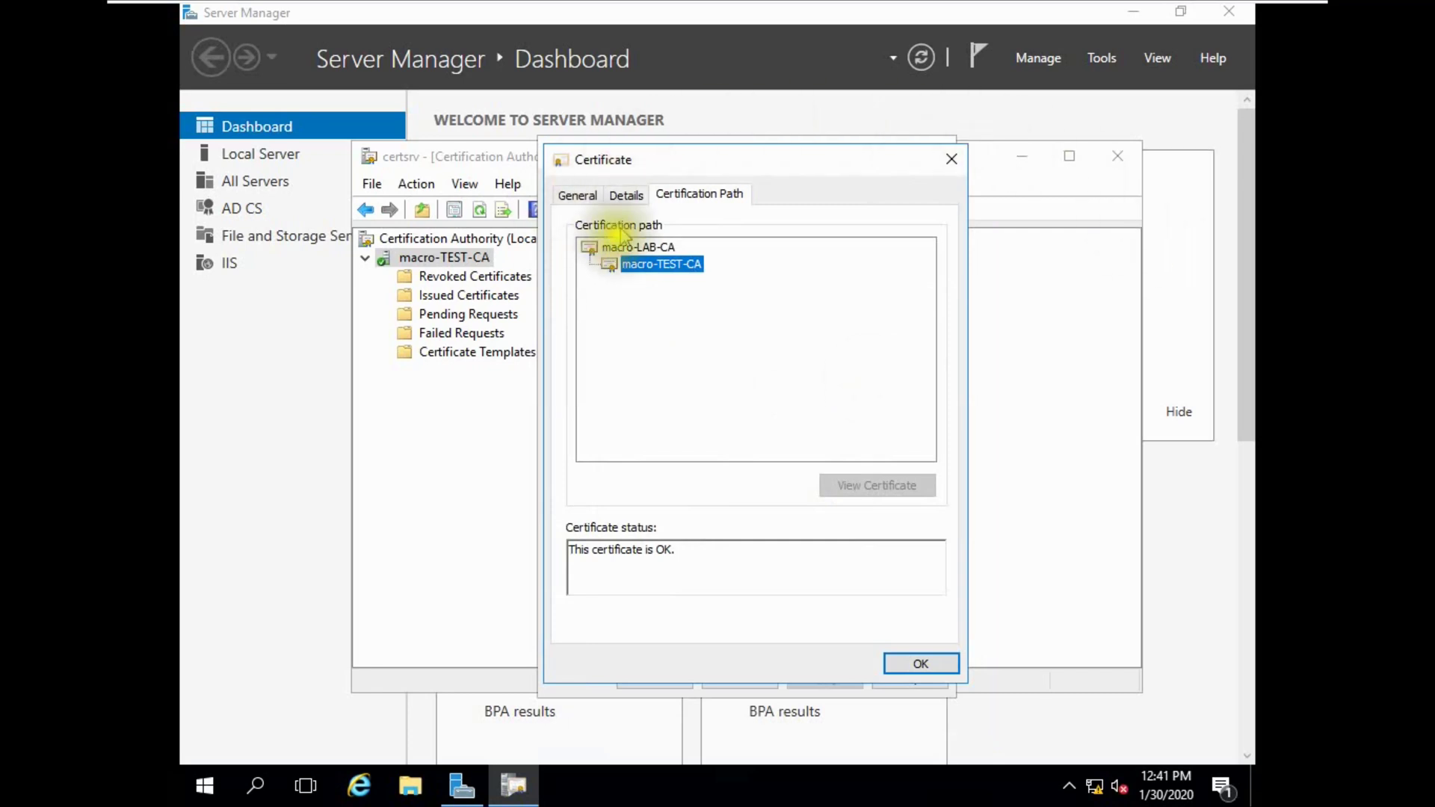
key(super+d)
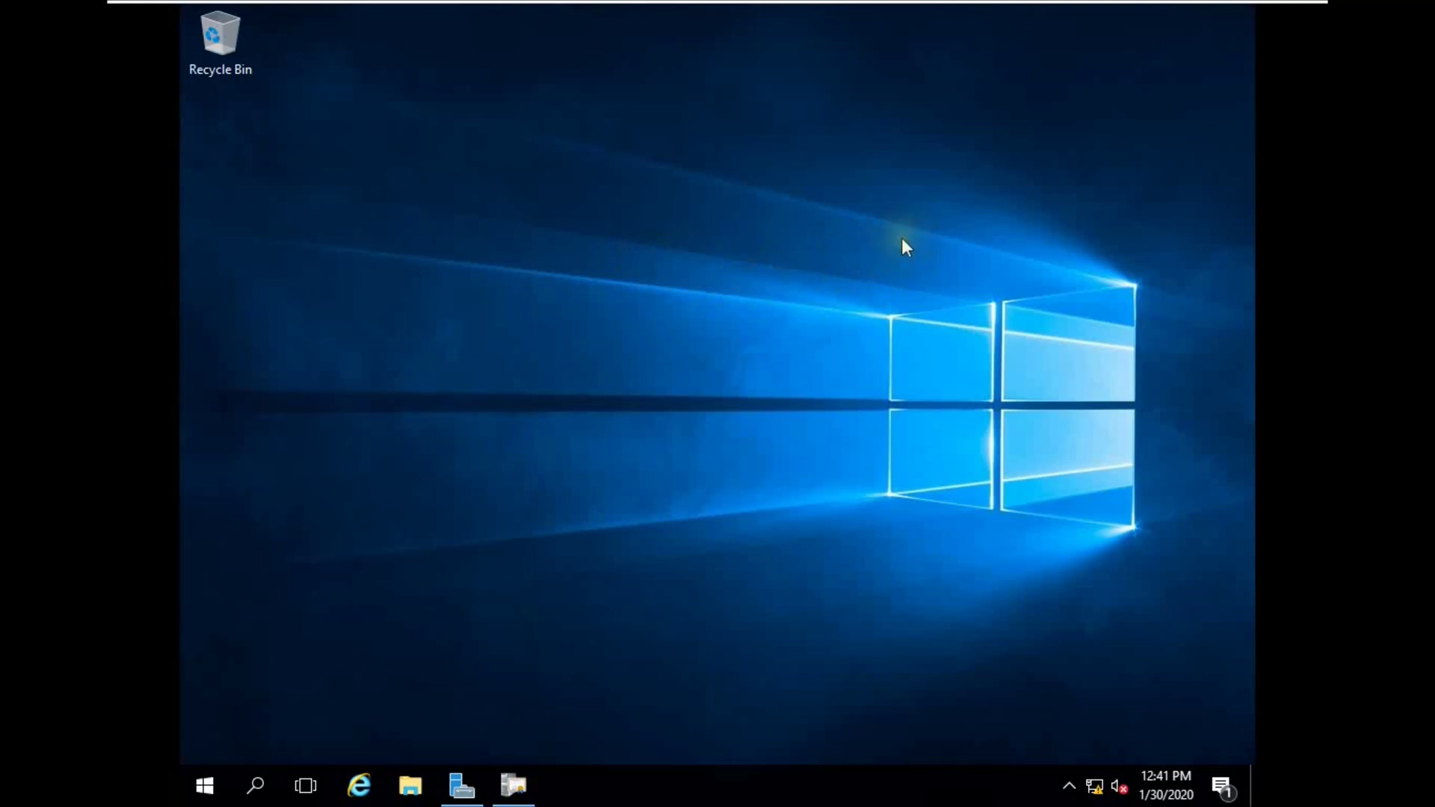
key(super+d)
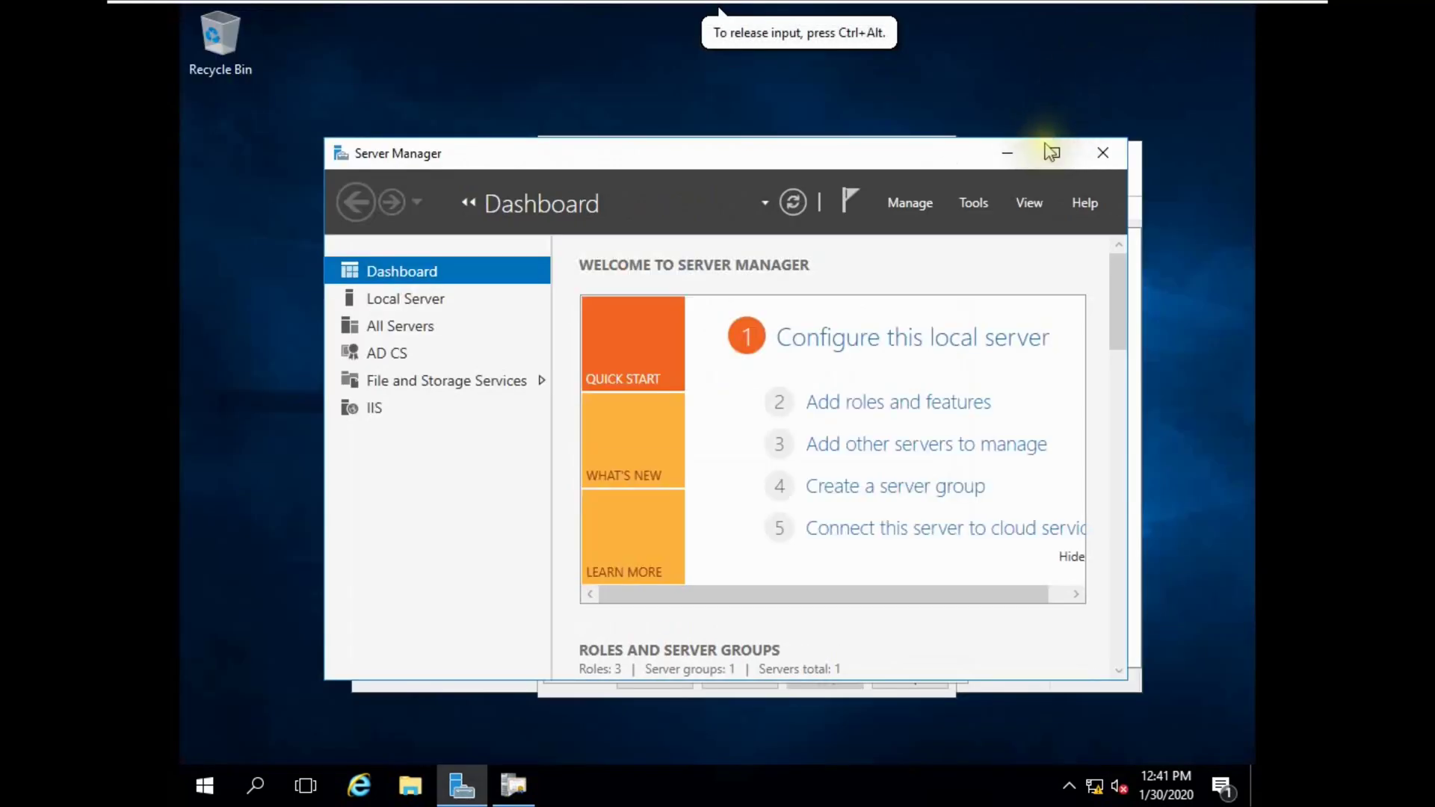
mouse_move(1121, 9)
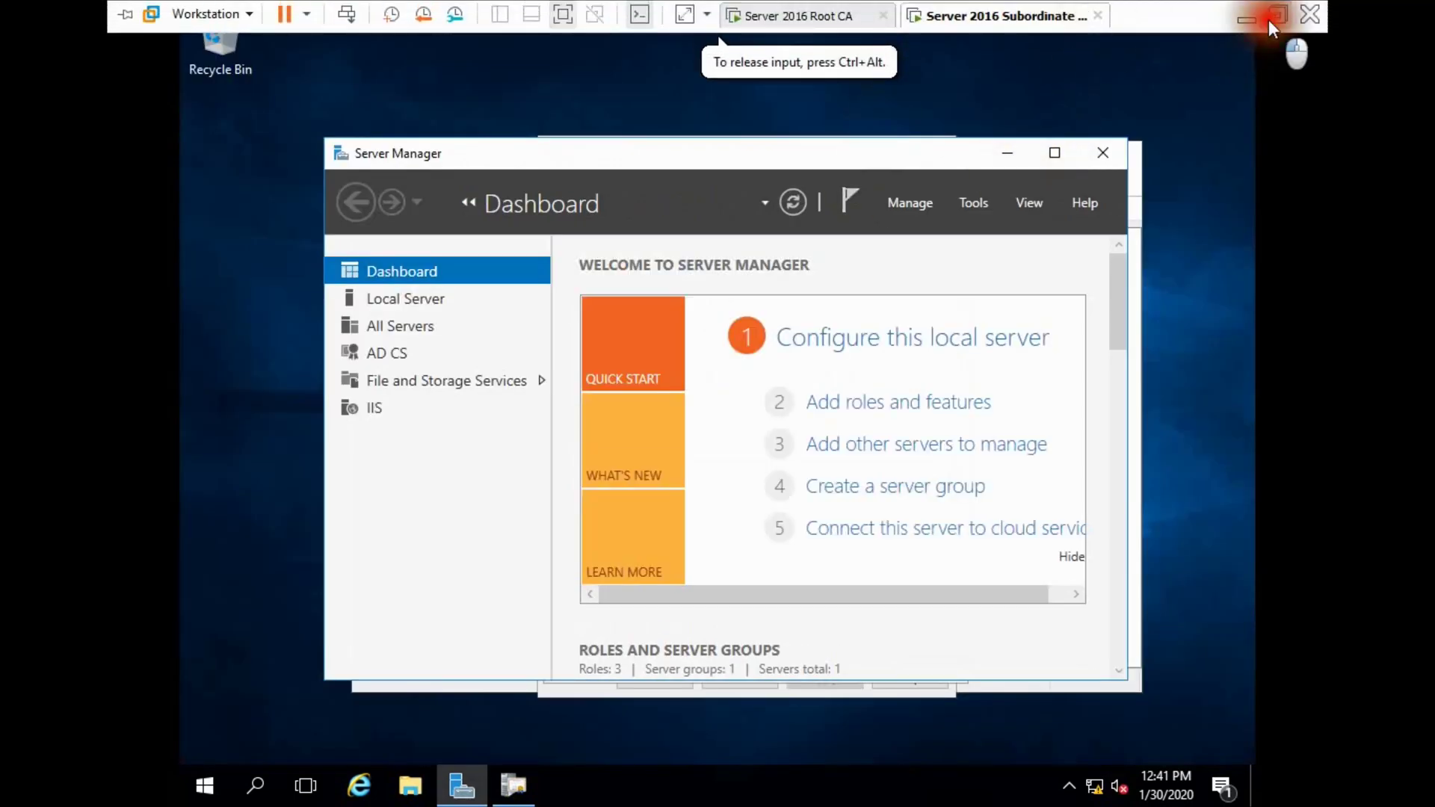